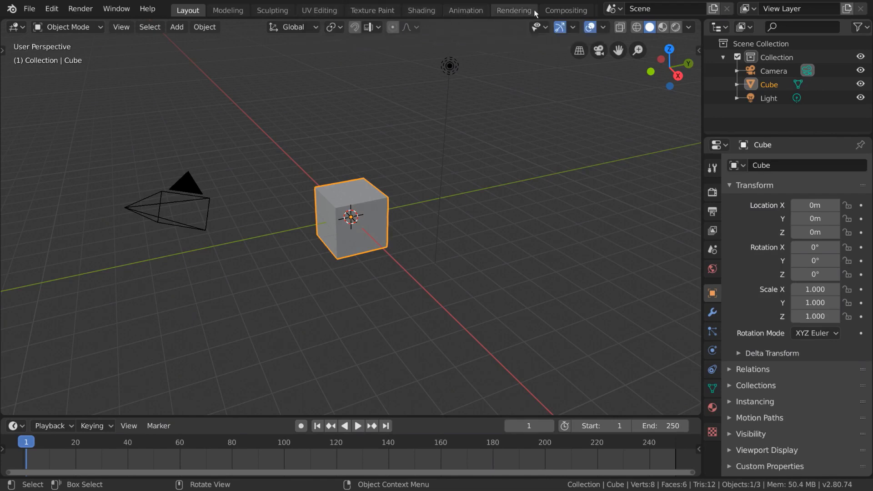
Browse the row of available workspaces from Layout through Scripting.
scroll(555, 11, down, 3)
scroll(556, 12, down, 2)
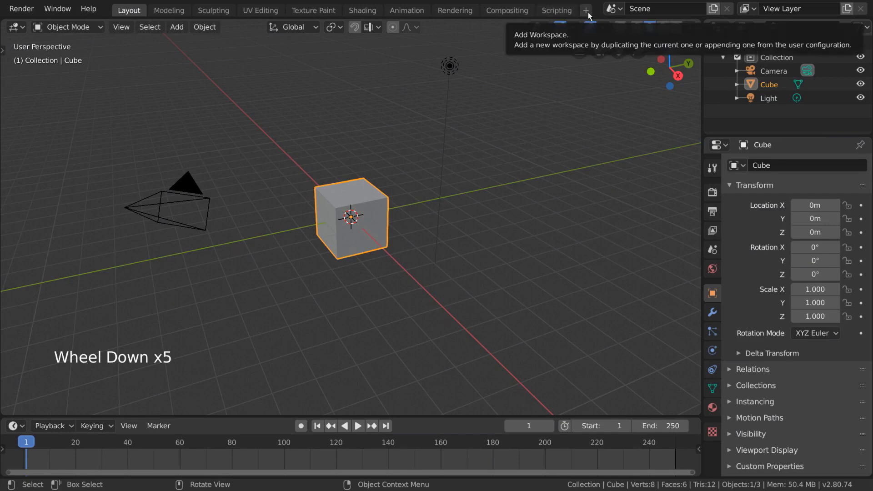
scroll(582, 13, up, 7)
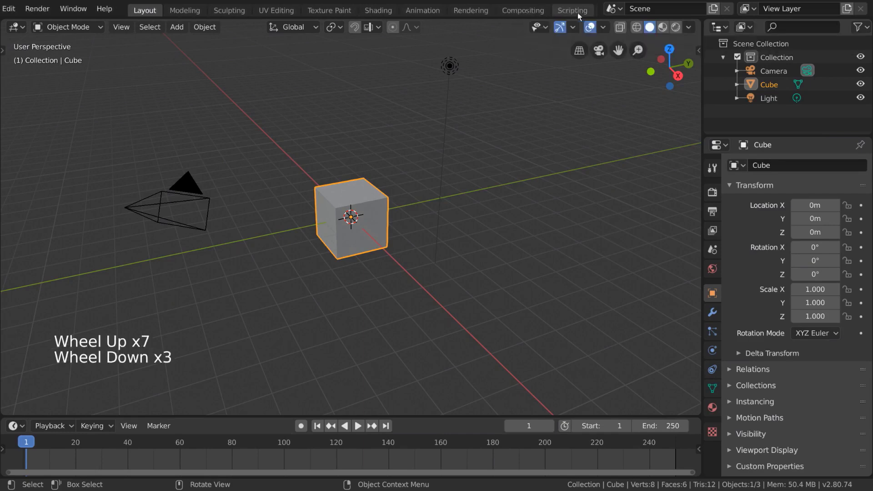
scroll(578, 13, down, 6)
scroll(577, 13, up, 6)
scroll(577, 12, down, 6)
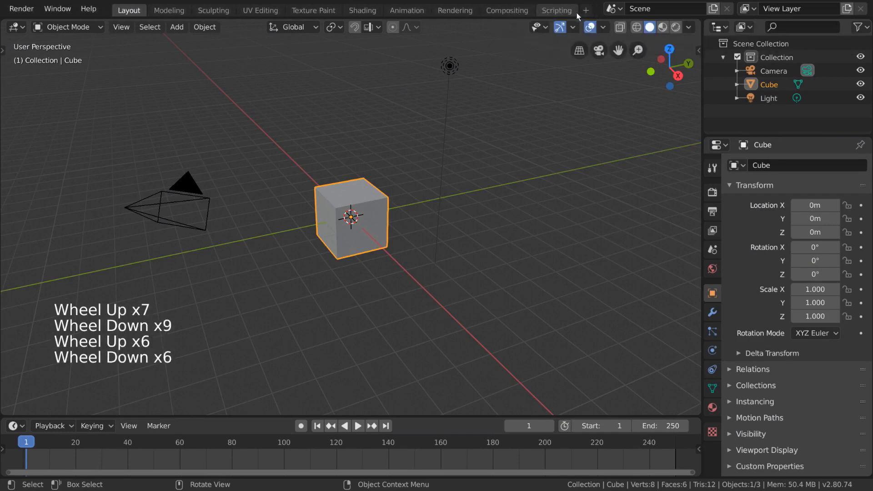
scroll(577, 12, up, 5)
middle_drag(449, 15, 388, 19)
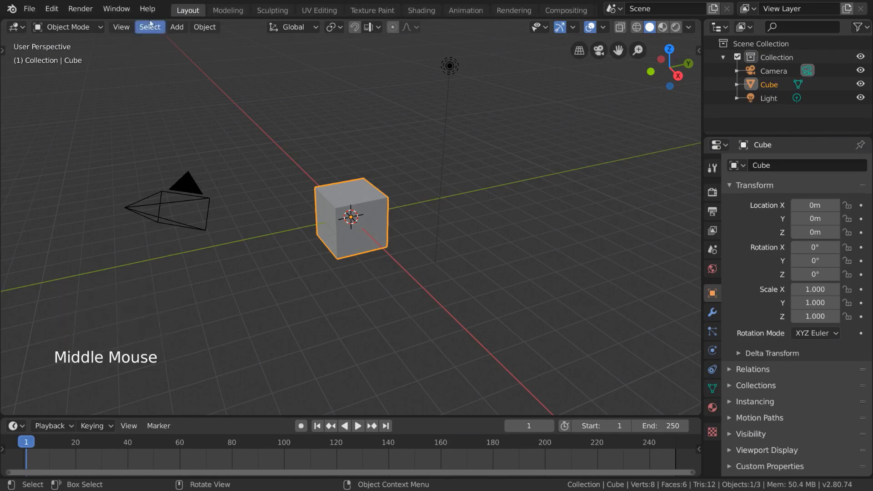
Look through the Modeling, Sculpting, UV Editing and Texture Paint workspaces in turn.
click(228, 10)
click(272, 12)
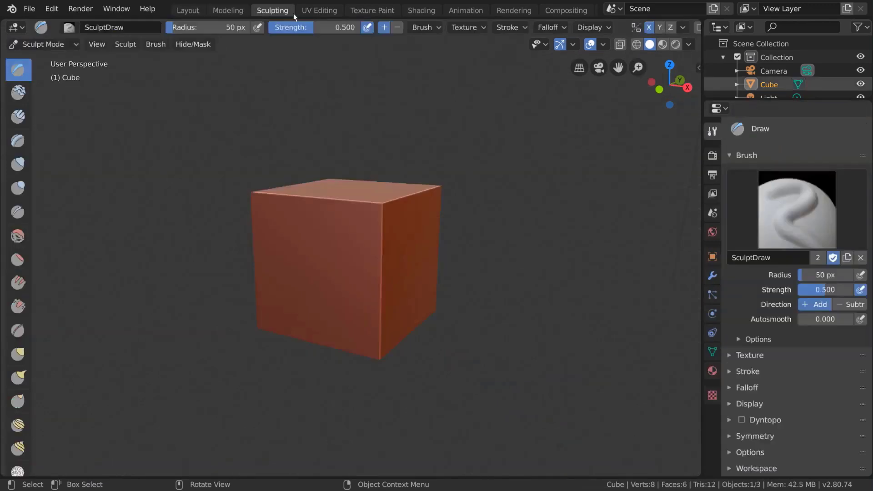
click(319, 10)
click(371, 10)
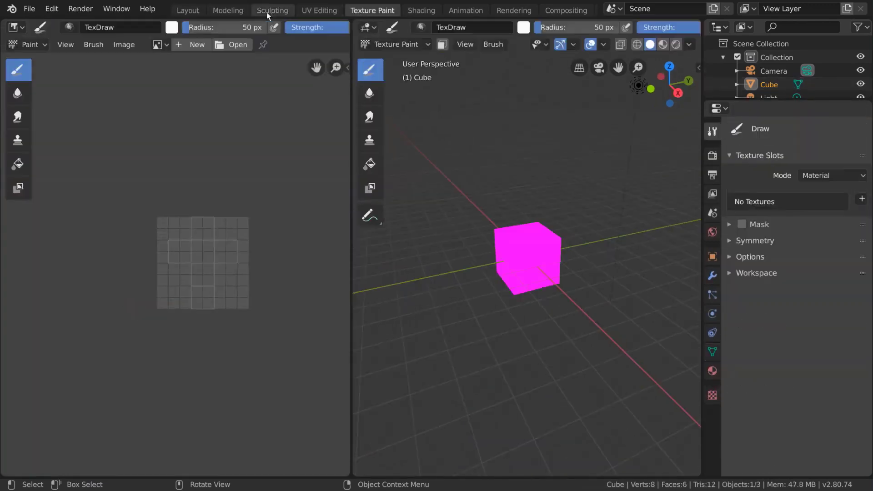
Switch to the Modeling workspace and select the four vertices of the cube's top face.
click(234, 12)
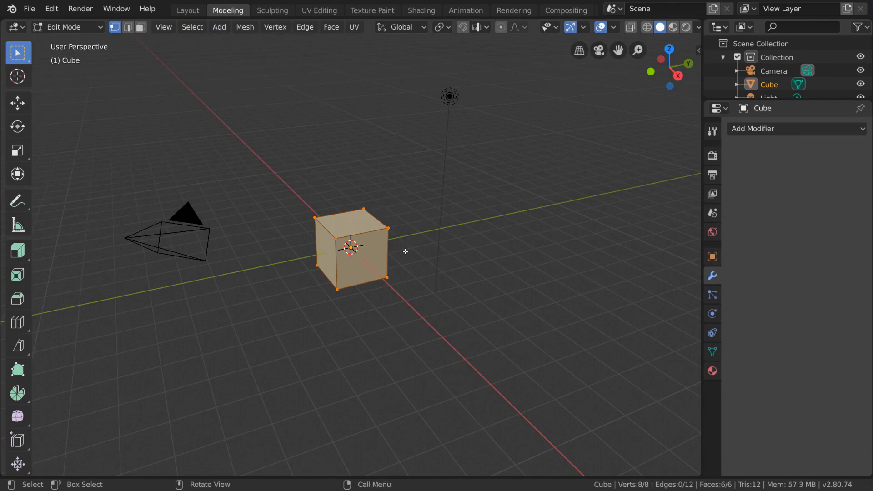
click(389, 229)
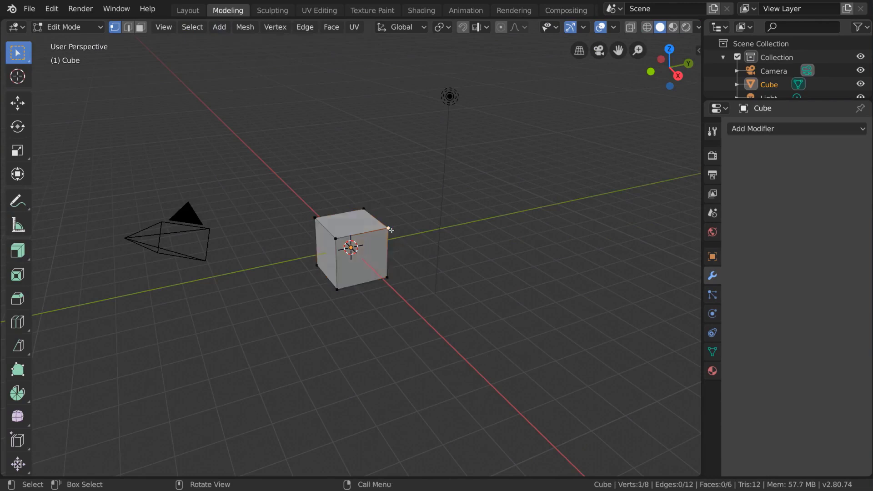
shift+click(315, 219)
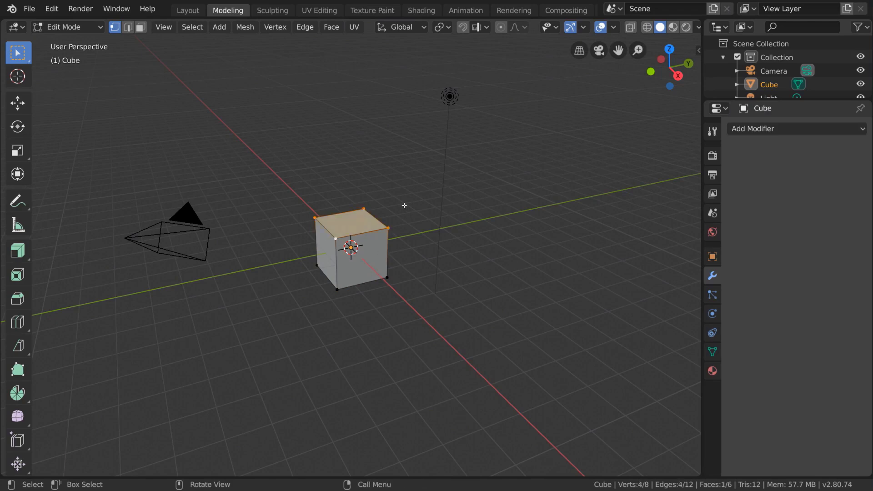
Return to the Layout workspace, switch the cube to Edit Mode and back to Object Mode.
click(92, 27)
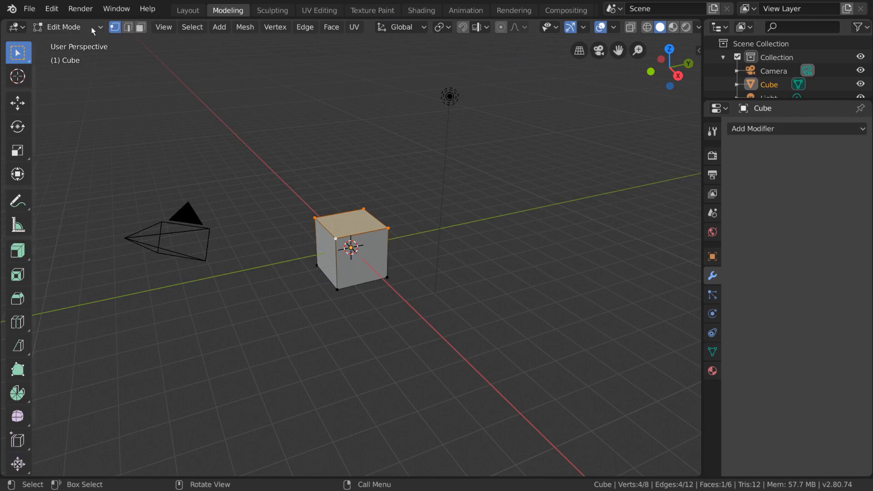
click(187, 10)
click(85, 29)
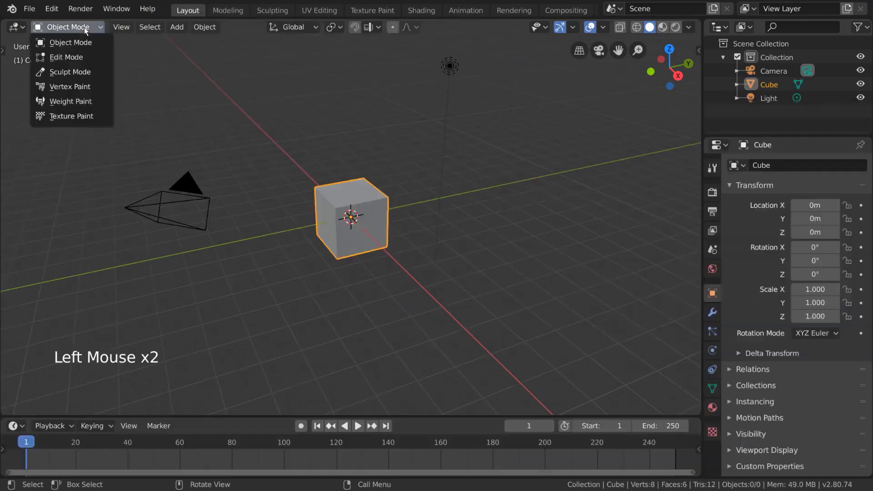
click(83, 58)
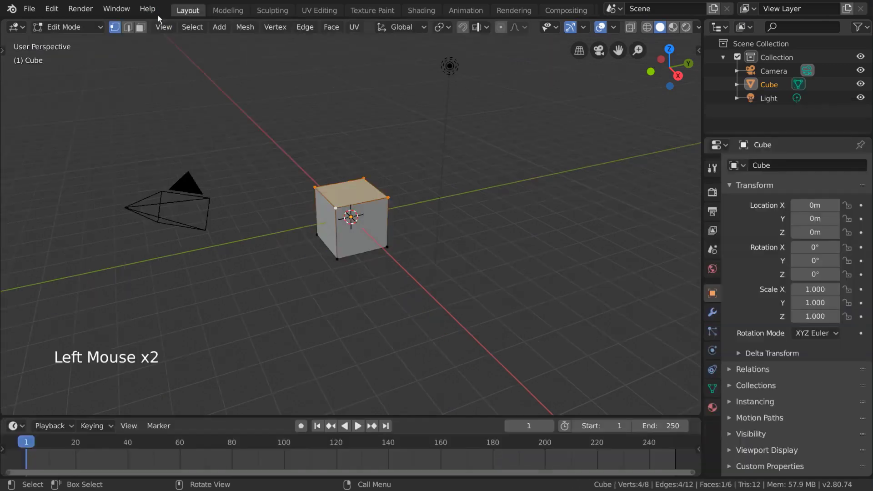
key(Tab)
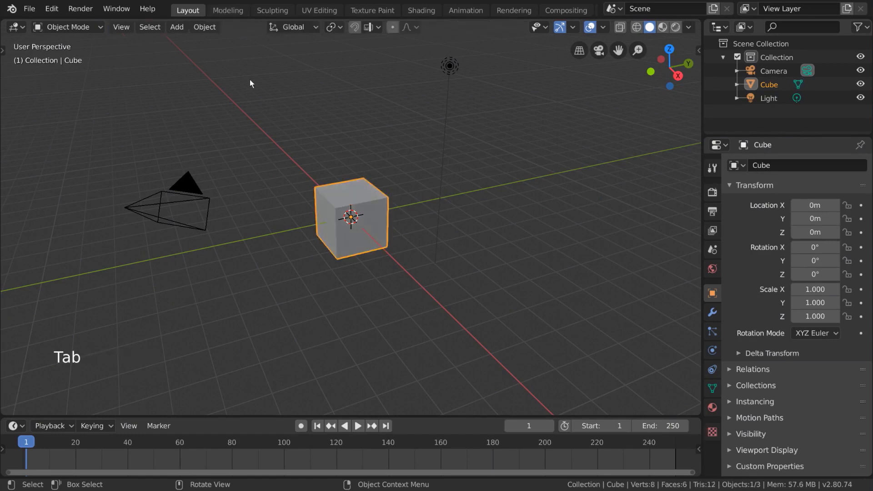
Switch to the Sculpting workspace and apply Shade Smooth to the cube.
click(236, 12)
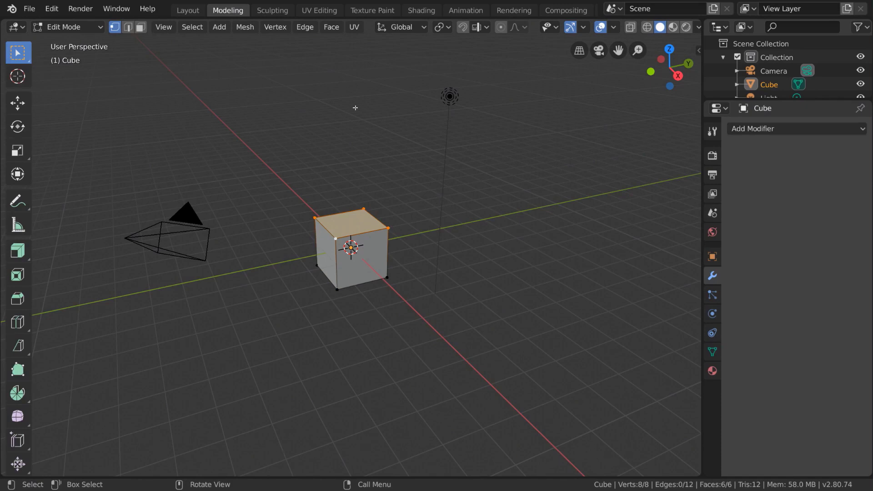
click(272, 10)
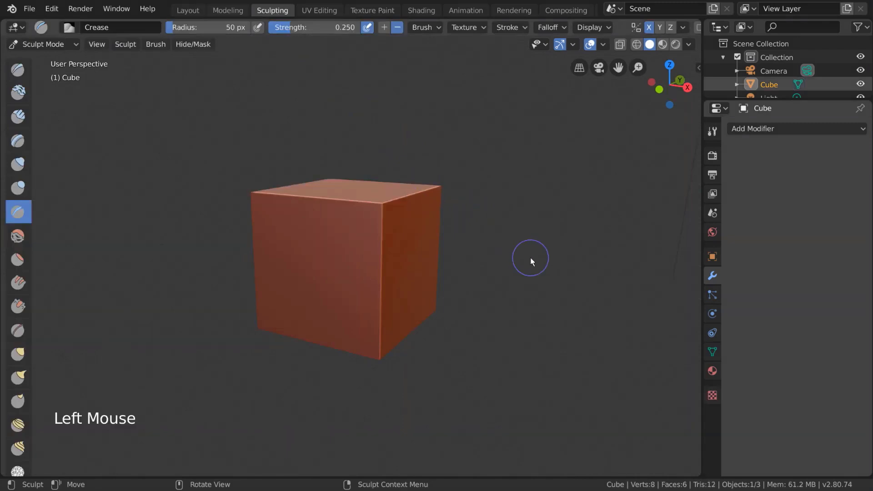
key(F3)
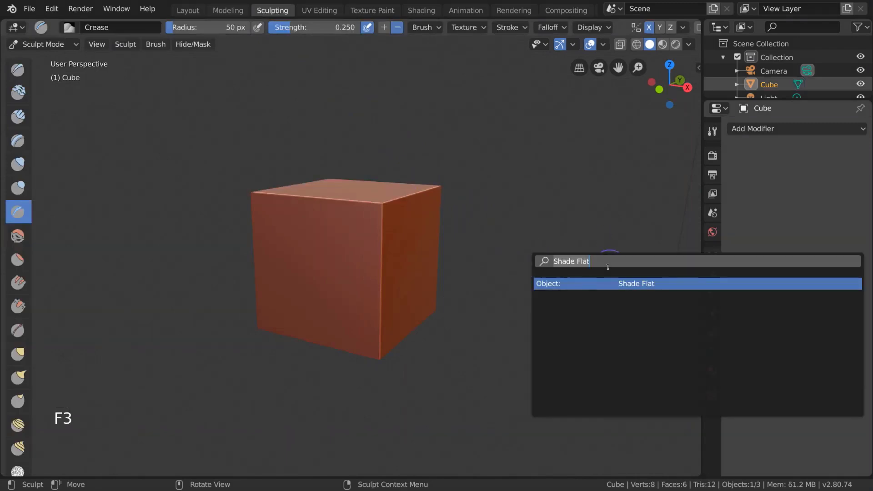
key(BackSpace)
key(BackSpace)
text(smoo)
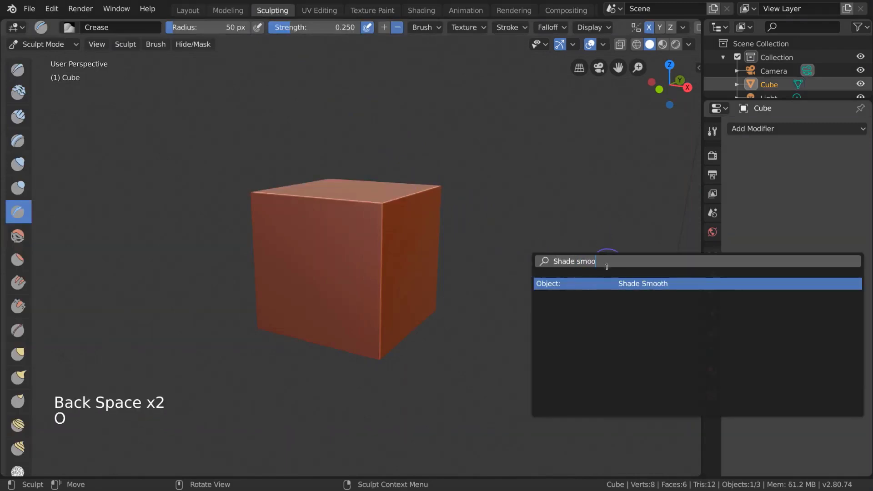
key(Return)
Add a Multiresolution modifier to the cube and subdivide it to sculpt level 4.
click(785, 130)
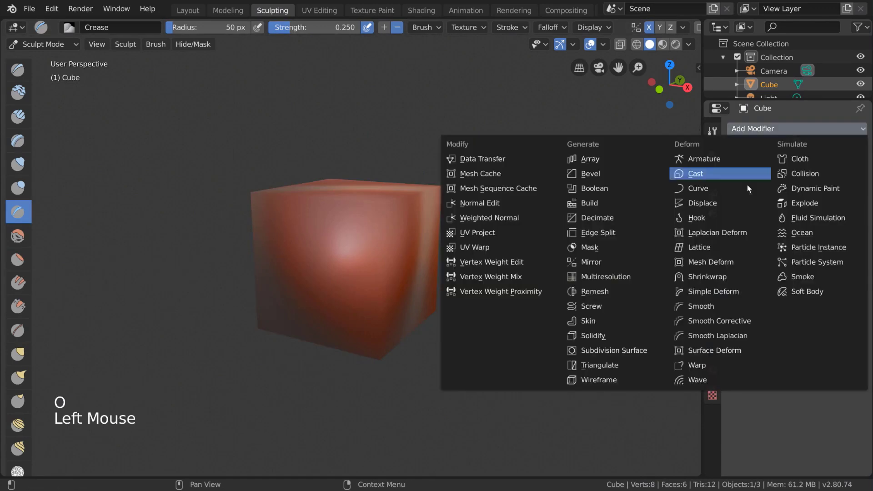
click(591, 280)
click(828, 201)
click(828, 201)
click(828, 201)
click(828, 201)
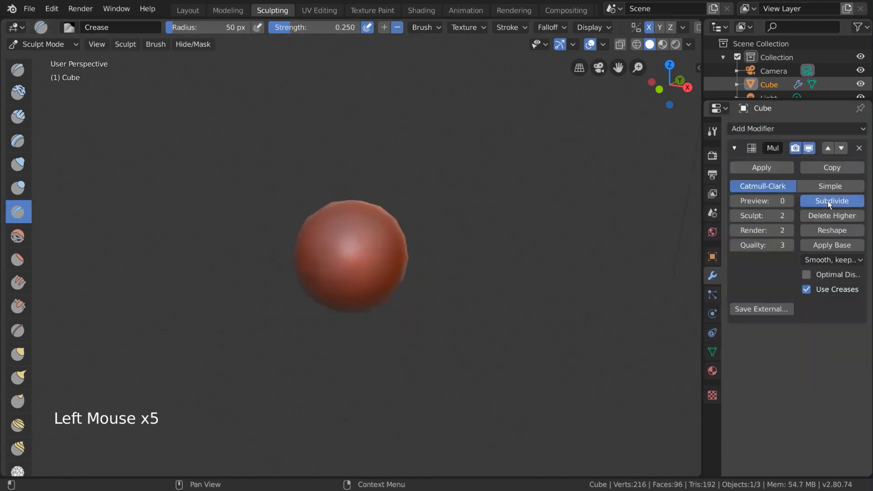
click(828, 201)
click(828, 201)
Carve a short diagonal groove across the front of the sphere with the Crease brush and try the Fill/Deepen brush.
click(427, 199)
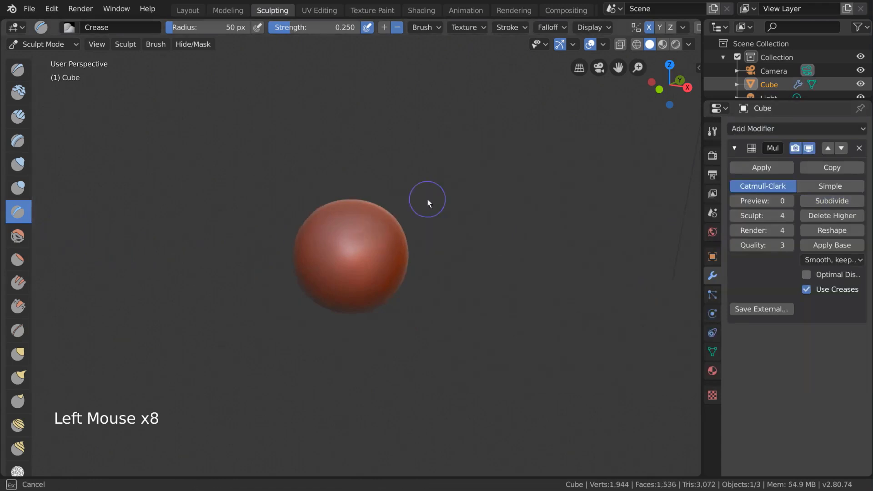
drag(351, 255, 387, 224)
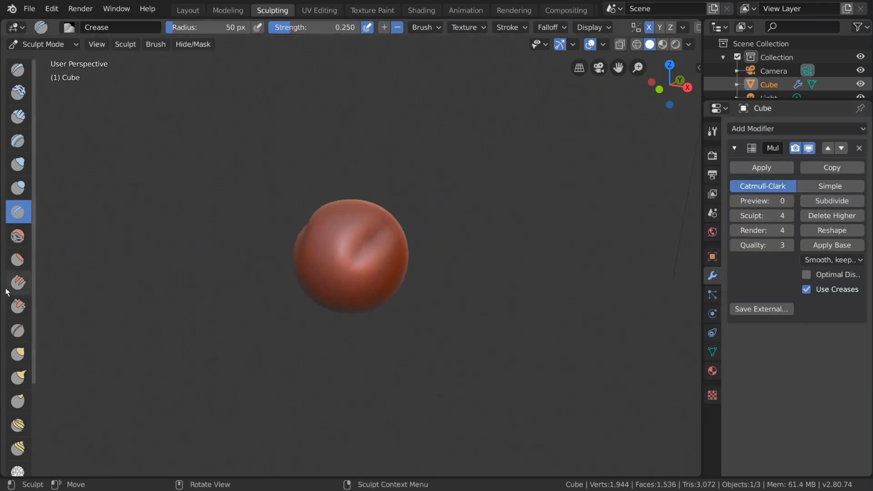
click(18, 282)
click(376, 273)
Pull several long spikes out of the sphere with the Snake Hook brush and subdivide the Multiresolution modifier to level 5.
click(19, 377)
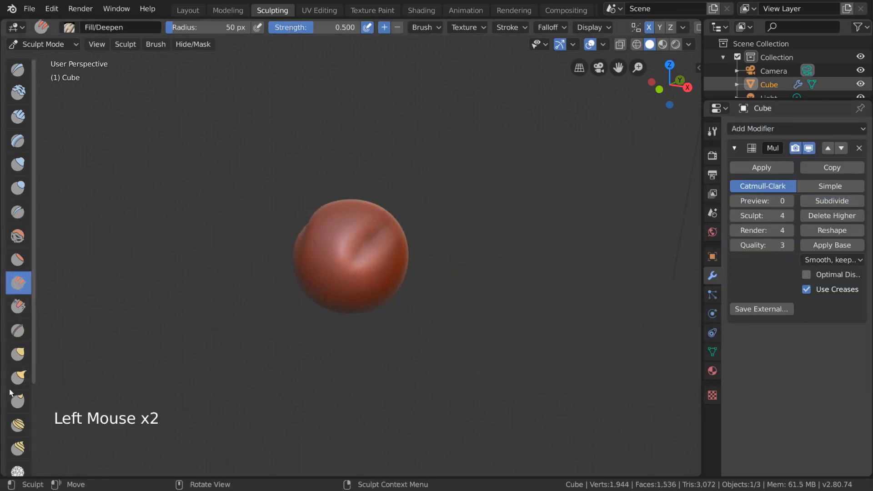
drag(383, 228, 424, 213)
drag(350, 205, 380, 200)
drag(400, 282, 448, 281)
drag(387, 298, 422, 305)
mouse_move(376, 217)
mouse_down()
mouse_move(402, 167)
mouse_move(506, 142)
mouse_up()
drag(394, 261, 479, 256)
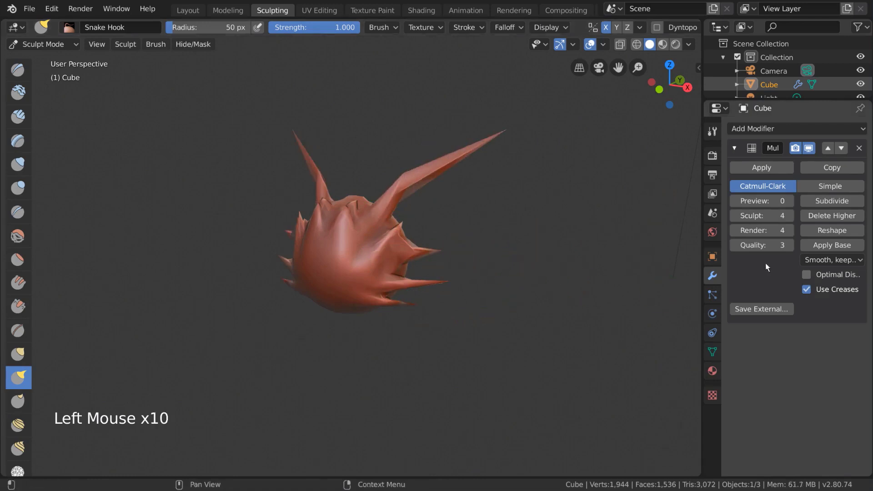
click(822, 200)
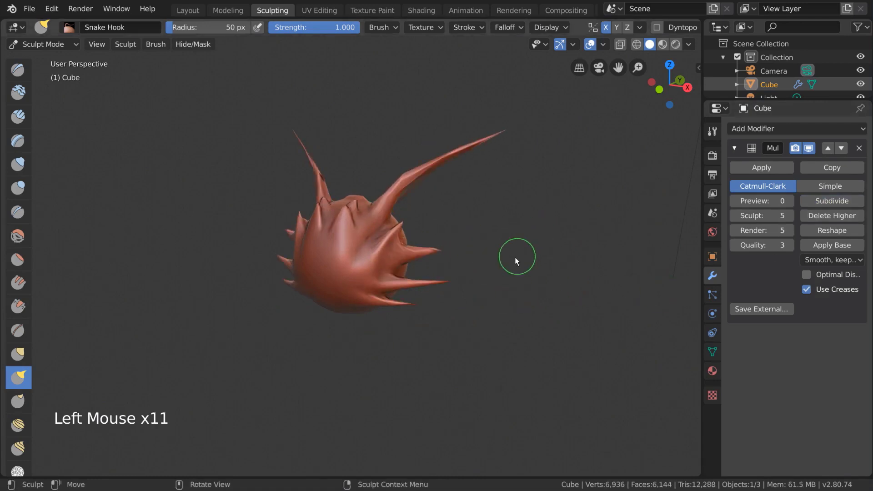
mouse_move(515, 256)
middle_down()
mouse_move(505, 232)
mouse_move(486, 306)
mouse_move(530, 325)
mouse_move(371, 298)
mouse_move(478, 296)
mouse_move(526, 326)
middle_up()
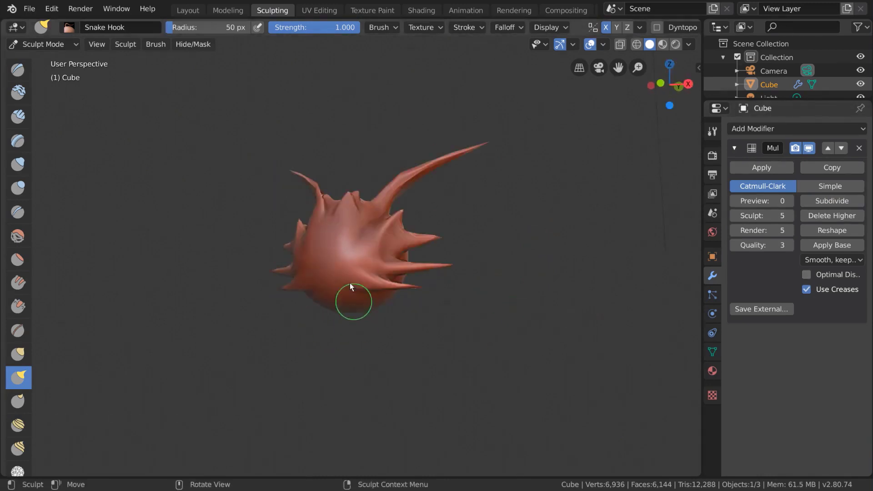
Switch to the UV Editing workspace and check the list of images available for the cube's UV layout.
click(320, 10)
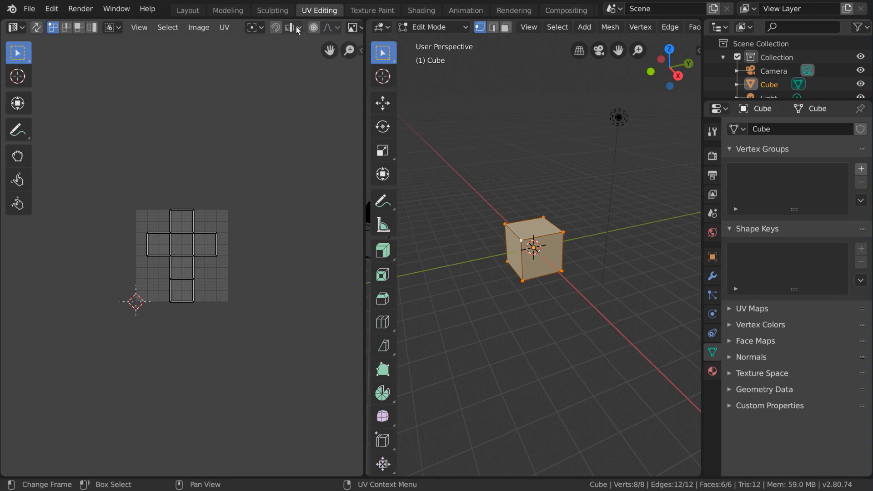
scroll(296, 26, down, 5)
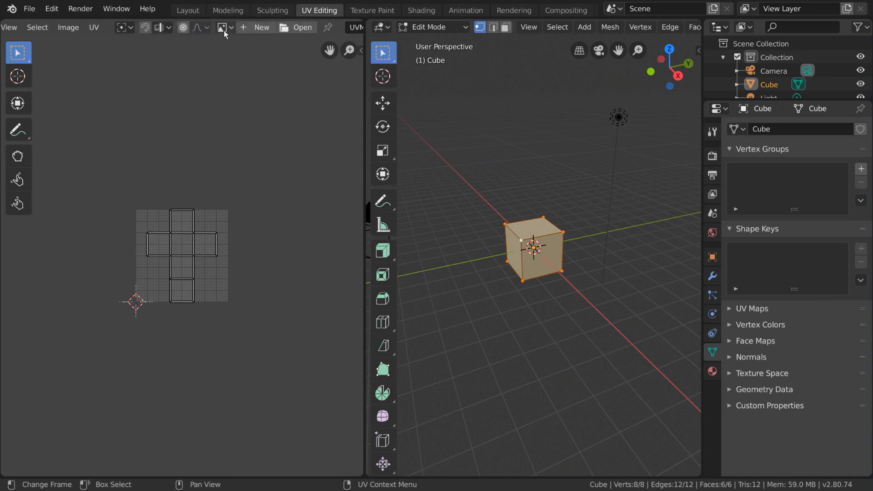
click(223, 30)
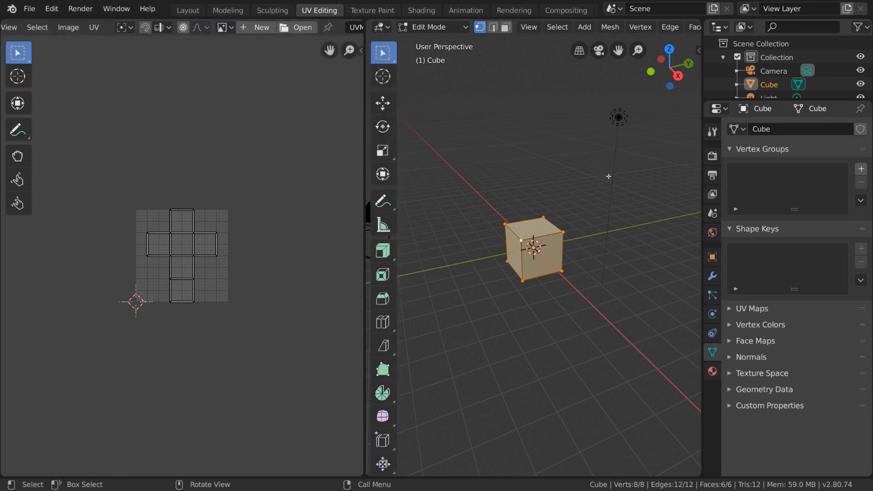
In the Texture Paint workspace, give the material's Base Color an Image Texture with a new blank 1024 × 1024 px image named Untitled.
click(373, 10)
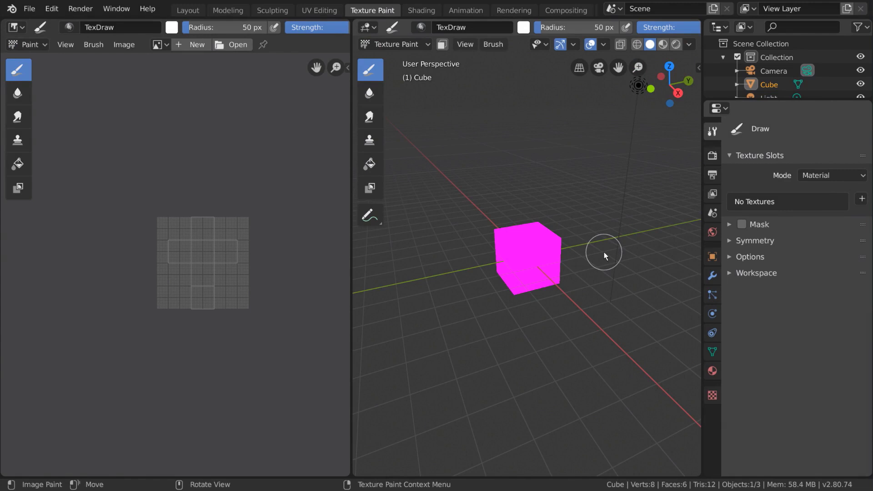
click(713, 372)
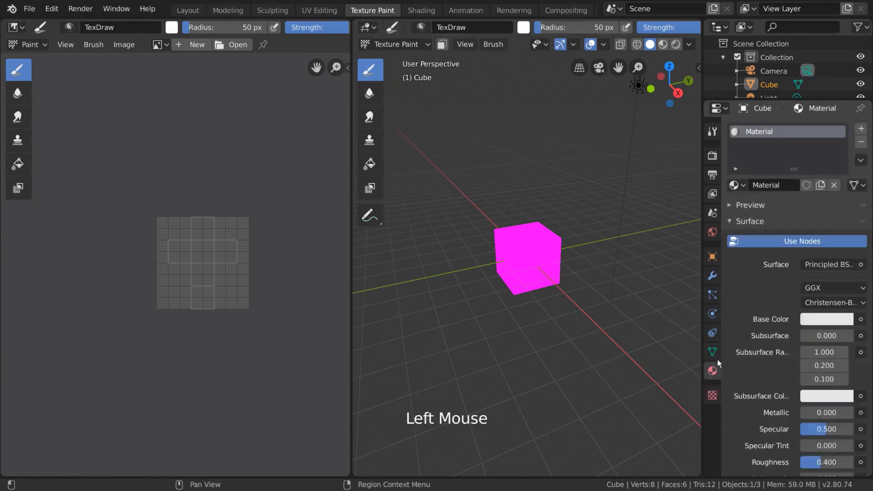
click(864, 319)
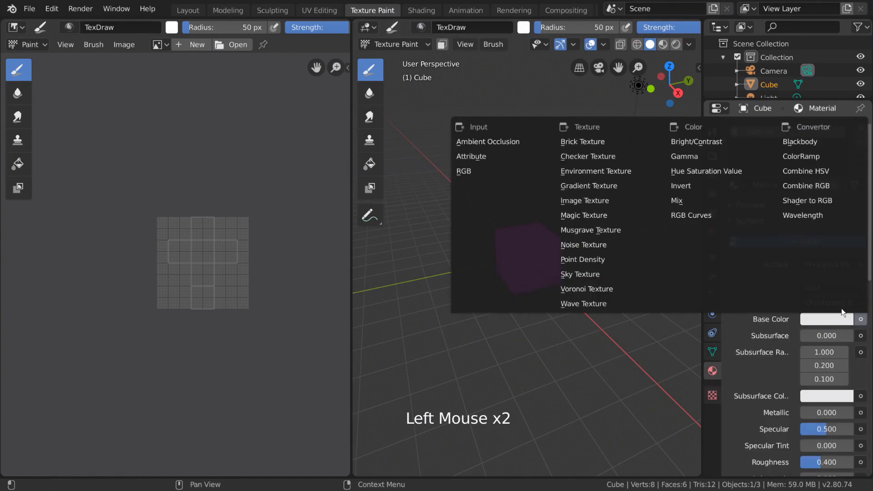
click(611, 202)
click(833, 336)
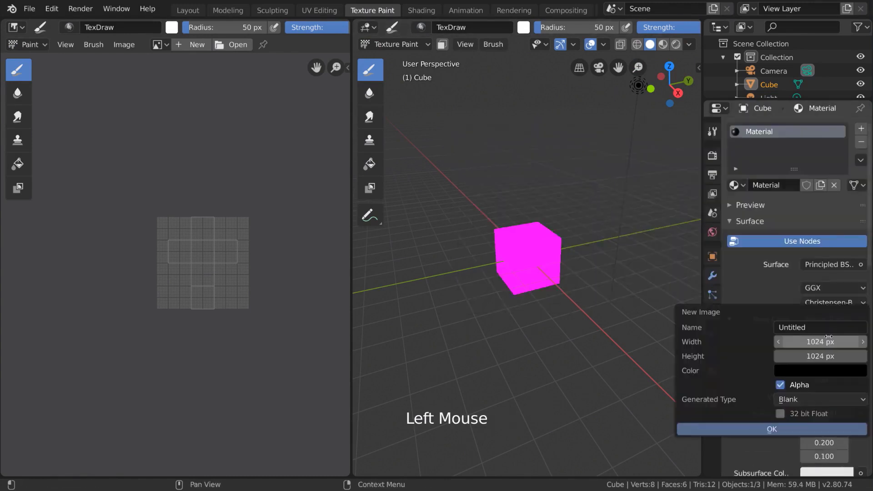
click(771, 428)
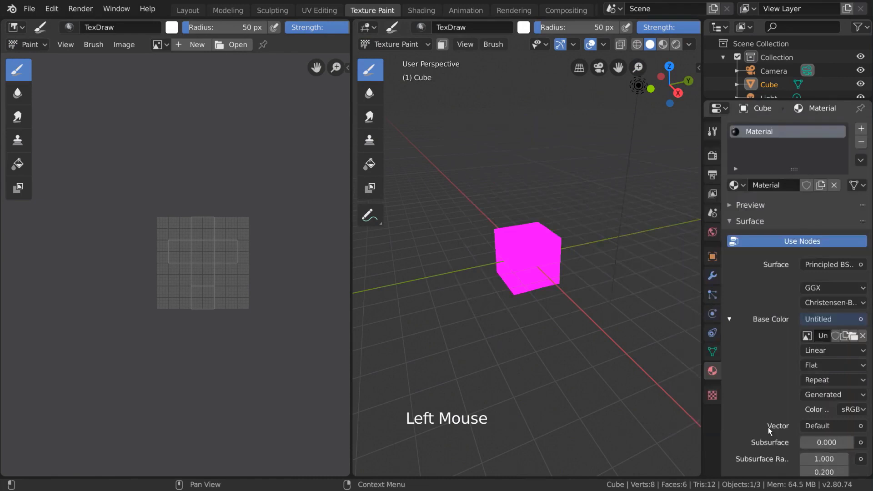
Paint a white spot over the cube's near upper corner and display the Untitled image in the image editor.
click(519, 247)
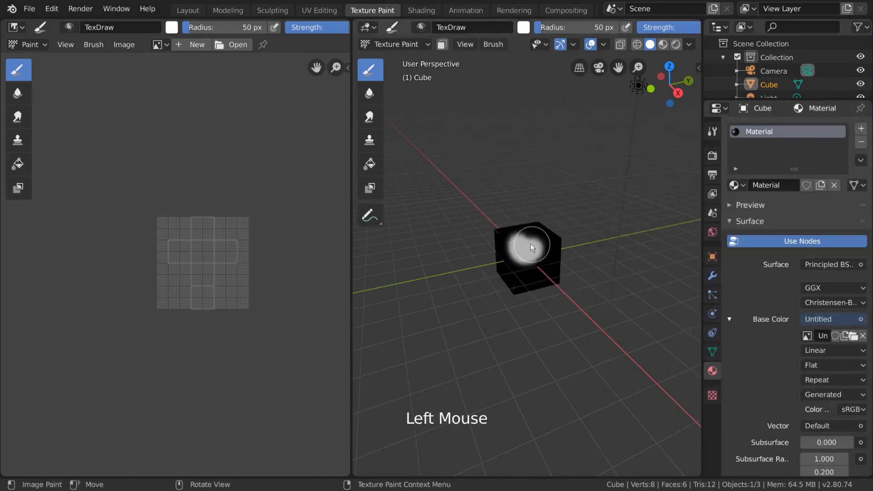
click(157, 44)
click(160, 78)
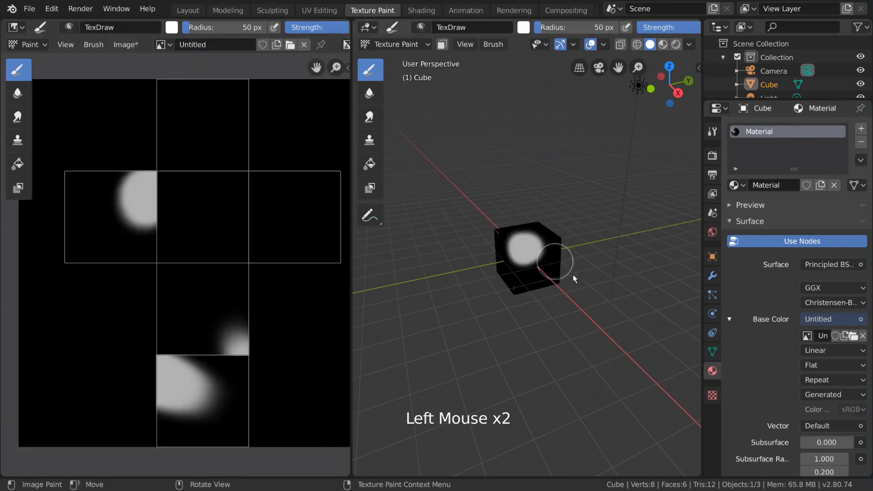
Paint more white strokes over the cube's lower sides and along its left edge with the TexDraw brush.
mouse_move(547, 280)
mouse_down()
mouse_move(558, 272)
mouse_move(528, 288)
mouse_move(471, 261)
mouse_up()
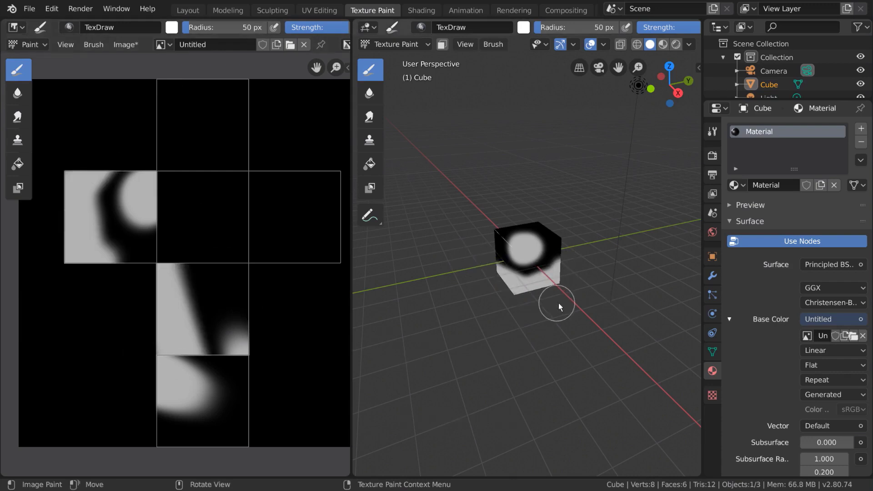
mouse_move(558, 303)
middle_down()
mouse_move(604, 301)
mouse_move(513, 245)
middle_up()
drag(513, 246, 497, 247)
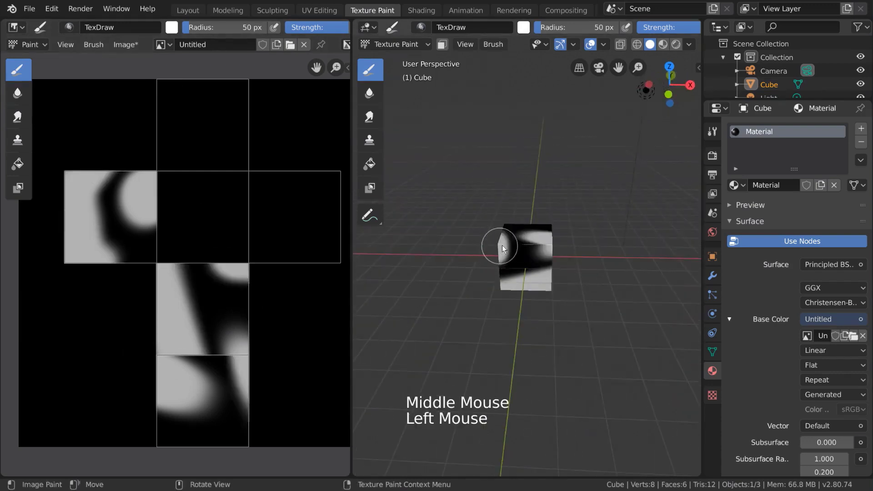
mouse_move(610, 284)
middle_down()
mouse_move(503, 357)
mouse_move(474, 308)
middle_up()
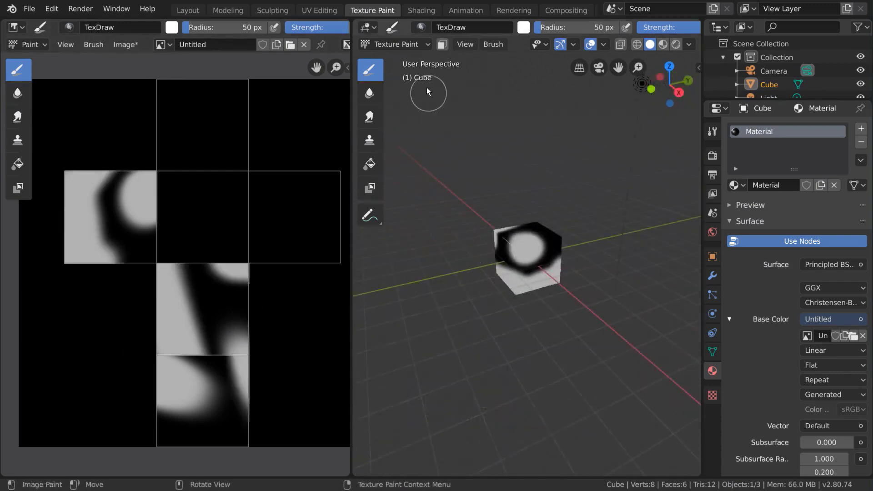
Switch to the Shading workspace and bring the material's Principled BSDF and Material Output nodes into view.
click(421, 10)
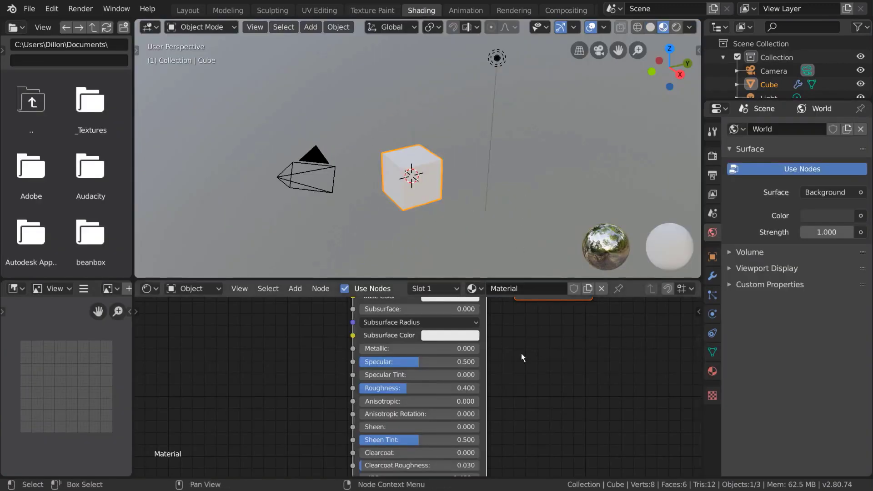
scroll(507, 347, down, 8)
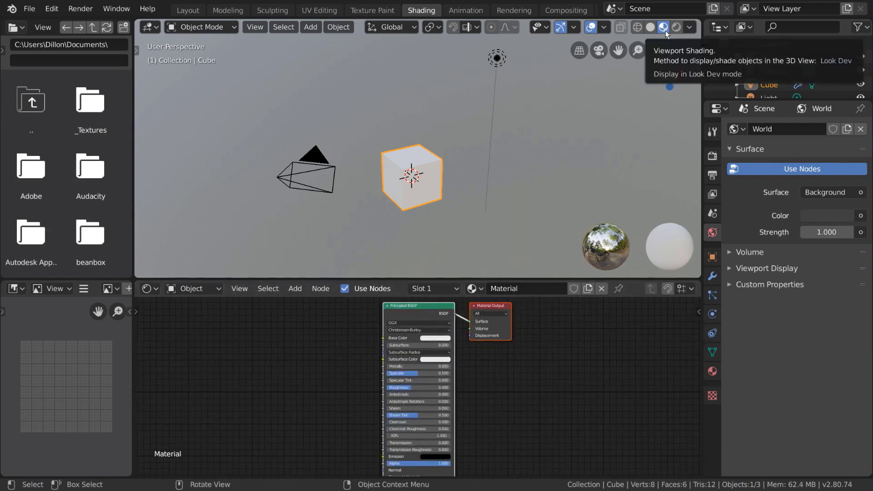
mouse_move(465, 216)
middle_down()
mouse_move(424, 223)
mouse_move(476, 211)
middle_up()
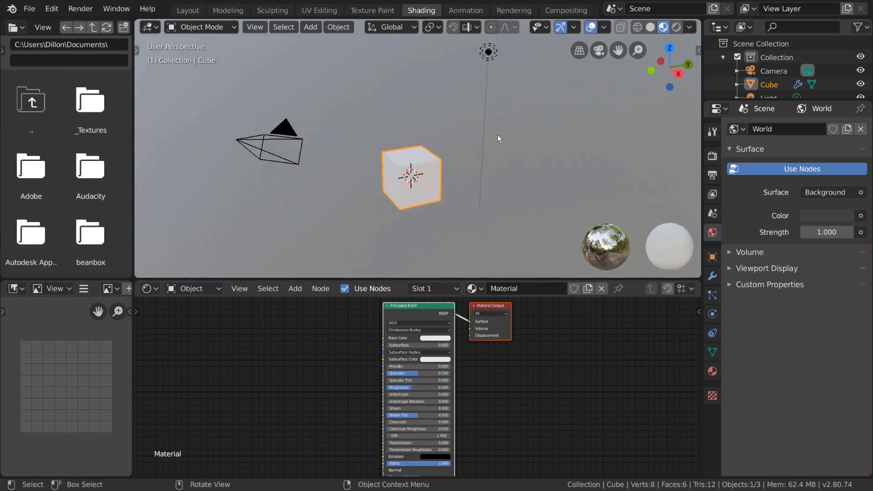
Compare the viewport's Solid and Wireframe shading modes, returning to Look Dev.
click(646, 30)
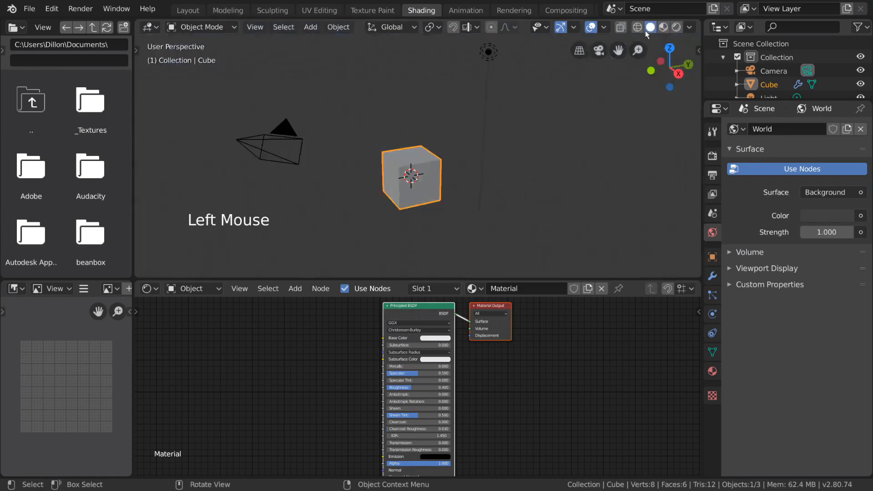
click(638, 28)
click(650, 27)
click(664, 27)
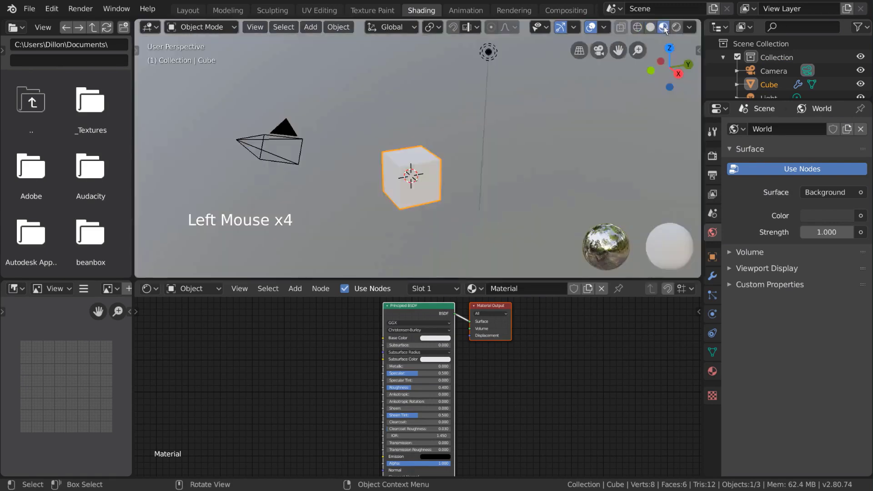
Preview the cube in Rendered shading using the shading pie menu and return to Look Dev.
key(z)
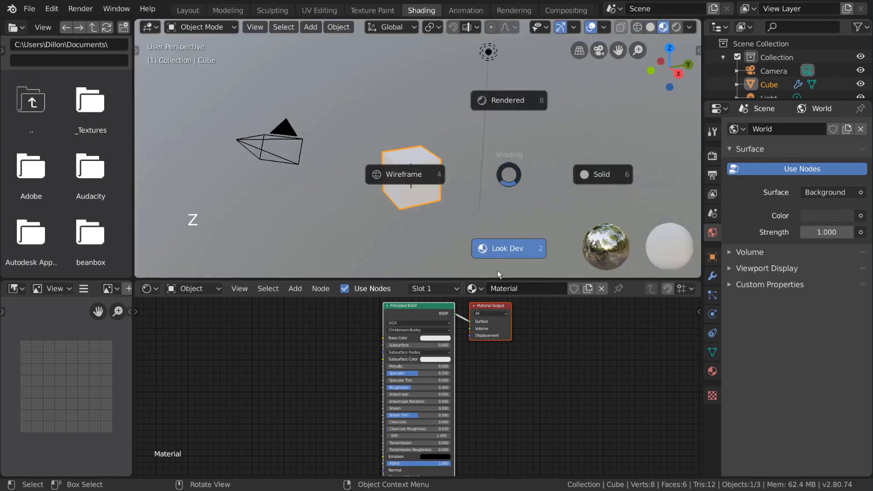
click(501, 258)
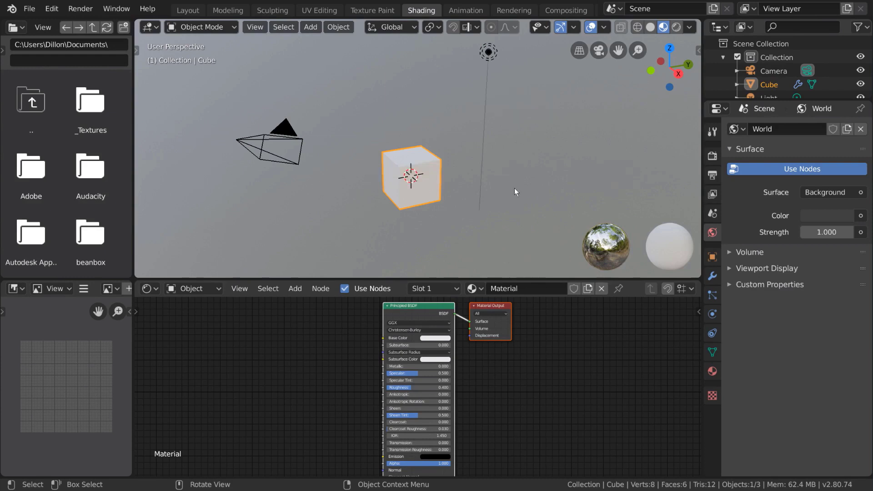
key(z)
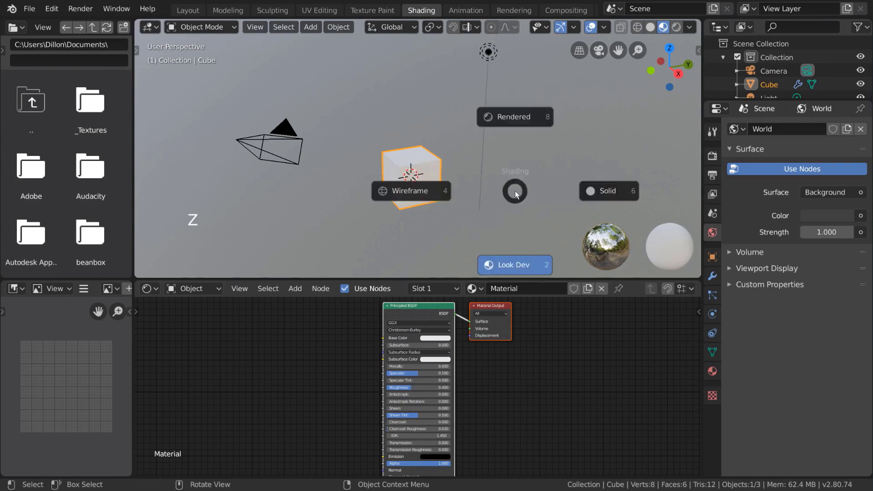
click(526, 119)
key(z)
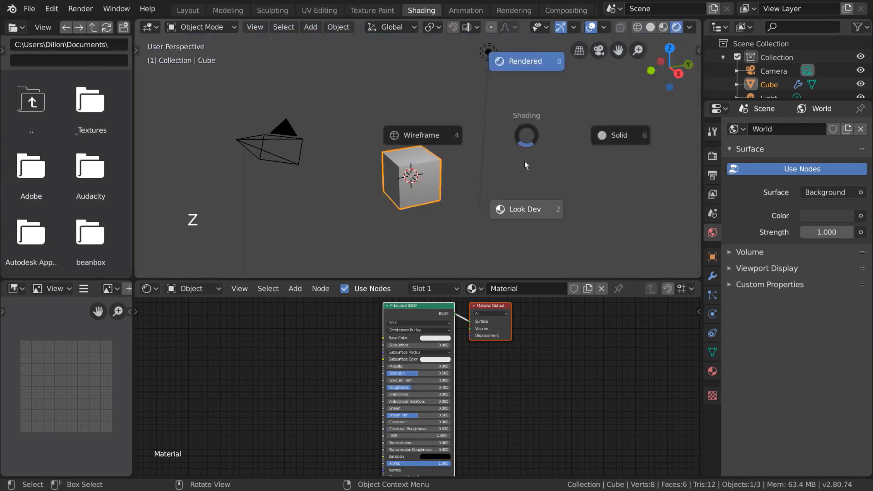
click(520, 240)
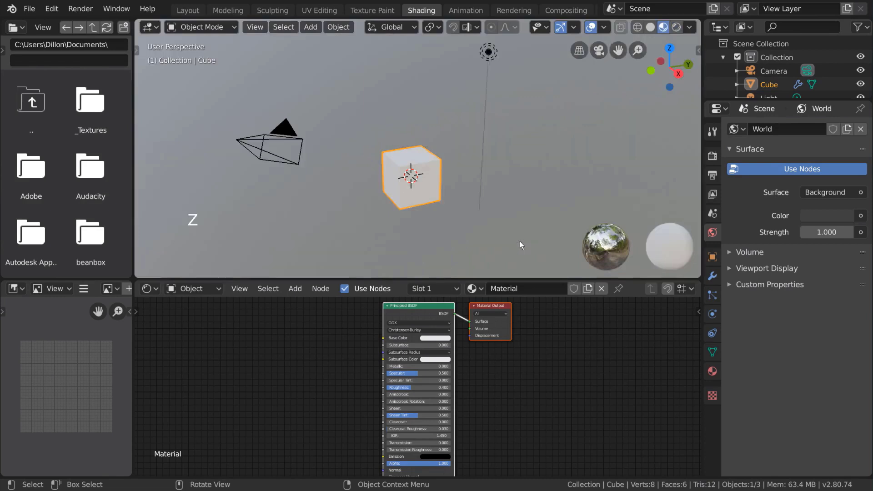
Try out other Base Color values on the cube's Principled BSDF node.
click(433, 338)
mouse_move(444, 268)
mouse_down()
mouse_move(435, 261)
mouse_move(442, 281)
mouse_move(460, 276)
mouse_move(462, 264)
mouse_up()
drag(453, 258, 447, 270)
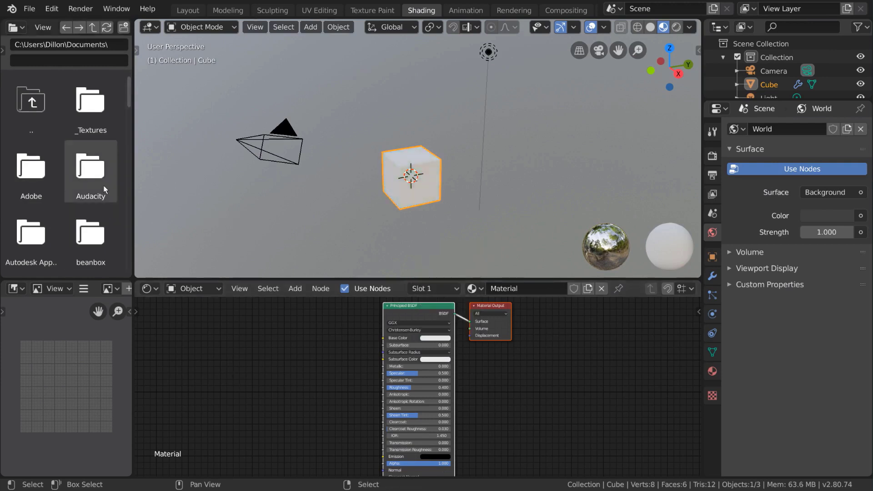
Open the _Textures folder in the file browser and load the Spring poster image into the image editor.
click(91, 124)
drag(91, 124, 63, 388)
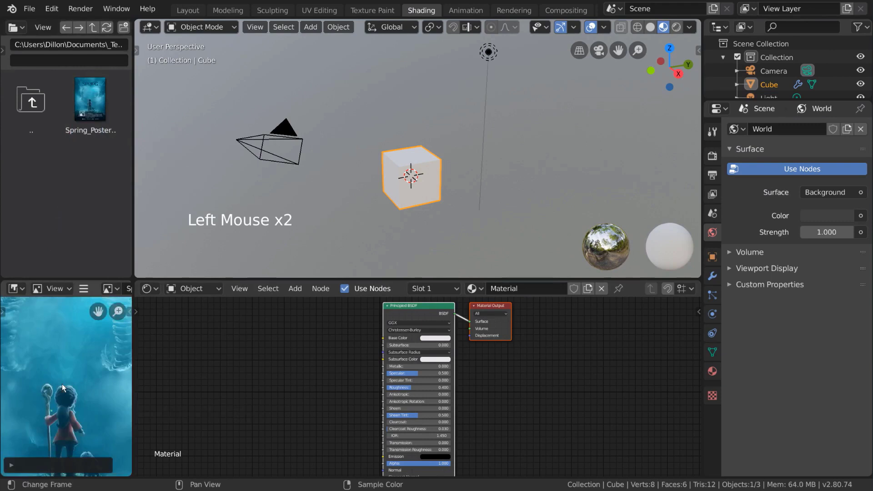
Switch to the Animation workspace, briefly play the timeline and cancel playback back to frame 1.
click(466, 11)
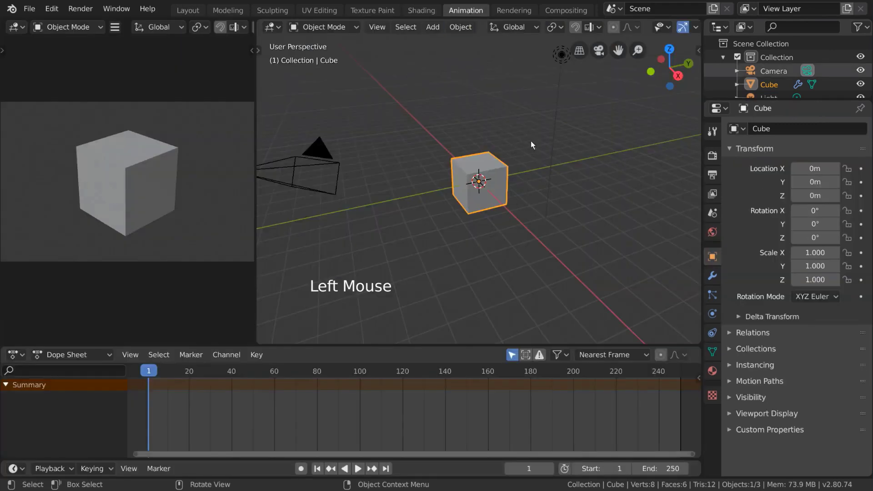
key(space)
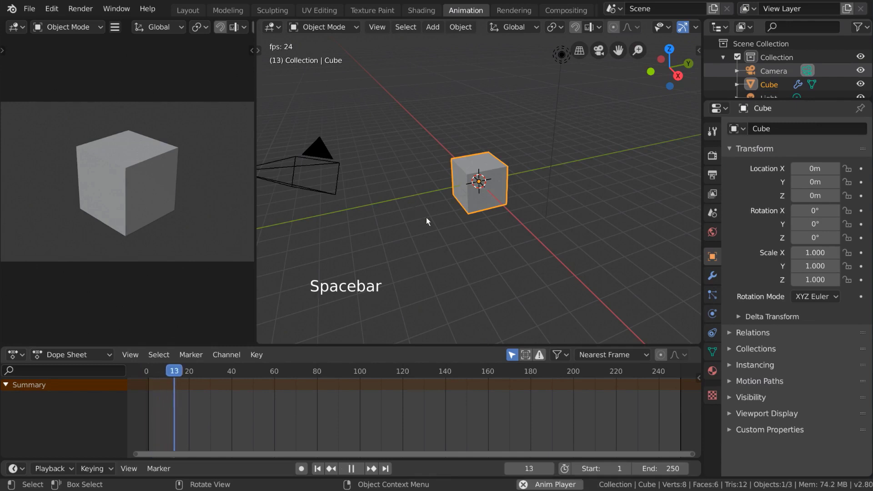
key(Escape)
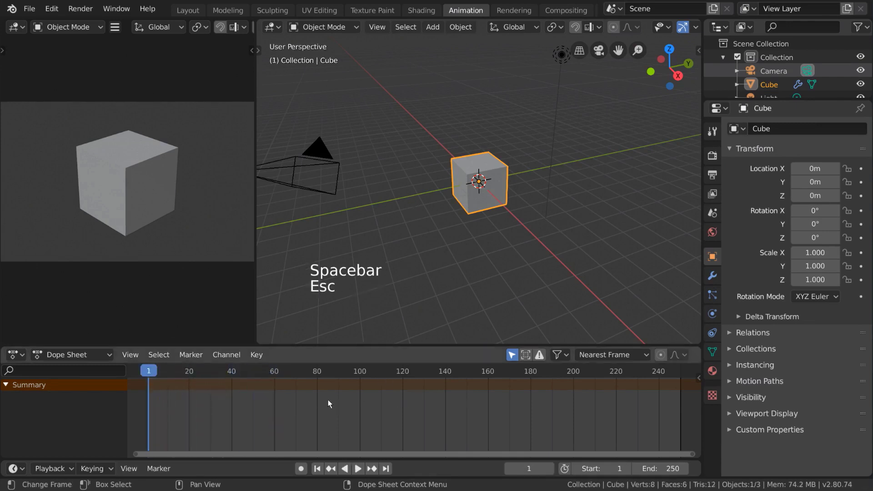
key(g)
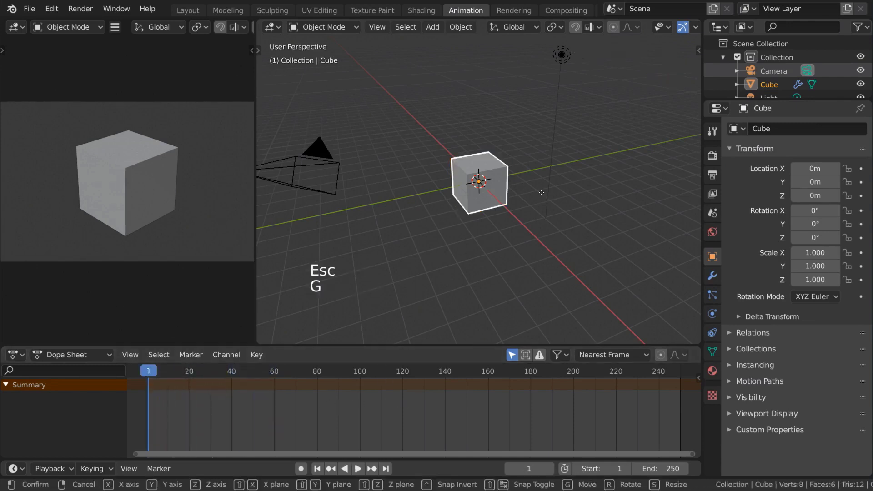
key(r)
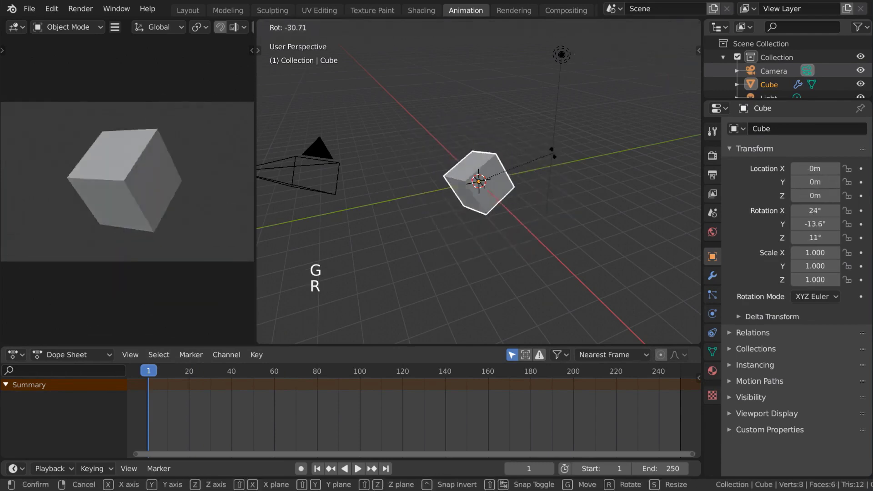
right_click(527, 232)
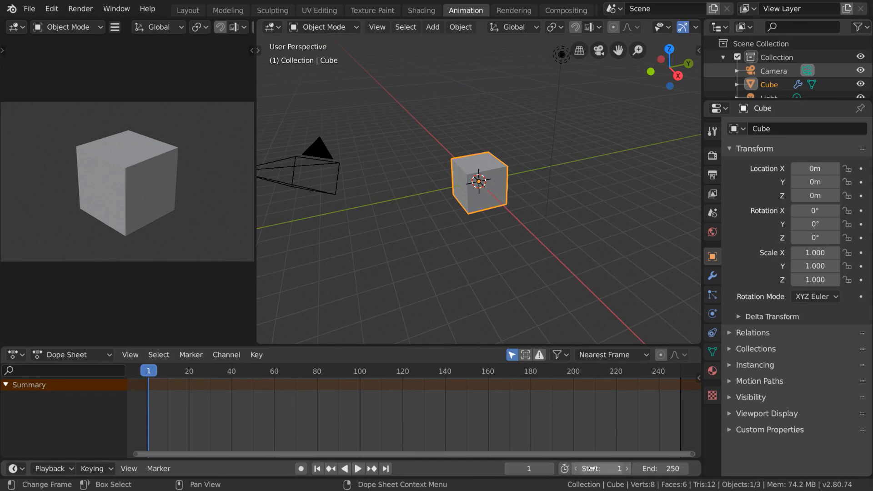
drag(662, 468, 683, 469)
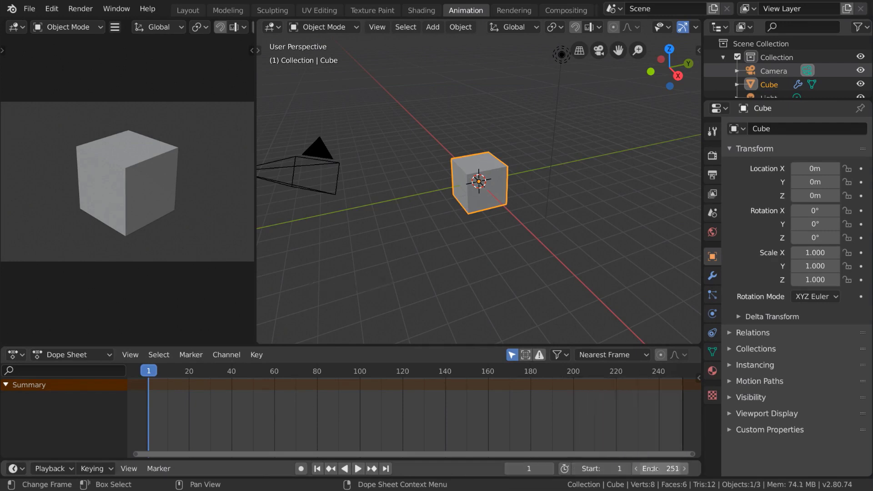
Turn on auto keying and move the cube to about X −1.37, Y −2.85, Z 0.21 m at frame 1.
click(305, 471)
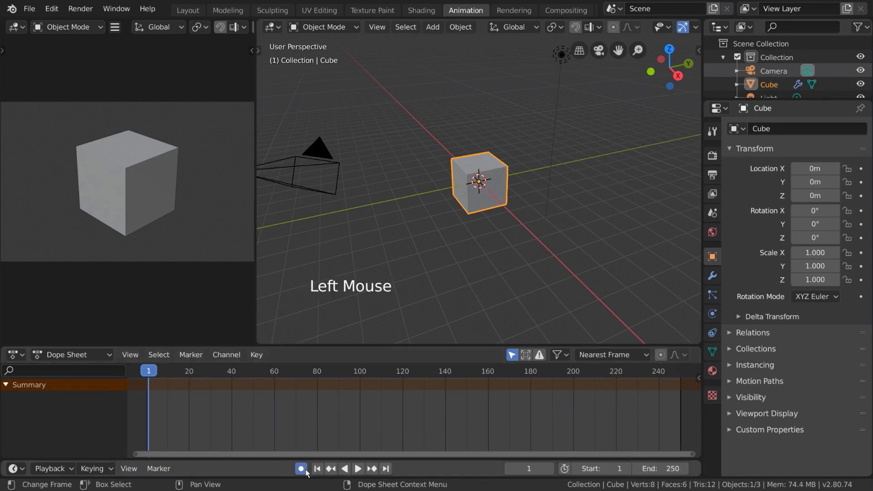
key(g)
click(479, 230)
Advance to frame 22 and key the cube there, moved to about X −0.15, Y 2.02, Z 1.92 m and rotated freely.
key(space)
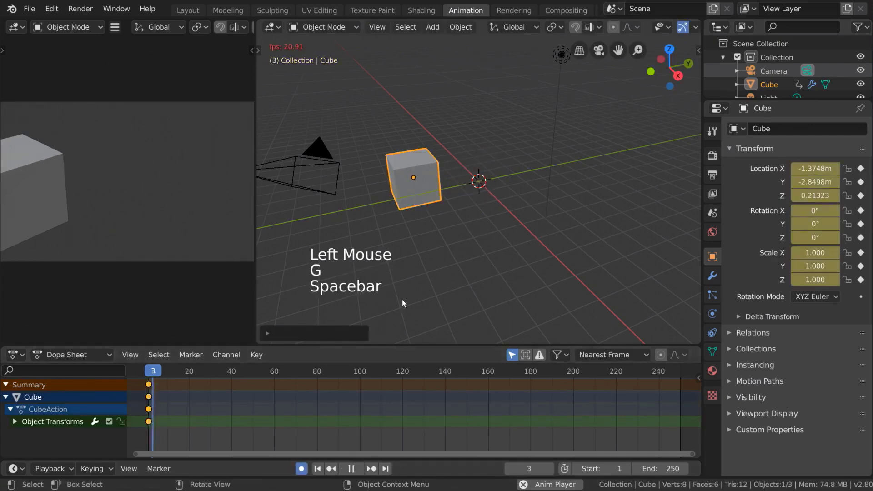
key(space)
key(g)
click(548, 239)
key(r)
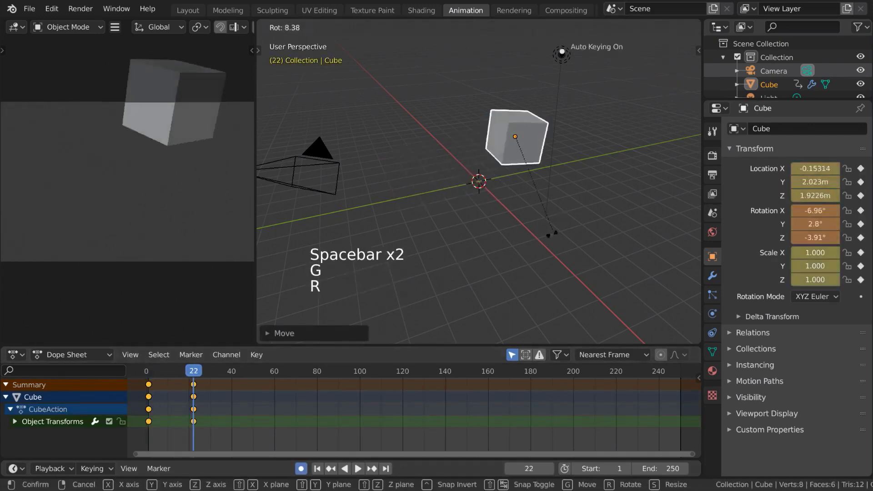
click(526, 256)
Return to the start of the timeline and play back the cube's keyed motion.
key(space)
key(space)
drag(228, 387, 146, 387)
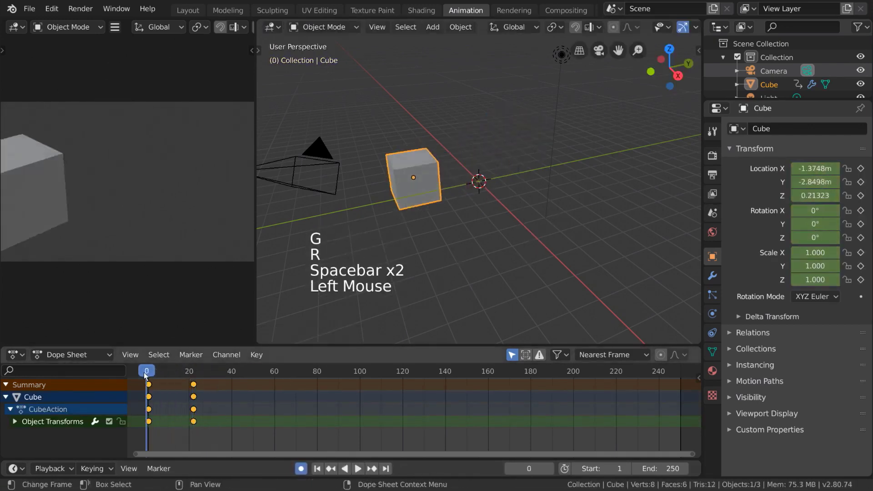
key(space)
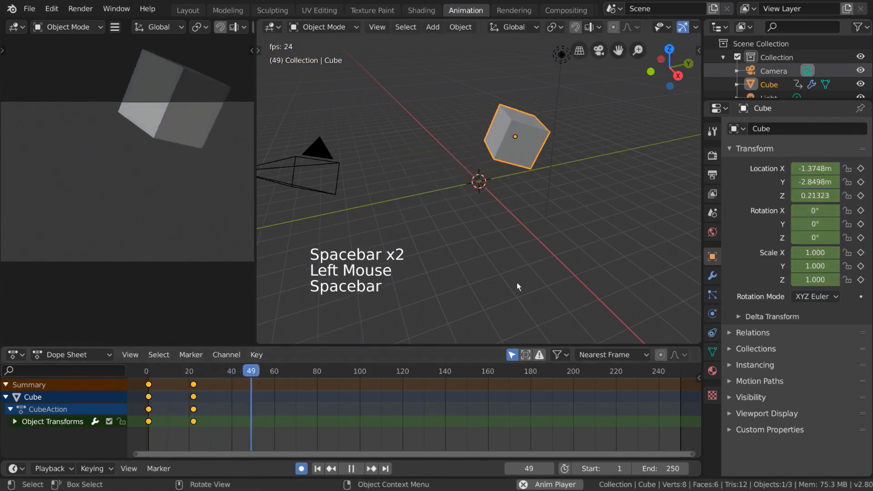
Stop at frame 66 and key the cube rotated to about 225°, −37.4°, −63.4° and moved to about X 0.19, Y 1.97, Z 1.25 m.
key(space)
key(space)
key(r)
click(294, 163)
key(r)
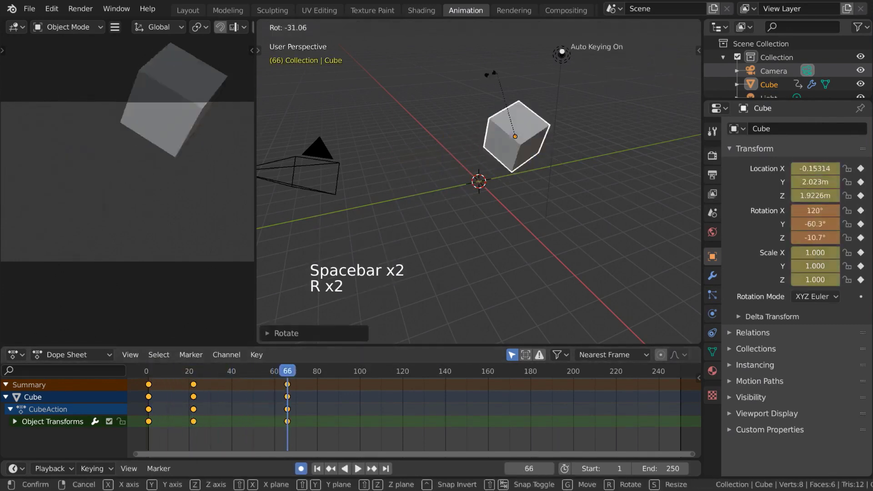
click(294, 164)
key(g)
click(539, 185)
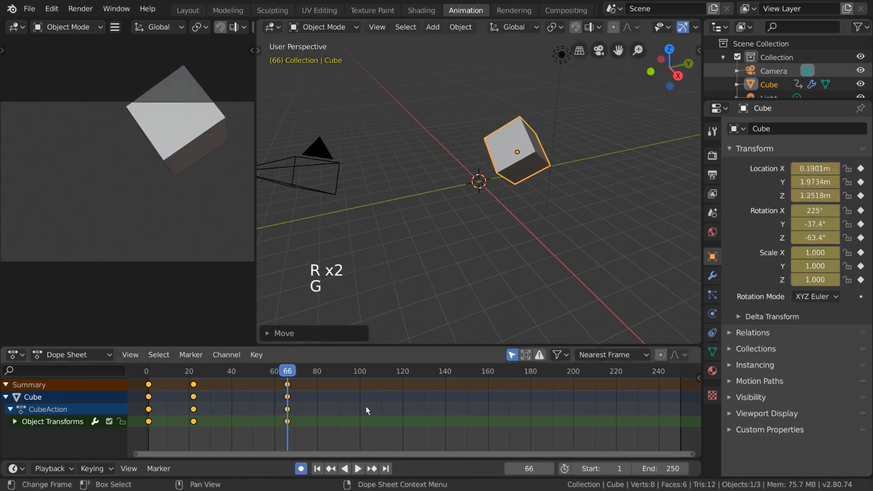
Key the cube near frame 132, moved to about X −0.59, Y −1.86, Z −0.43 m, and play the animation through to frame 133.
drag(324, 373, 150, 371)
key(g)
click(419, 256)
key(space)
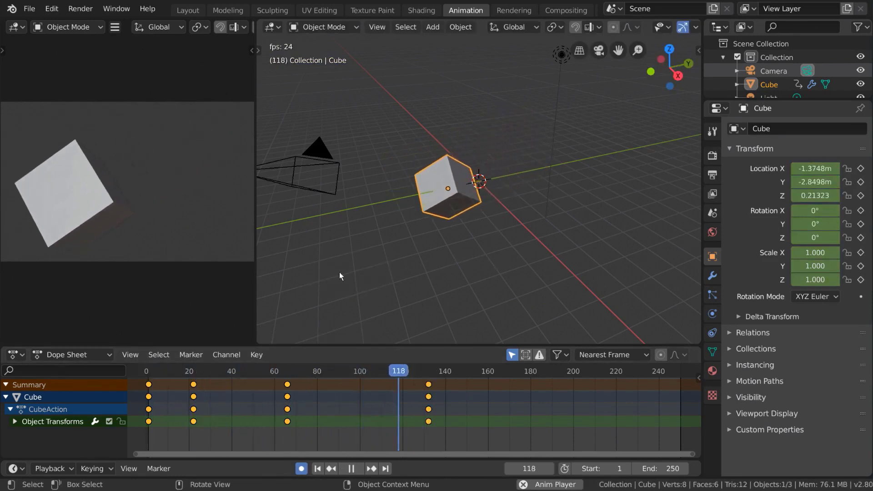
key(space)
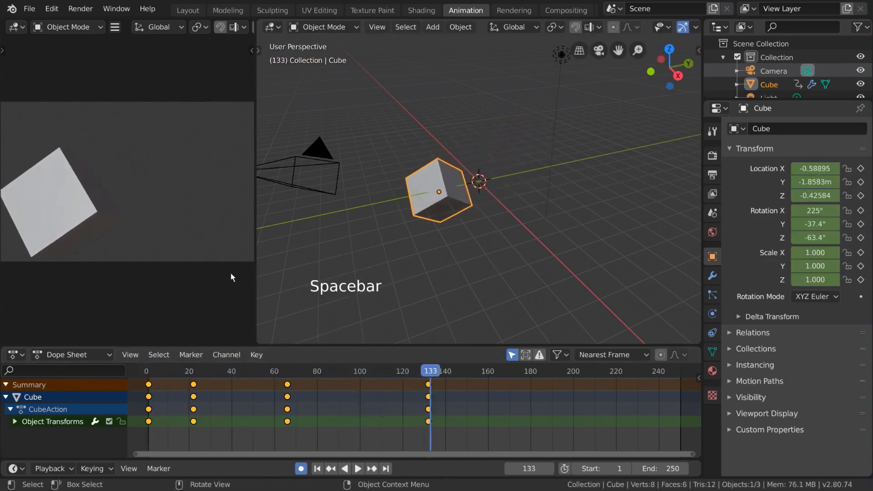
Split the camera viewport horizontally and change its lower part to a Graph Editor.
right_click(255, 251)
click(260, 237)
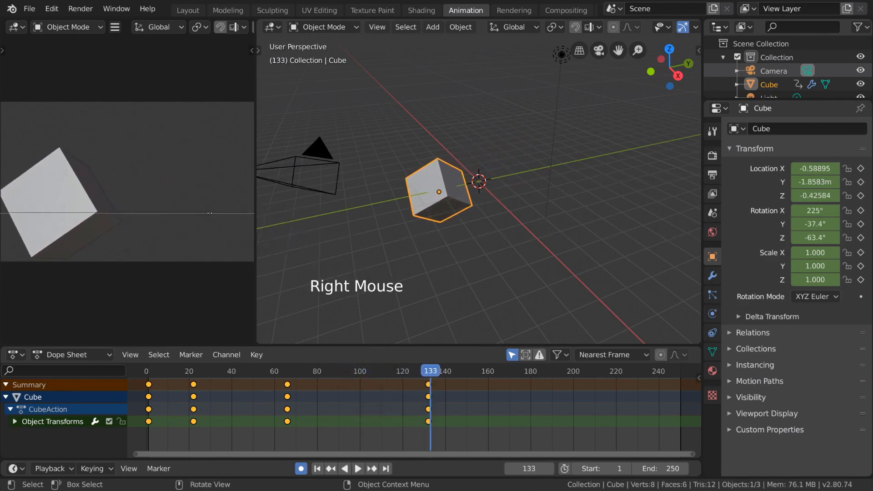
click(210, 212)
click(17, 222)
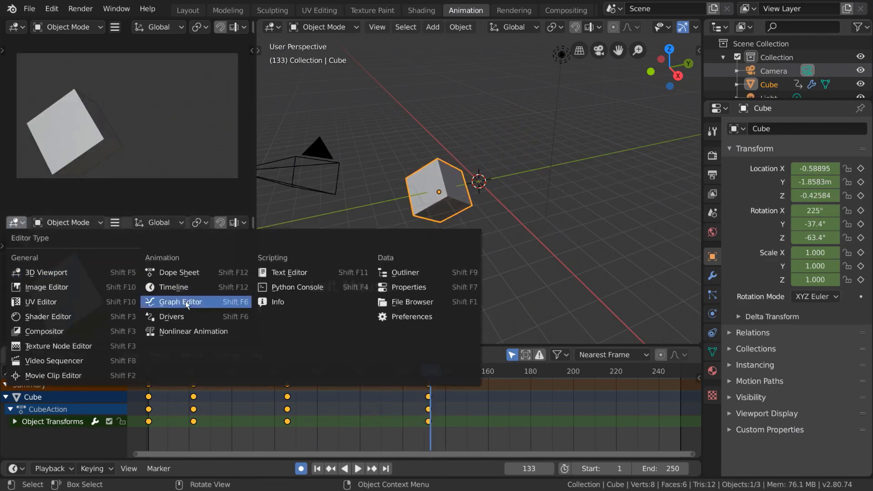
click(224, 302)
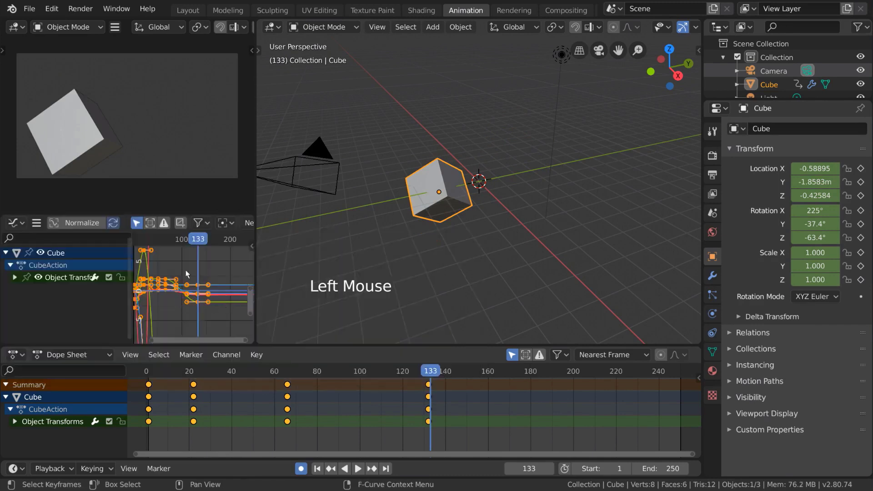
Try moving the cube's last Location Y key in the Graph Editor and its last keyframe in the Dope Sheet.
click(198, 302)
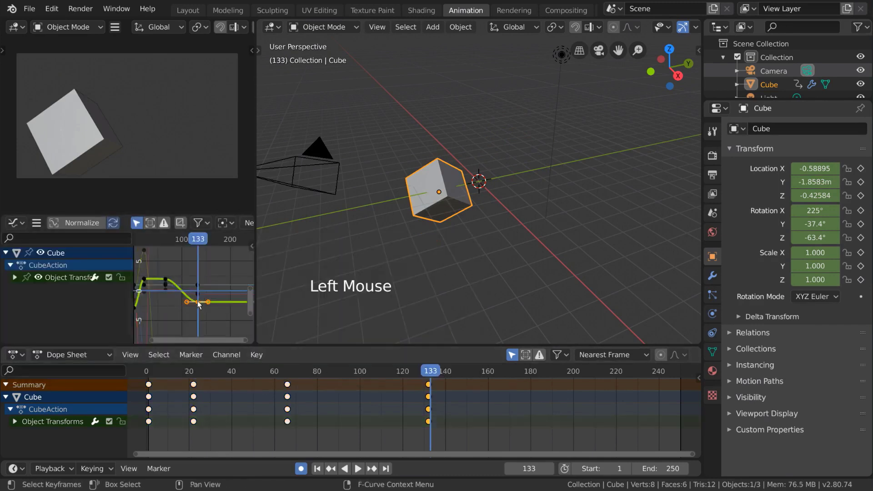
key(g)
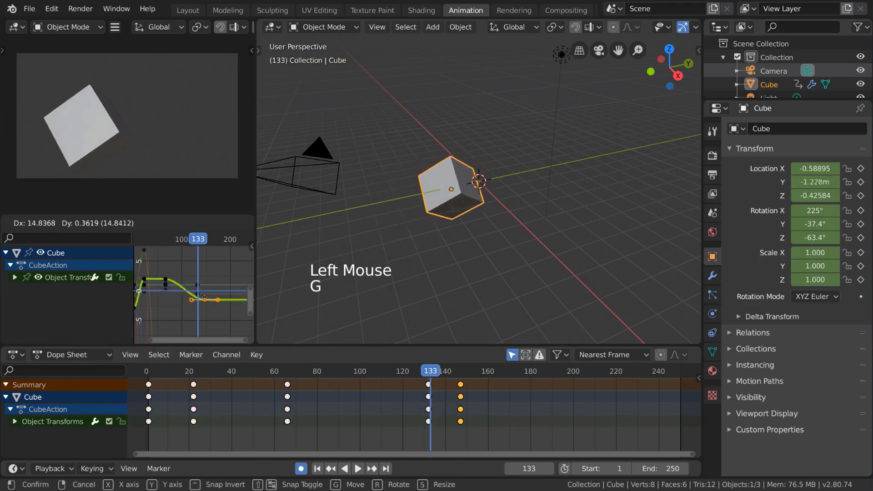
click(198, 302)
click(428, 385)
key(g)
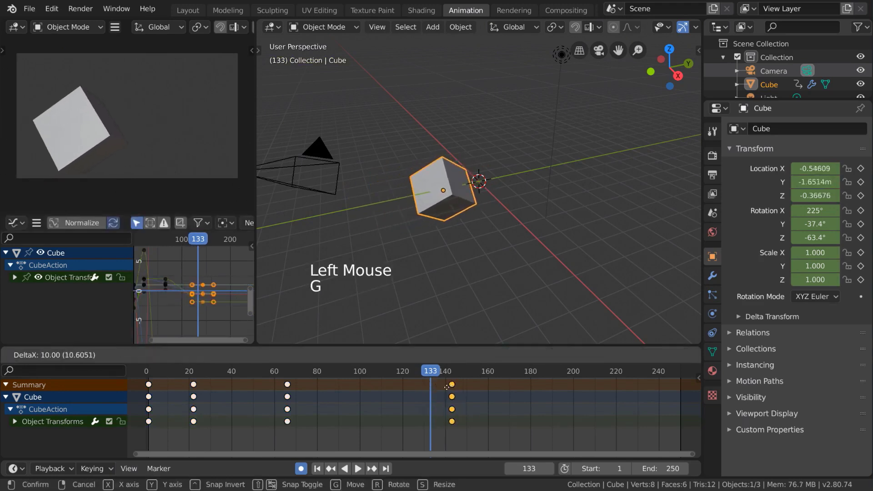
key(Escape)
Stretch all the cube's keyframes in time, shift them to about frames 0, 31, 86 and 172, and play the animation.
click(232, 370)
key(a)
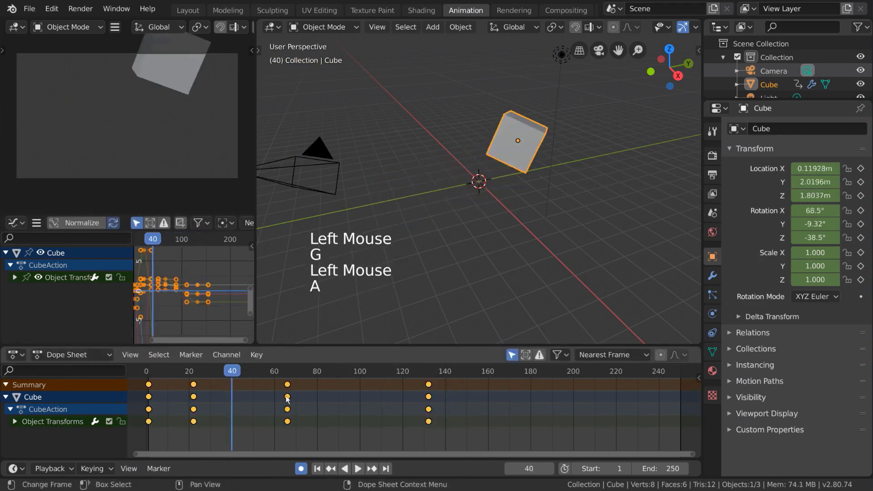
key(s)
key(s)
key(g)
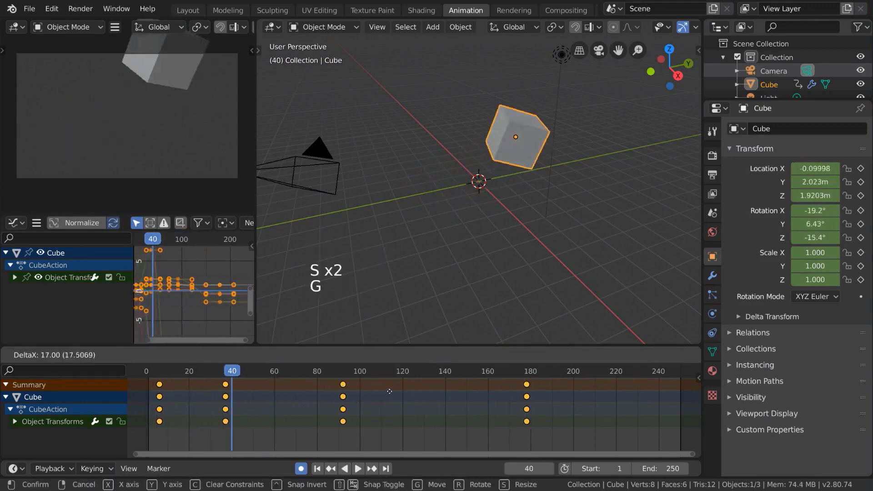
click(379, 397)
key(space)
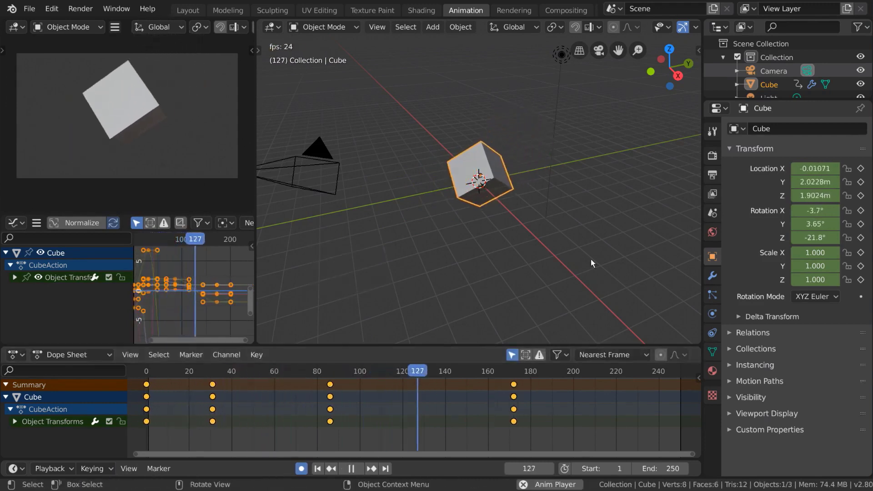
key(space)
Switch to the Rendering workspace and render frame 1 as a still image, returning to the workspace.
click(514, 10)
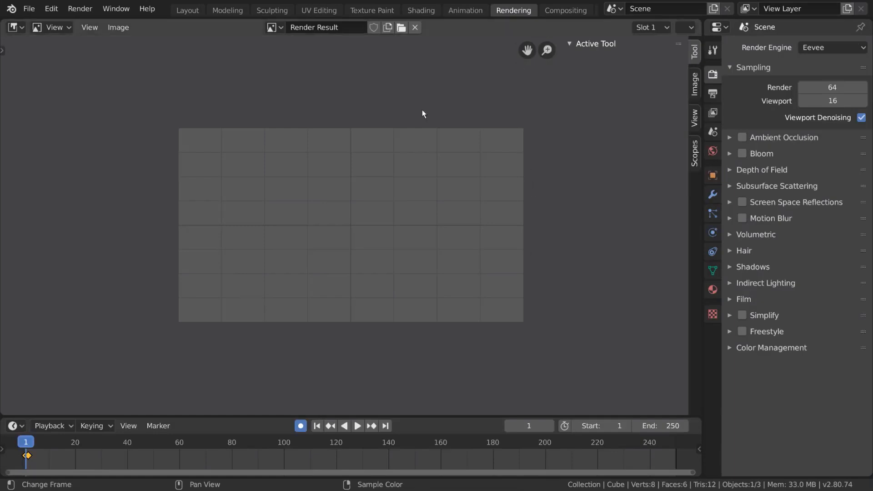
click(80, 8)
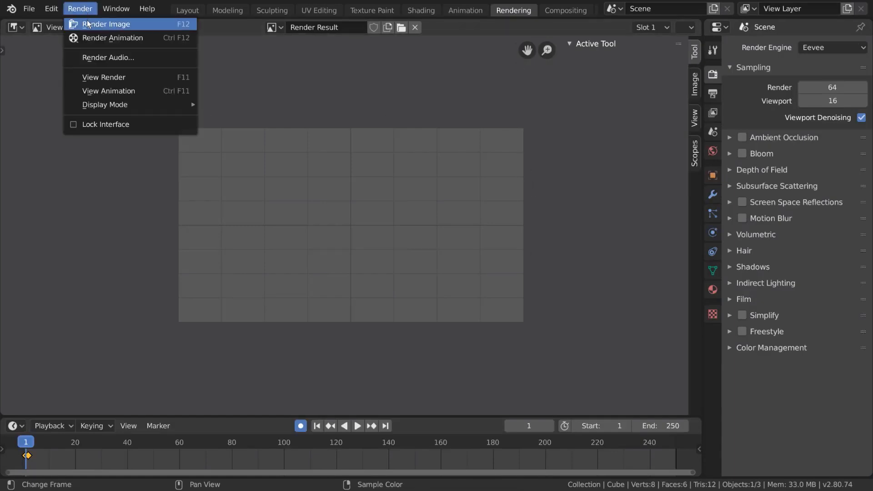
click(87, 24)
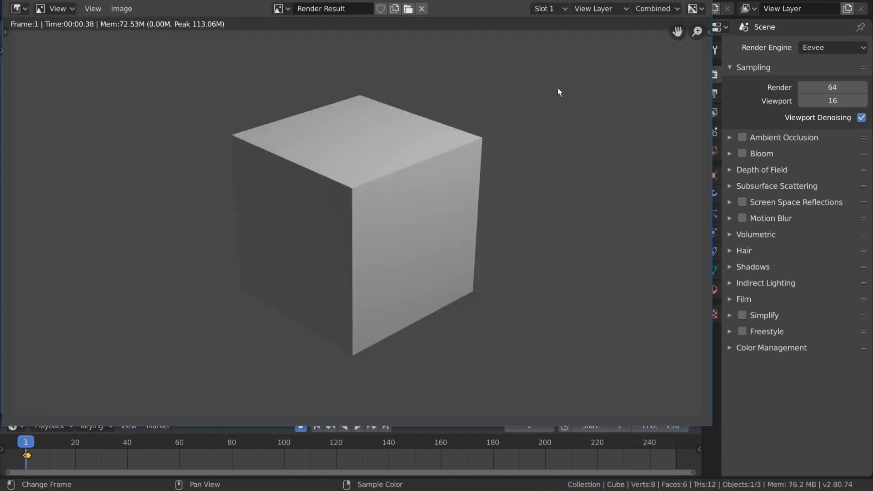
key(Escape)
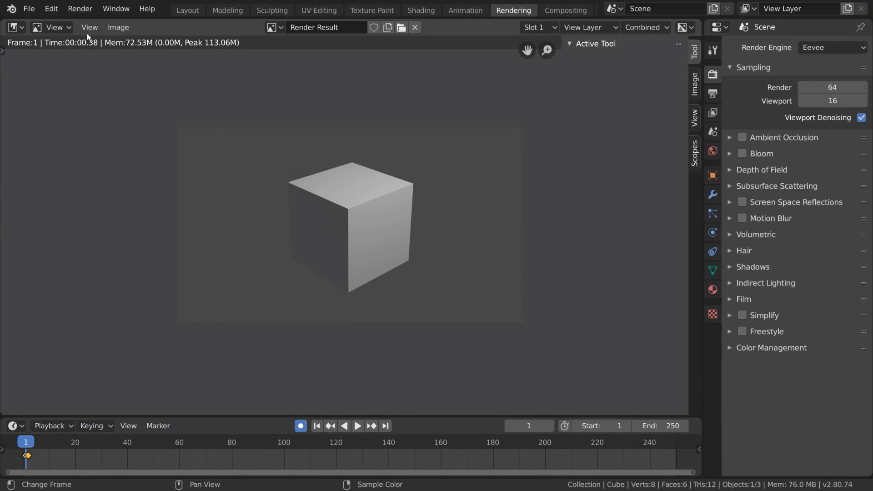
Check the editor type and image choices, keeping the Image Editor with the Render Result displayed.
click(19, 27)
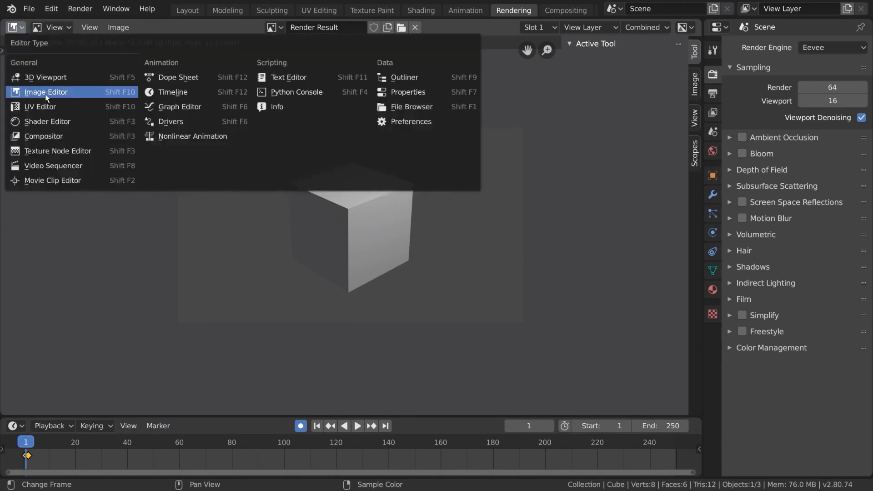
click(86, 94)
click(275, 28)
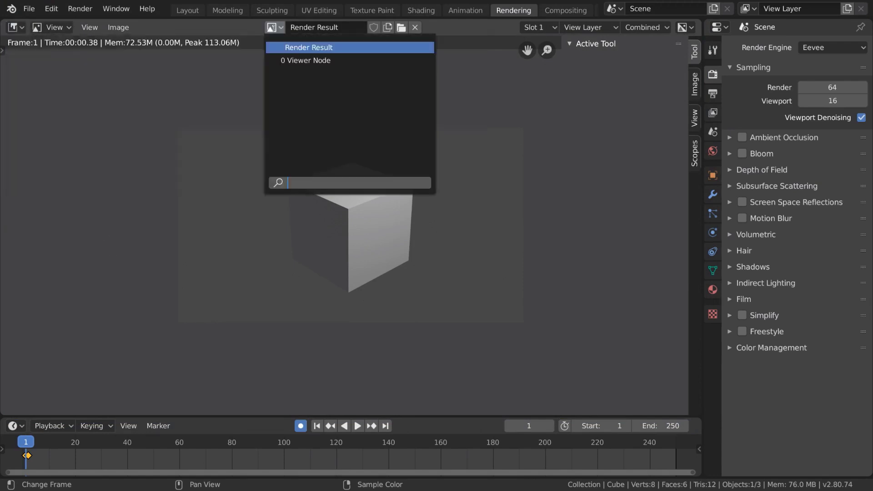
click(367, 47)
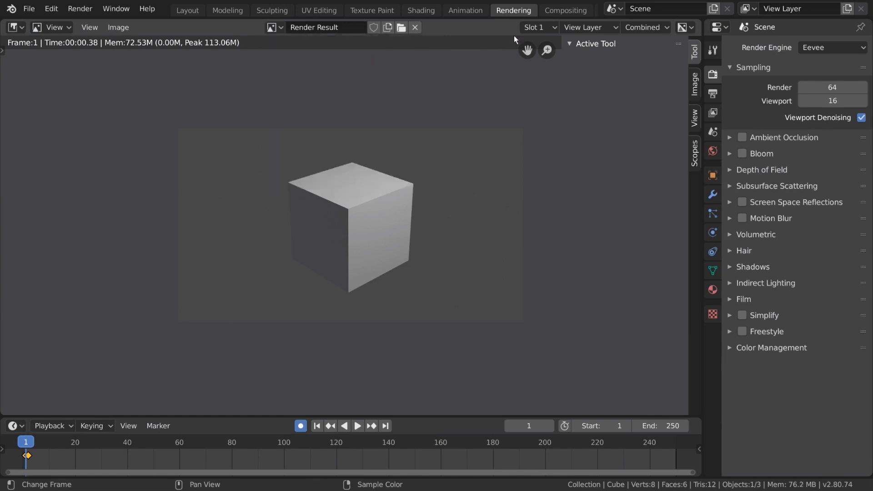
Make Slot 2 the active render slot and render frame 2 as a still image into it.
click(548, 27)
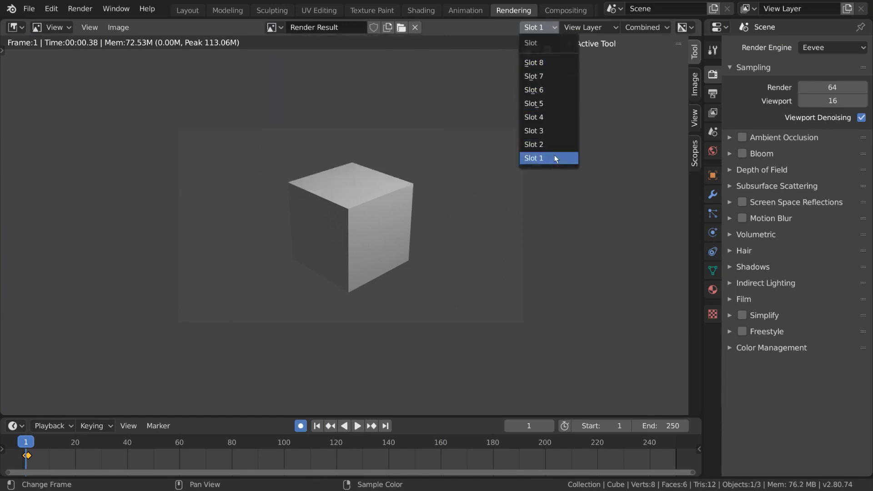
click(554, 143)
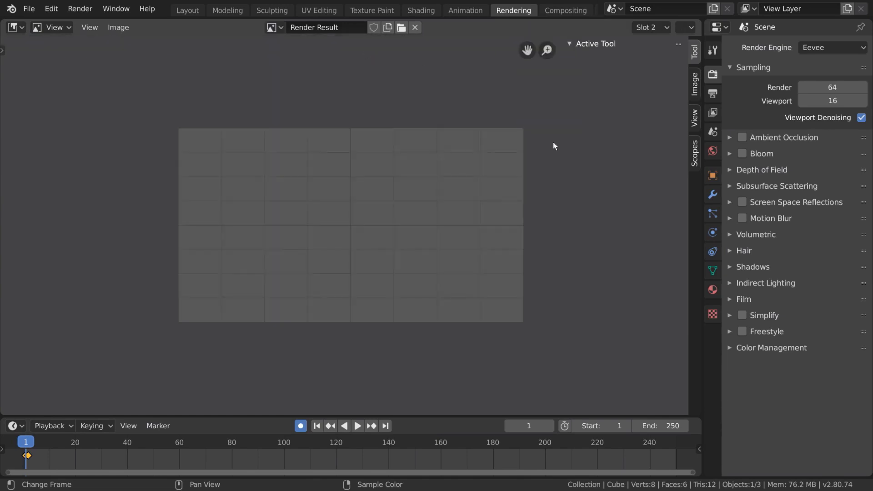
click(28, 455)
click(80, 9)
click(93, 23)
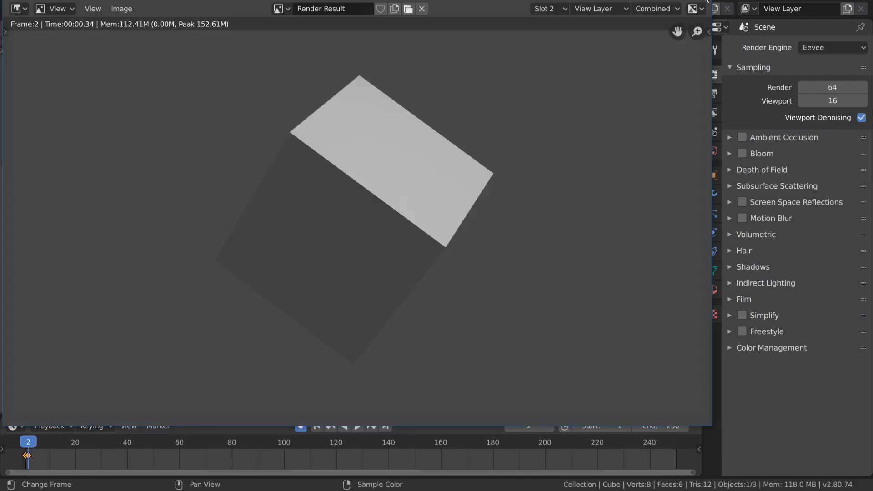
key(Escape)
Compare the two renders by alternating between Slot 1 and Slot 2, including from the sidebar's render slots list.
click(550, 27)
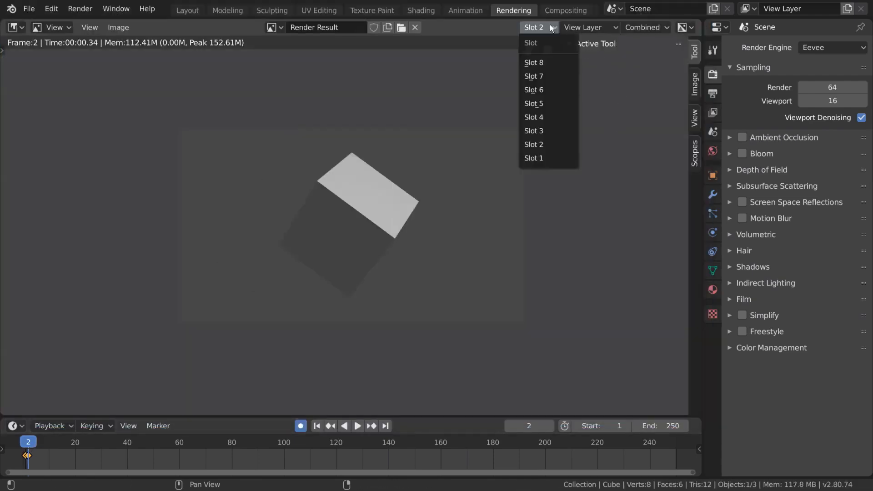
click(542, 158)
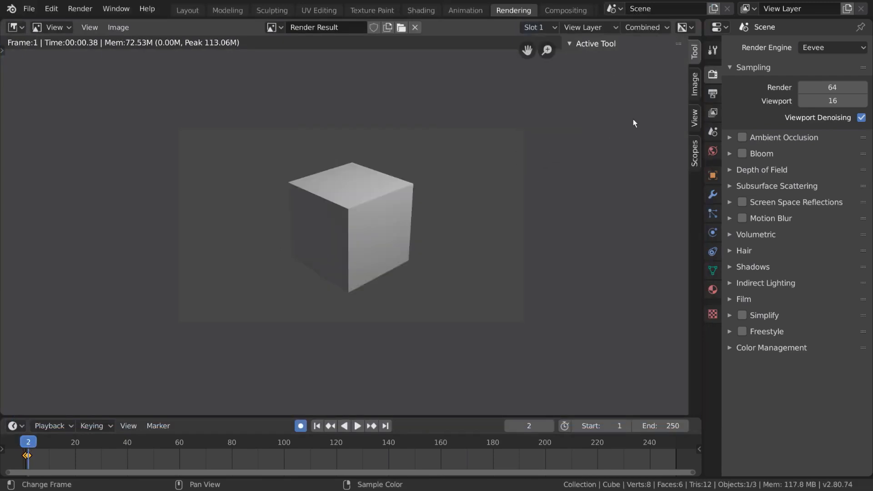
click(696, 88)
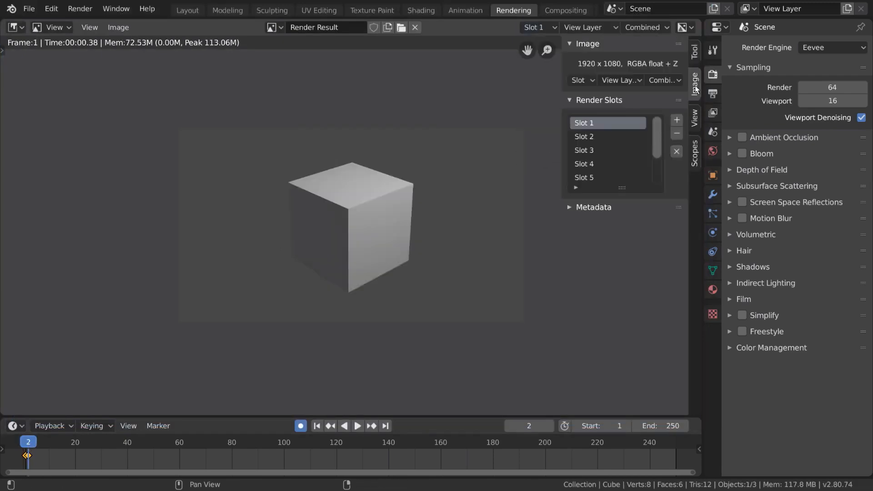
click(605, 137)
click(605, 123)
click(605, 137)
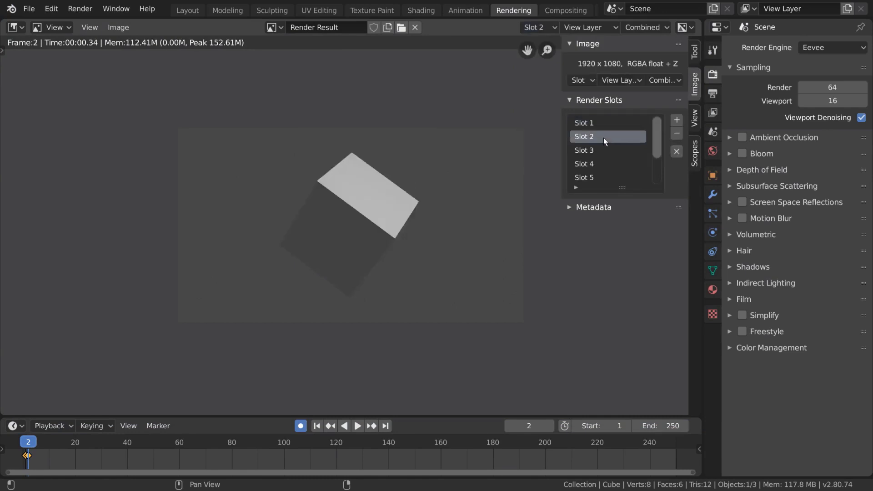
Cycle through the used render slots and view slots 1 to 5 directly, ending on Slot 1.
key(j)
key(j)
key(j)
key(j)
key(1)
key(2)
key(3)
key(4)
key(5)
key(4)
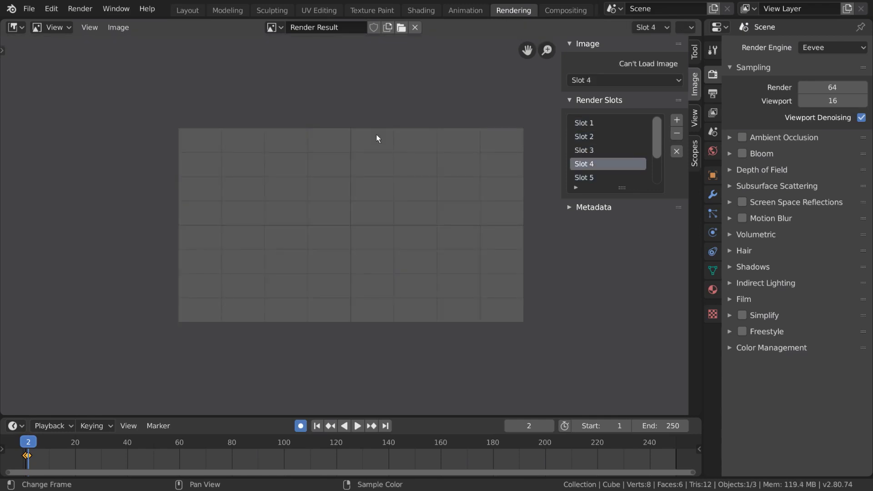
key(3)
key(1)
key(2)
key(4)
key(1)
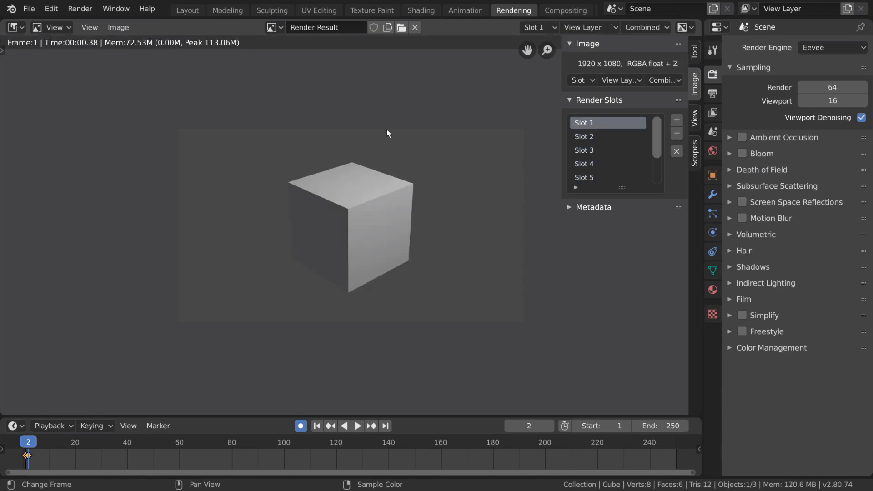
Switch to the Compositing workspace and enable Use Nodes in the Compositor.
click(567, 11)
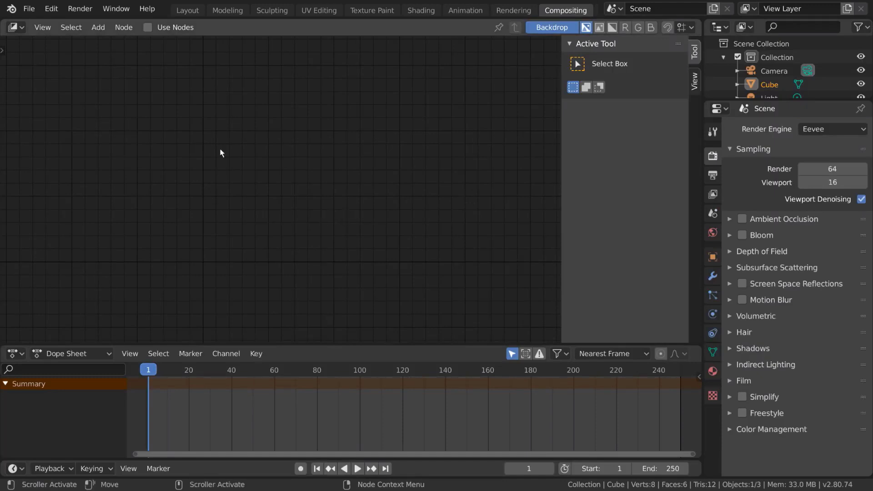
scroll(409, 230, down, 2)
scroll(413, 230, up, 2)
click(22, 27)
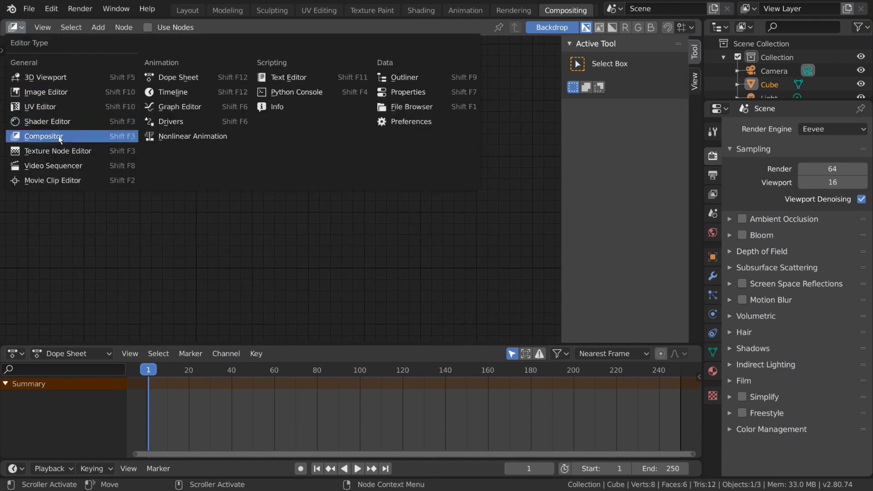
click(90, 138)
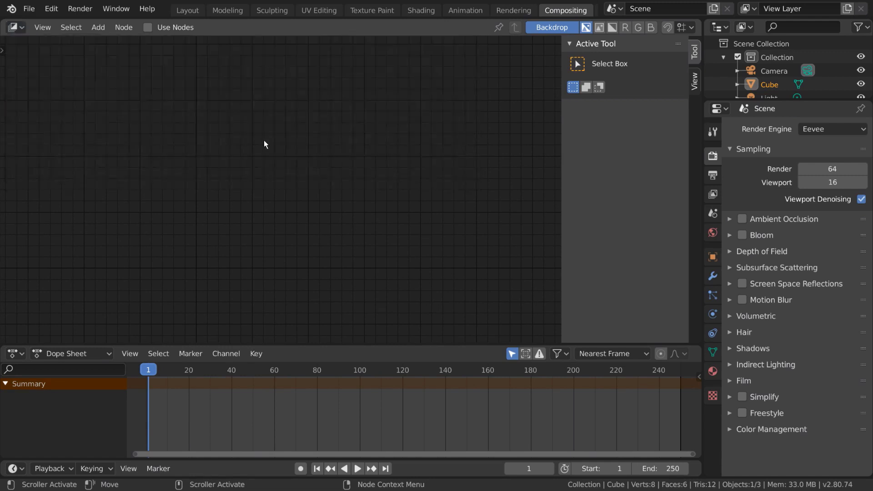
click(153, 30)
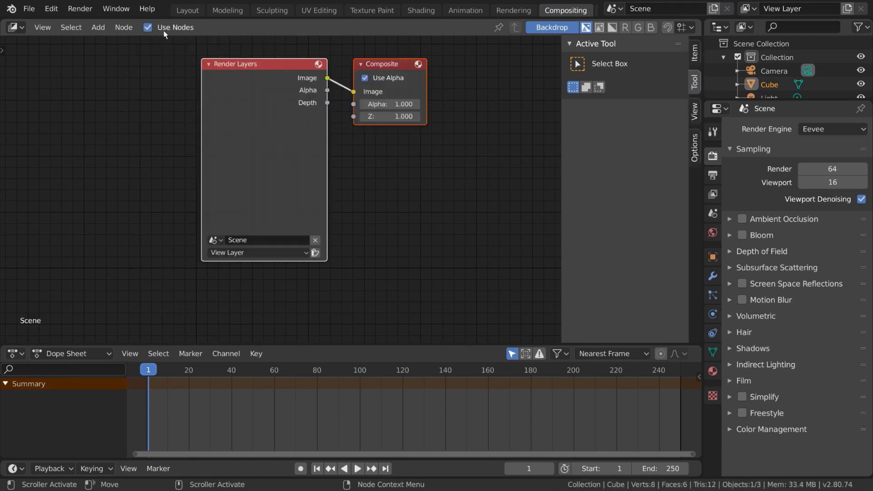
middle_drag(359, 134, 346, 163)
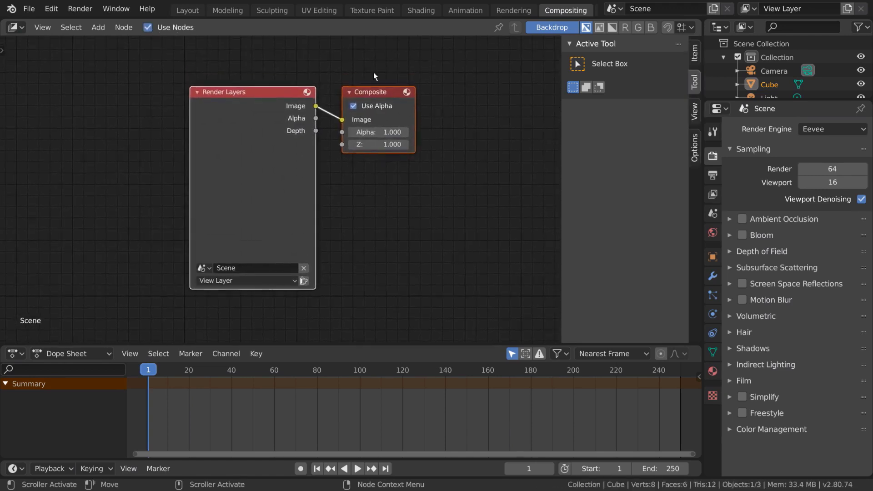
Try repositioning the Composite and Render Layers nodes in the compositing node tree.
click(263, 109)
click(388, 93)
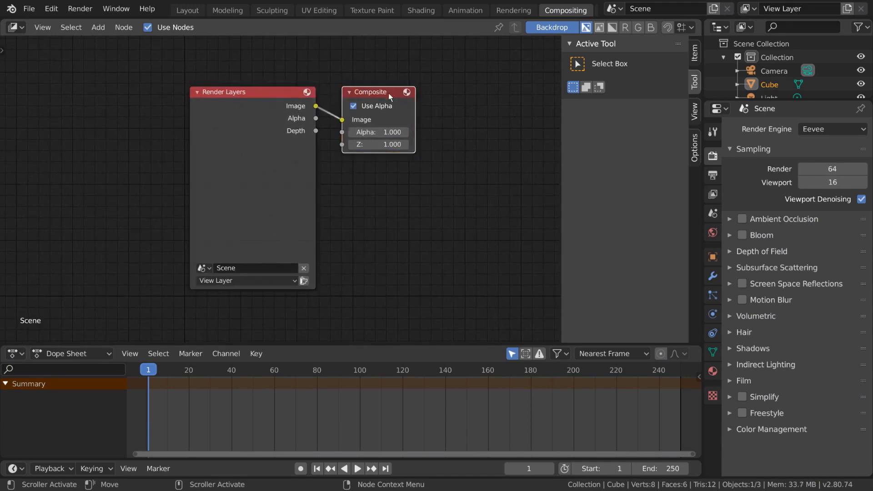
drag(381, 97, 447, 85)
key(Escape)
drag(276, 173, 254, 167)
key(Escape)
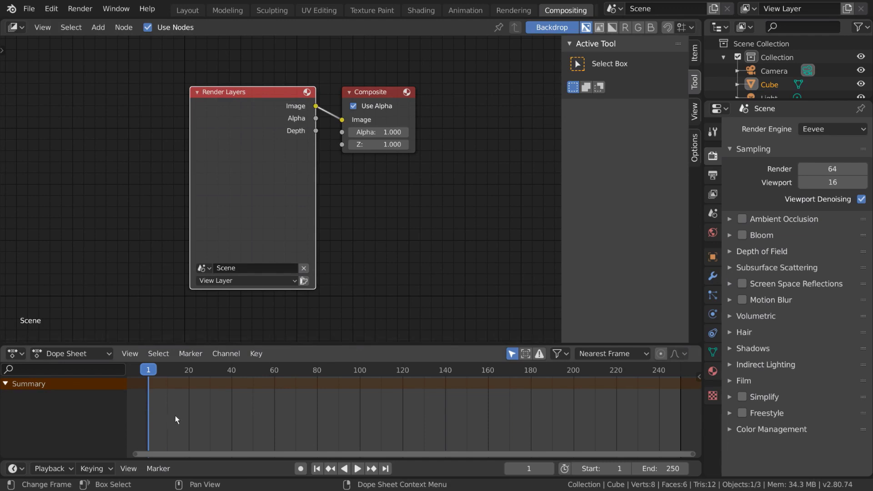
Scrub to frame 283 in the character animation's compositing setup and key the Mix node's Fac at 0.000.
drag(159, 371, 390, 371)
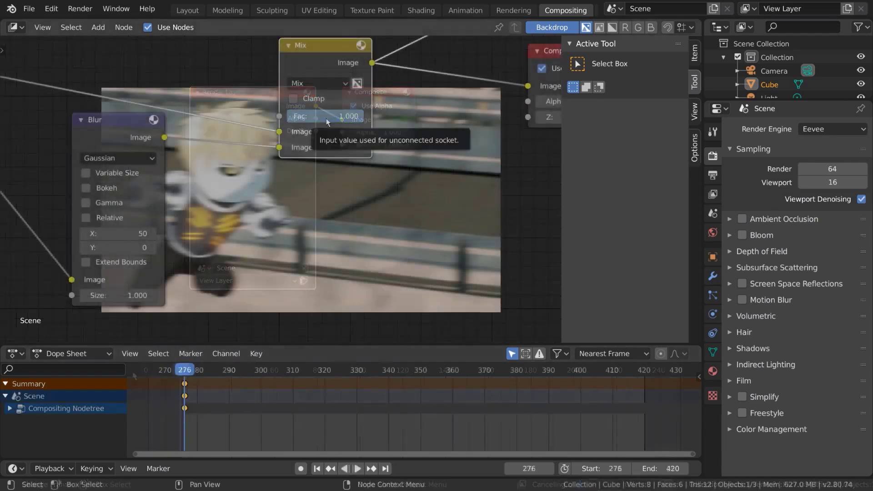
drag(186, 371, 209, 372)
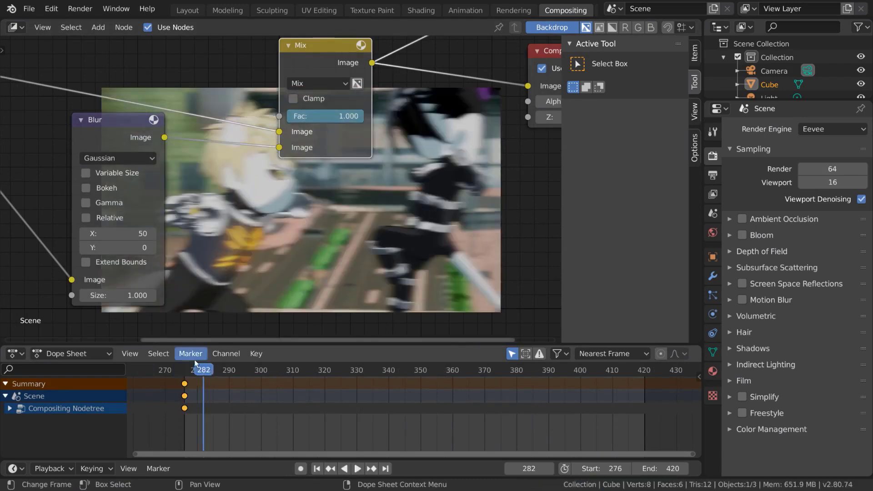
drag(351, 116, 291, 117)
mouse_move(380, 150)
middle_down()
mouse_move(367, 142)
mouse_move(357, 150)
mouse_move(457, 217)
mouse_move(378, 150)
middle_up()
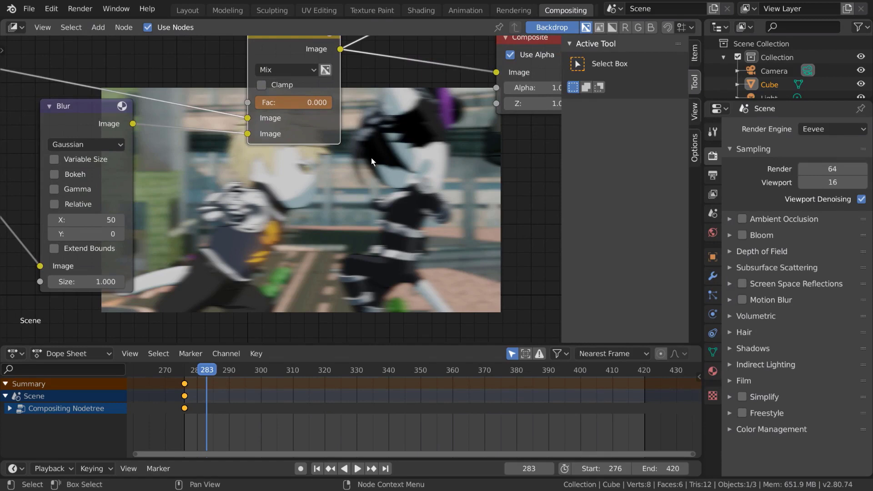
key(i)
Key the Mix node's Fac at 1.000 on frame 282 and scrub the timeline to check the blur change.
key(Left)
key(Left)
key(Left)
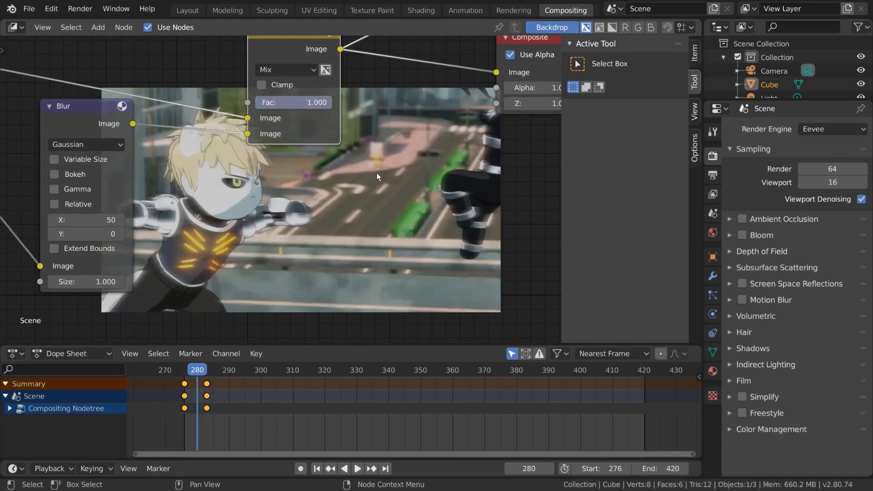
key(i)
mouse_move(201, 370)
mouse_down()
mouse_move(215, 374)
mouse_move(178, 371)
mouse_move(206, 371)
mouse_move(203, 383)
mouse_up()
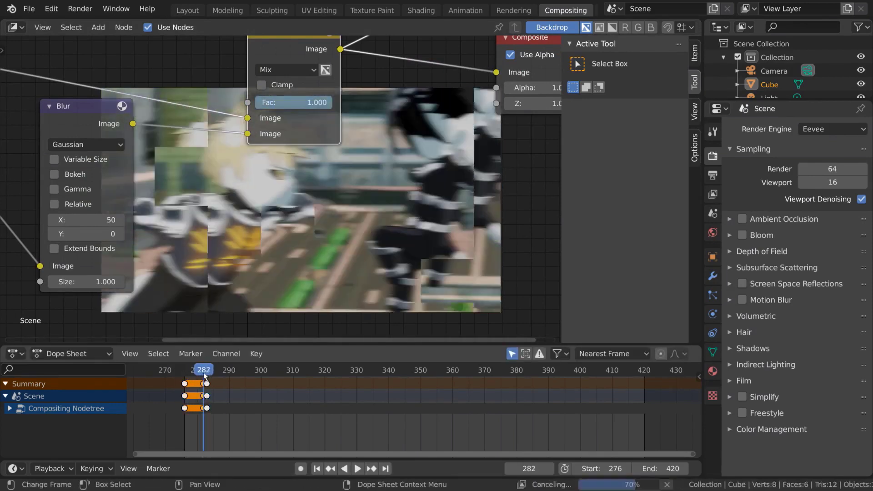
middle_drag(327, 261, 326, 248)
scroll(291, 423, up, 2)
drag(290, 383, 299, 384)
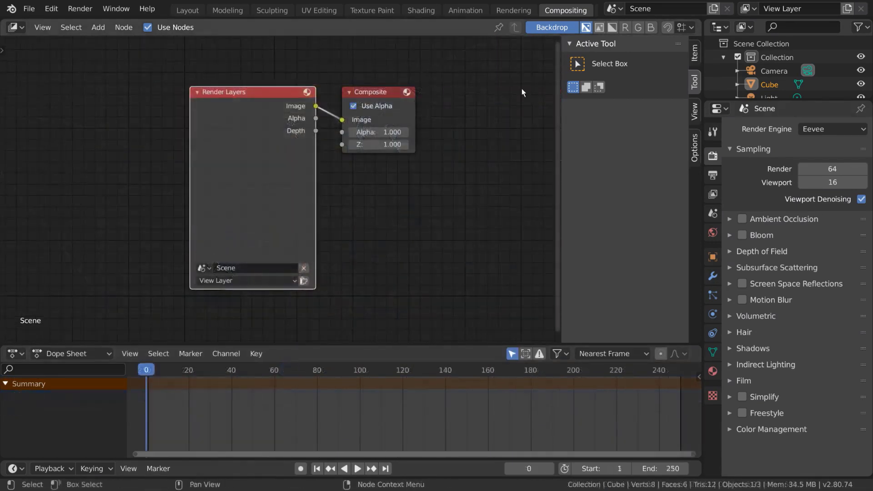
Switch to the Scripting workspace and create a new text data-block beginning with import bpy.
scroll(556, 9, down, 3)
click(556, 10)
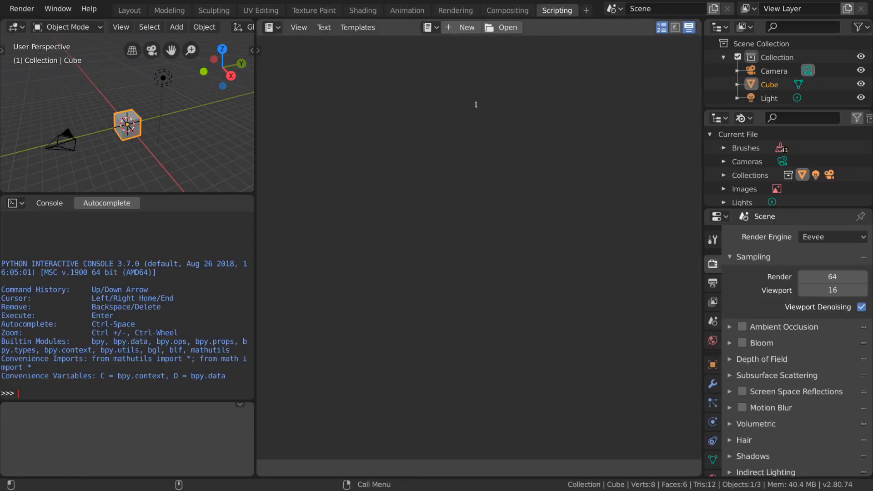
click(462, 27)
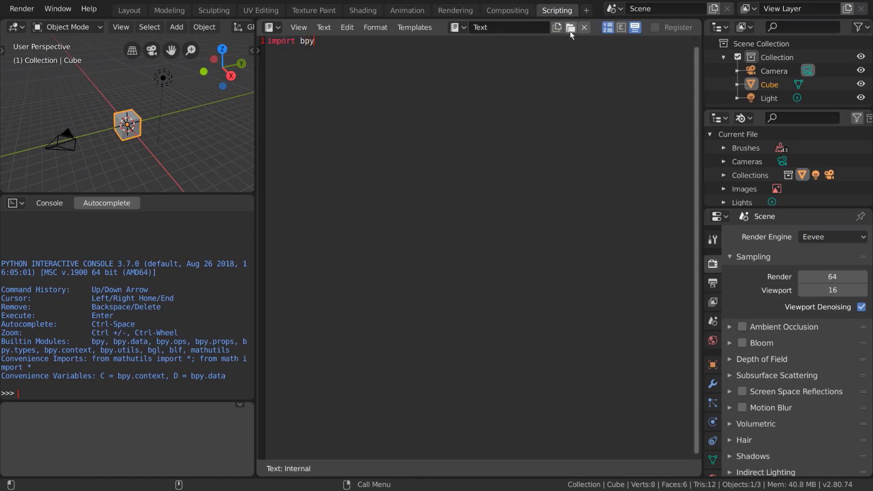
Toggle syntax highlighting off and on, word wrap on and off, and line numbers off and on in the Text Editor.
click(635, 28)
click(635, 29)
click(624, 29)
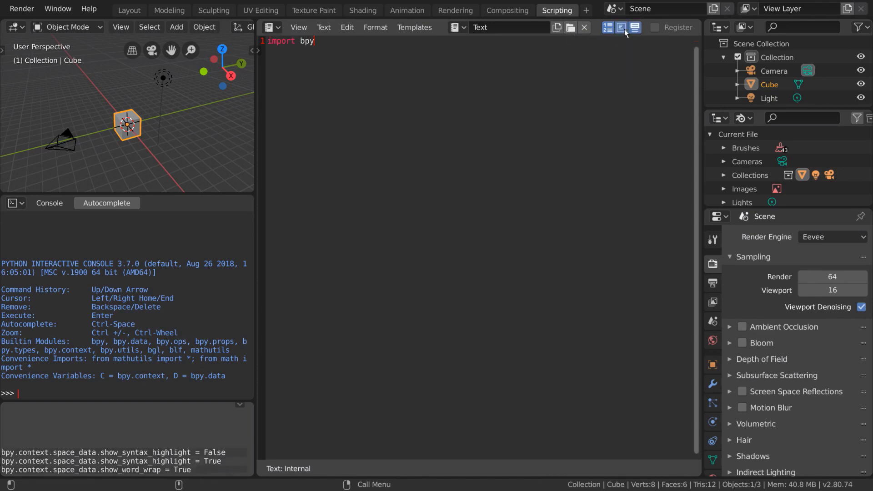
click(625, 29)
click(609, 29)
click(611, 30)
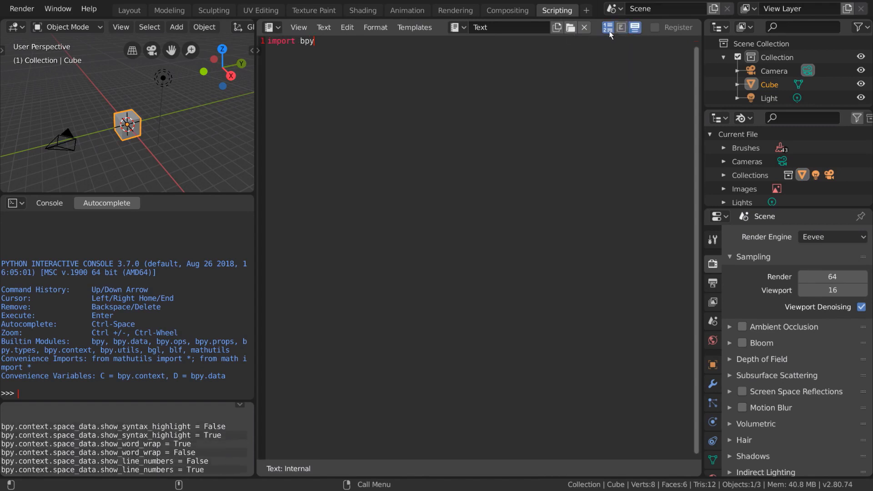
Load the Ui Menu Python template into the Text Editor.
click(414, 28)
mouse_move(515, 43)
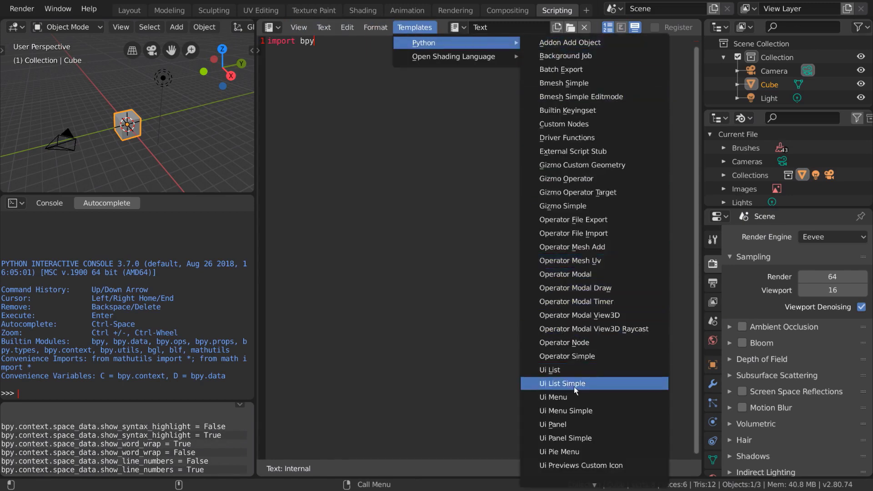
click(586, 397)
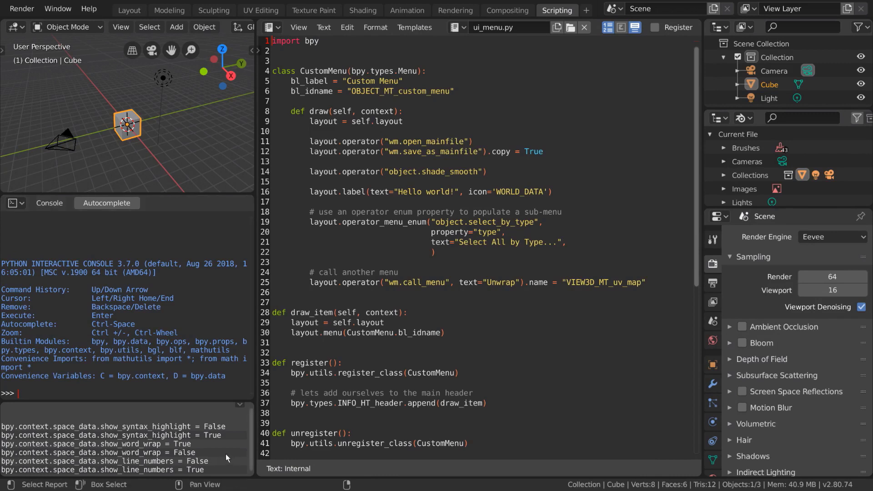
Select the latest show_line_numbers entry in the Info log, and toggle syntax highlighting off and on for the script.
click(136, 470)
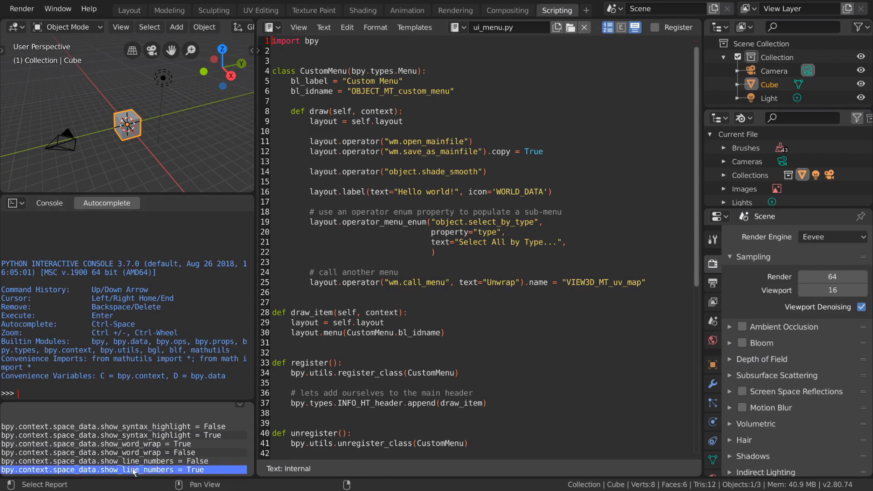
shift+click(135, 470)
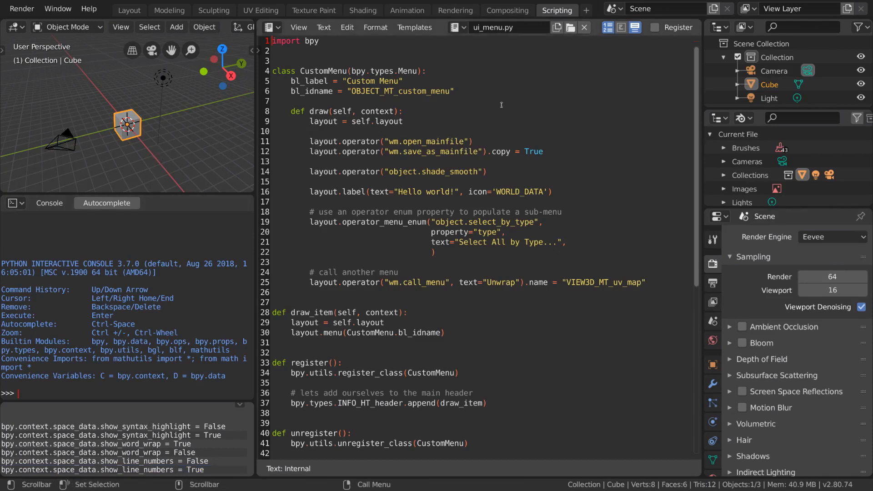
click(635, 27)
click(635, 27)
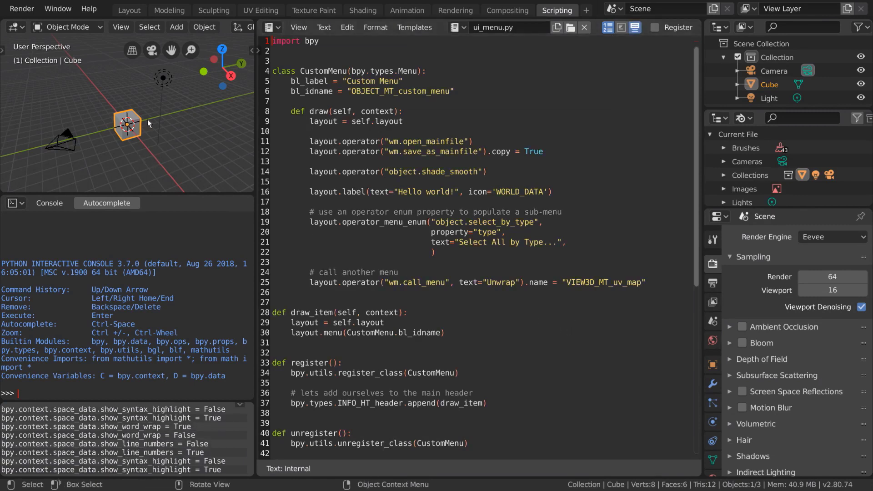
Move the light in the 3D viewport by about 0.85, 1.10 and -0.67 m in X, Y and Z.
click(162, 89)
key(g)
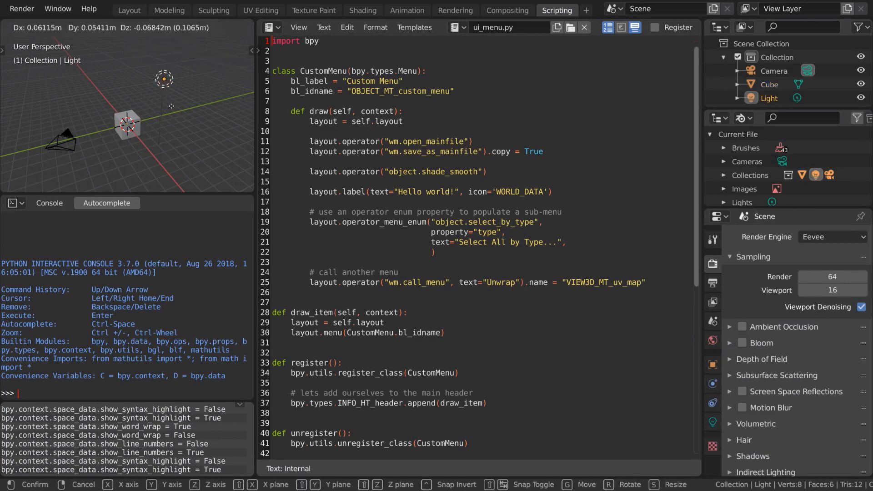
click(188, 113)
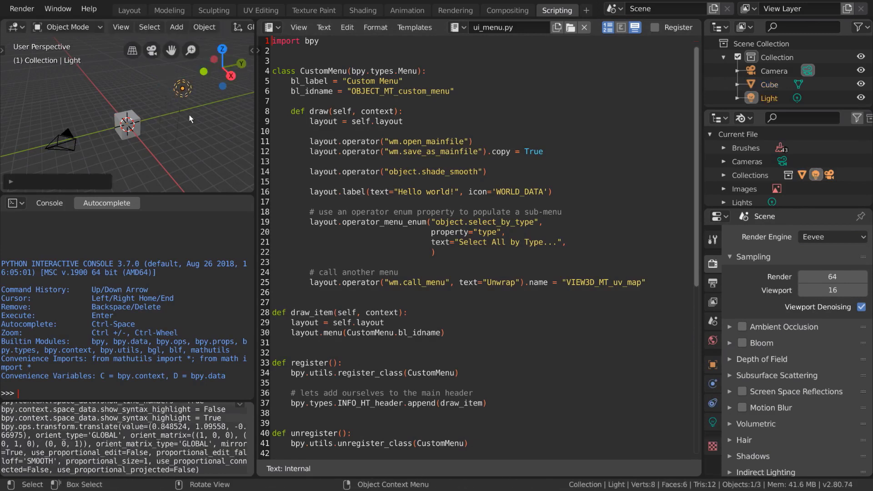
Copy the light's transform.translate command from the Info log into the Text data-block.
click(129, 439)
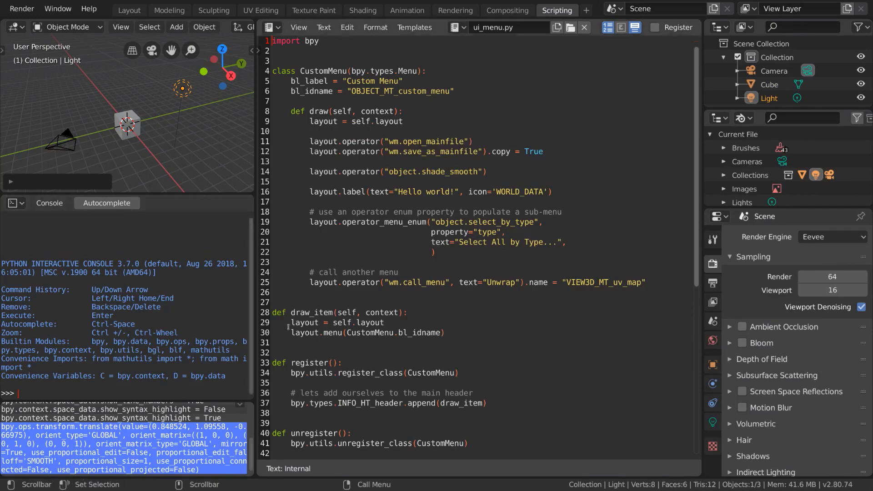
click(458, 27)
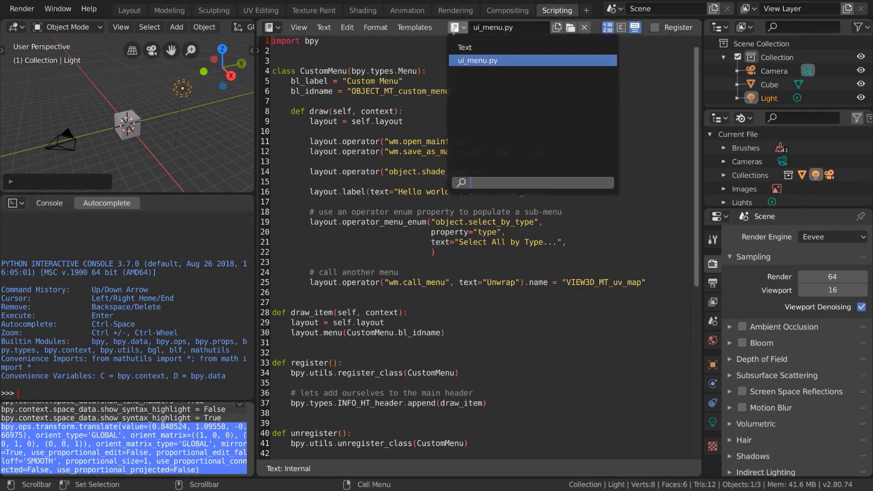
click(464, 47)
text(bpy.ops.transform.translate(value=(0.848524, 1.09558, -0.66975), orient_type='GLOBAL', orient_matrix=((1, 0, 0), (0, 1, 0), (0, 0, 1)), orient_matrix_type='GLOBAL', mirror=True, use_proportional_edit=False, proportional_edit_falloff='SMOOTH', proportional_size=1, use_proportional_connected=False, use_proportional_projected=False))
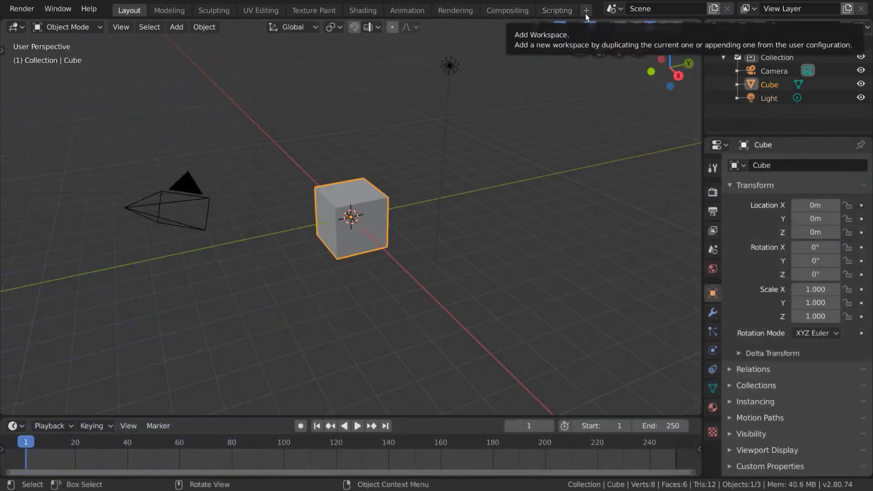
Duplicate the current Layout workspace and rename the copy with the presenter's first name.
click(585, 15)
mouse_move(582, 34)
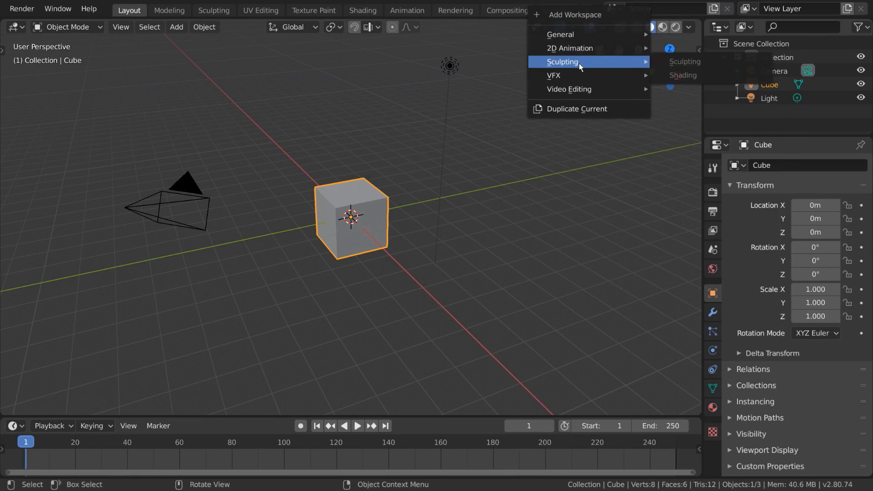
mouse_move(584, 94)
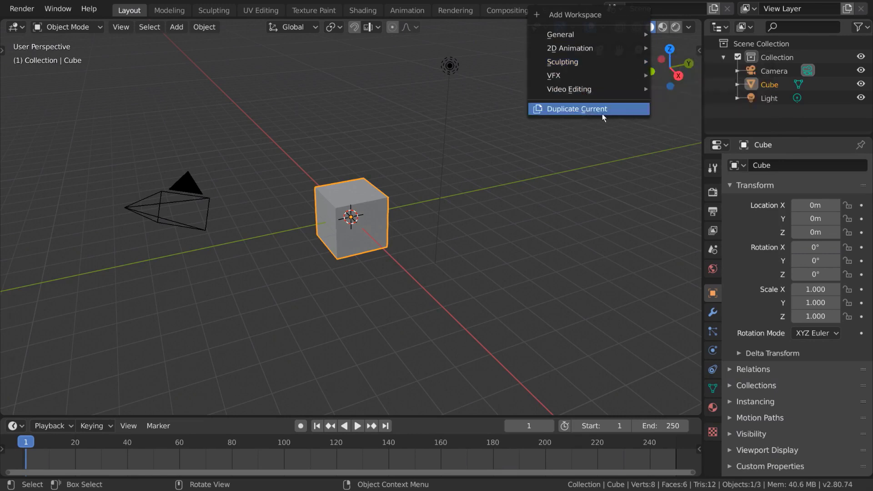
click(627, 113)
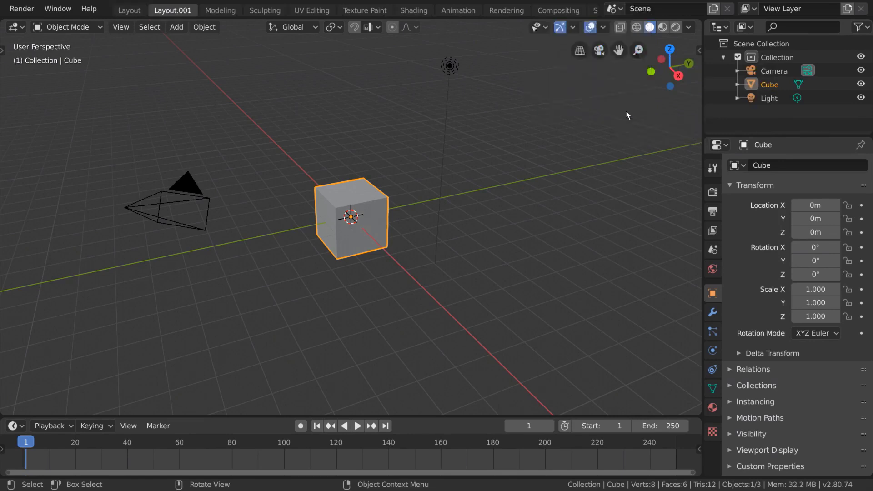
double_click(182, 10)
text(Dillon)
key(Return)
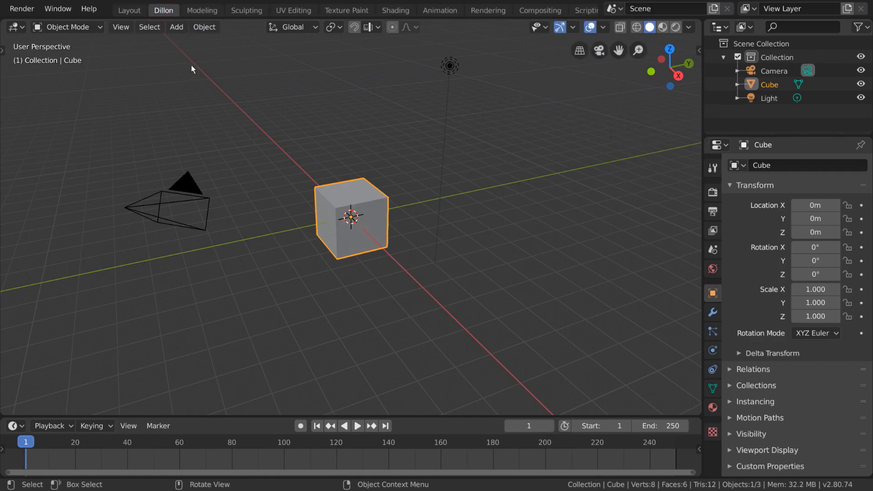
Reorder the renamed workspace to the front of the workspace list.
right_click(174, 12)
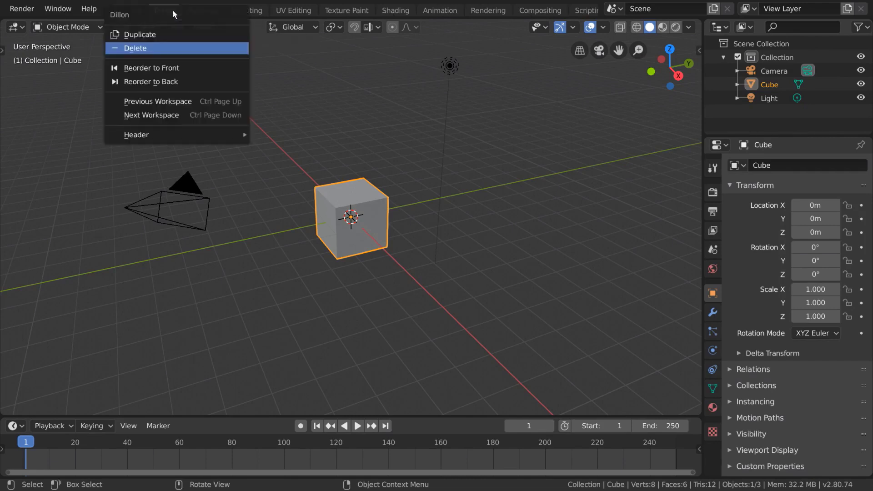
click(227, 68)
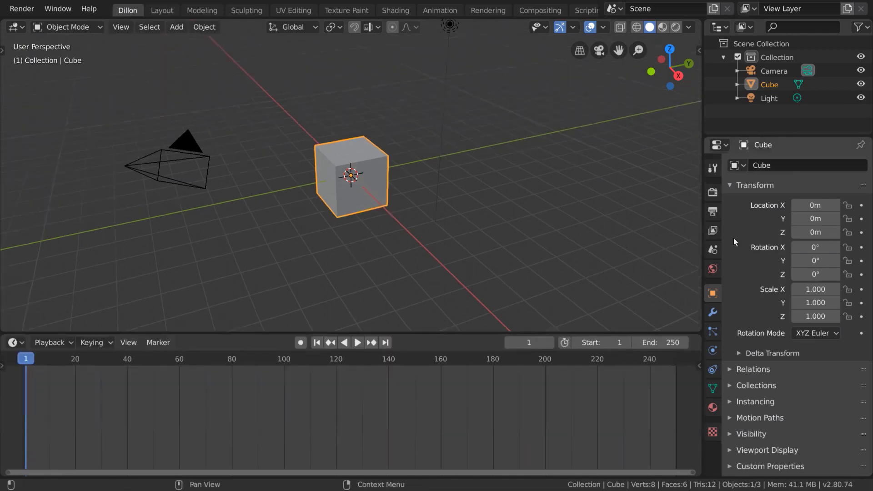
right_click(130, 12)
Change the timeline area to the Texture Node Editor and split the 3D viewport vertically.
click(18, 344)
click(58, 294)
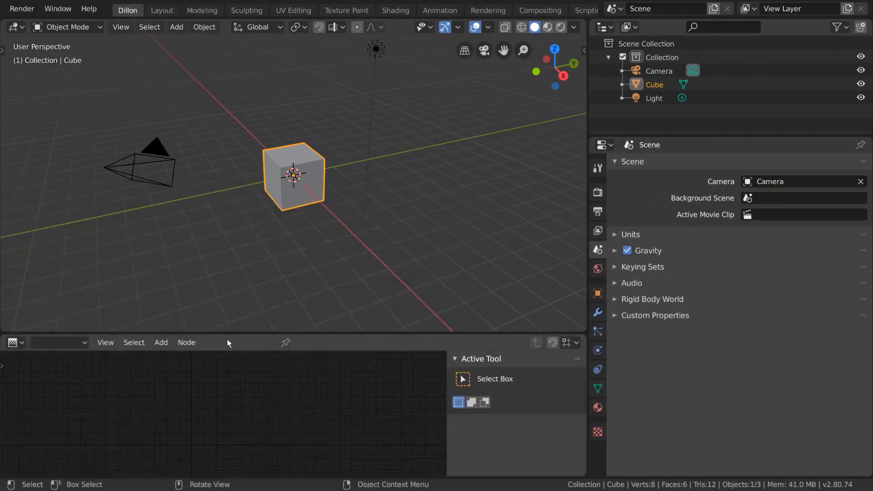
right_click(116, 333)
click(117, 333)
click(294, 318)
Set the new area beside the 3D viewport to the Shader Editor and make the Outliner taller.
click(16, 26)
click(48, 121)
drag(728, 135, 728, 219)
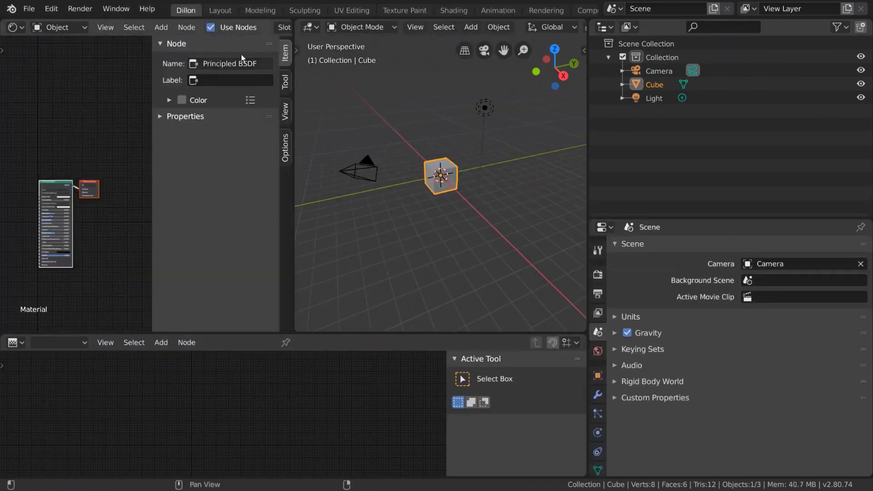
Delete the custom workspace and return to the Layout workspace.
right_click(184, 11)
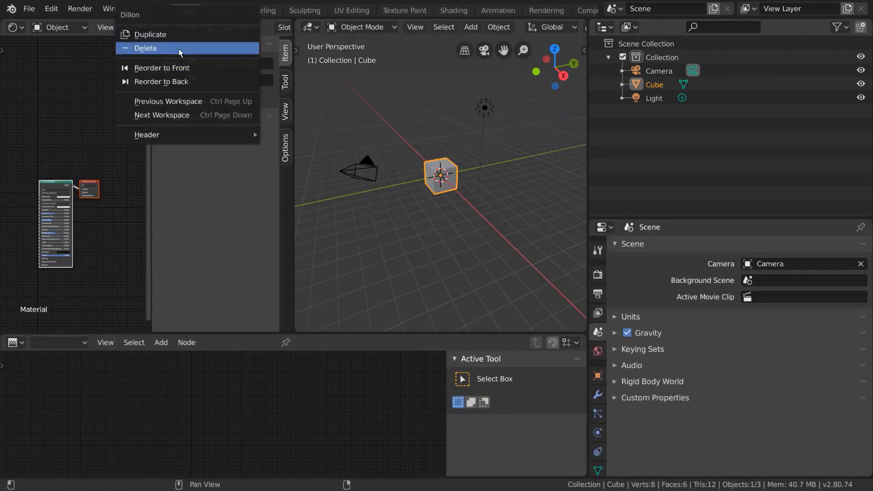
click(205, 48)
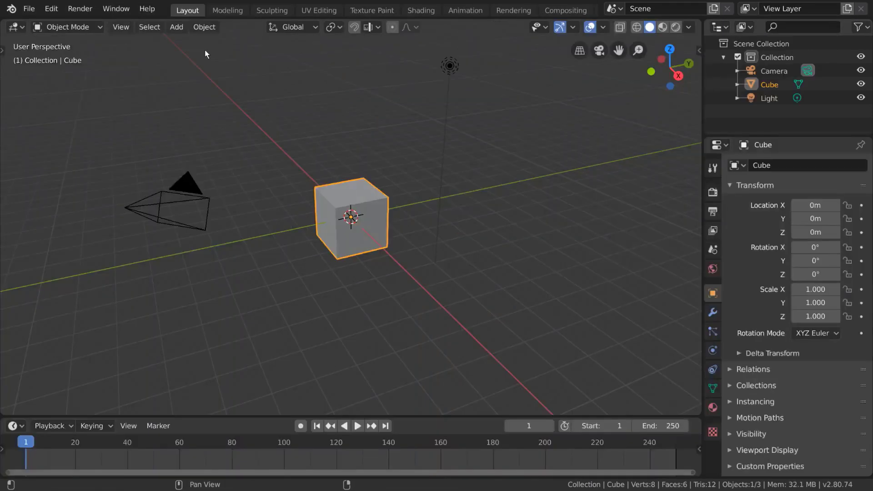
click(210, 11)
click(189, 10)
scroll(583, 11, down, 2)
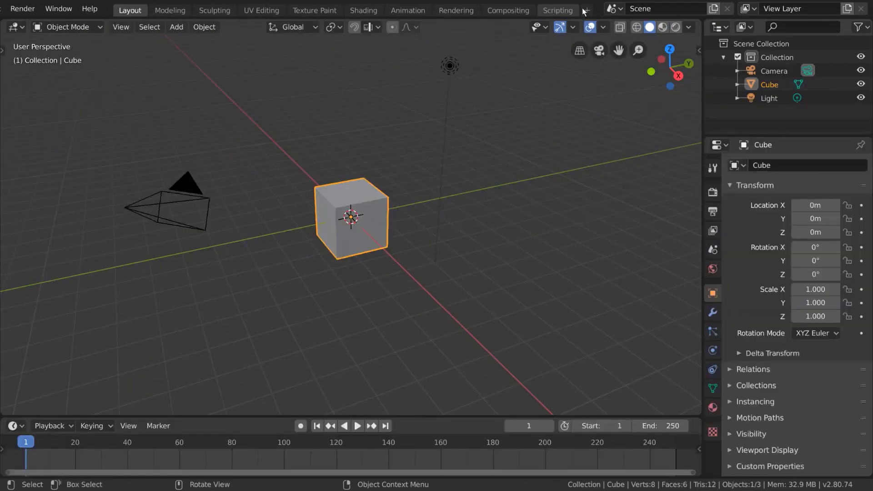
Duplicate the Layout workspace again and switch to the custom workspace at the front of the list.
click(585, 10)
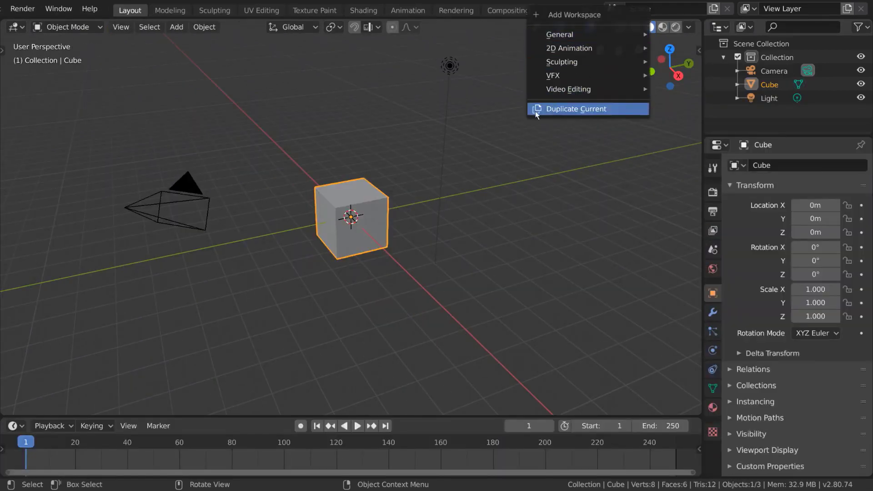
click(576, 109)
scroll(127, 10, up, 2)
click(128, 10)
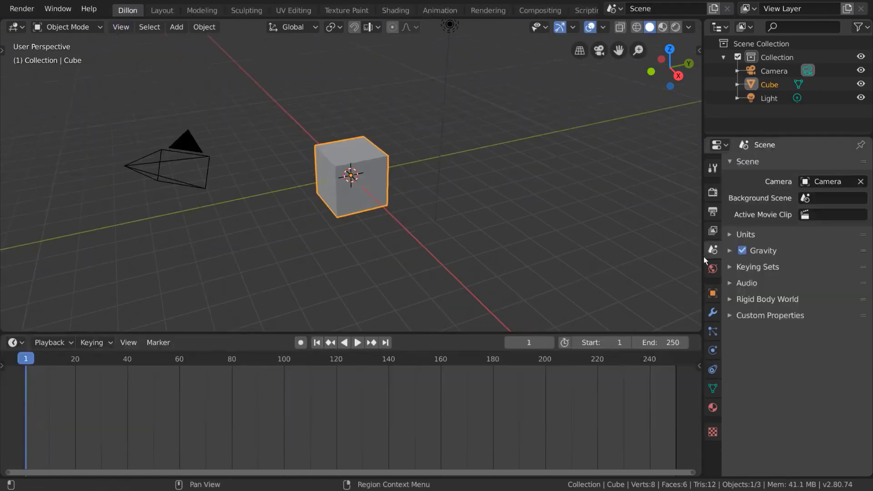
Widen the Outliner and Properties column, and change the timeline area to the Texture Node Editor.
drag(704, 260, 588, 260)
click(15, 343)
click(77, 351)
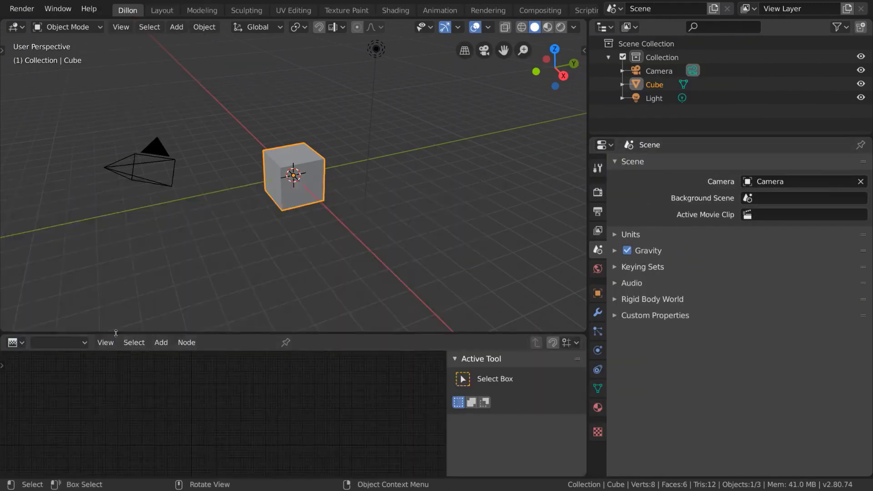
Split the 3D viewport vertically with a Shader Editor in the new area, and make the Outliner taller.
right_click(116, 334)
click(116, 334)
click(14, 27)
click(61, 120)
drag(645, 135, 645, 218)
scroll(32, 10, up, 3)
Save the customized workspace setup as the default startup file.
click(32, 10)
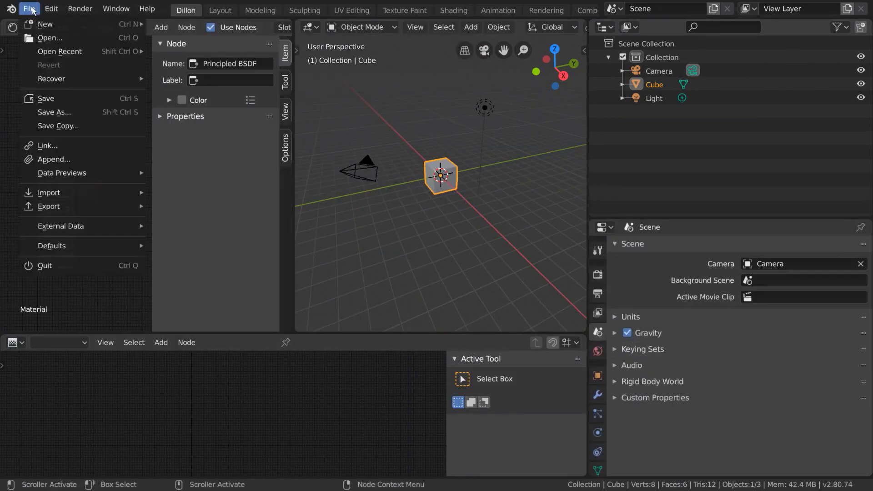
mouse_move(66, 243)
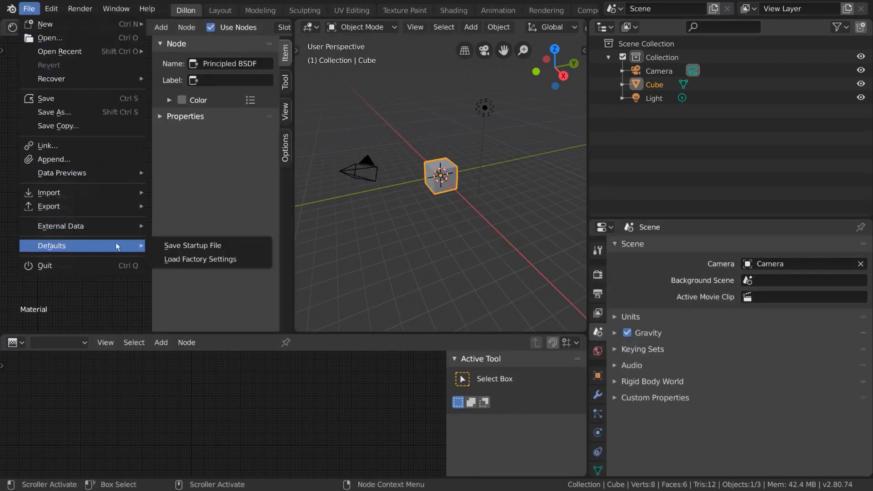
click(237, 245)
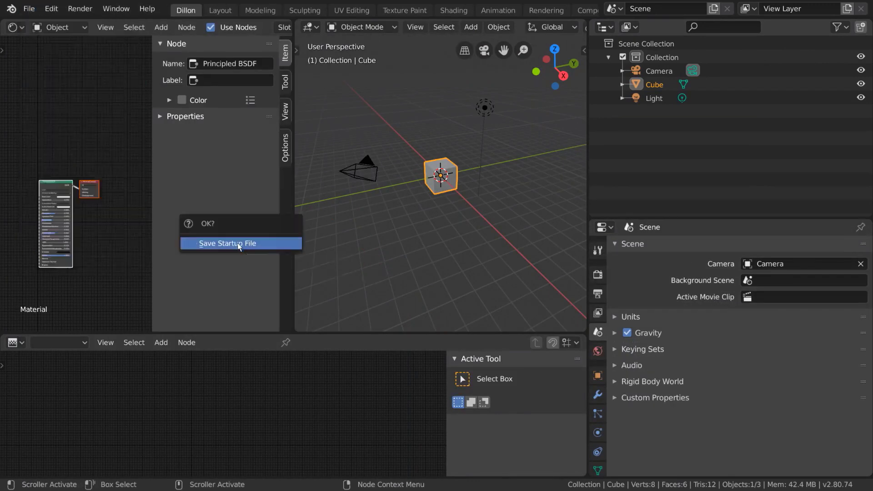
click(283, 247)
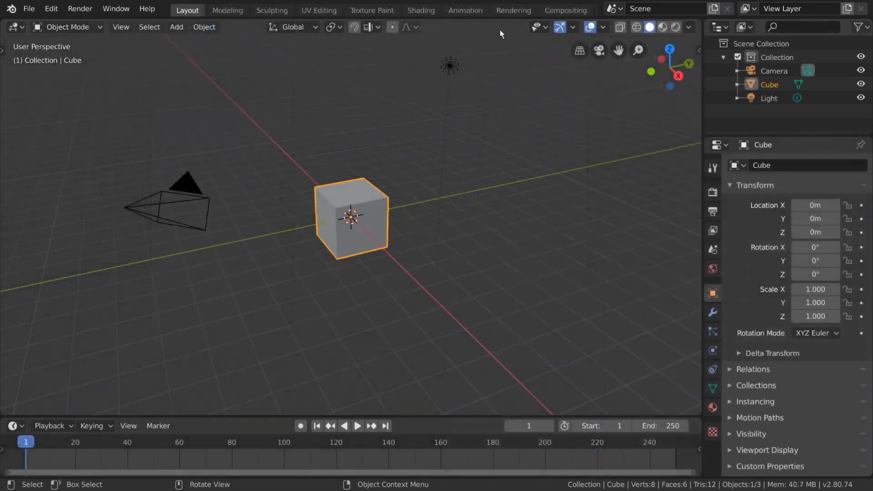
Browse the workspace presets available to add, including the 2D Animation and VFX categories.
scroll(511, 13, down, 3)
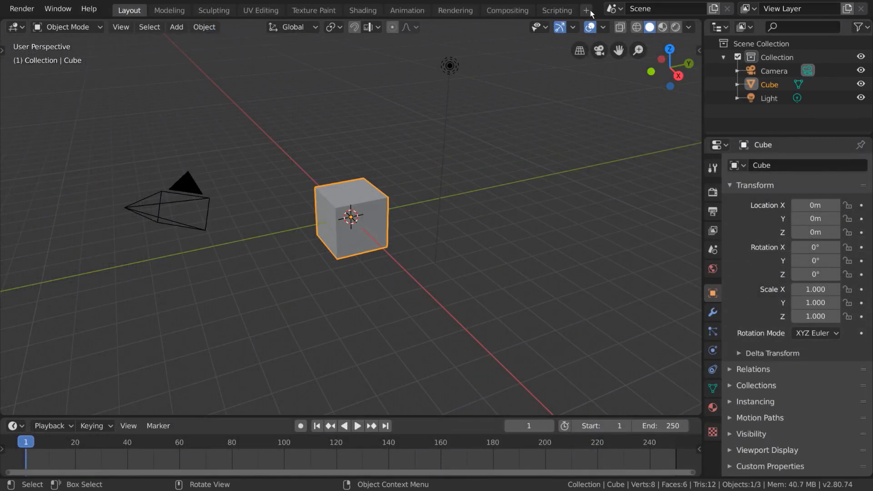
click(590, 10)
mouse_move(592, 35)
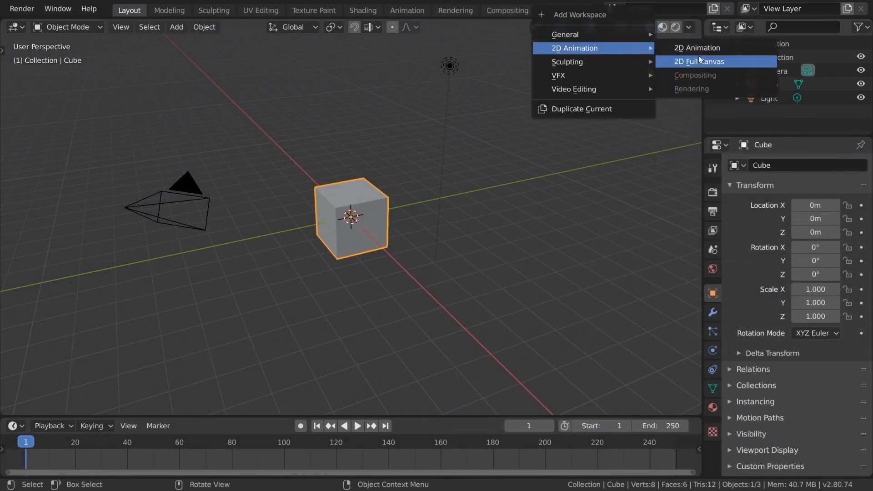
mouse_move(619, 74)
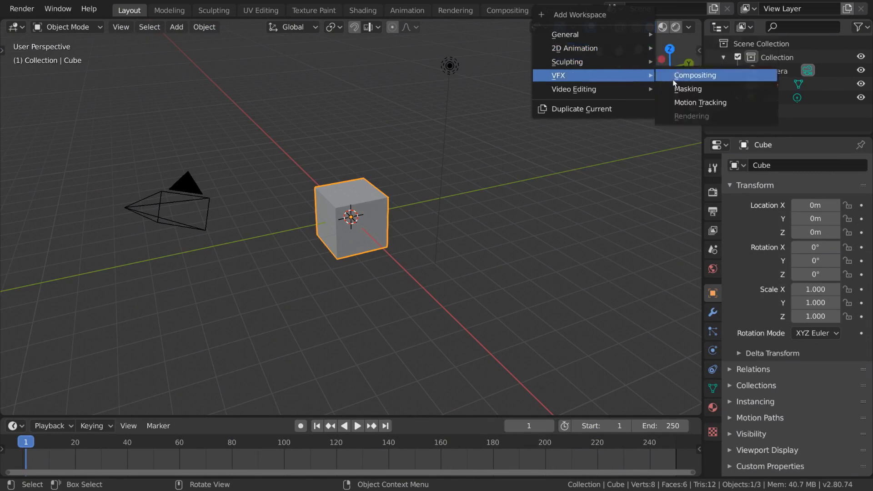
mouse_move(645, 94)
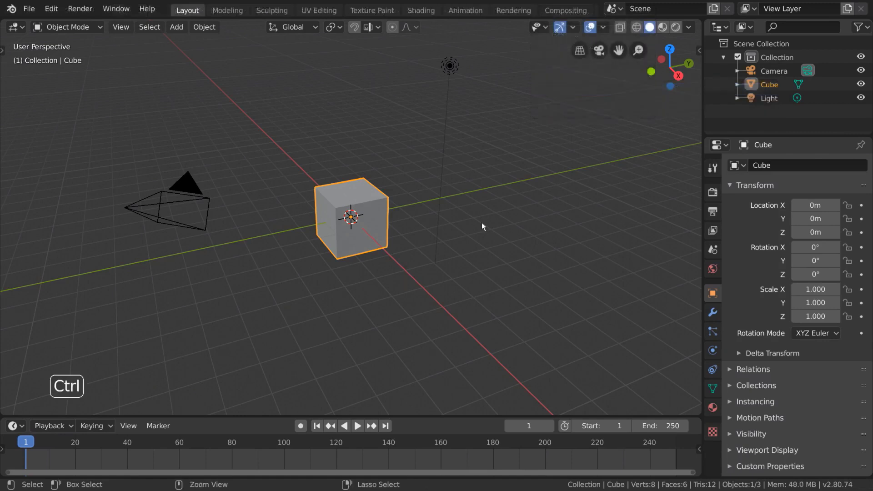
Create a new 2D Animation file, followed by a new VFX file.
key(ctrl+n)
click(484, 195)
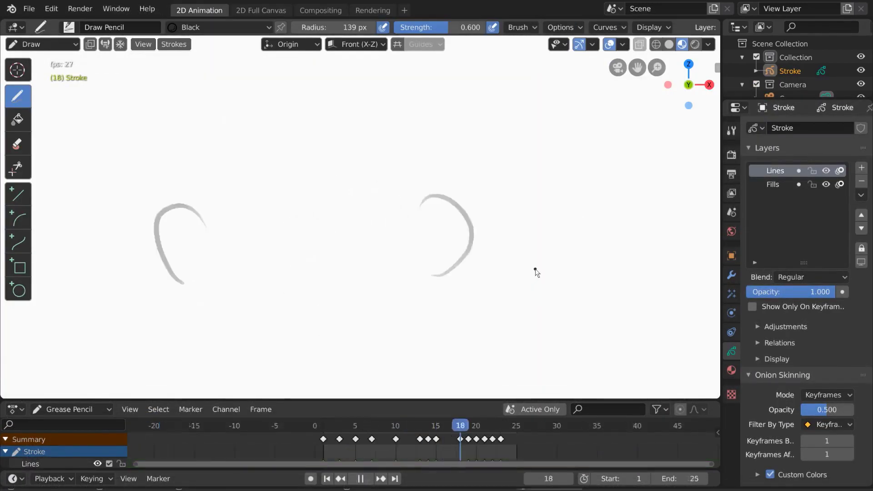
key(ctrl+n)
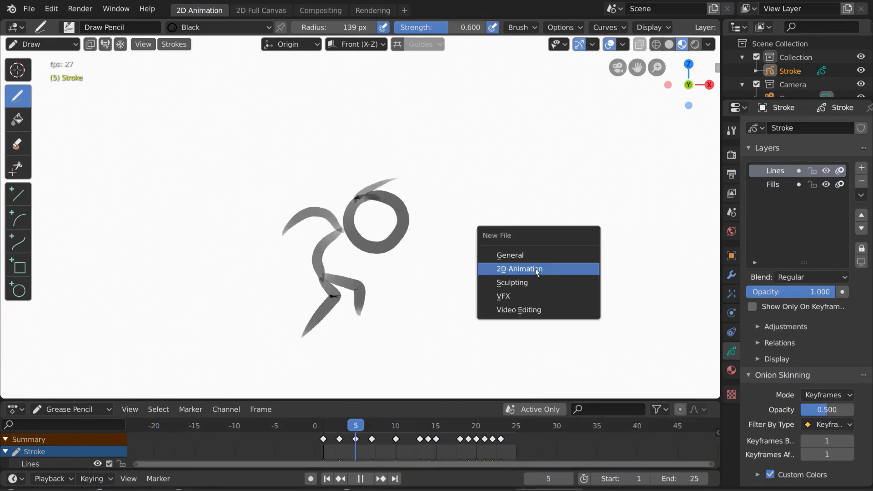
click(542, 295)
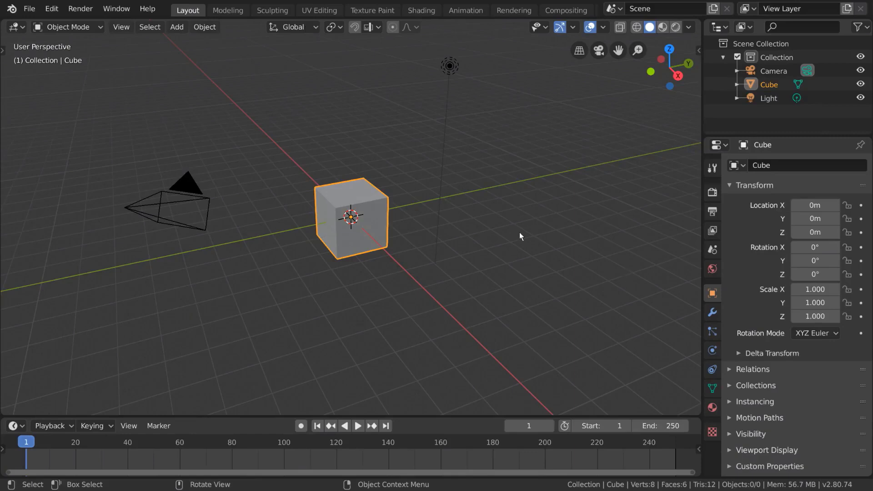
Switch to the Modeling workspace and view the interaction modes available for the cube.
click(230, 10)
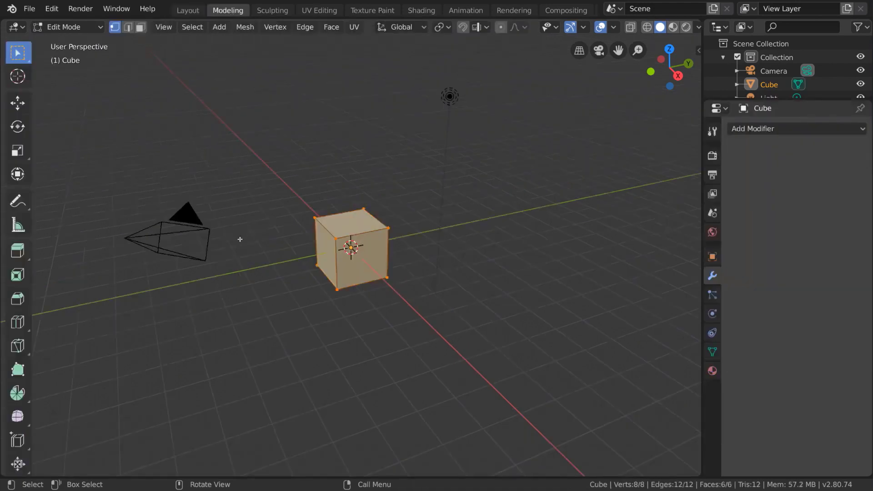
click(86, 27)
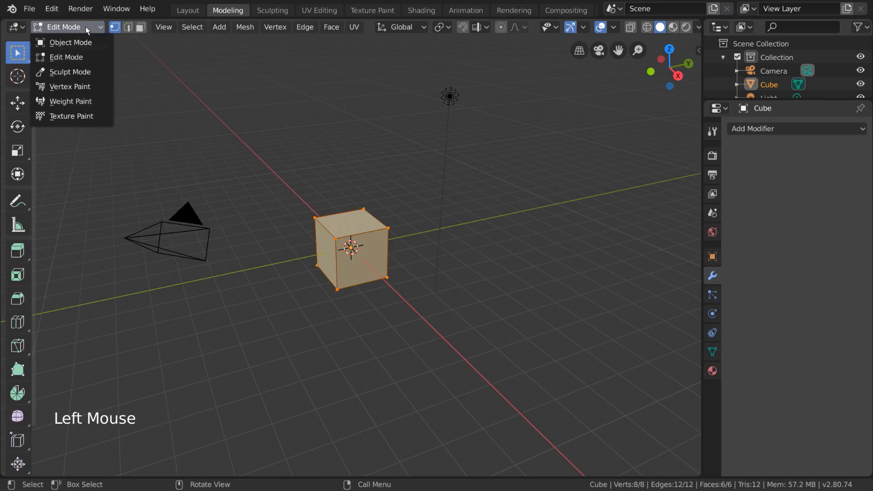
click(85, 27)
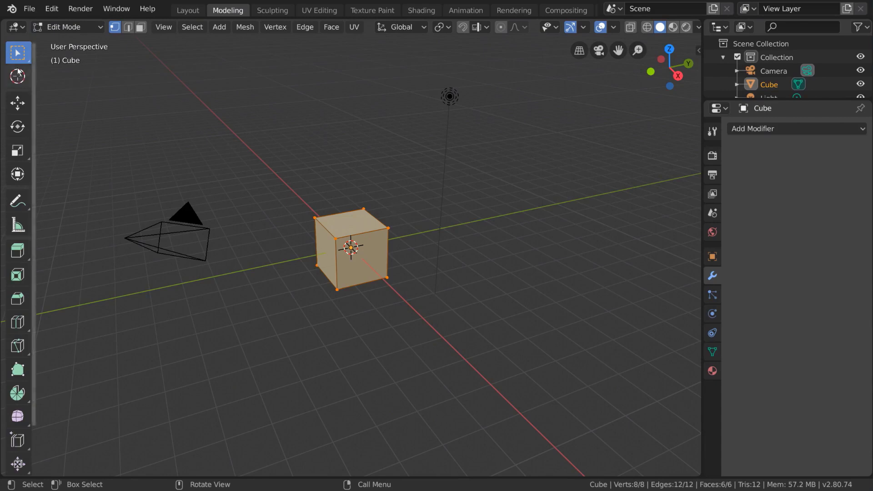
Look through the modeling tools in the 3D viewport's toolbar, hiding and showing the toolbar once.
scroll(27, 404, down, 6)
scroll(27, 404, down, 5)
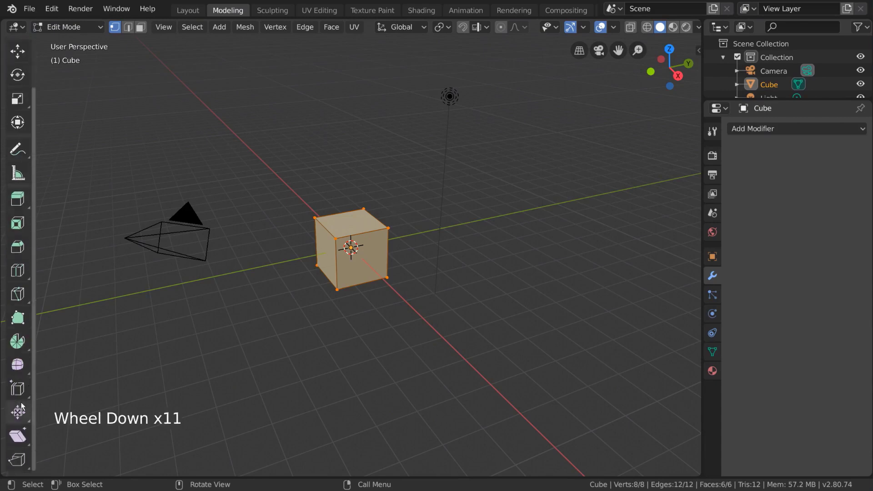
scroll(26, 404, up, 8)
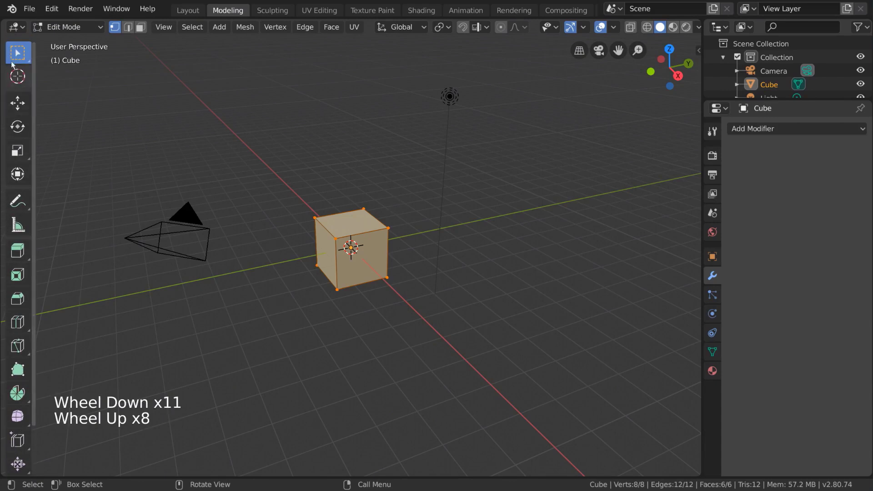
key(t)
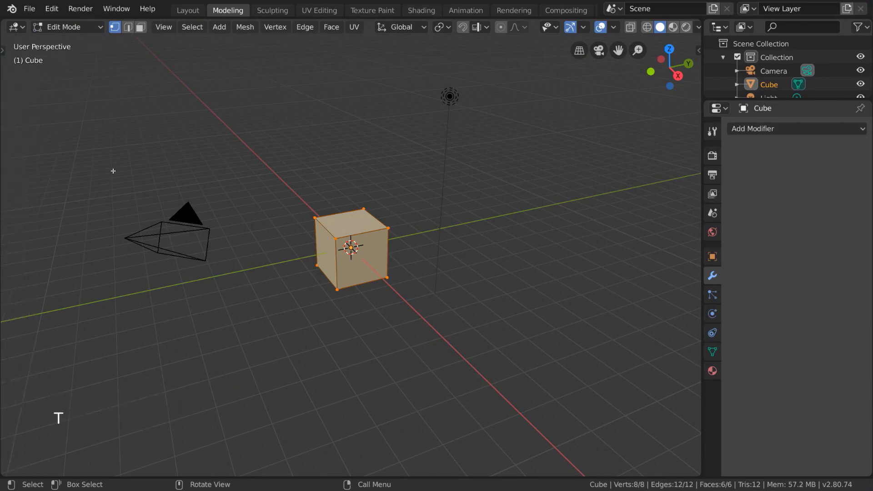
key(t)
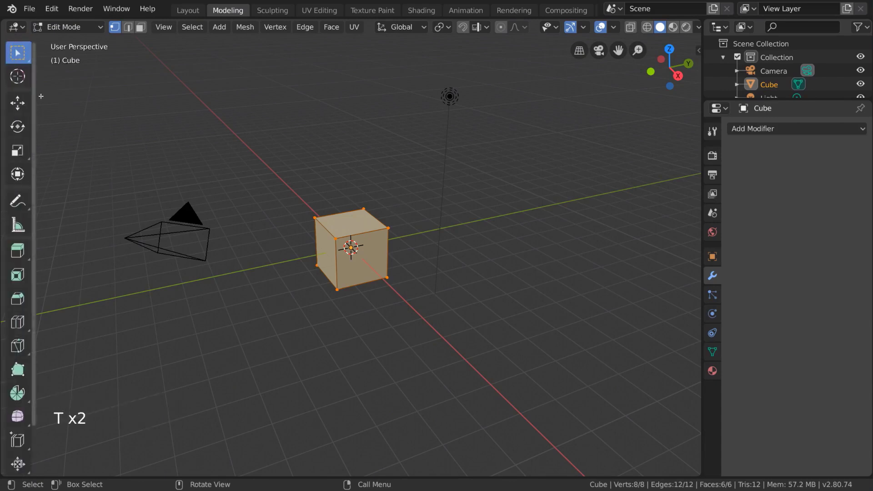
scroll(23, 241, down, 4)
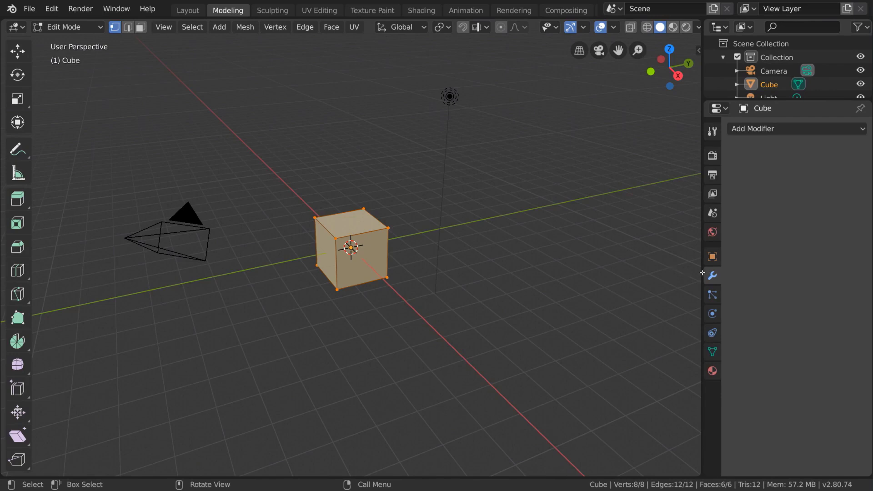
Examine the available modifiers and the vertex, edge and face commands for the cube.
click(821, 130)
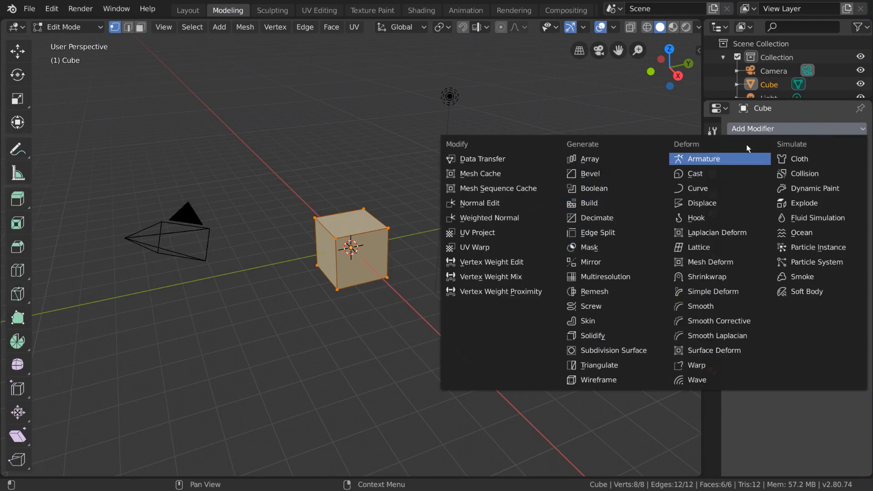
click(780, 127)
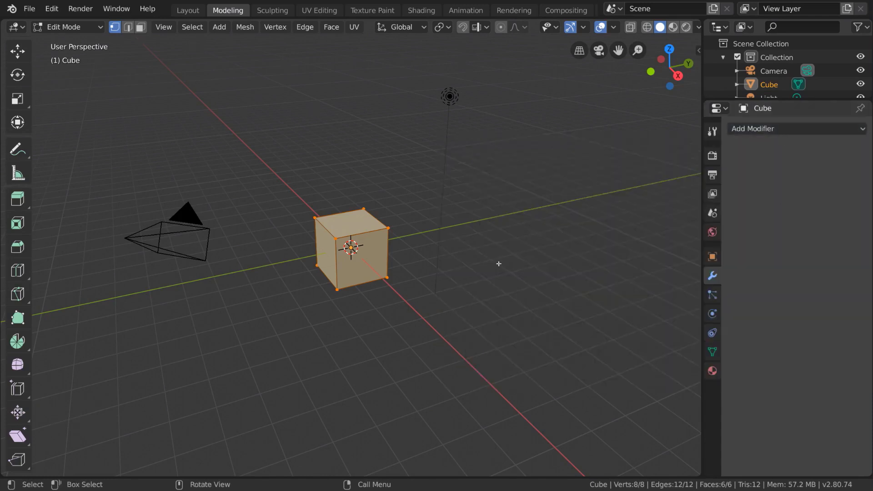
click(282, 28)
click(283, 28)
click(315, 28)
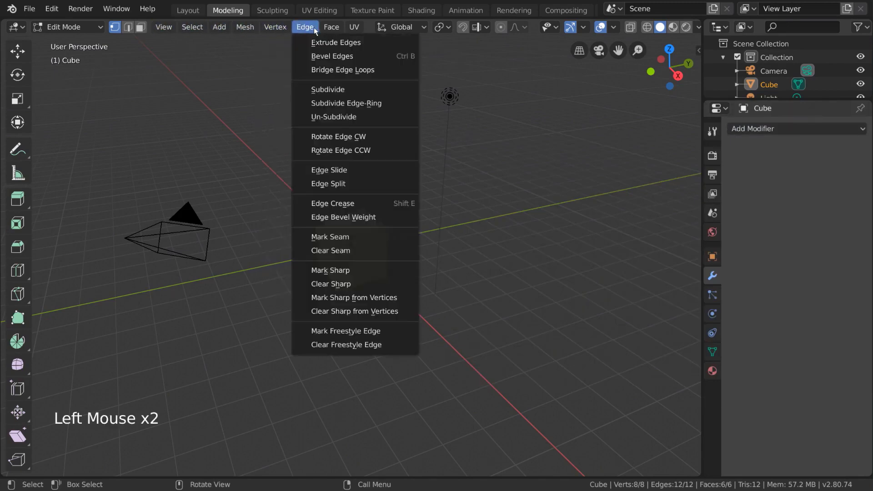
click(306, 27)
click(331, 27)
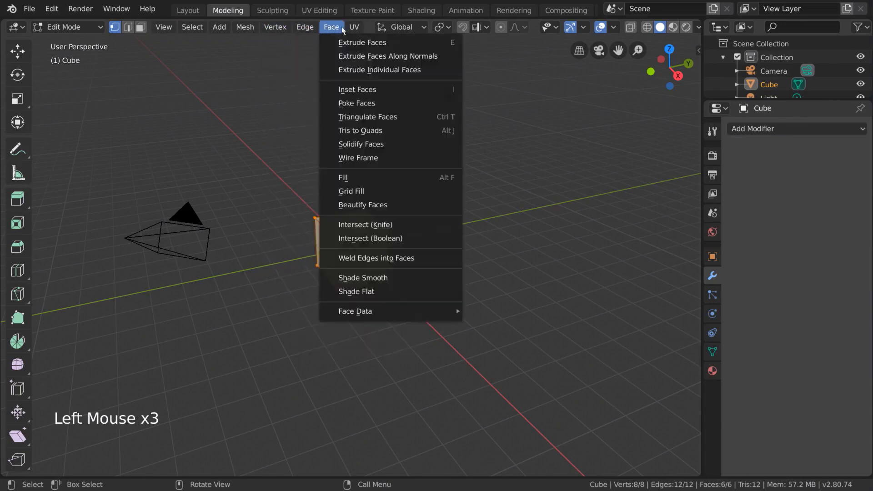
click(332, 27)
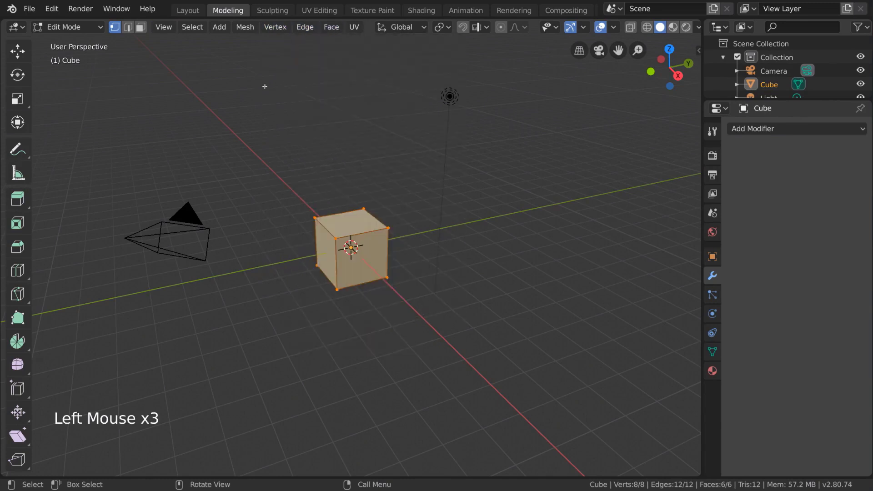
Add two loop cuts to the cube in each horizontal direction with the Loop Cut tool.
scroll(22, 204, down, 5)
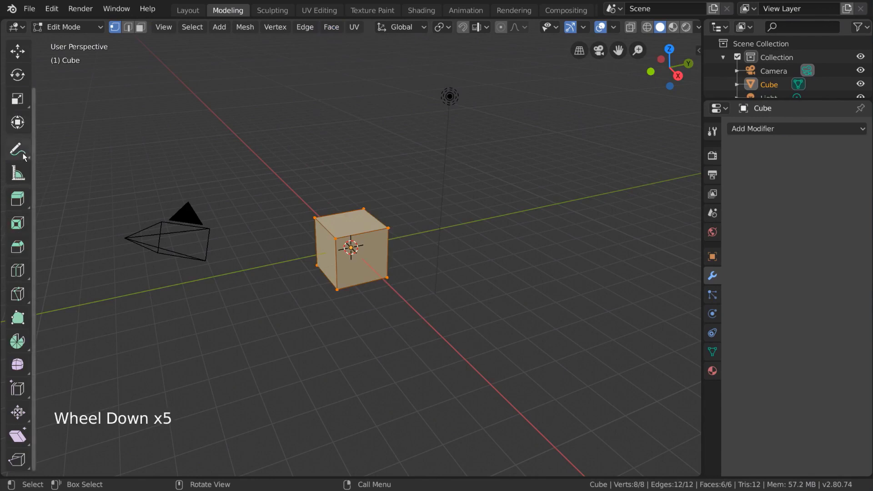
click(17, 321)
click(363, 261)
click(363, 261)
click(227, 360)
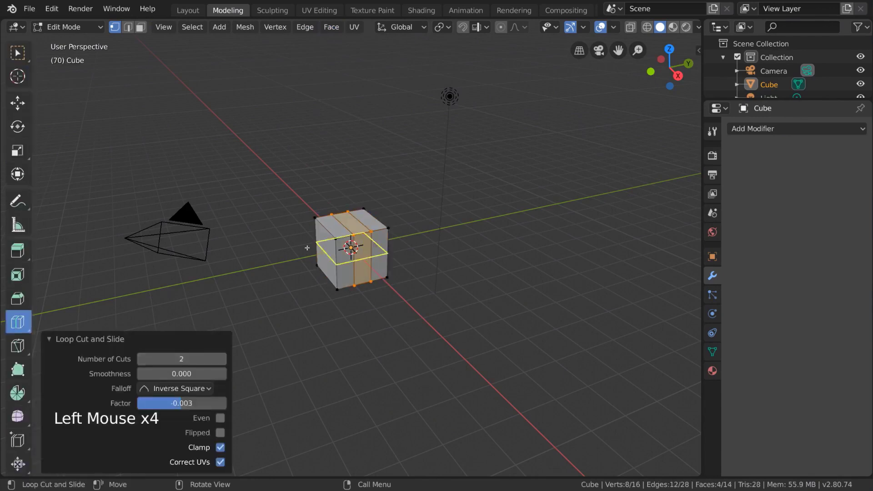
click(227, 361)
click(226, 360)
click(49, 339)
Select the whole mesh and scale it down along Z into a flat seat slab.
click(23, 54)
key(a)
key(s)
key(z)
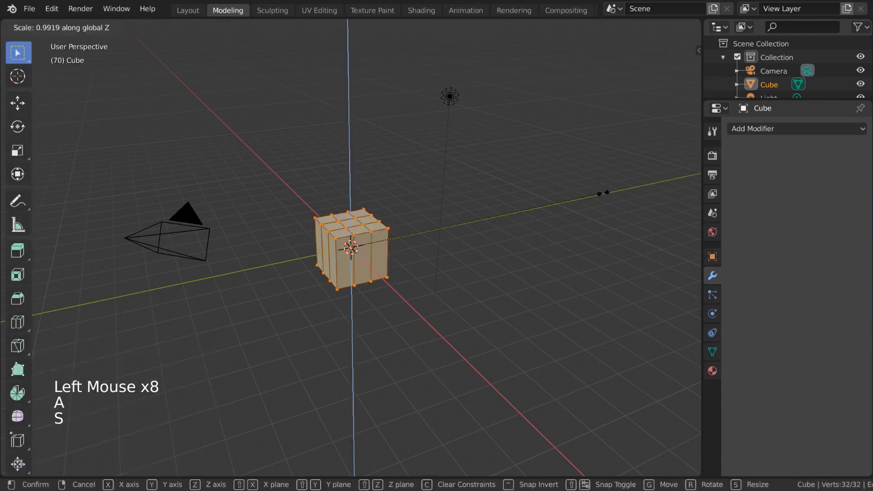
click(293, 181)
In face selection with wireframe shading, select three top faces along one side and the four bottom corner faces.
click(141, 27)
click(359, 232)
shift+click(367, 240)
shift+click(376, 247)
key(z)
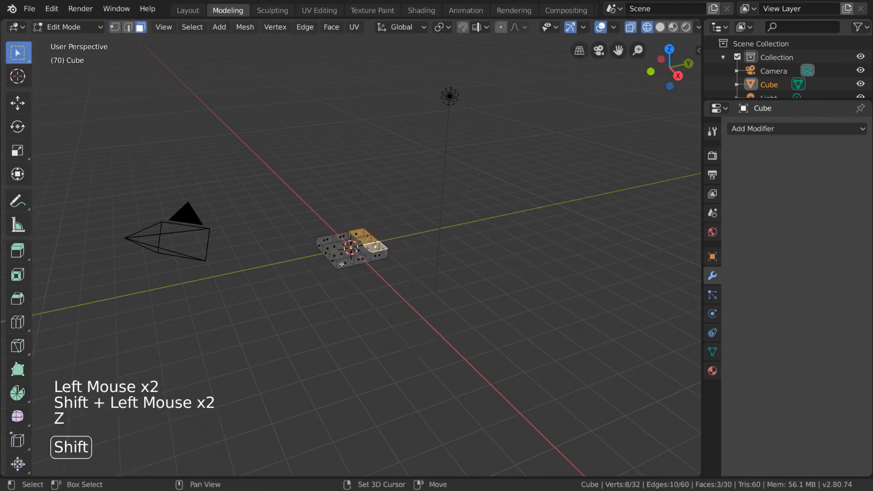
shift+click(343, 263)
shift+click(329, 248)
shift+click(362, 241)
shift+click(376, 256)
Extrude the selected faces along their normals to form the chair's backrest and legs.
drag(17, 250, 80, 254)
click(86, 283)
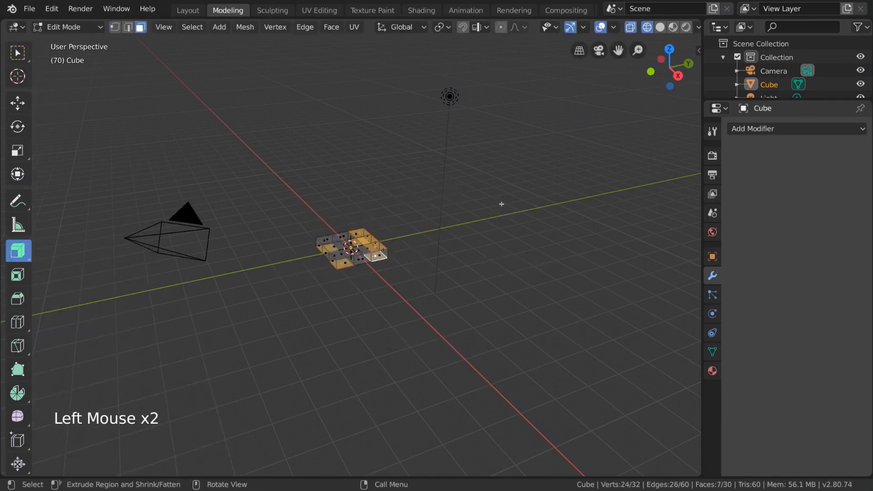
drag(501, 203, 505, 253)
Move the extruded end faces up along Z to lengthen the backrest and shorten the legs, and return to solid shading.
key(g)
key(z)
click(504, 216)
key(z)
click(269, 137)
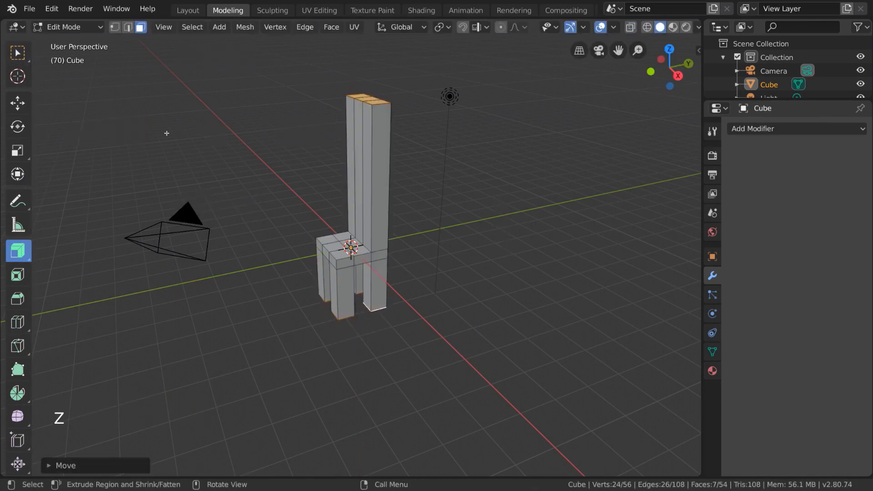
mouse_move(167, 133)
middle_down()
mouse_move(406, 148)
mouse_move(648, 149)
mouse_move(581, 173)
mouse_move(175, 172)
mouse_move(289, 212)
middle_up()
key(g)
key(s)
key(g)
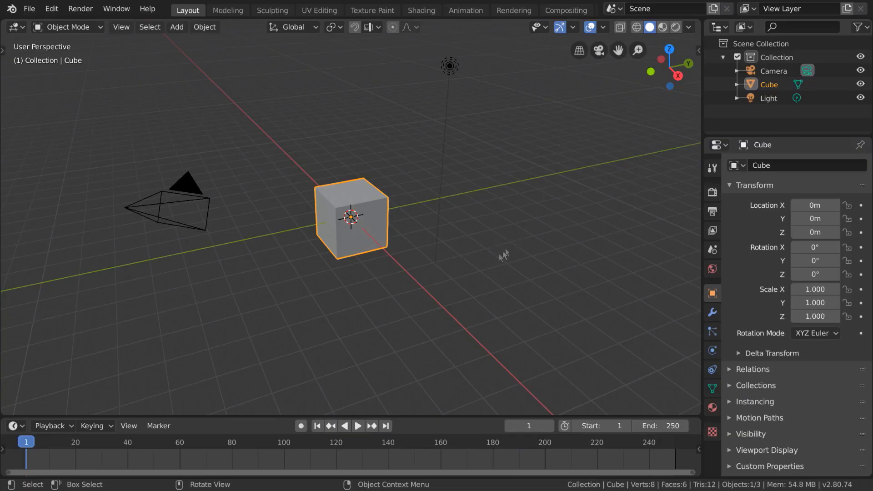
Add a UV Sphere mesh to the default scene in the Layout workspace.
scroll(492, 275, up, 4)
middle_drag(492, 279, 506, 291)
key(shift+a)
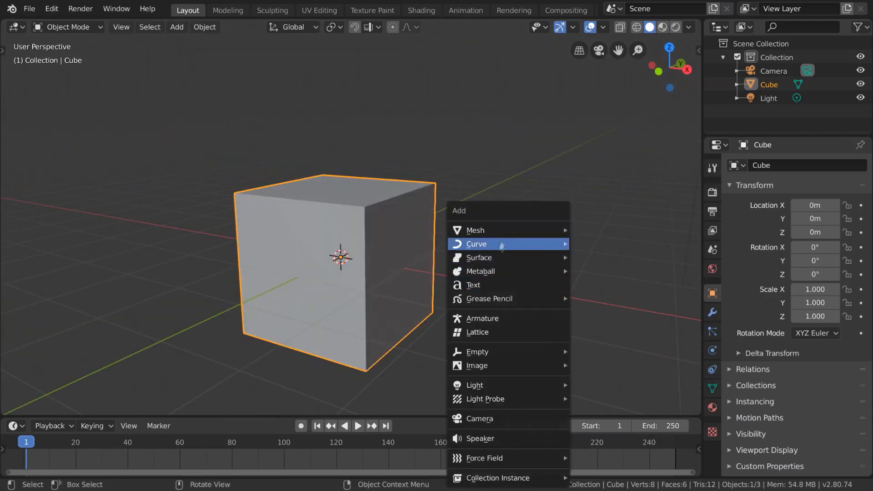
mouse_move(496, 233)
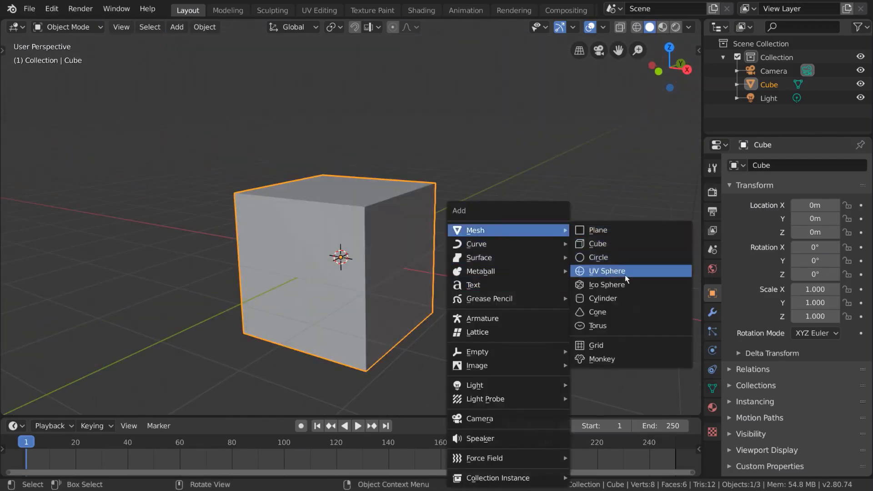
click(609, 272)
Move the sphere away from the cube to about X 1.96 m, Y 2.68 m, Z 1.14 m.
scroll(538, 277, down, 2)
key(g)
click(601, 221)
middle_drag(523, 255, 496, 262)
key(g)
click(492, 259)
Select the cube and enter Edit Mode.
scroll(489, 262, up, 1)
scroll(482, 263, up, 1)
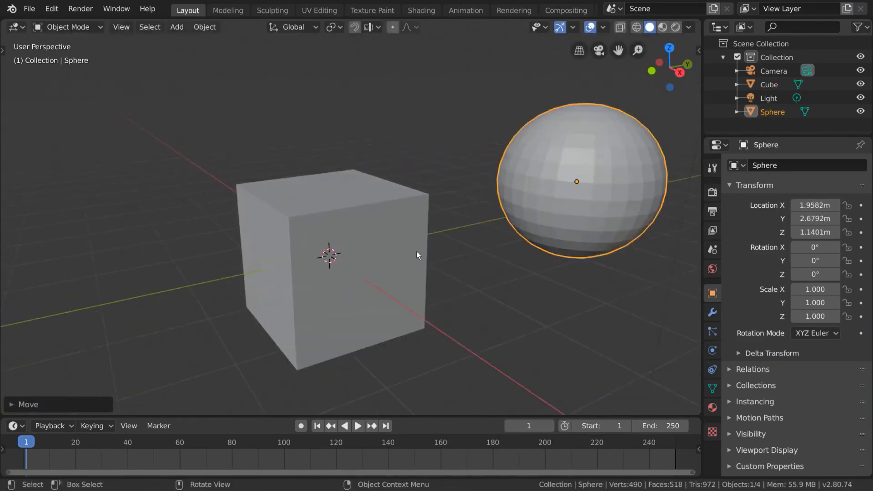
click(419, 252)
key(Tab)
Try to move two of the cube's top corner vertices, one after the other.
click(441, 192)
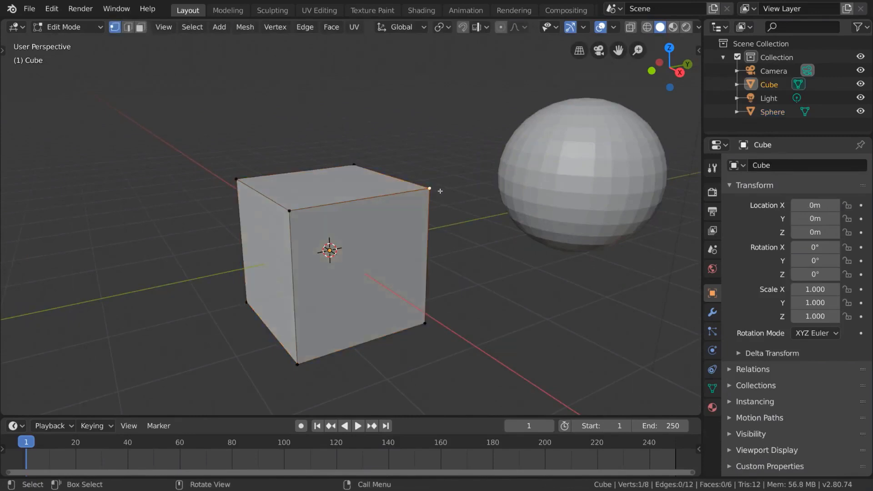
middle_drag(441, 193, 469, 221)
scroll(448, 200, up, 2)
key(g)
right_click(446, 216)
click(318, 205)
key(g)
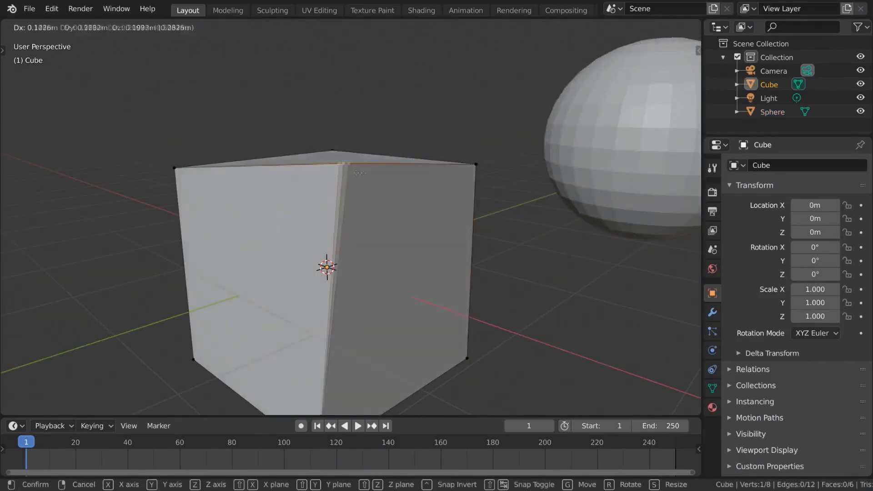
right_click(373, 183)
Switch to edge selection and select one of the cube's top edges.
click(128, 27)
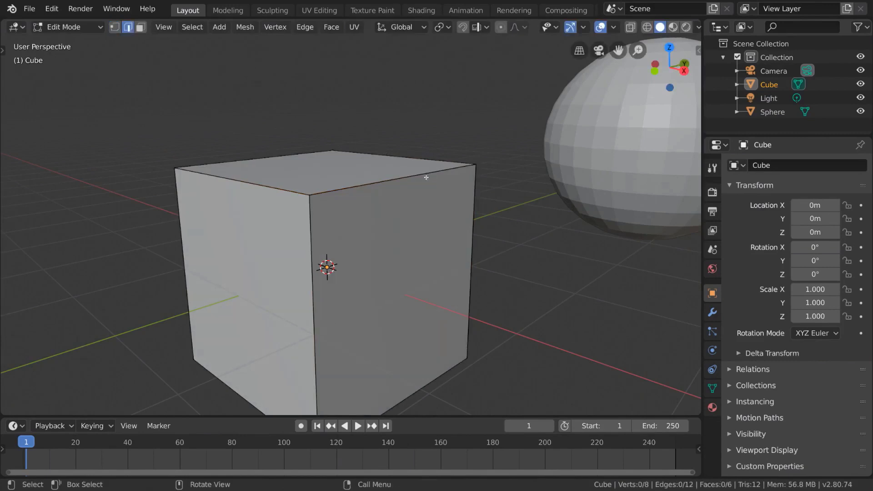
click(426, 178)
middle_drag(415, 181, 396, 271)
Switch to face selection, select the cube's side face facing the view and try to move it.
key(3)
click(461, 246)
scroll(403, 278, up, 4)
key(g)
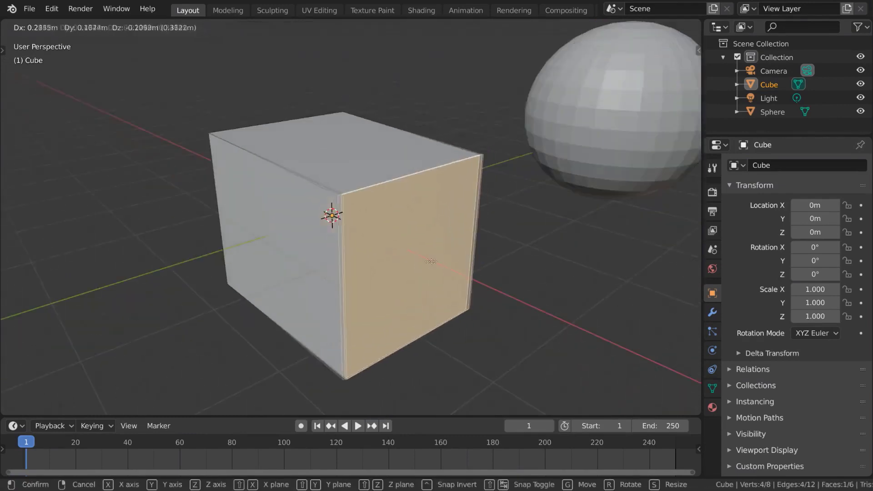
key(Escape)
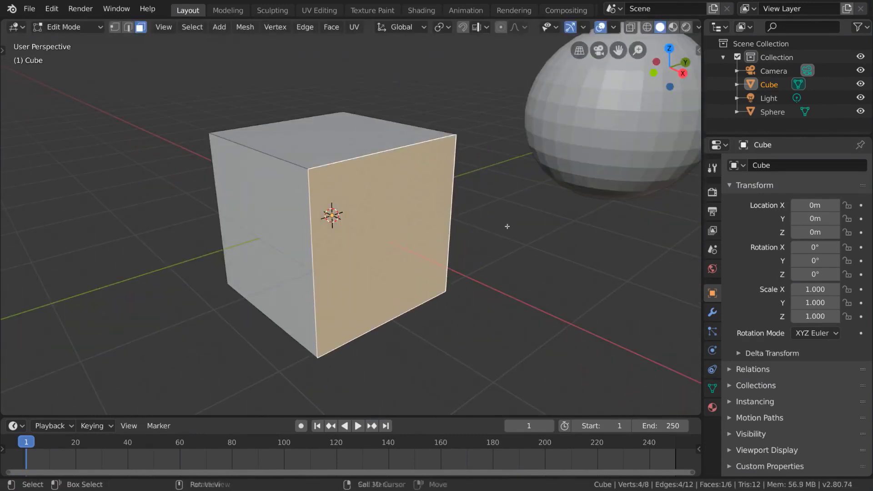
Return to Object Mode, add a Monkey mesh and move it above the cube.
scroll(482, 238, down, 3)
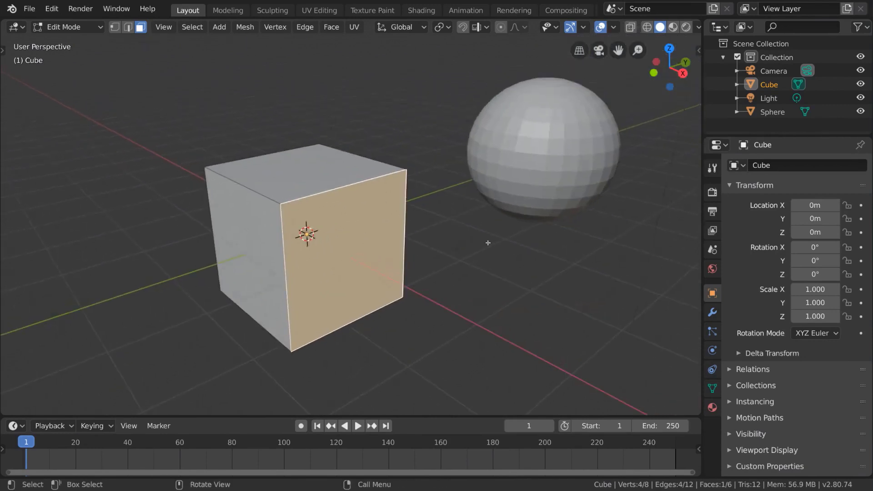
key(Tab)
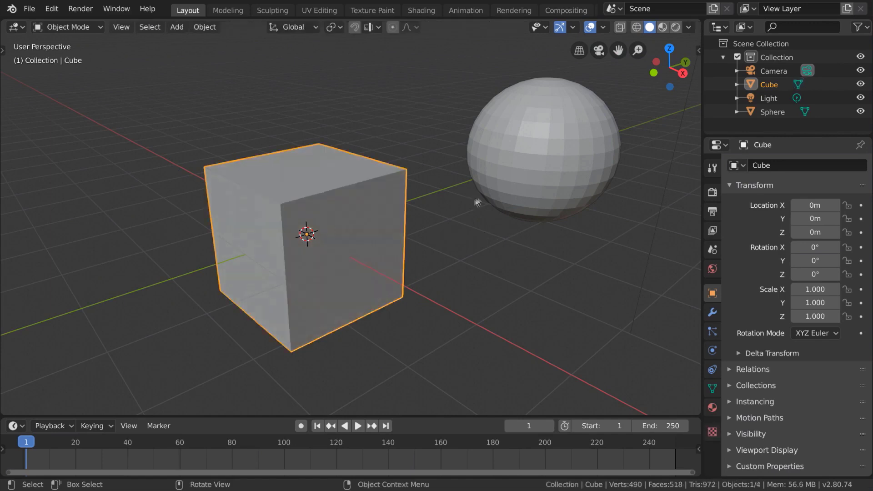
key(shift+a)
mouse_move(443, 195)
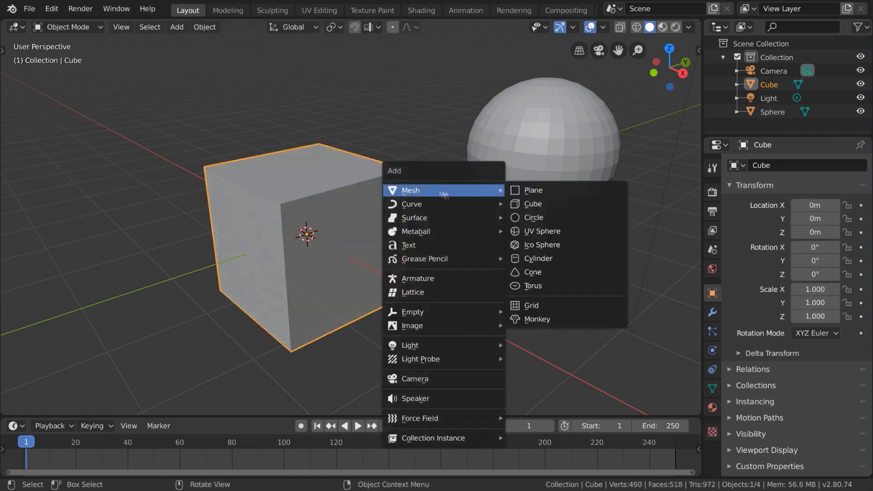
click(544, 320)
scroll(473, 256, down, 2)
key(g)
click(481, 133)
Rotate the monkey head freely with trackball rotation so its face points toward the view, and shade it smooth.
key(r)
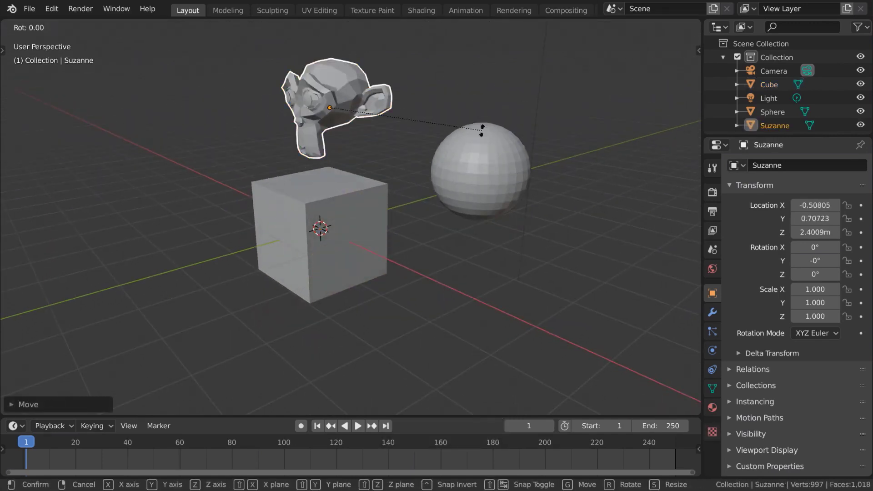
key(r)
click(523, 122)
shift+middle_drag(446, 144, 510, 223)
right_click(419, 163)
click(421, 164)
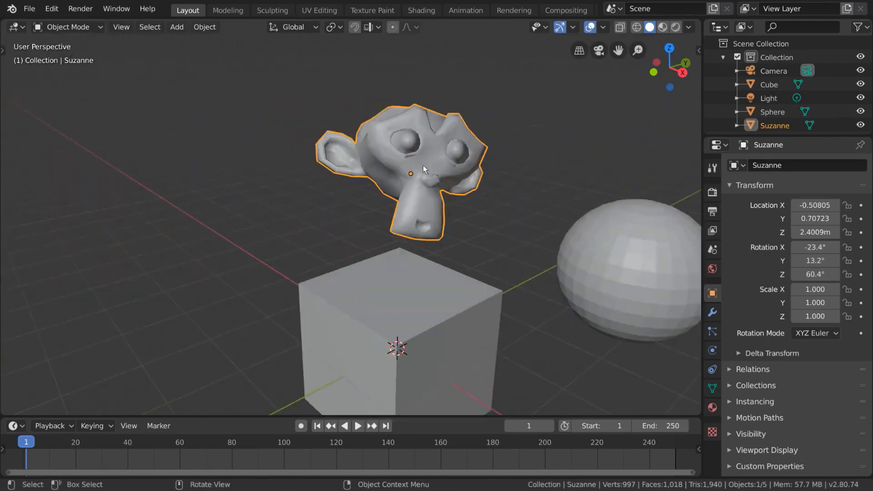
middle_drag(424, 166, 414, 133)
scroll(438, 149, up, 1)
click(351, 234)
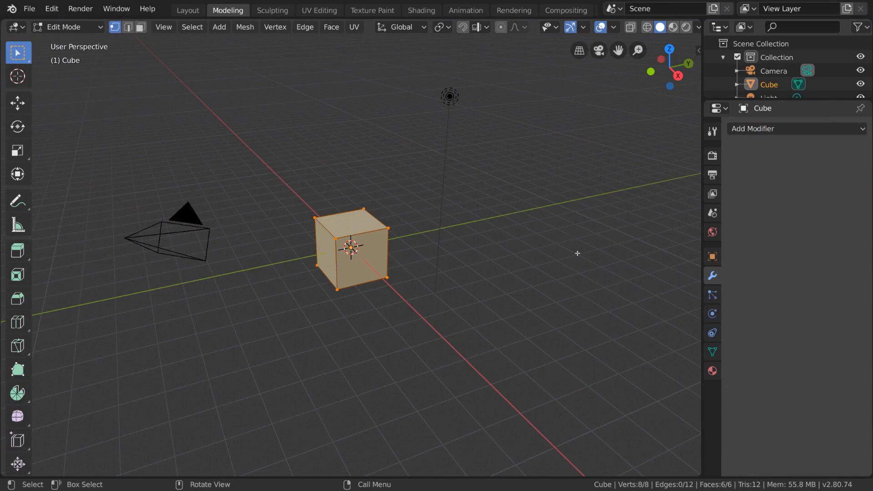
Add a UV sphere to the cube's mesh in Edit Mode and move it above the cube.
click(228, 28)
click(217, 28)
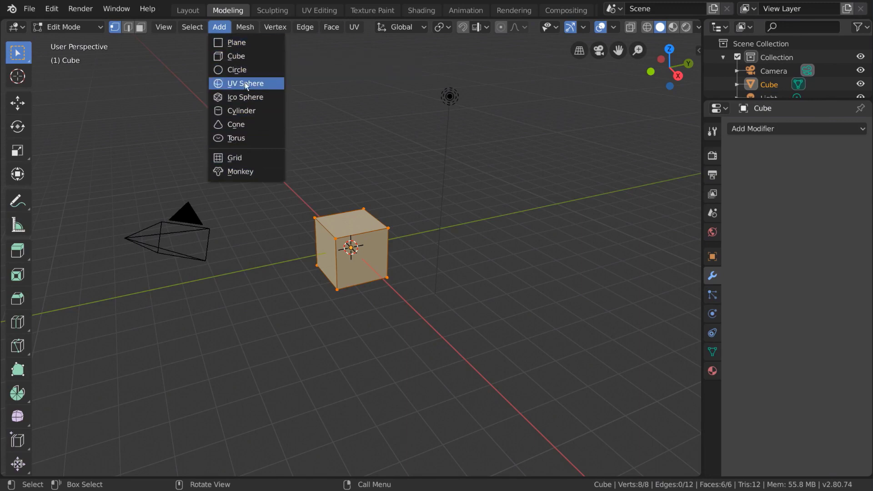
click(271, 83)
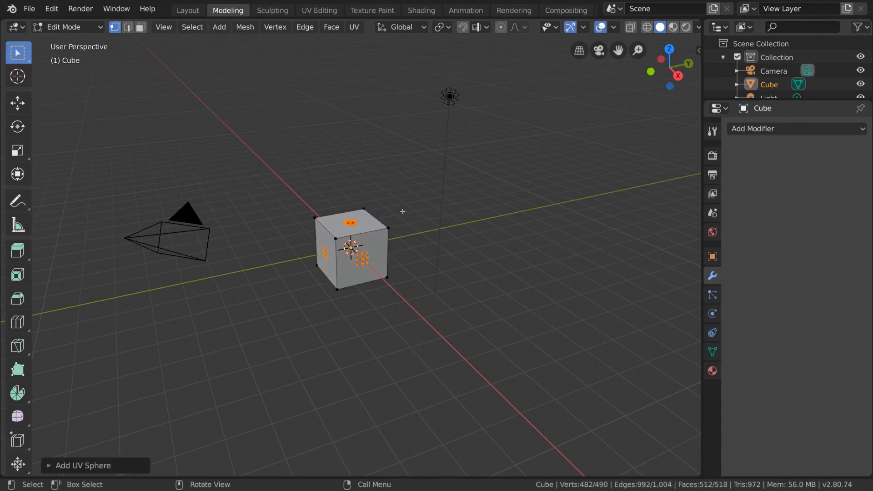
key(g)
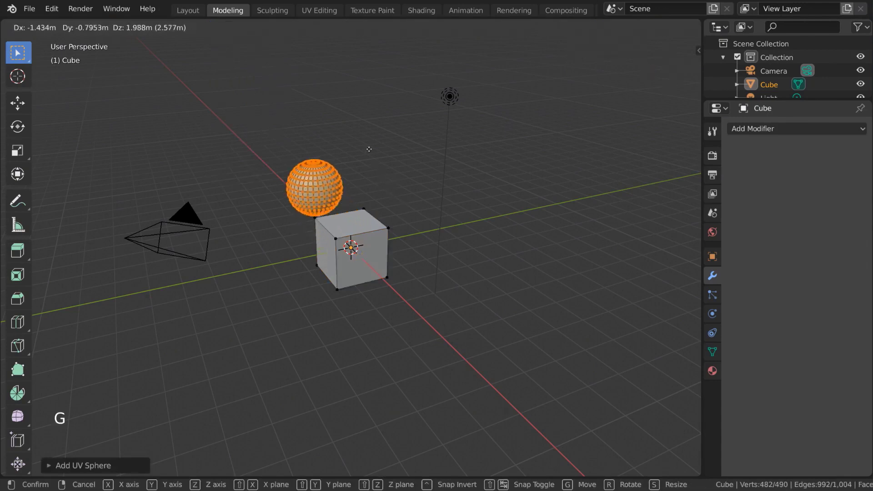
click(362, 136)
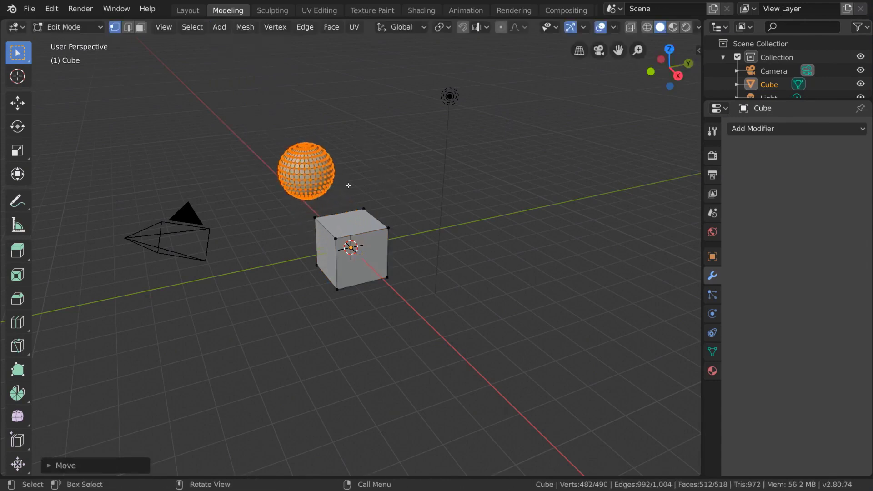
Switch the combined cube and sphere mesh to Object Mode.
scroll(267, 172, up, 5)
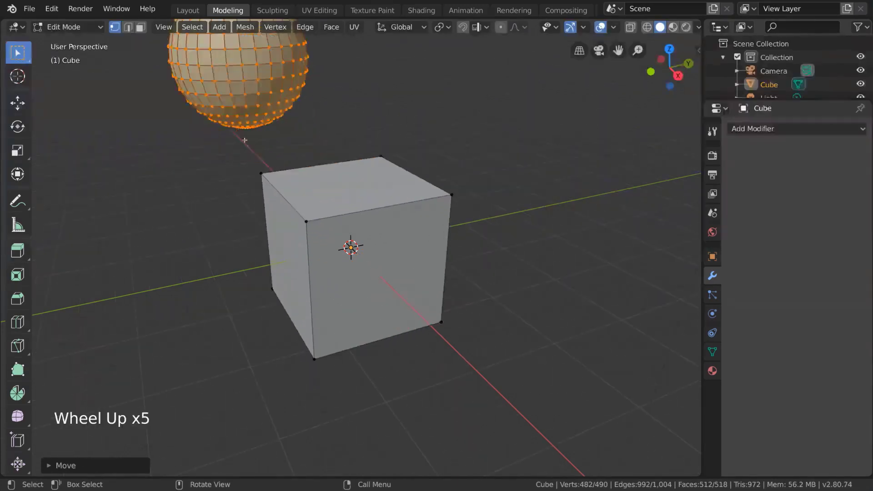
scroll(221, 110, down, 1)
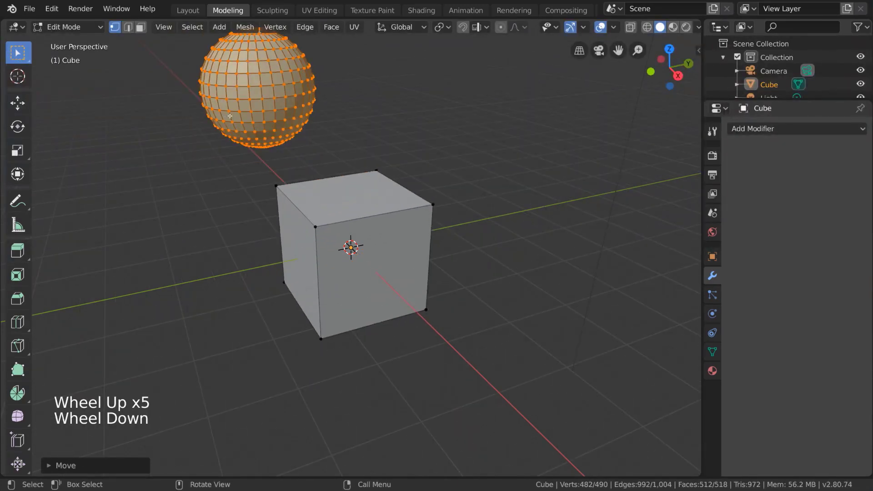
scroll(236, 123, down, 5)
scroll(333, 172, up, 1)
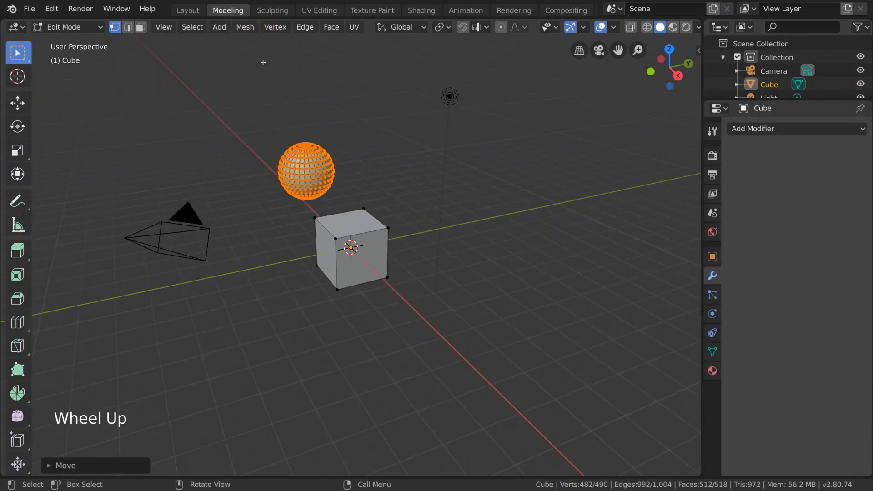
click(219, 27)
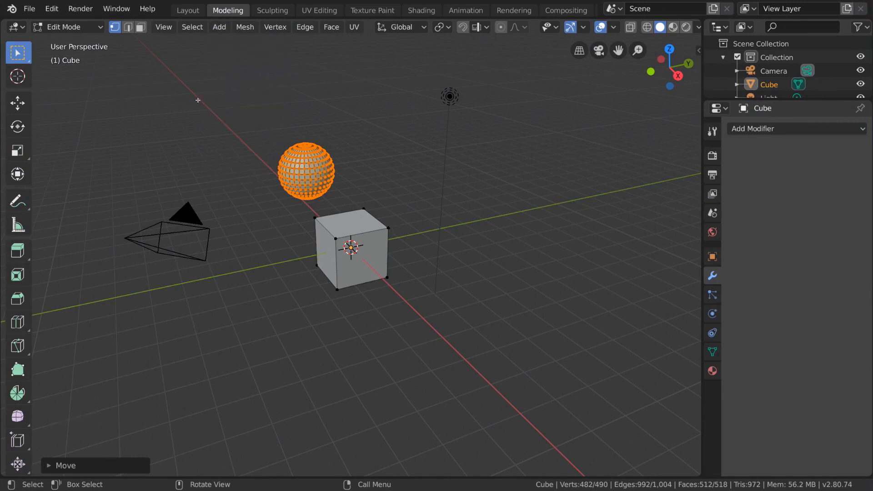
click(98, 28)
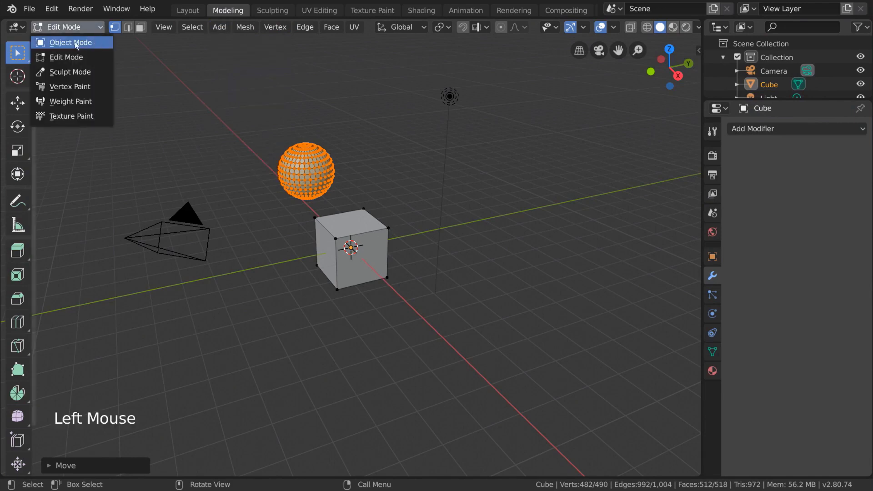
click(106, 43)
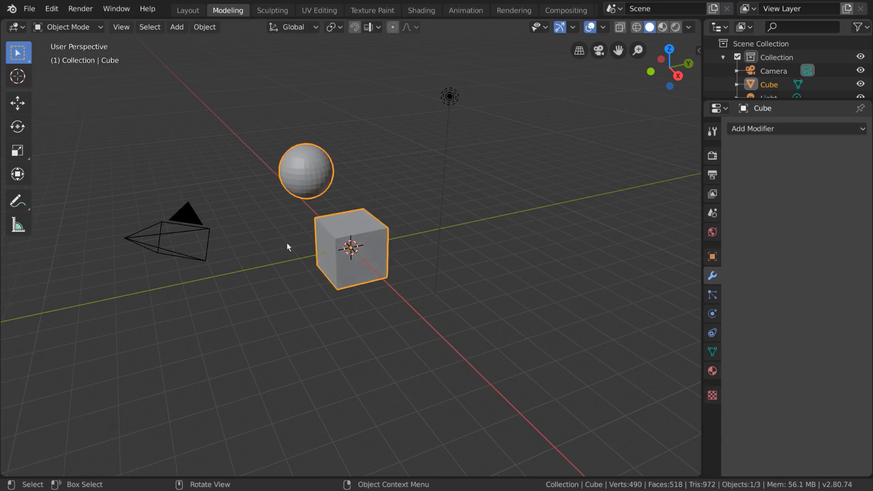
Try to select the sphere and the cube separately in Object Mode, and switch to Edit Mode and back.
drag(358, 177, 387, 220)
drag(322, 132, 395, 244)
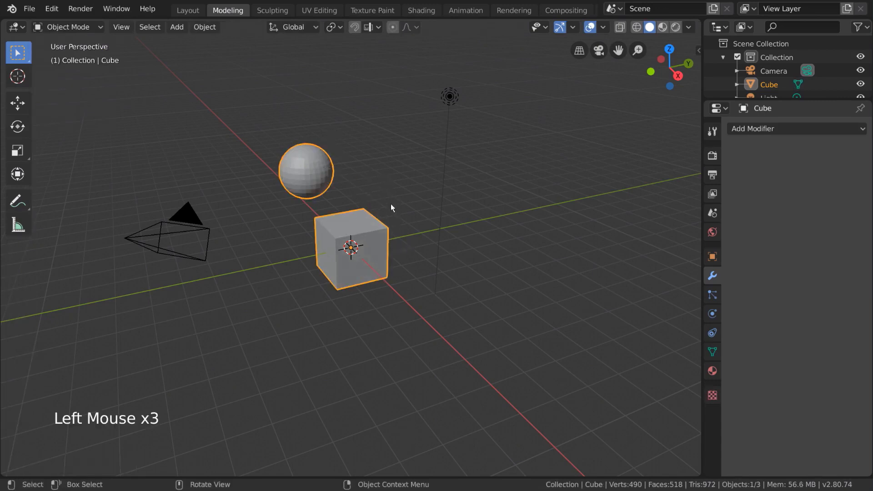
click(389, 198)
click(370, 217)
click(95, 27)
click(105, 59)
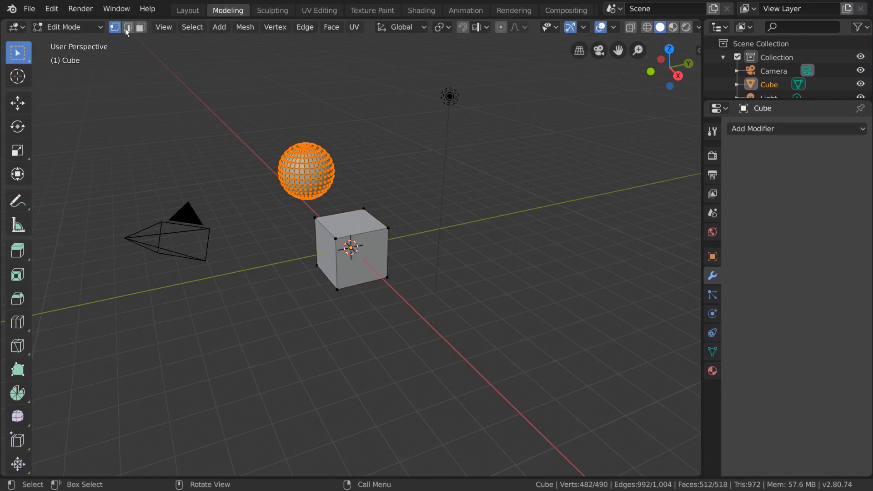
click(54, 27)
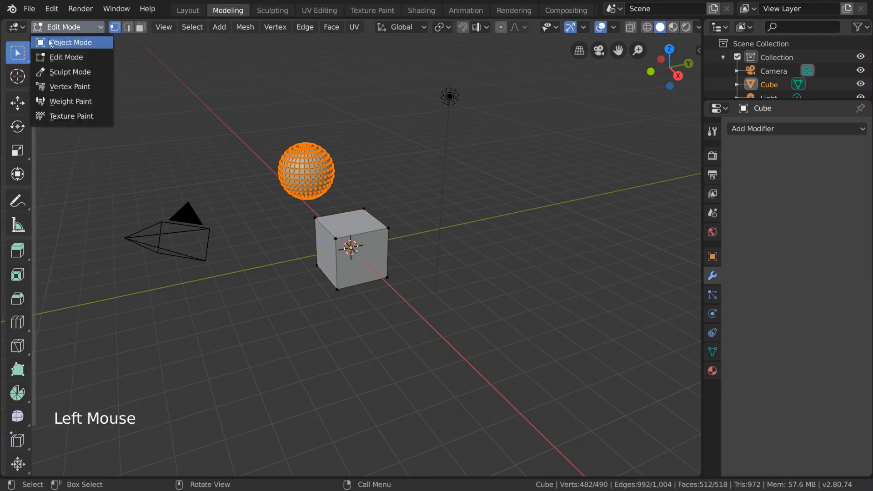
click(98, 43)
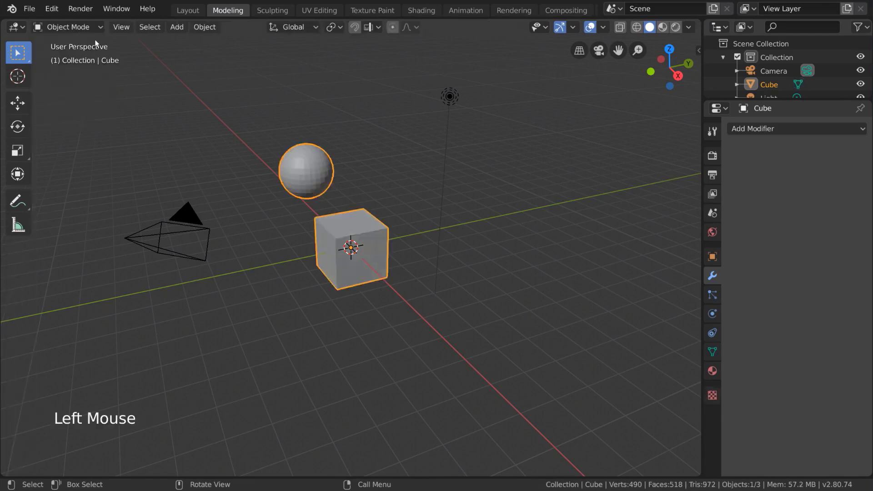
Add a UV sphere as a separate object in Object Mode and move it up beside the cube.
click(177, 27)
mouse_move(189, 45)
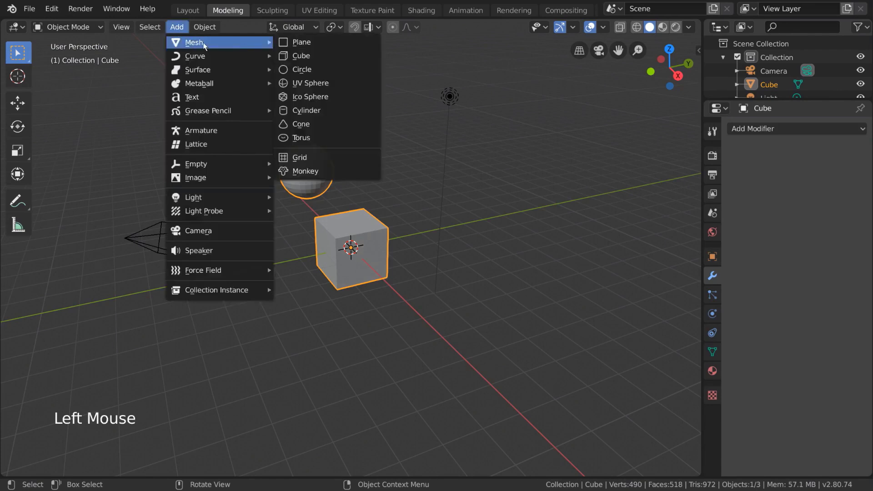
click(324, 82)
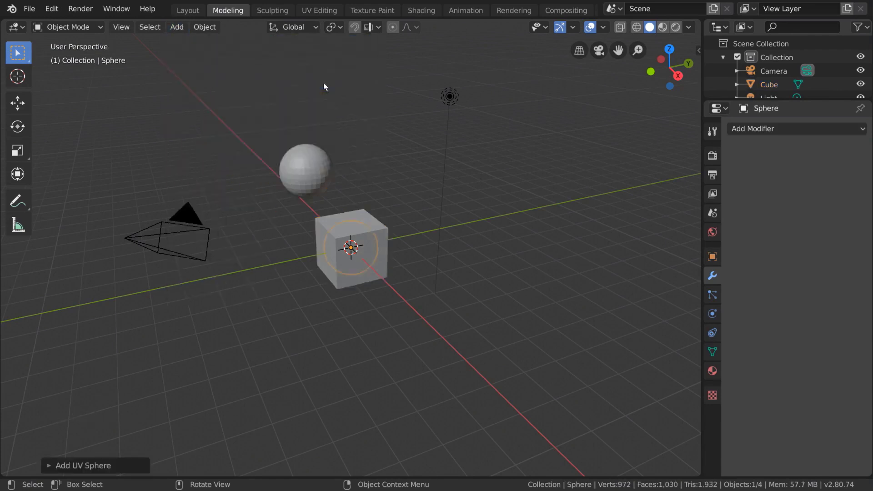
key(g)
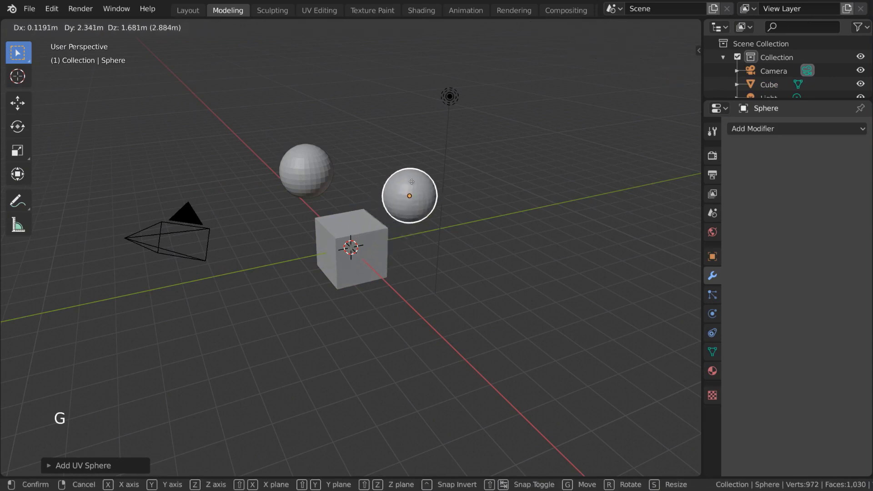
click(415, 182)
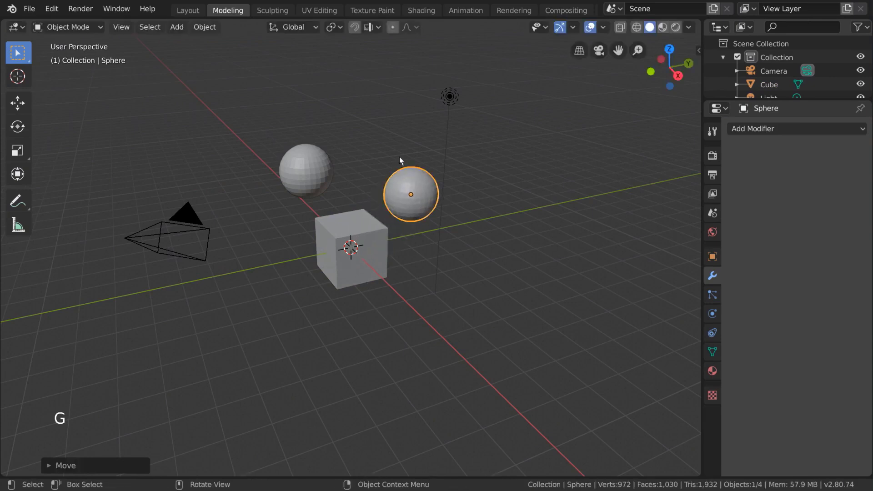
click(312, 161)
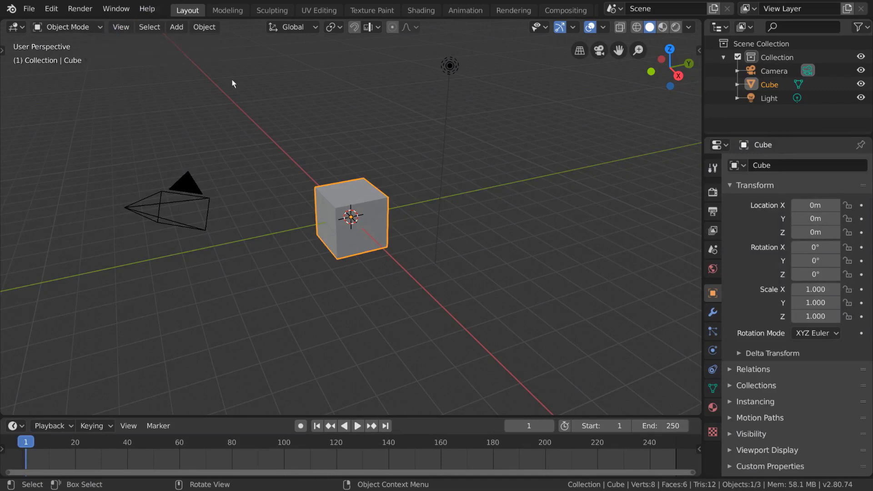
Try to move the whole cube in Object Mode, and open its mesh data properties.
key(g)
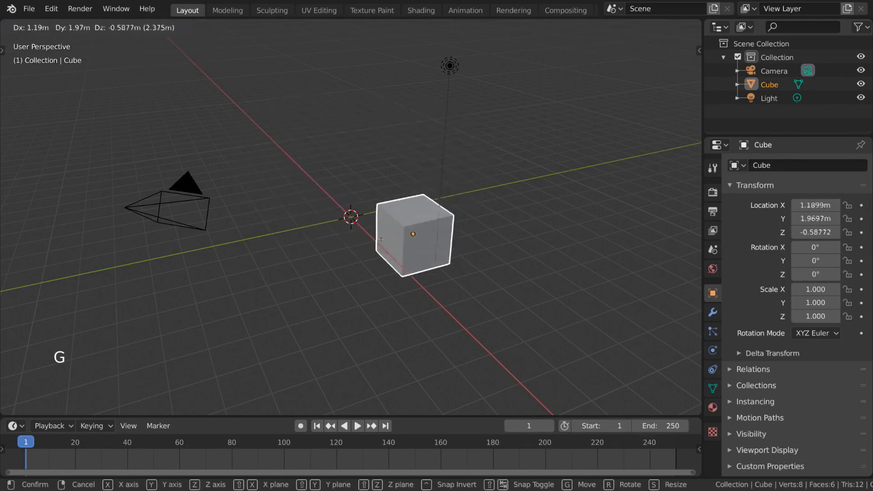
right_click(249, 178)
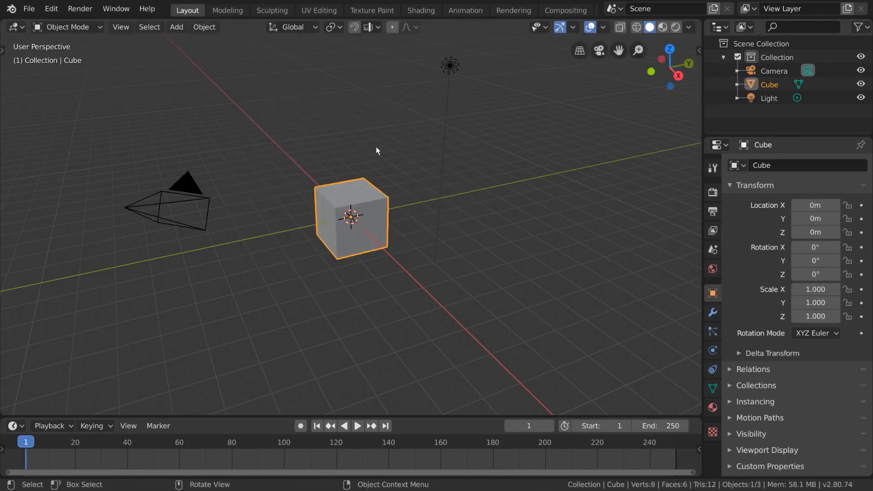
click(715, 390)
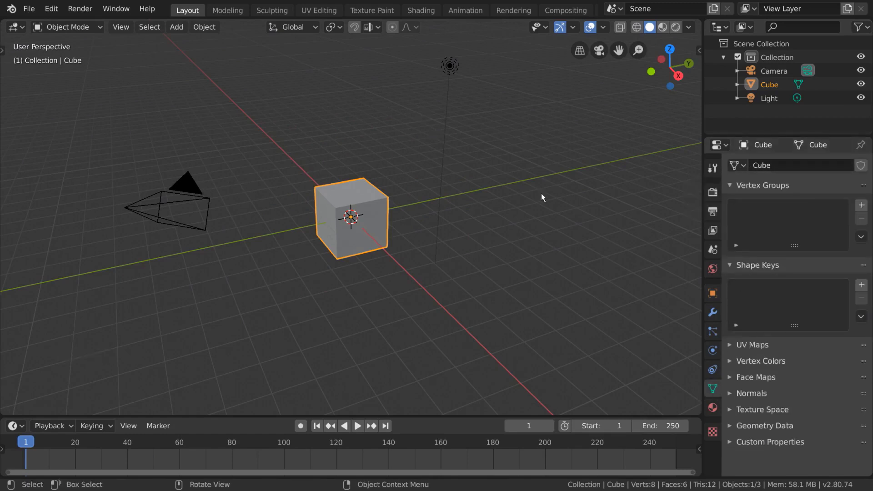
Examine the interaction modes available in the Modeling workspace and return to the Layout workspace.
click(237, 12)
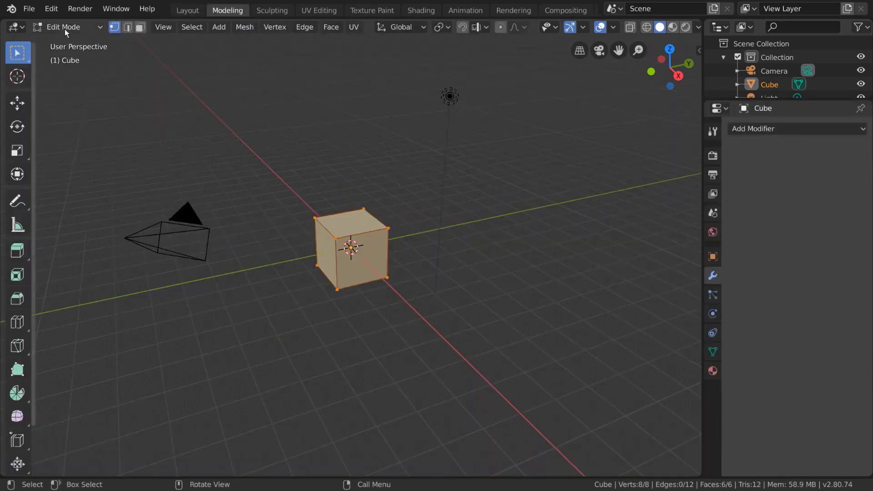
click(94, 28)
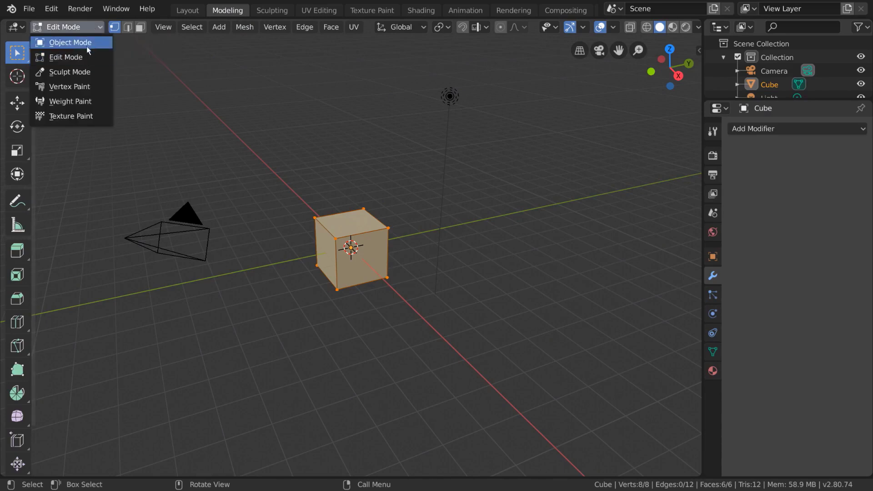
click(91, 27)
click(187, 10)
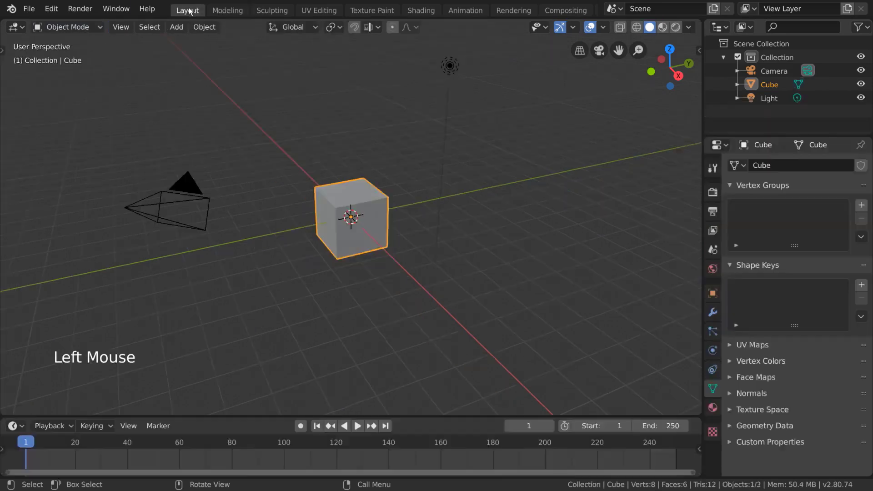
Switch the cube to Edit Mode in the Layout workspace and toggle repeatedly between Edit Mode and Object Mode.
click(98, 26)
click(83, 55)
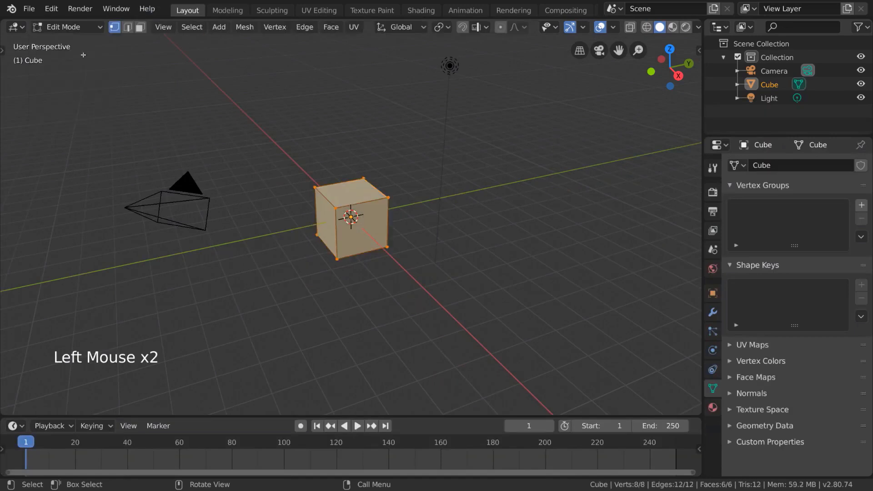
key(Tab)
key(Tab)
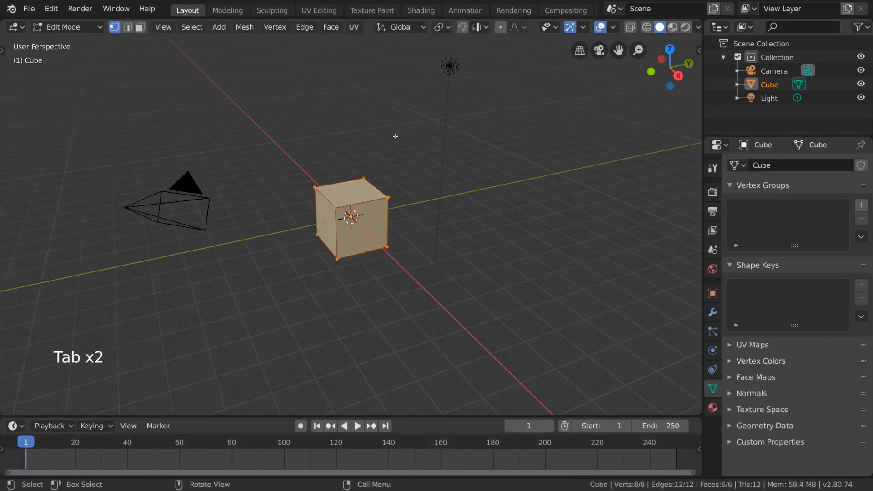
key(Tab)
Switch to the Modeling workspace, select the cube's four top vertices and move them upward and sideways to slant the mesh.
click(229, 11)
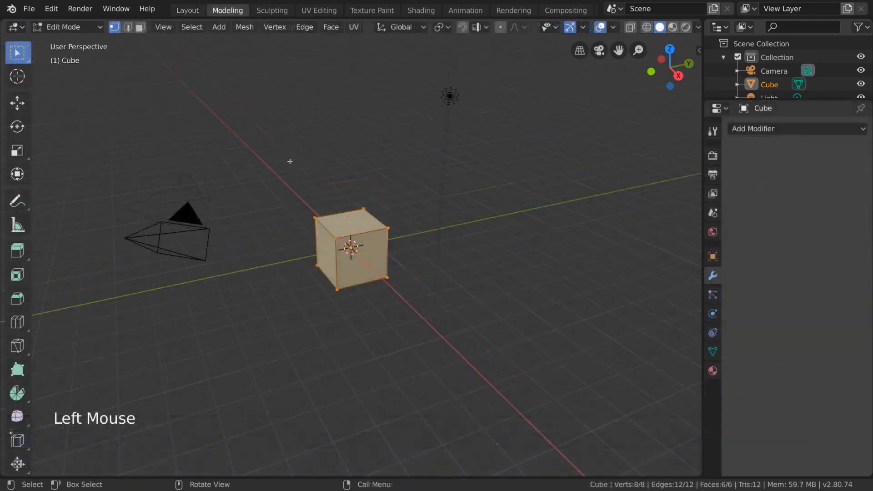
click(315, 219)
shift+click(337, 239)
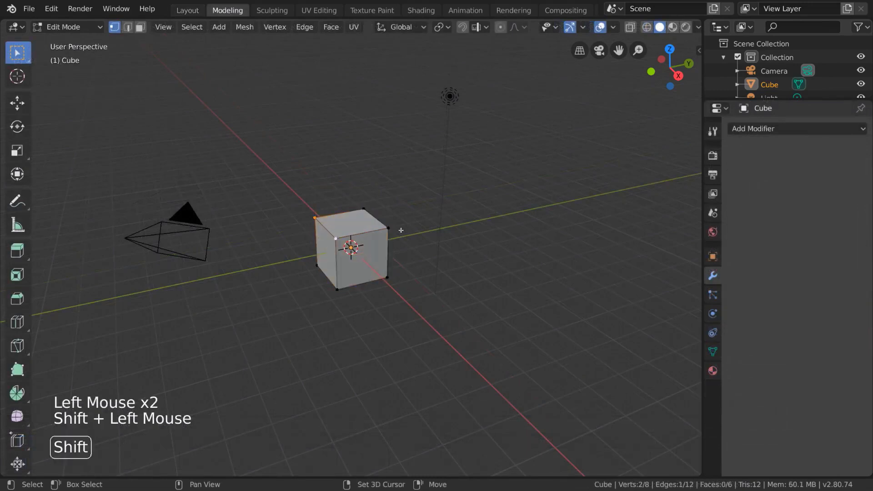
shift+click(397, 228)
shift+click(370, 213)
key(g)
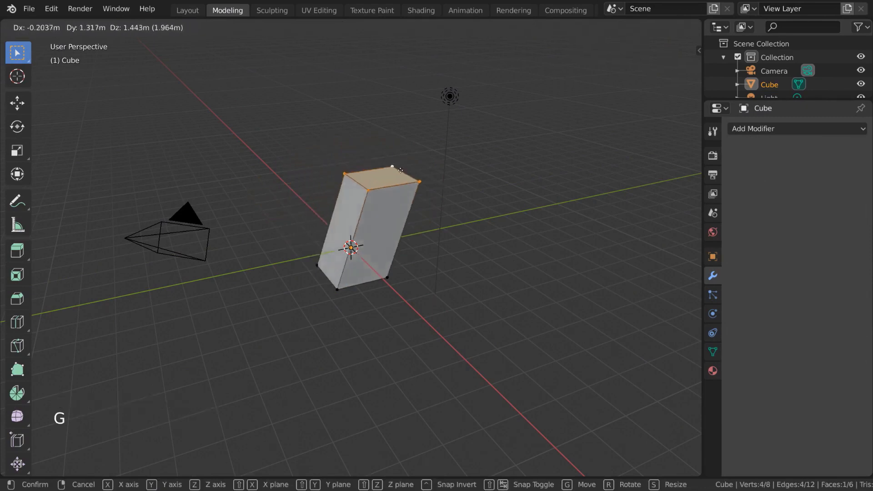
click(424, 193)
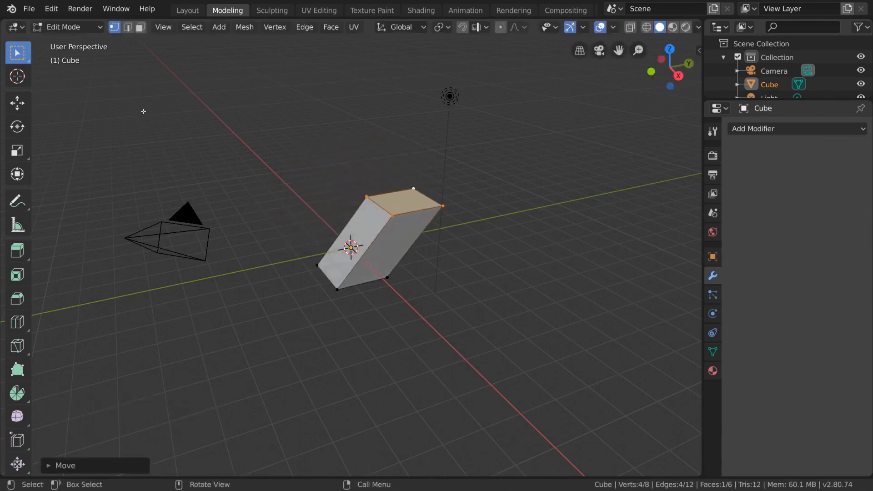
Switch to Object Mode and try to move the whole slanted mesh.
click(94, 27)
click(71, 41)
key(g)
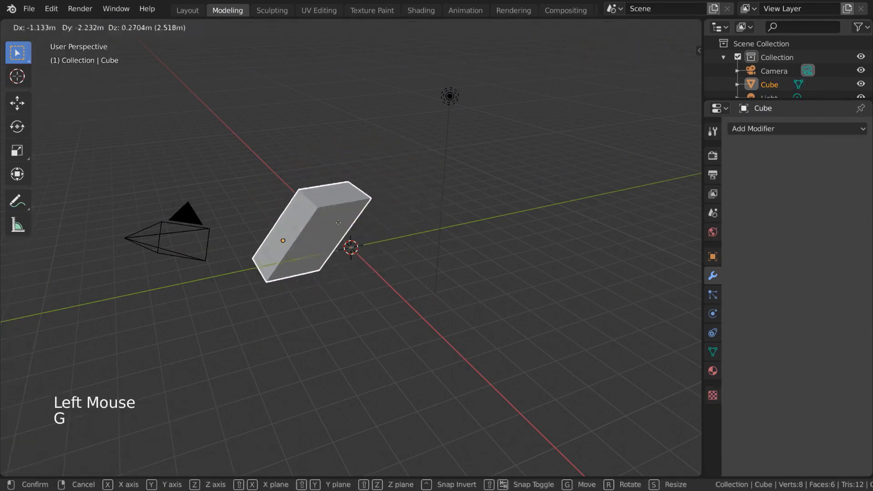
click(443, 212)
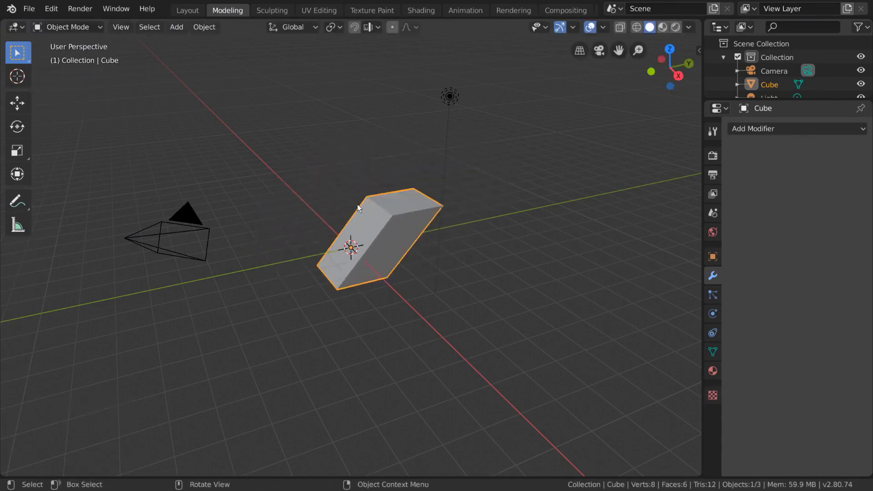
Undo the top vertices' move, then switch the cube to Object Mode and return to Edit Mode.
key(ctrl+z)
key(ctrl+z)
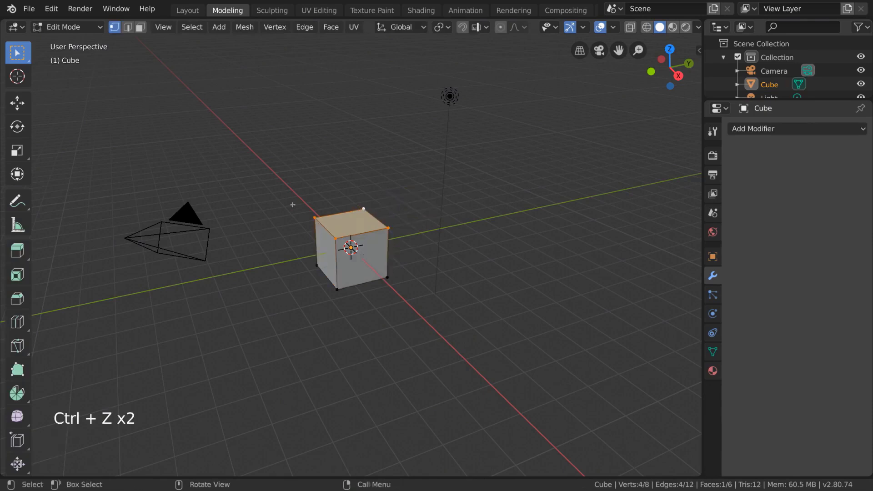
key(Tab)
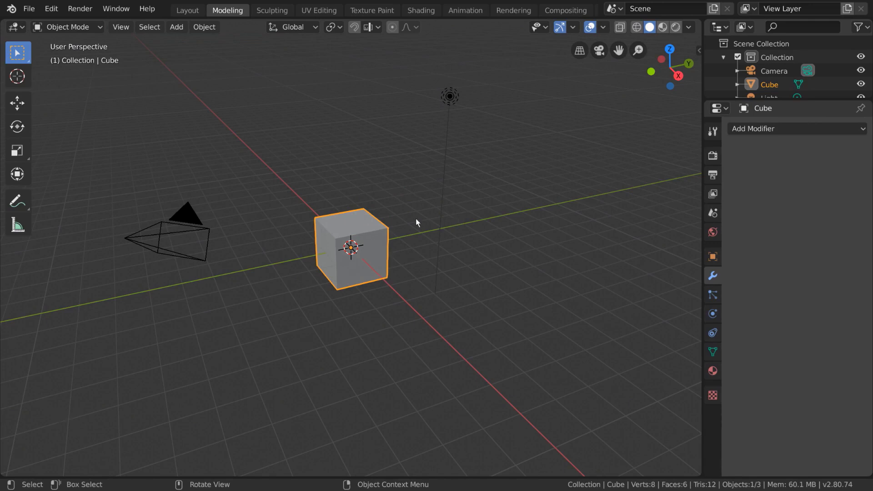
key(ctrl+z)
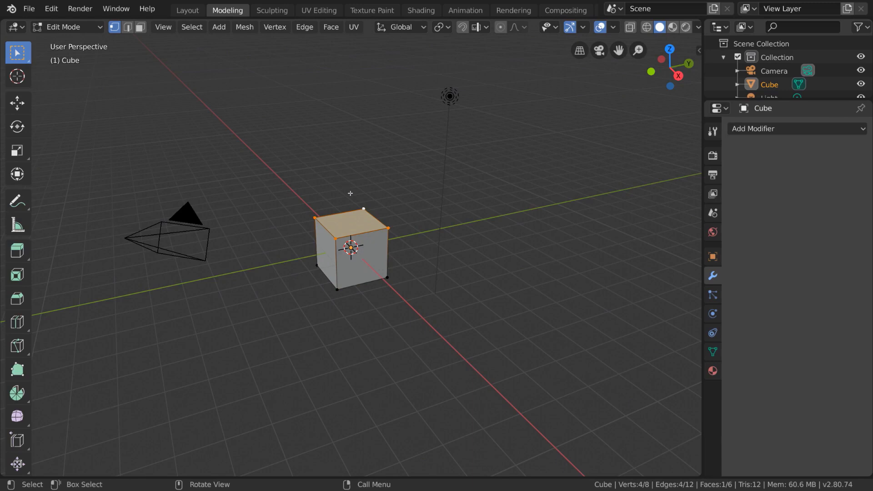
Move five of the cube's corner vertices one by one: the rear top one up, the front top one down, and three bottom ones outward.
click(363, 208)
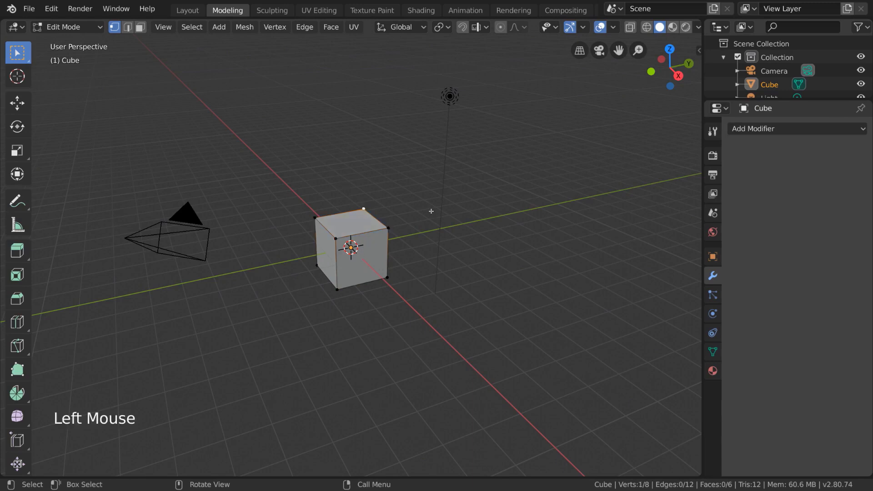
key(g)
click(445, 168)
click(332, 241)
key(g)
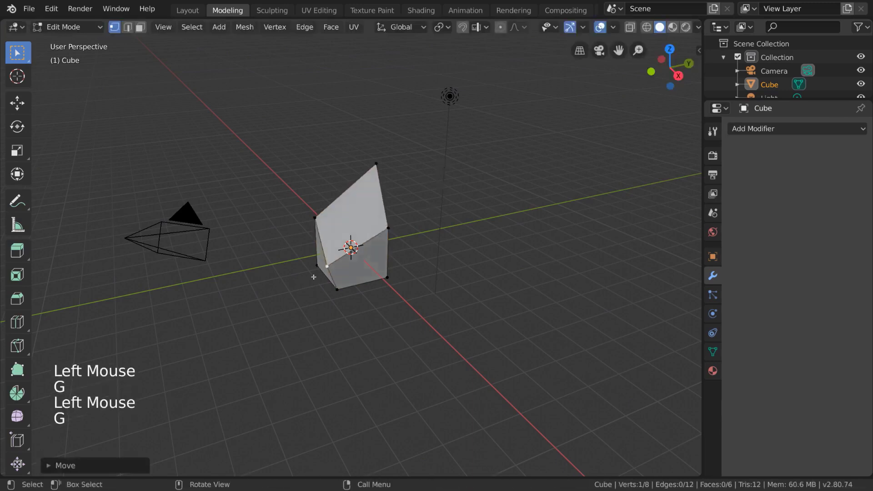
click(317, 267)
key(g)
click(290, 285)
click(389, 278)
key(g)
click(420, 316)
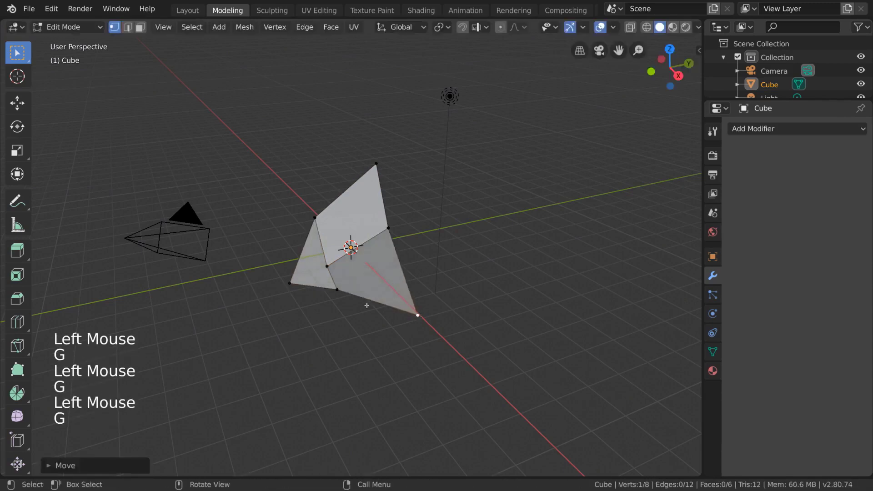
click(340, 294)
key(g)
click(365, 318)
Add an upper corner vertex to the selected lower vertex, then move and rotate the two vertices together.
shift+click(396, 228)
key(g)
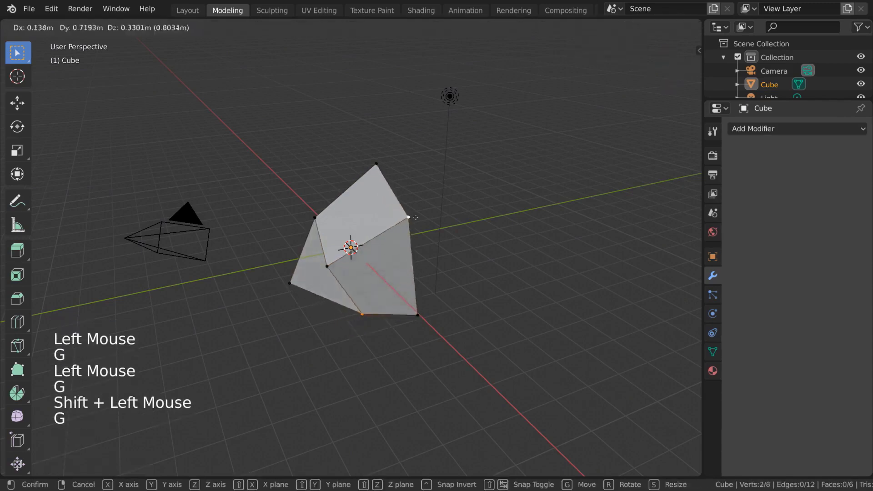
click(448, 220)
key(r)
click(484, 260)
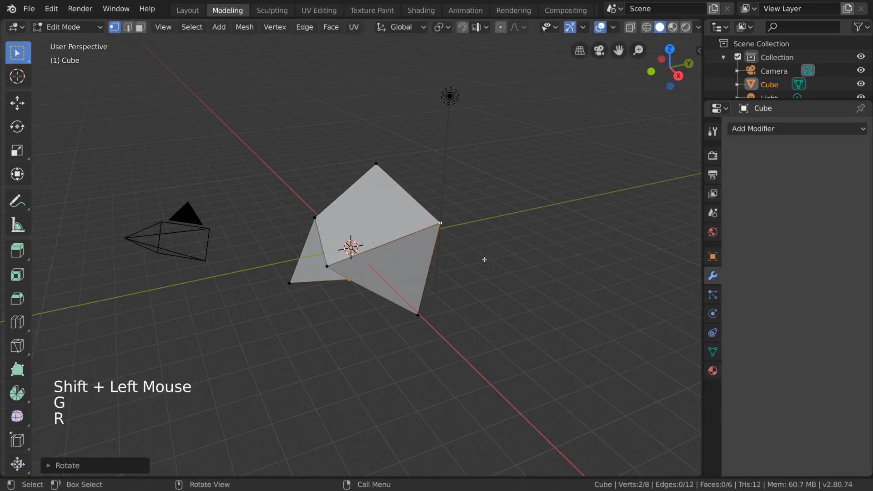
Switch to Object Mode and rotate the whole distorted mesh several times, using both trackball and view-axis rotation.
key(Tab)
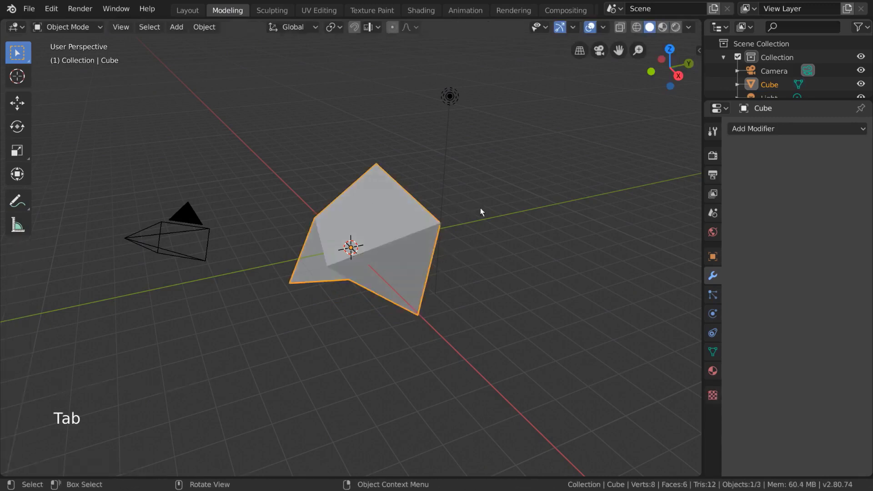
key(r)
key(r)
click(476, 177)
key(r)
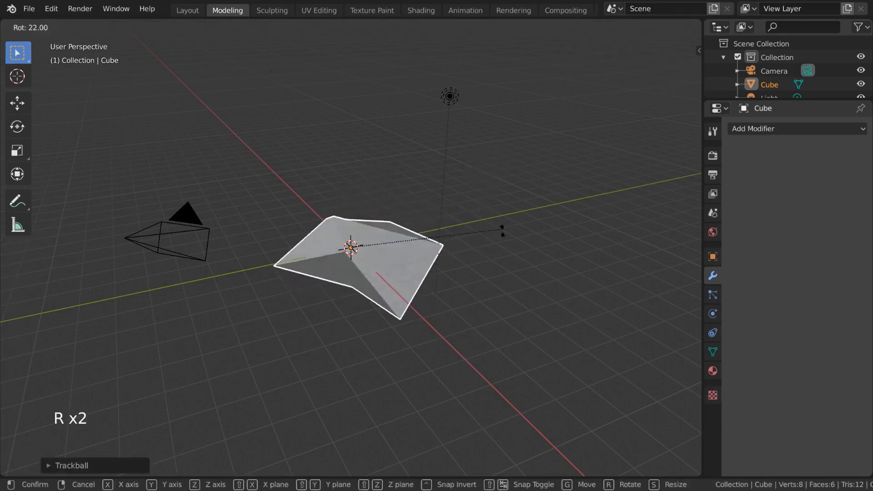
click(493, 299)
key(r)
key(r)
click(497, 305)
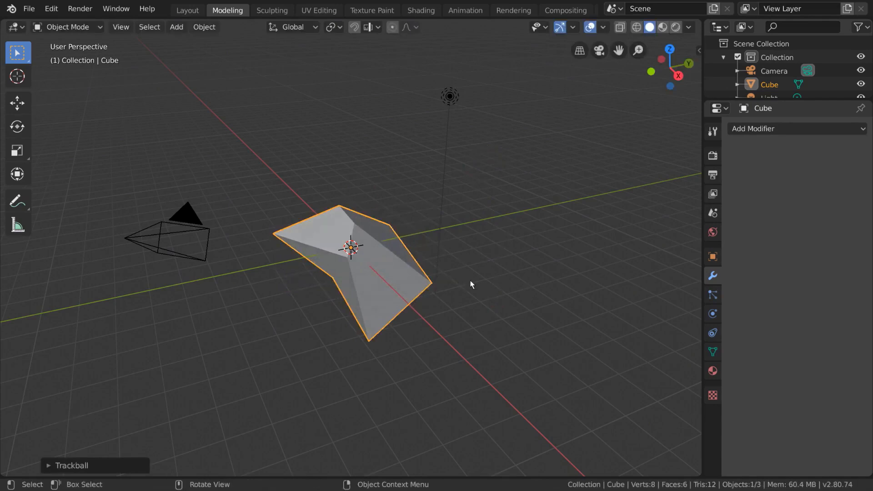
Undo all the mesh rotations and vertex edits back to the original cube in Object Mode.
key(ctrl+z)
key(ctrl+z)
key(ctrl+z)
key(ctrl+z)
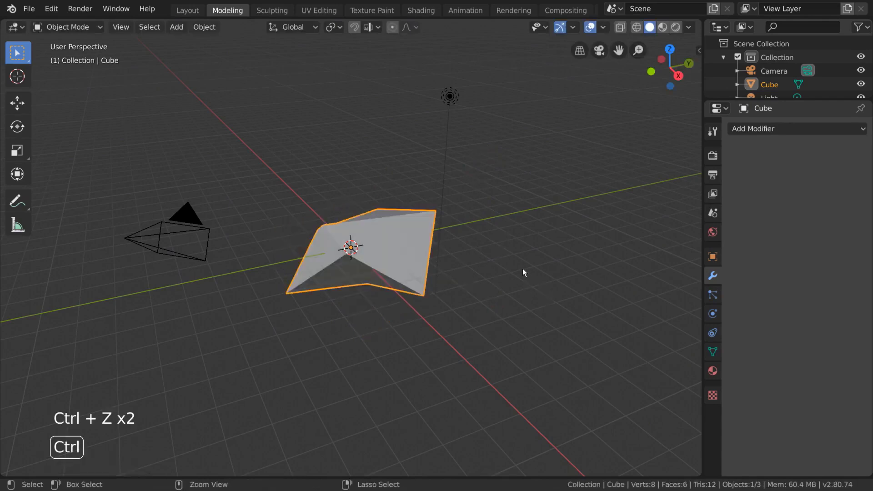
key(ctrl+z)
key(ctrl+z)
key(ctrl+z)
key(ctrl+z)
key(ctrl+z)
key(ctrl+z)
key(ctrl+z)
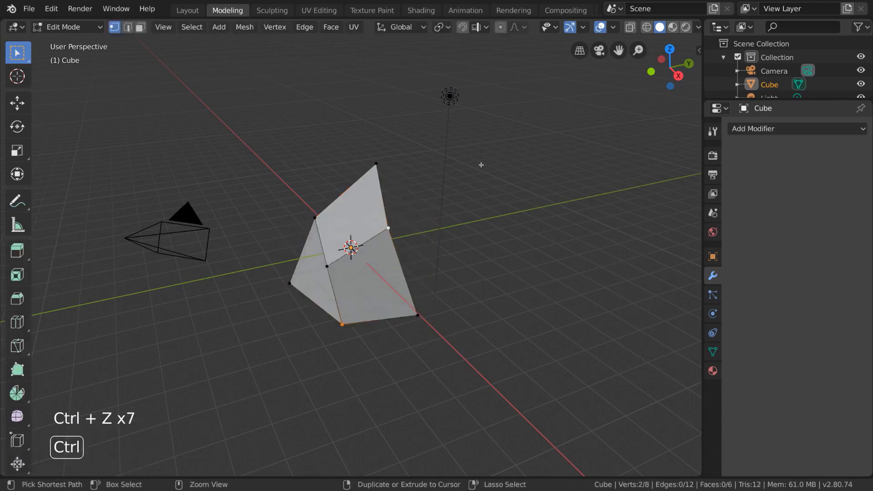
key(ctrl+z)
key(ctrl+z)
key(ctrl+z)
key(ctrl+z)
key(ctrl+z)
key(ctrl+z)
key(ctrl+z)
key(ctrl+z)
key(ctrl+z)
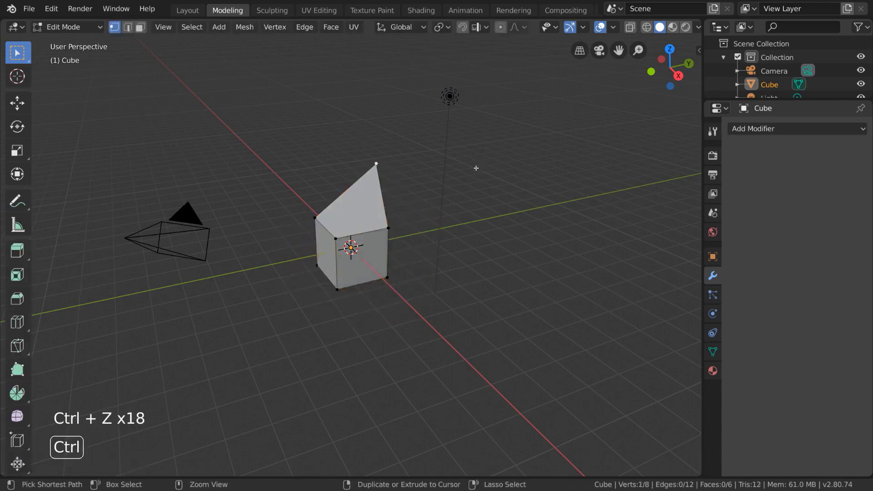
key(ctrl+z)
key(ctrl+z)
key(ctrl+z)
key(ctrl+z)
key(ctrl+z)
key(ctrl+z)
key(ctrl+z)
key(ctrl+z)
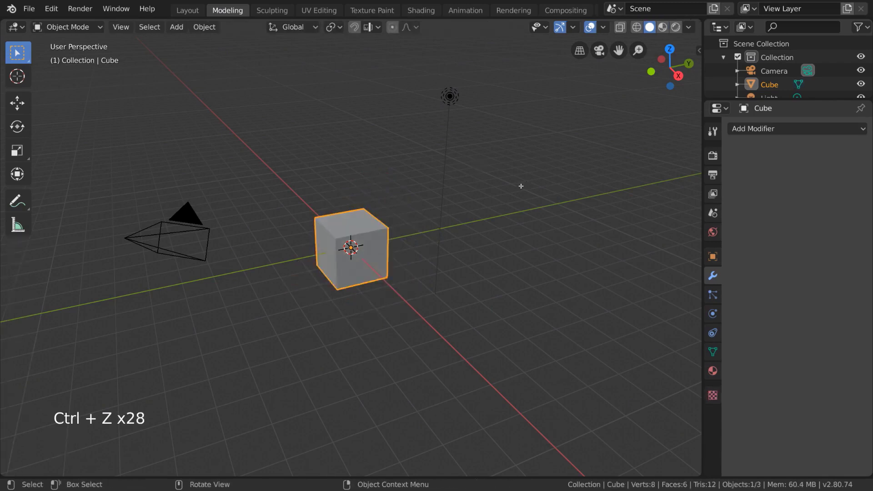
Select the camera and check which interaction modes are available for it.
click(210, 229)
click(94, 28)
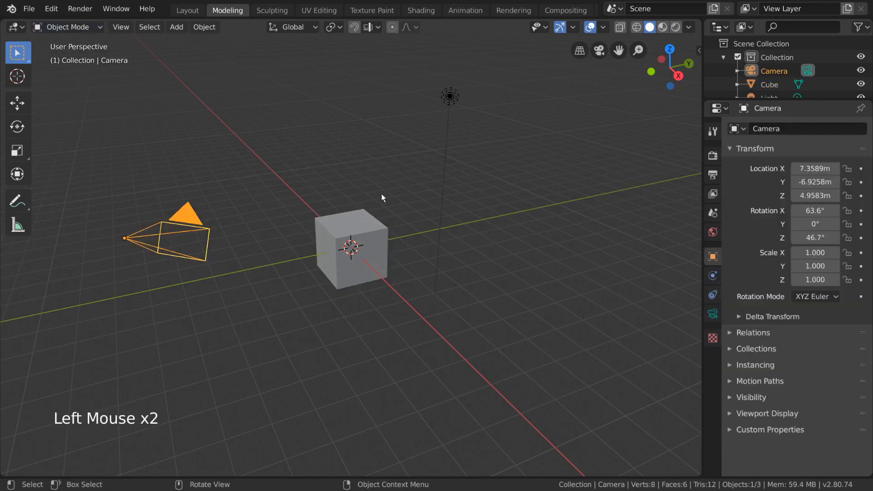
Add an armature in Object Mode and place it above the cube at about X -1.6 m, Y 0.2 m, Z 3.1 m.
key(shift+a)
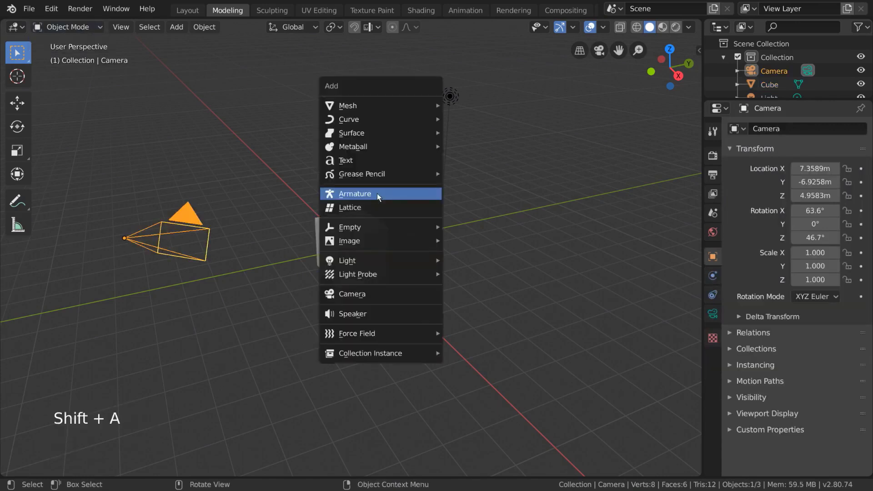
click(378, 193)
key(g)
click(380, 129)
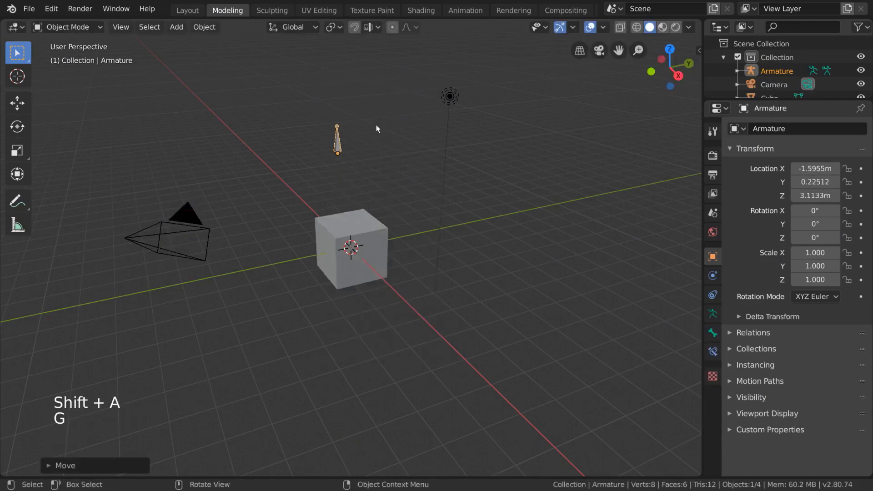
In Edit Mode, move the bone's tip sideways and extrude two more bones from it to form a three-bone chain.
key(Tab)
click(351, 132)
key(g)
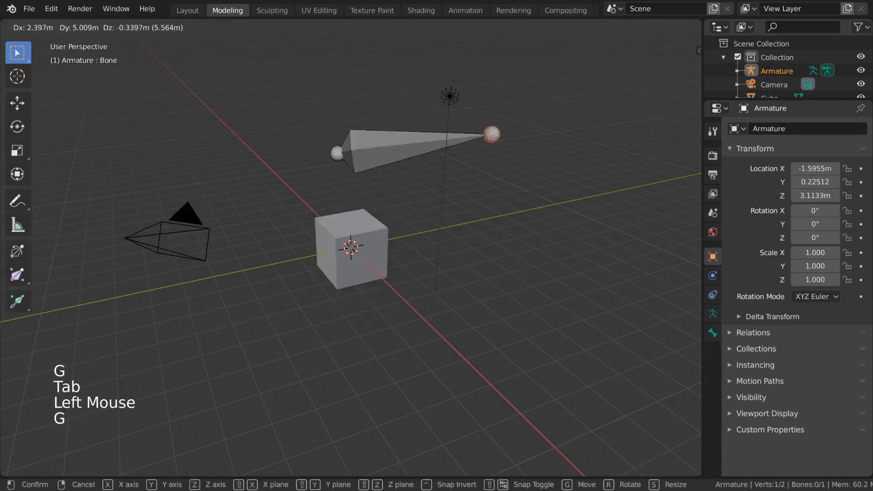
click(360, 138)
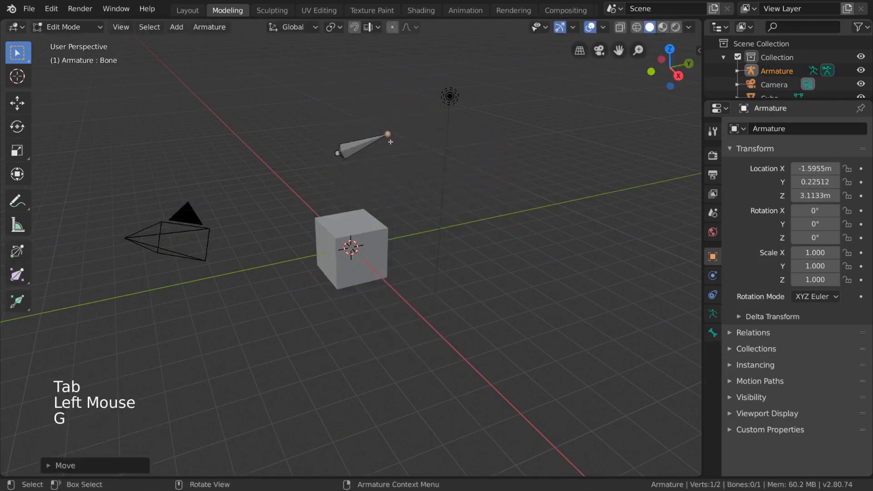
key(e)
click(477, 199)
key(e)
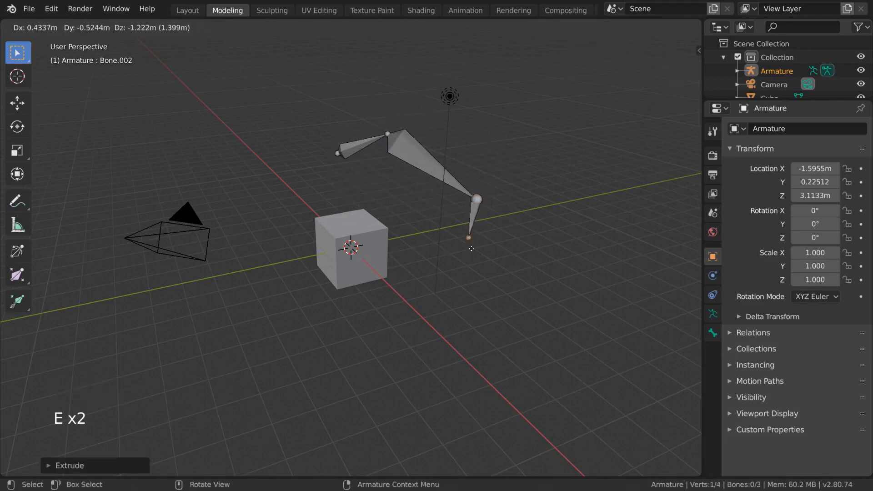
click(475, 304)
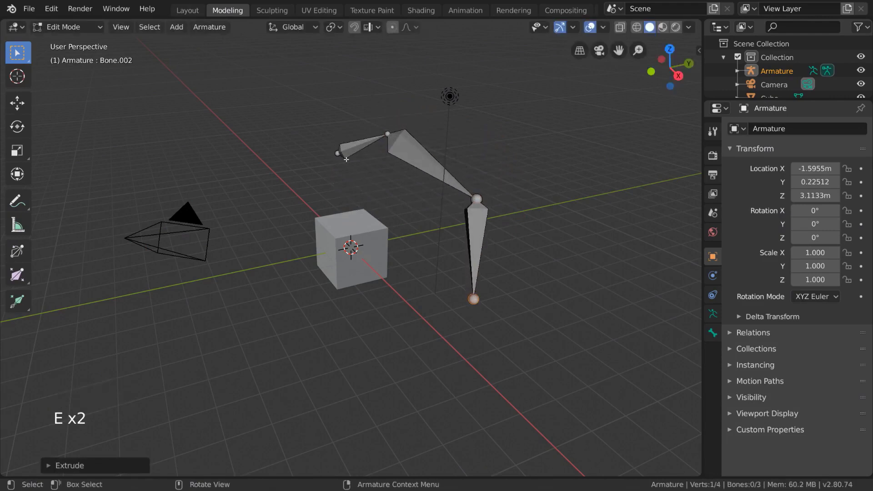
Return the armature to Object Mode and try rotating the whole bone chain.
key(Tab)
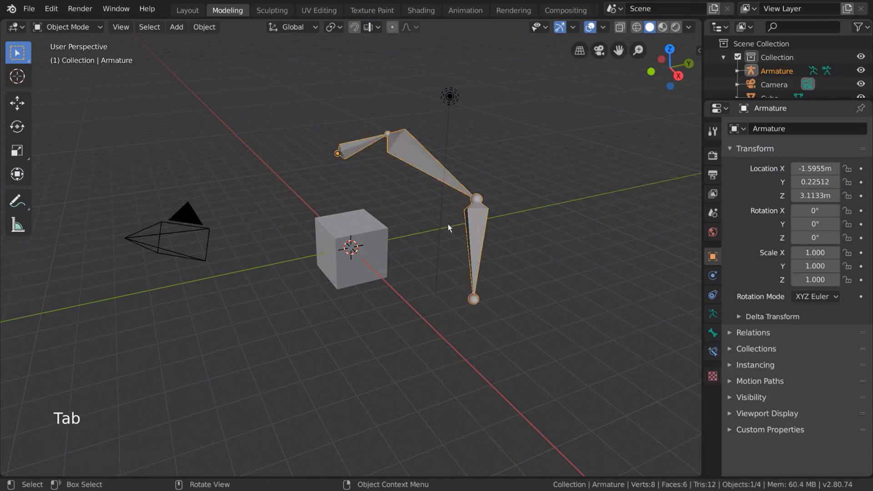
key(r)
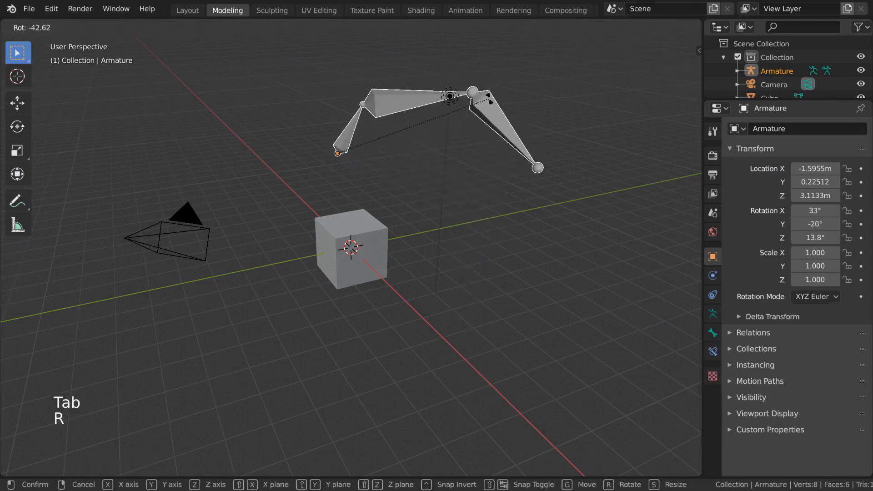
right_click(478, 185)
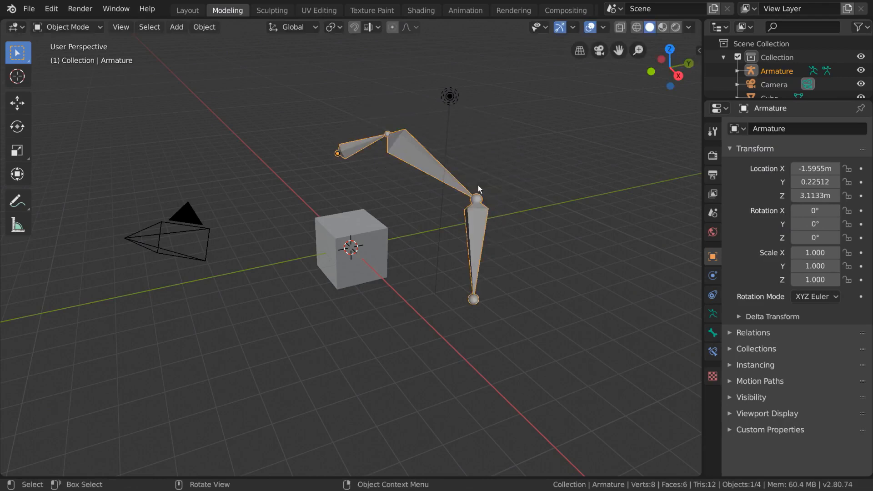
Duplicate the cube, place the copy beside the original along the Y axis, and select both cubes.
key(shift+d)
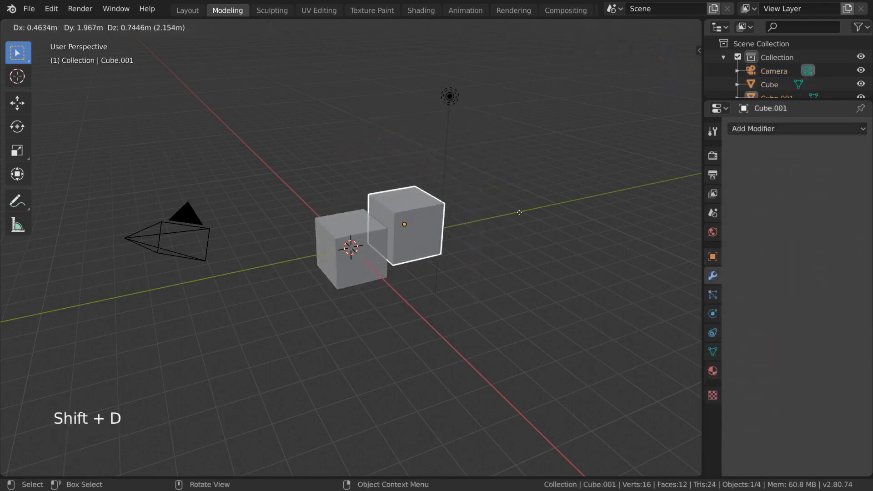
click(553, 232)
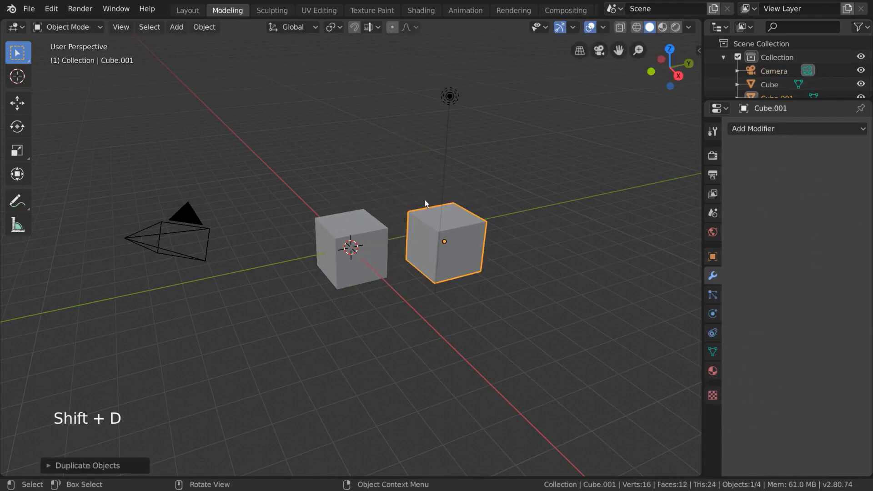
click(361, 228)
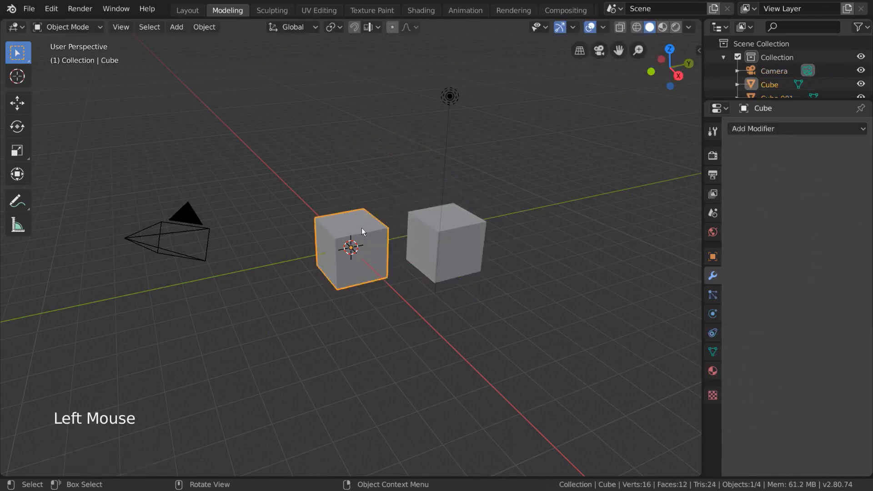
shift+click(457, 228)
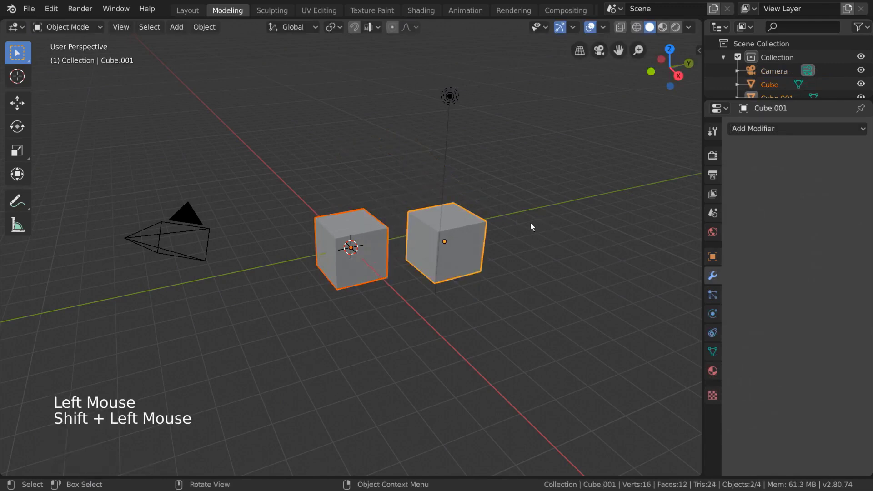
Enter Edit Mode with both cubes and try moving one facing top vertex of each cube together.
click(75, 28)
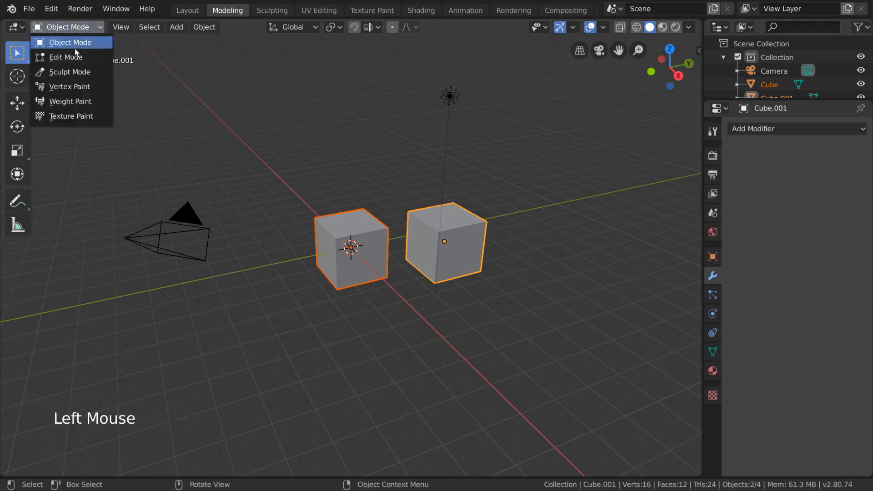
click(73, 56)
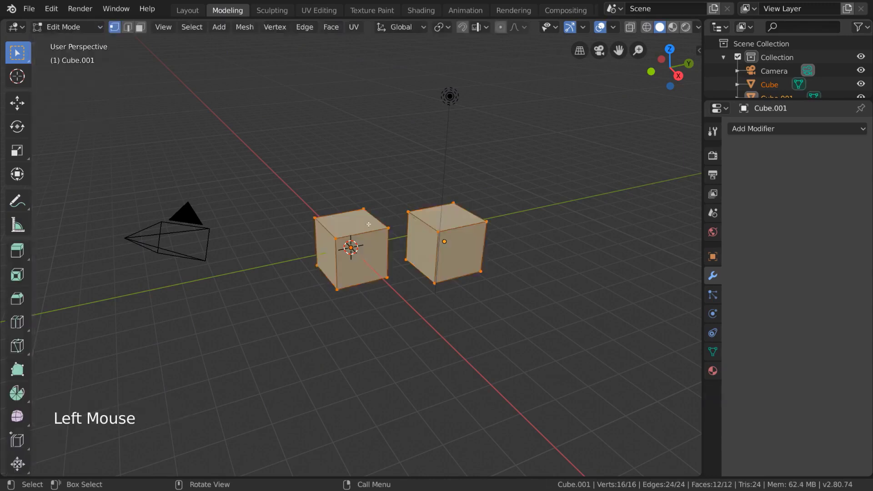
click(364, 210)
shift+click(408, 212)
key(g)
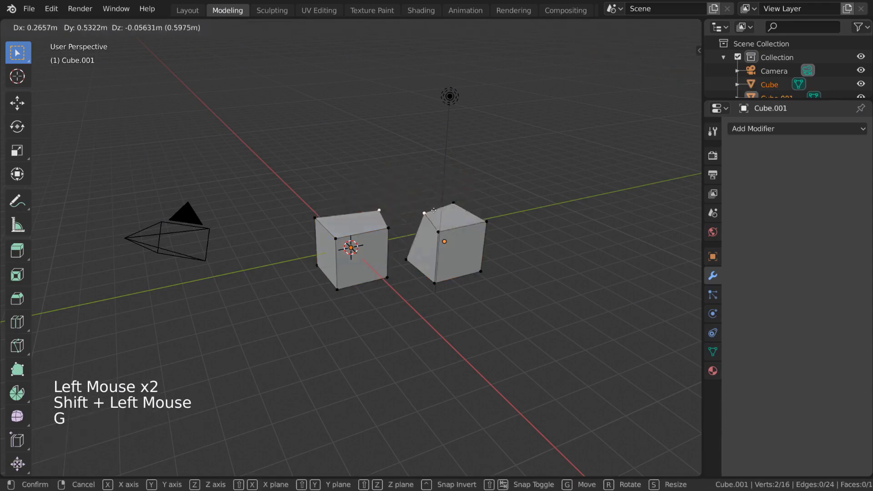
right_click(434, 211)
Extend the selection with the four front-face vertices of the copied cube and try moving all selected vertices.
shift+click(434, 284)
key(g)
right_click(483, 276)
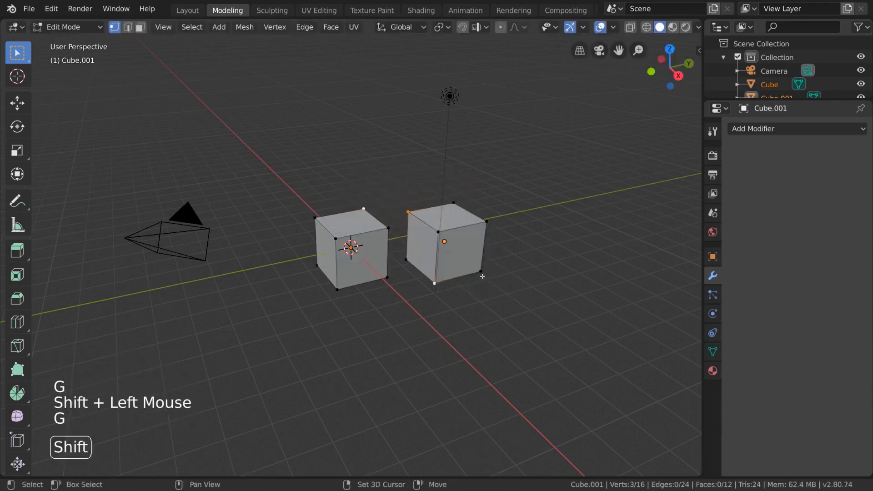
shift+click(481, 272)
shift+click(438, 232)
shift+click(487, 222)
key(g)
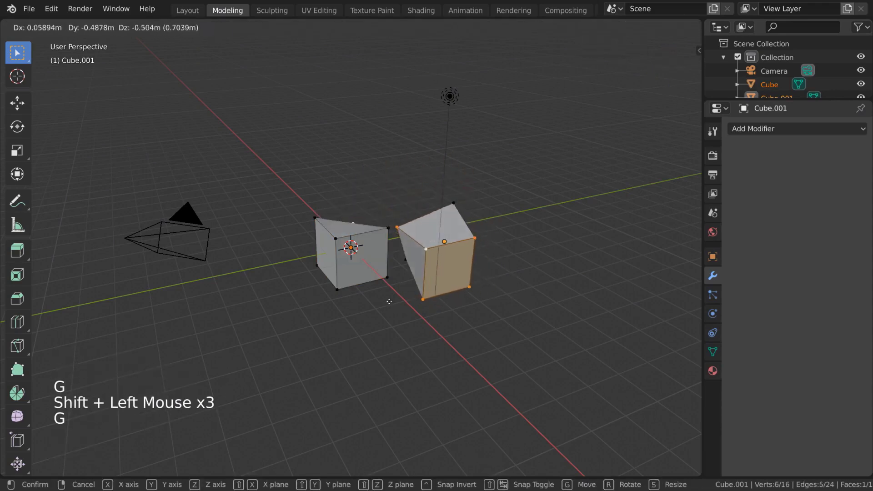
right_click(389, 302)
Select one top vertex on each cube and try to connect the pair with a new edge.
click(408, 212)
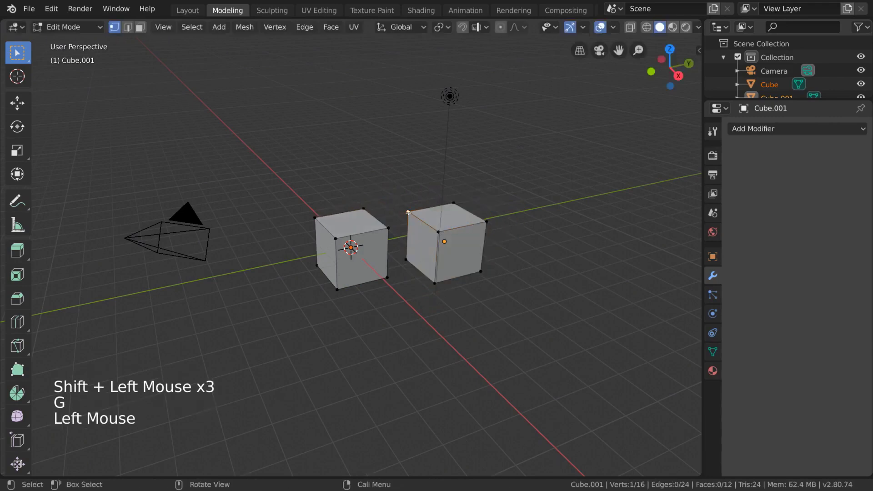
shift+click(364, 209)
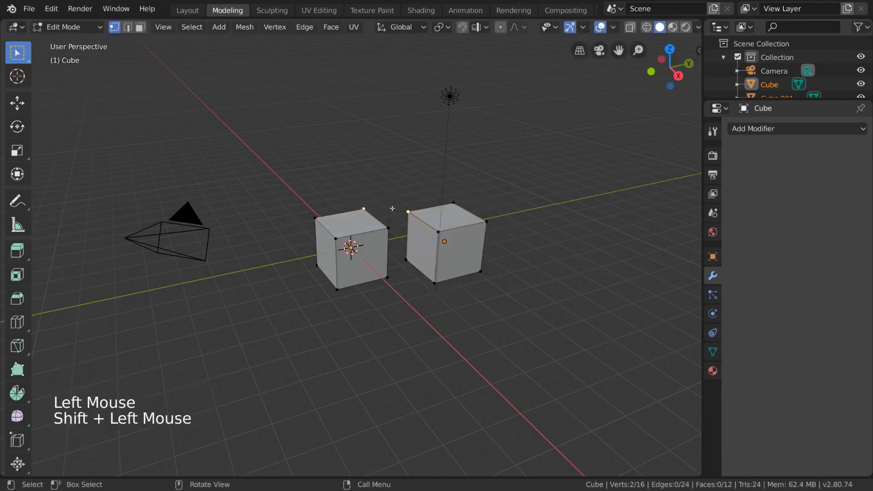
key(f)
key(f)
key(f)
key(f)
key(f)
key(f)
key(f)
key(f)
key(f)
key(f)
key(f)
key(f)
key(f)
key(f)
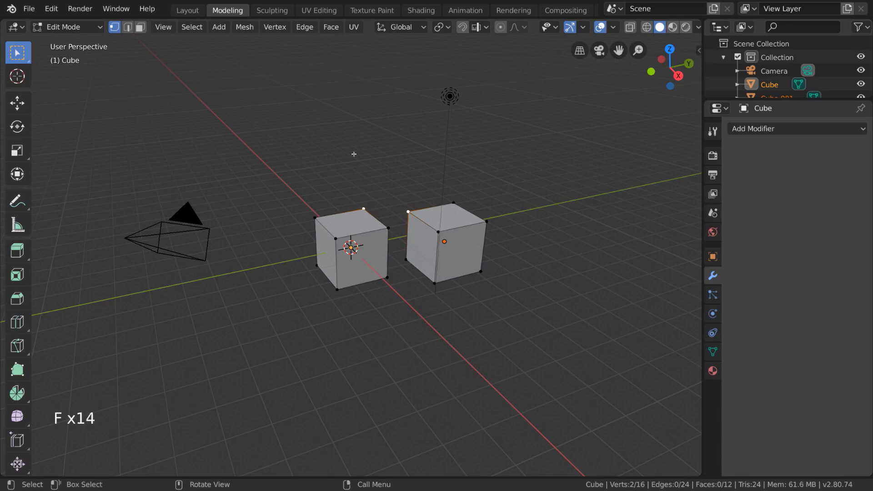
key(f)
key(f)
key(f)
key(f)
key(f)
key(f)
key(f)
key(f)
key(f)
key(f)
key(f)
key(f)
Create a diagonal edge between two opposite vertices of the original cube's top face.
click(342, 227)
shift+click(364, 209)
key(f)
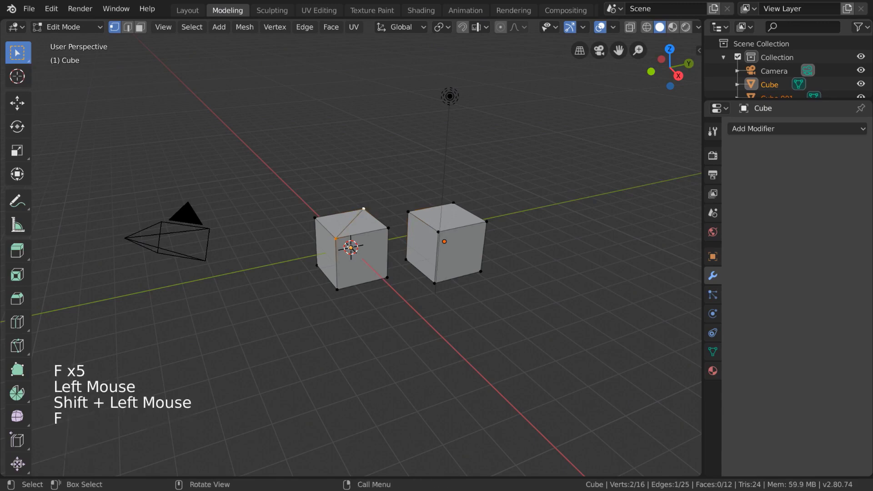
Reselect the facing top vertices of the two separate cubes and try again to fill an edge between them.
click(364, 209)
shift+click(409, 211)
key(f)
key(f)
key(f)
key(f)
key(f)
key(f)
key(f)
key(f)
key(f)
key(f)
key(f)
key(f)
key(f)
key(f)
key(f)
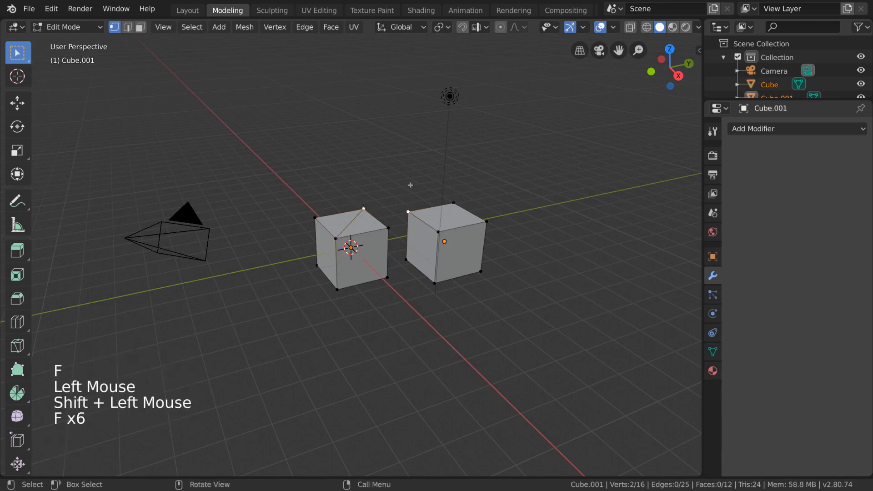
key(f)
key(f)
key(f)
key(f)
key(f)
key(f)
key(f)
key(f)
key(f)
key(f)
key(f)
key(f)
key(f)
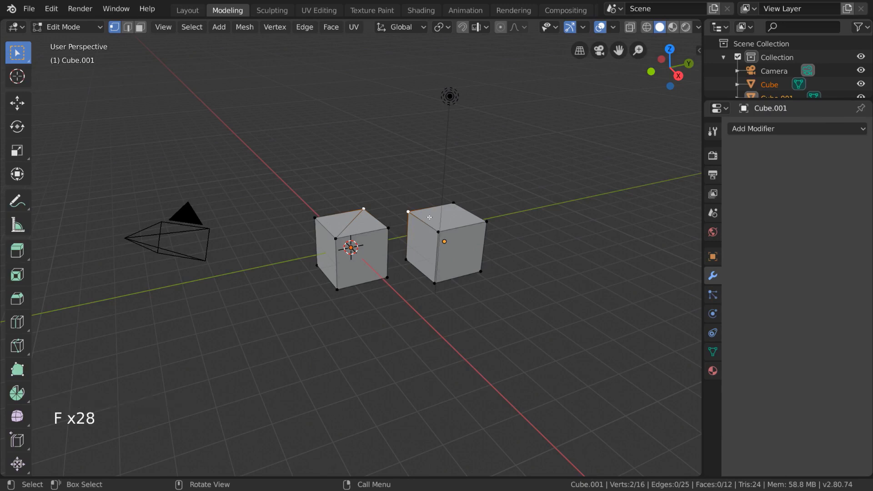
Return to Object Mode and join the two selected cubes into a single object.
click(92, 29)
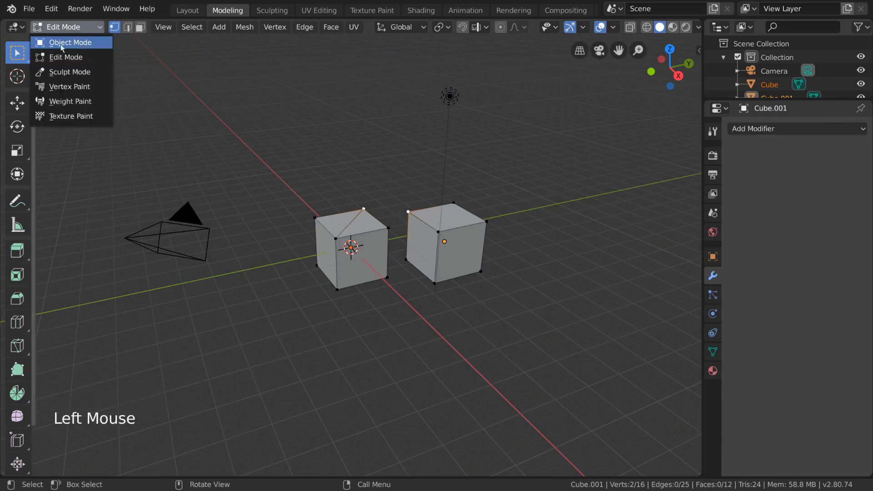
click(95, 47)
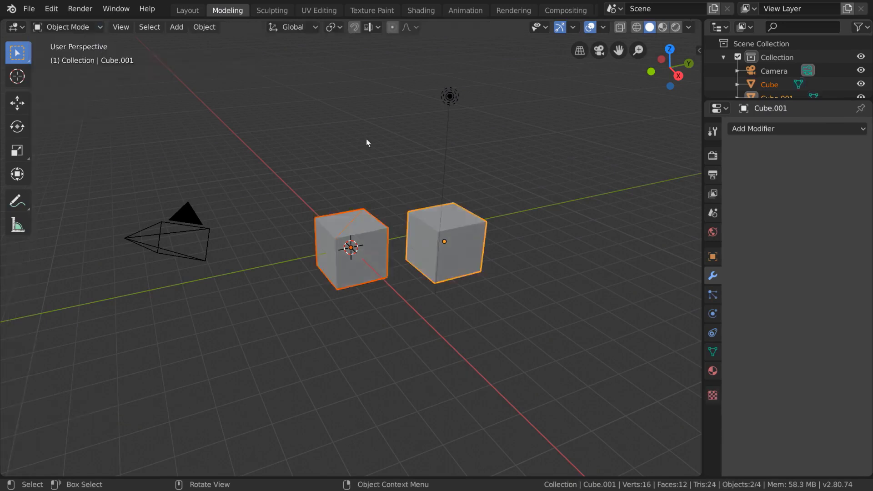
click(204, 27)
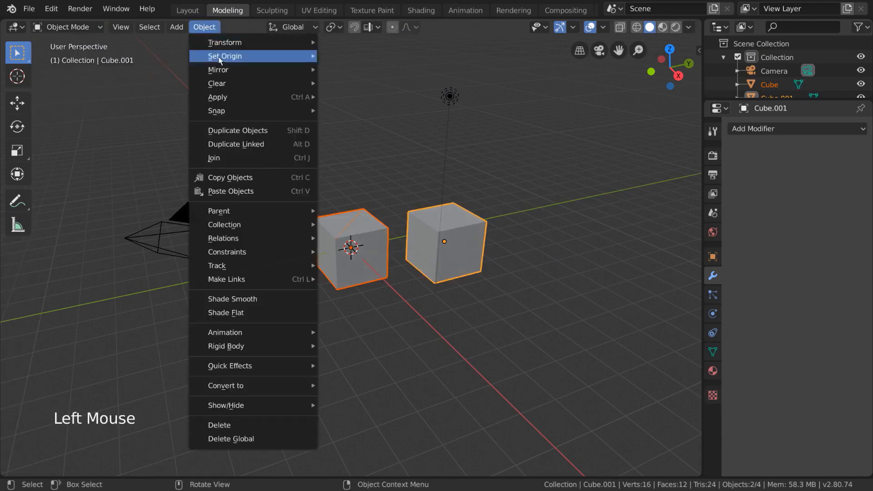
click(294, 159)
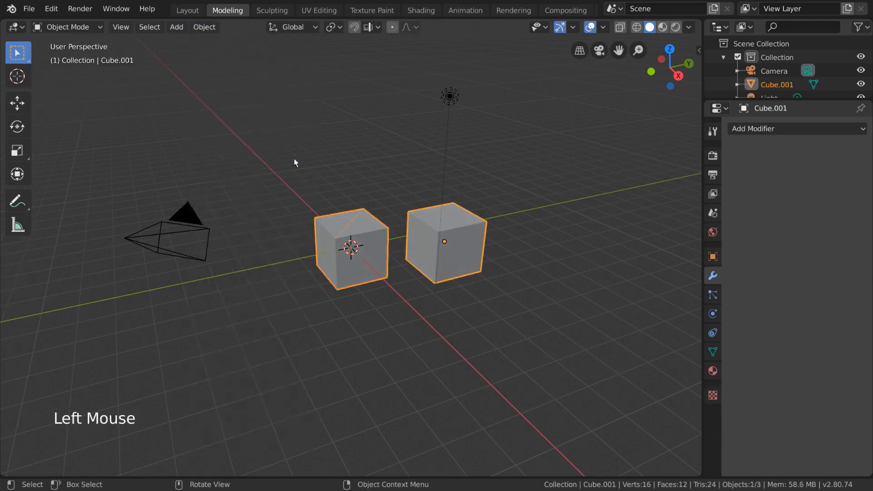
key(ctrl+z)
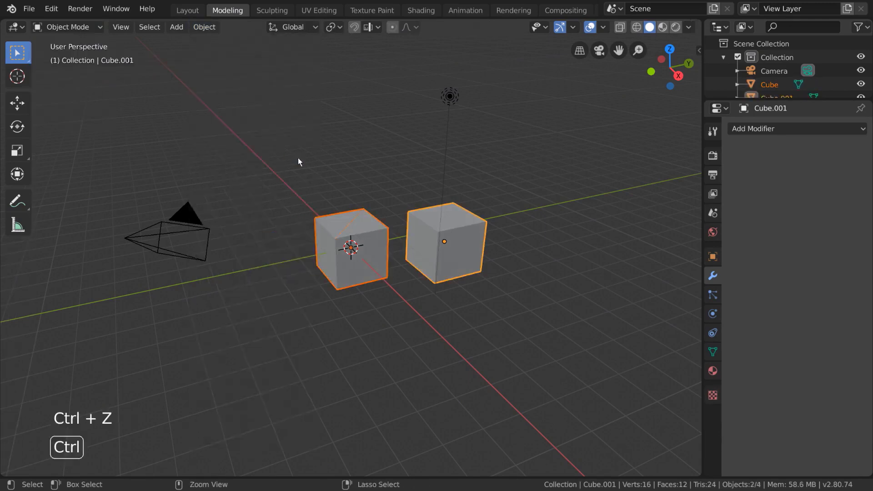
key(ctrl+j)
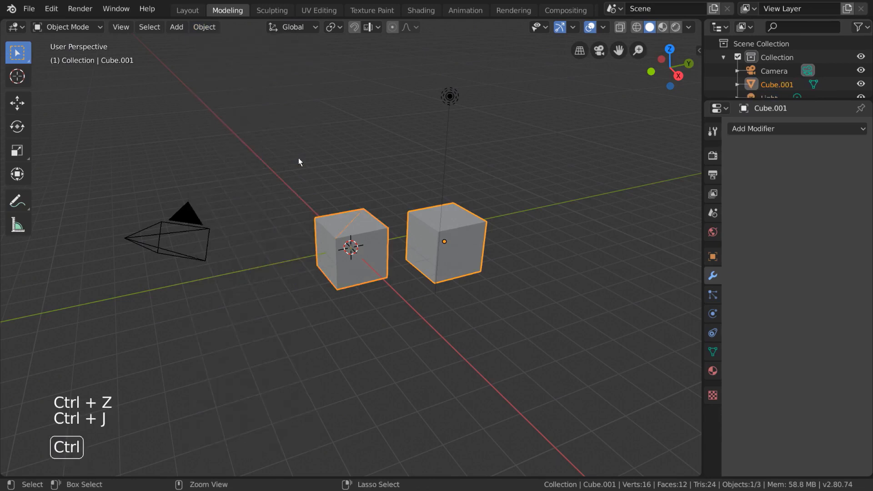
Enter Edit Mode on the joined object and create an edge between the two selected vertices, bridging the cubes.
click(90, 27)
click(91, 57)
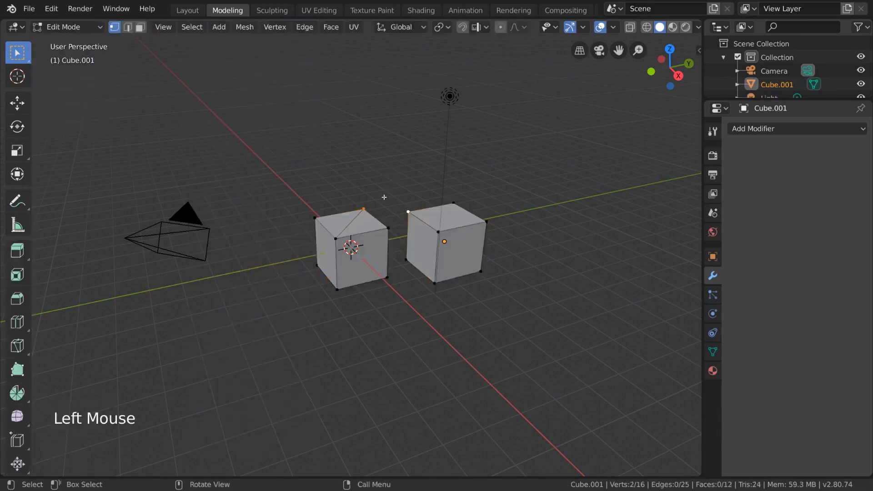
key(f)
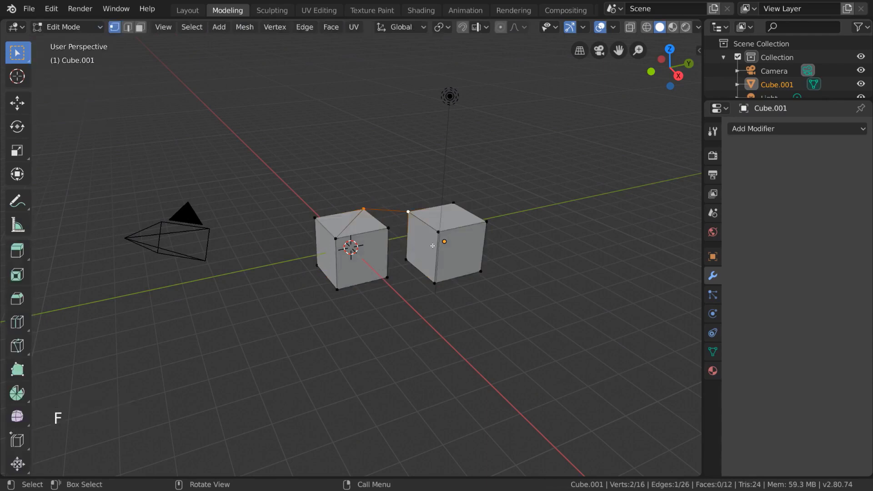
Select the six vertices of two adjacent side faces on the copied cube and separate them by selection.
click(409, 212)
shift+click(406, 260)
shift+click(435, 284)
shift+click(438, 232)
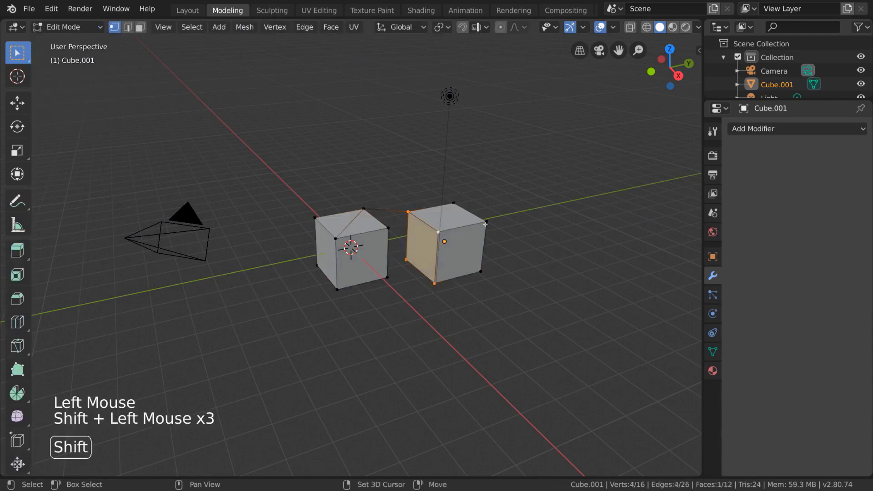
shift+click(487, 222)
shift+click(480, 271)
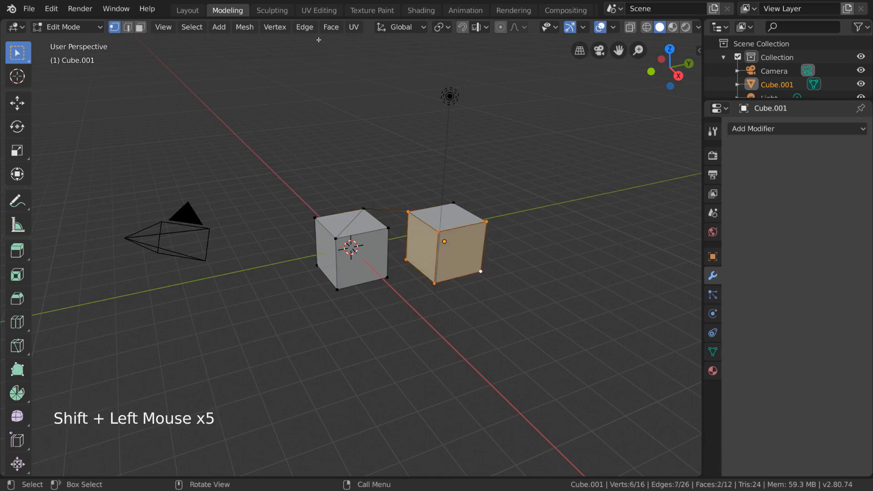
click(245, 27)
mouse_move(298, 272)
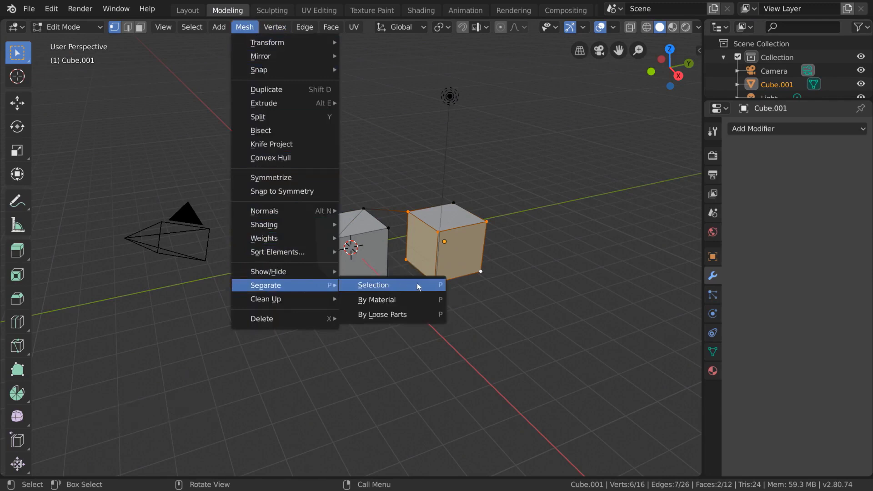
click(413, 286)
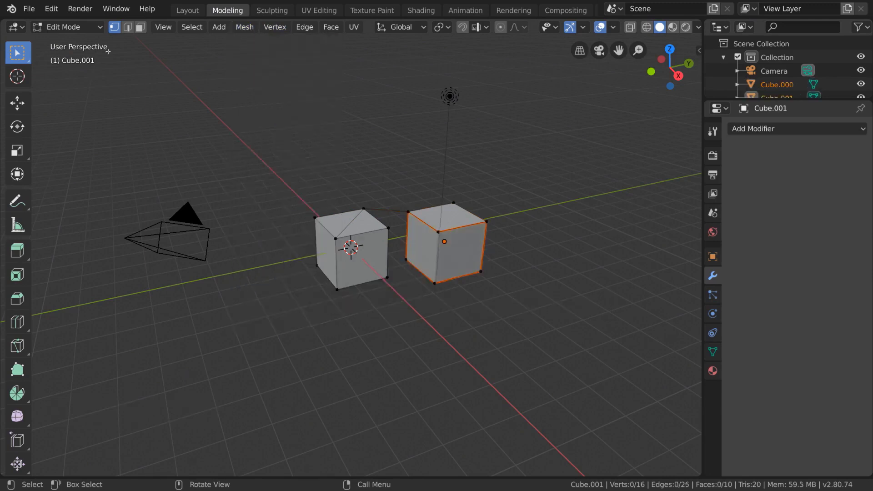
Return to Object Mode and move the separated two-face piece independently of the remaining mesh.
click(66, 26)
click(64, 39)
click(420, 256)
key(g)
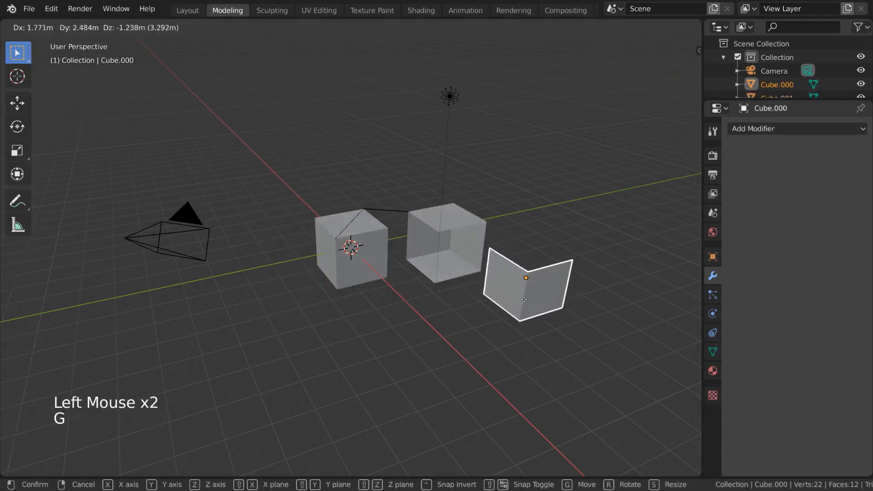
click(451, 215)
key(g)
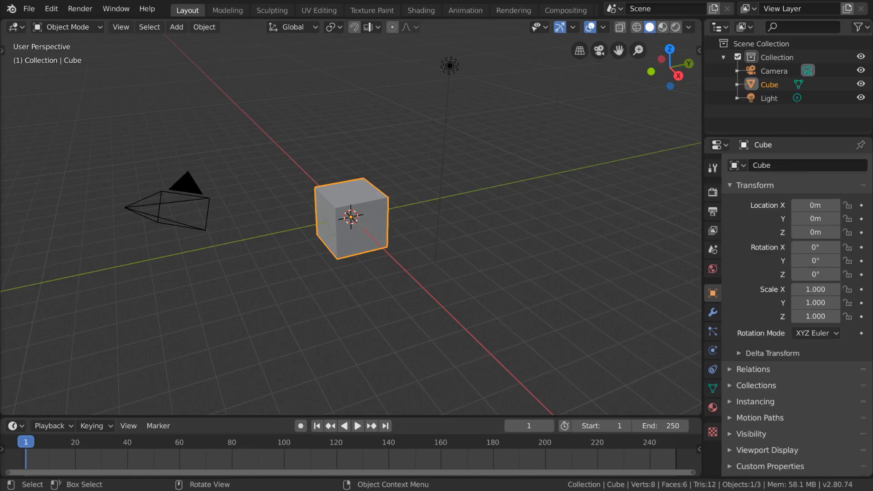
Open the Modeling workspace for the default cube and try moving one of its top corner vertices.
click(230, 14)
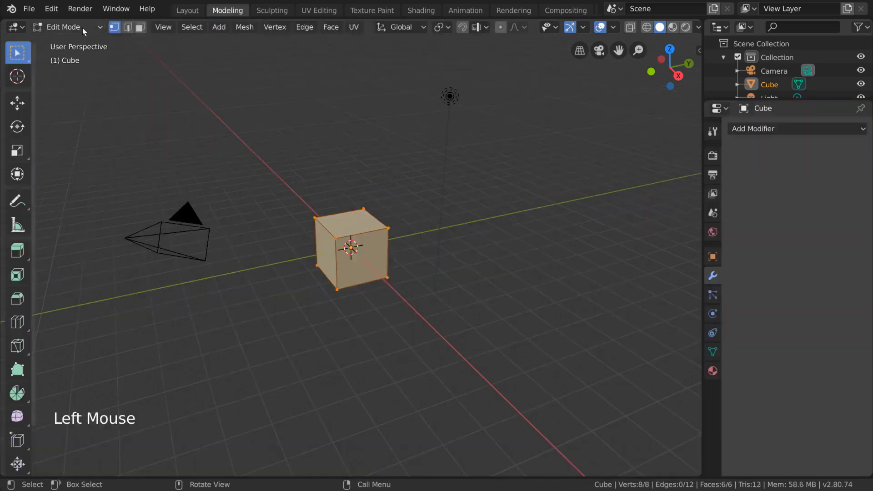
click(313, 219)
key(g)
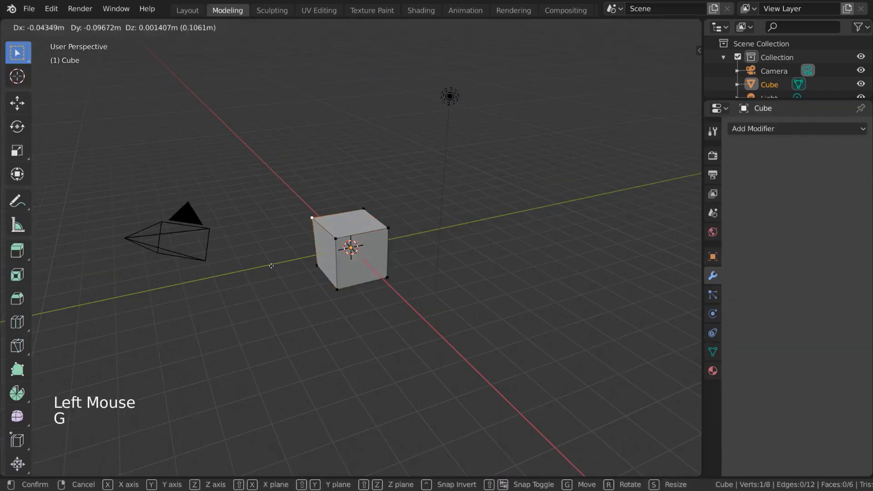
right_click(233, 245)
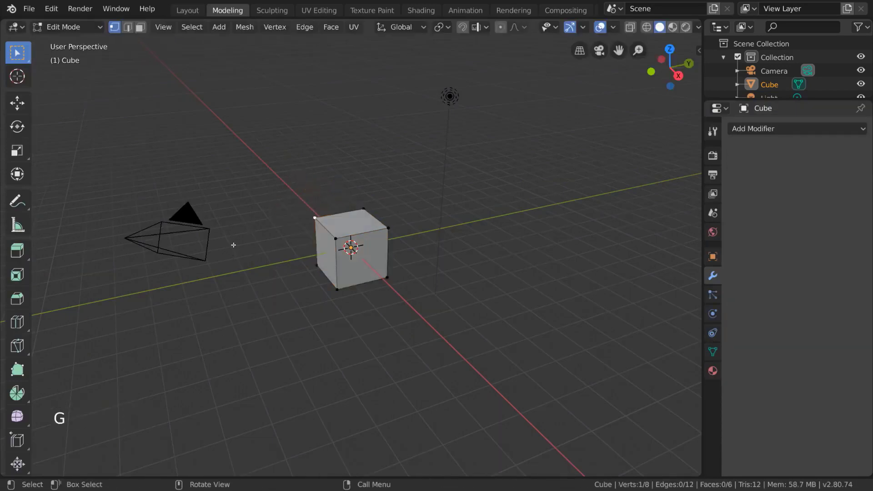
Add the adjacent top vertex to the selection and try rotating and scaling the edge they form.
shift+click(363, 208)
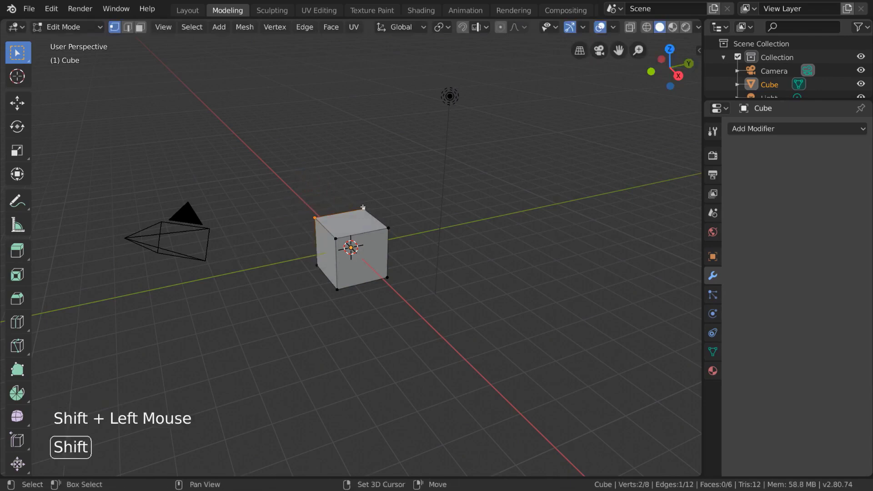
key(r)
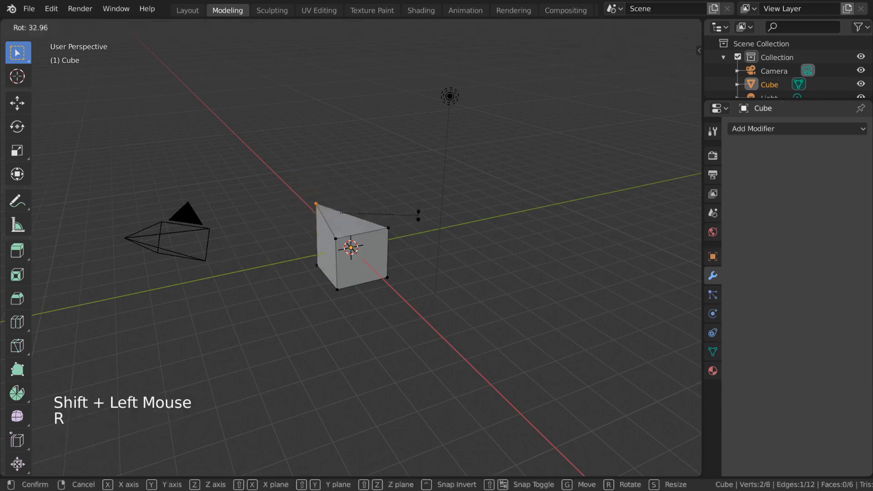
key(s)
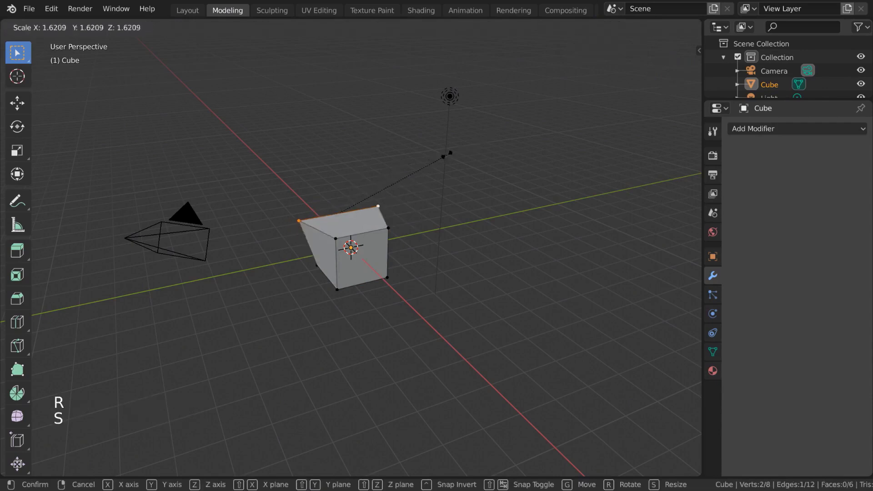
key(Escape)
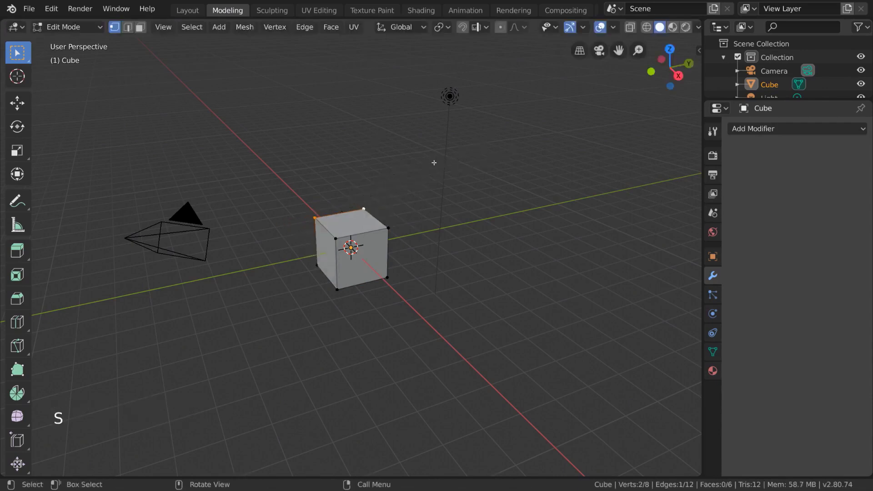
Add the remaining two top vertices and the front bottom vertex to the selection, and try scaling and rotating it.
shift+click(388, 228)
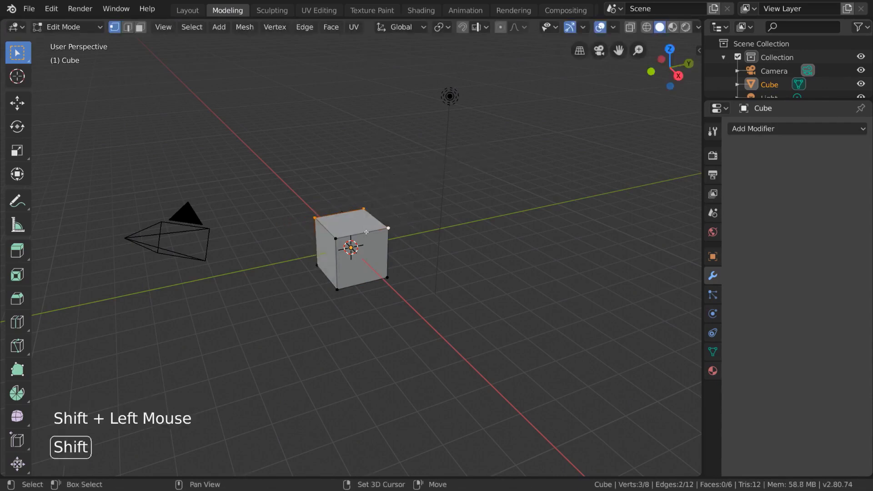
shift+click(331, 239)
shift+click(336, 291)
key(s)
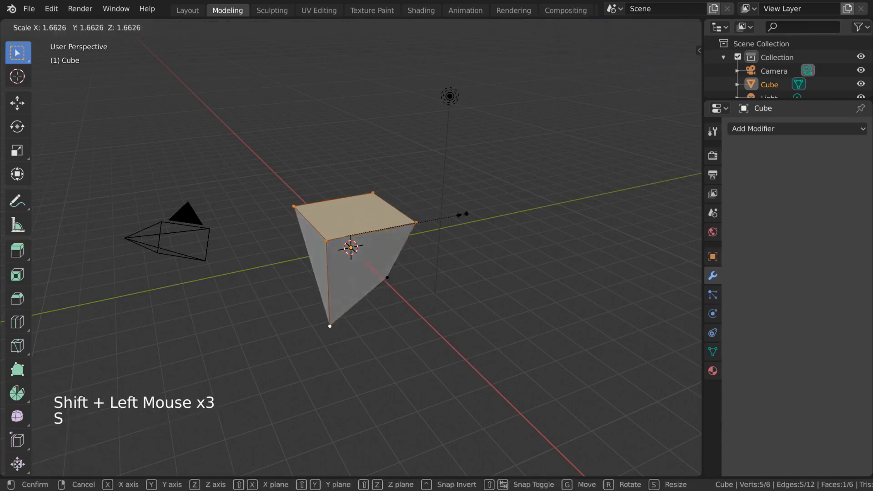
right_click(419, 216)
key(r)
right_click(399, 193)
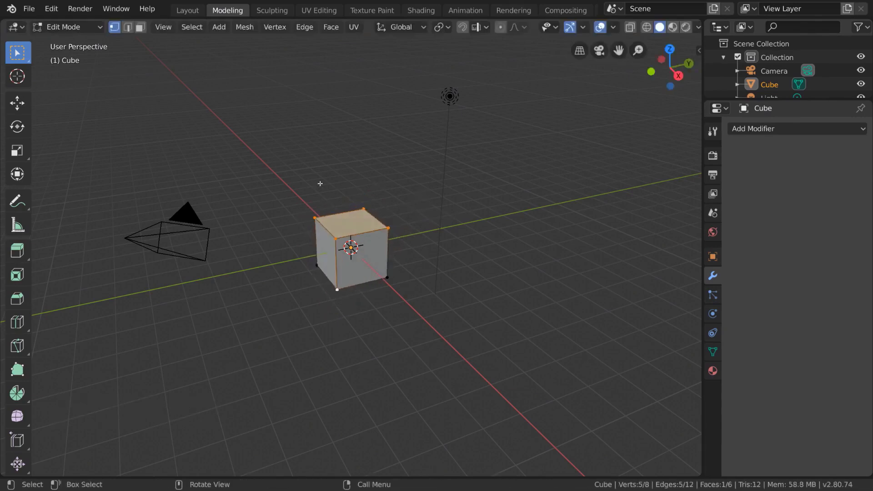
Select the front and right top vertices of the cube and try rotating the edge between them.
click(336, 239)
shift+click(388, 227)
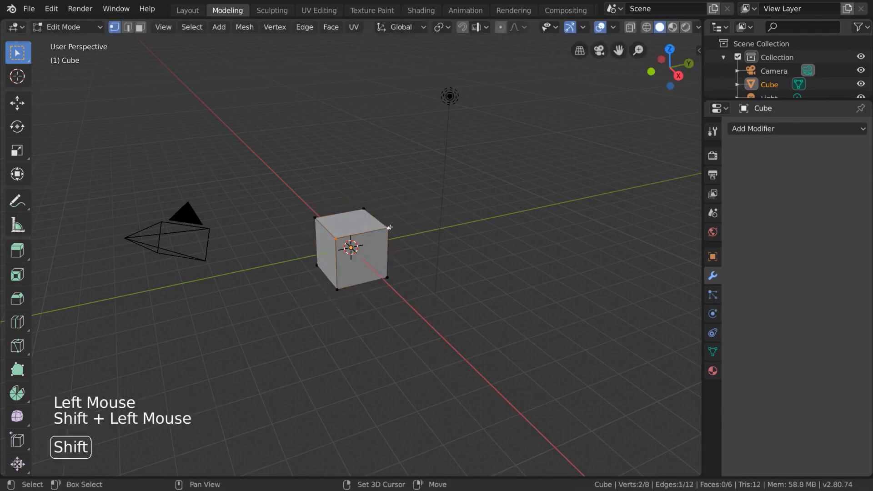
key(r)
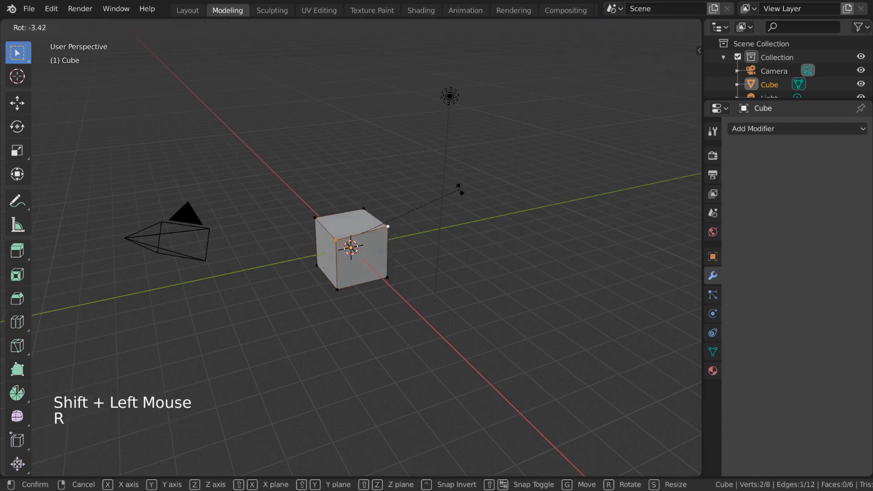
right_click(453, 187)
Add the two remaining top vertices to the selection and try scaling the cube's top face.
shift+click(365, 209)
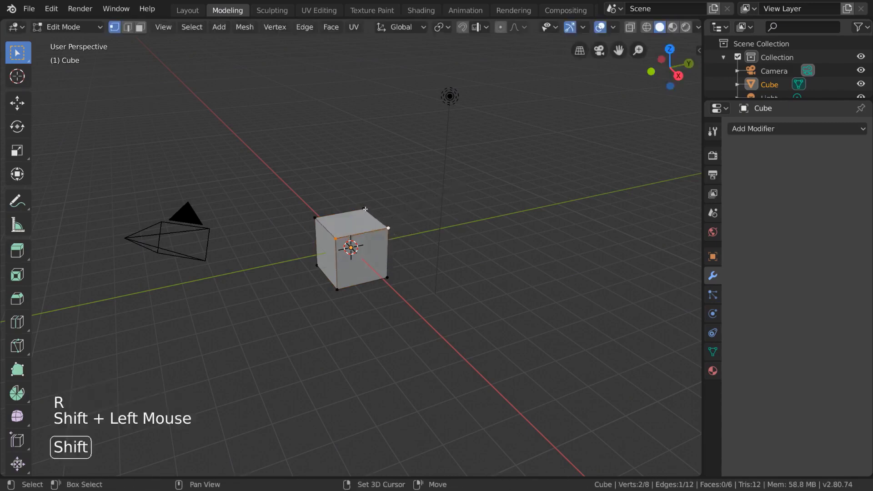
shift+click(312, 216)
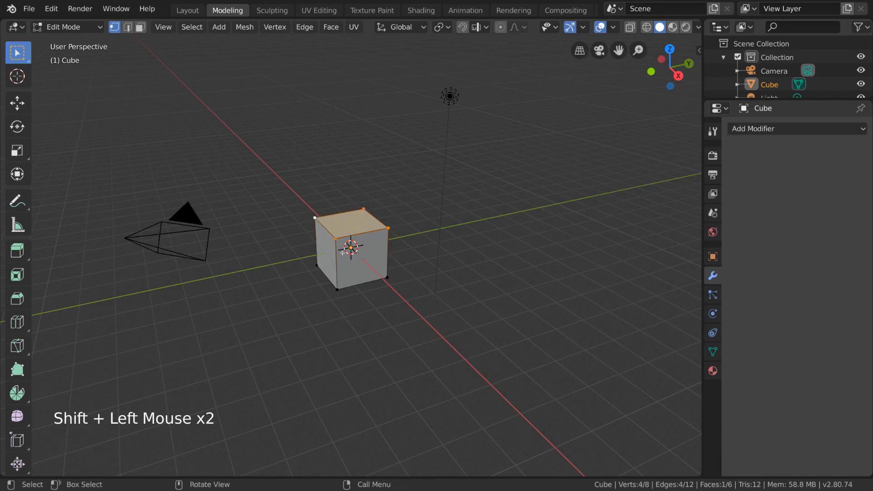
key(s)
right_click(415, 199)
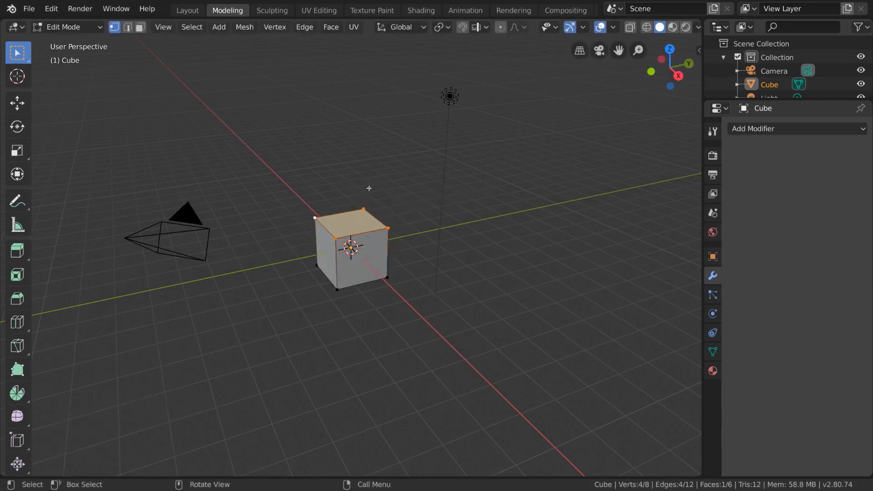
Add the bottom two vertices of the wide front face to the selection and try moving both selected faces.
shift+click(387, 277)
shift+click(338, 289)
key(g)
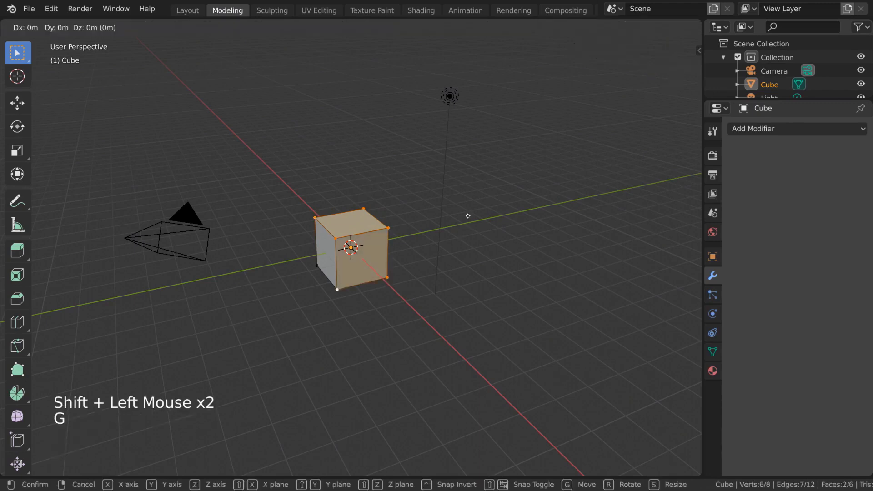
right_click(485, 205)
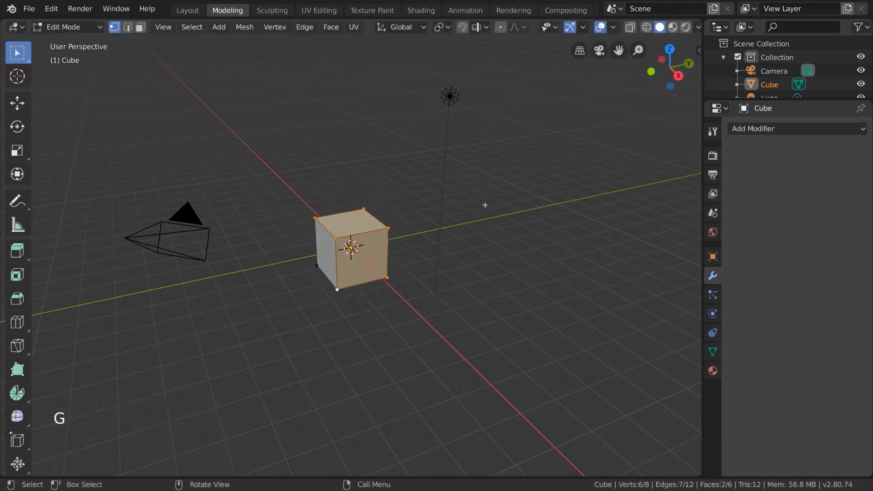
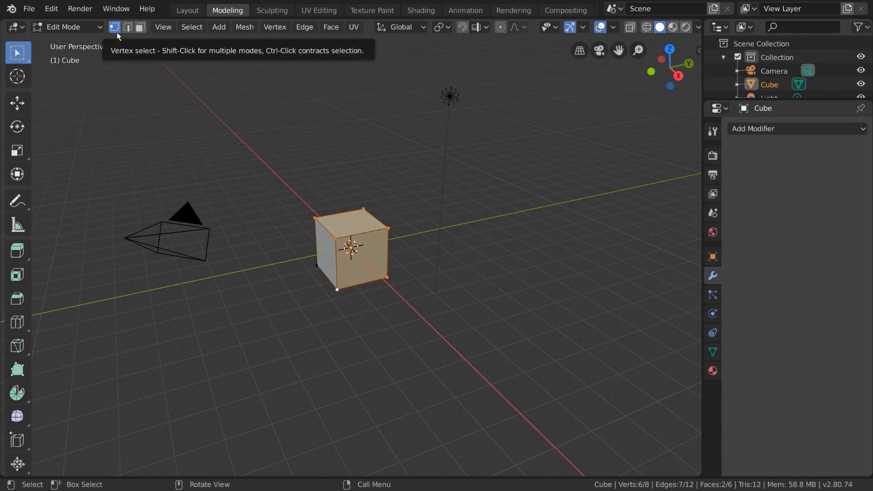
Try the edge and face selection modes, and select two adjacent top edges in edge selection mode.
click(127, 28)
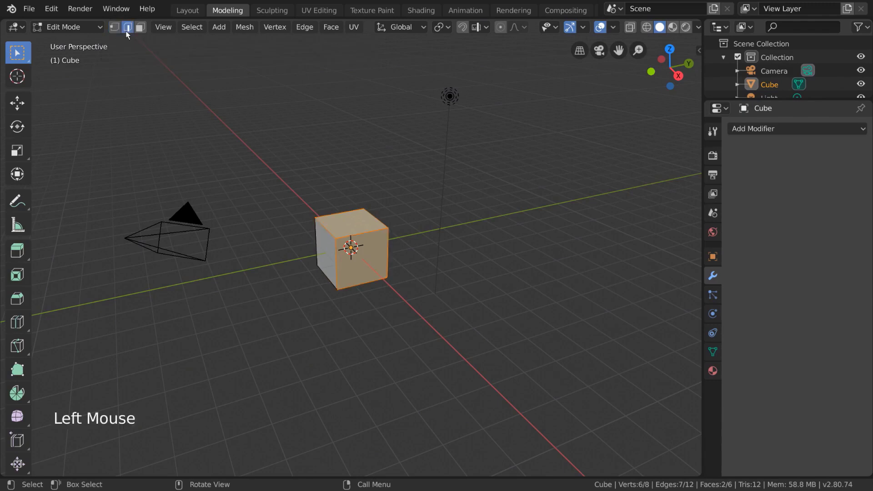
click(141, 28)
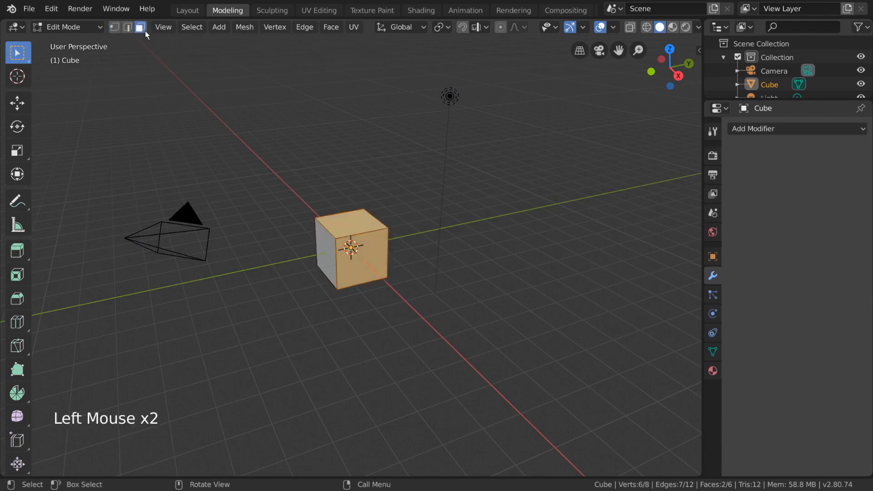
click(129, 28)
click(331, 230)
shift+click(353, 235)
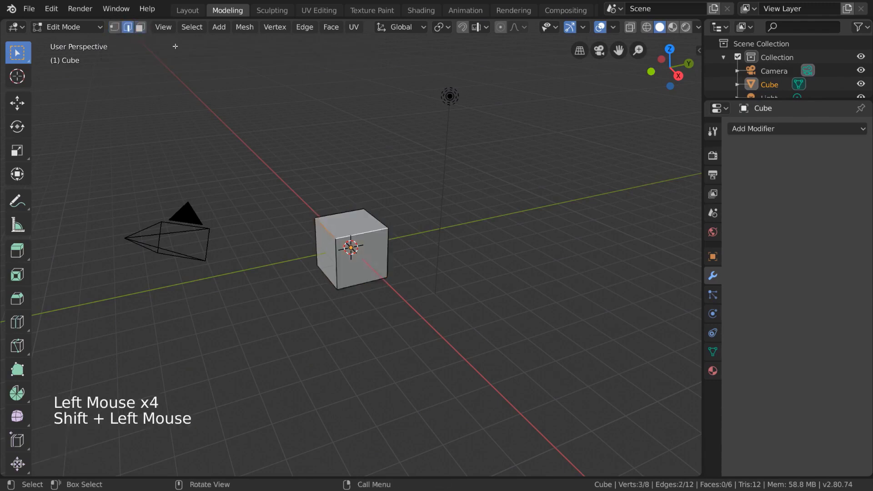
Switch to face selection mode and select the cube's top face and both visible side faces.
click(141, 28)
click(347, 227)
shift+click(363, 259)
shift+click(328, 257)
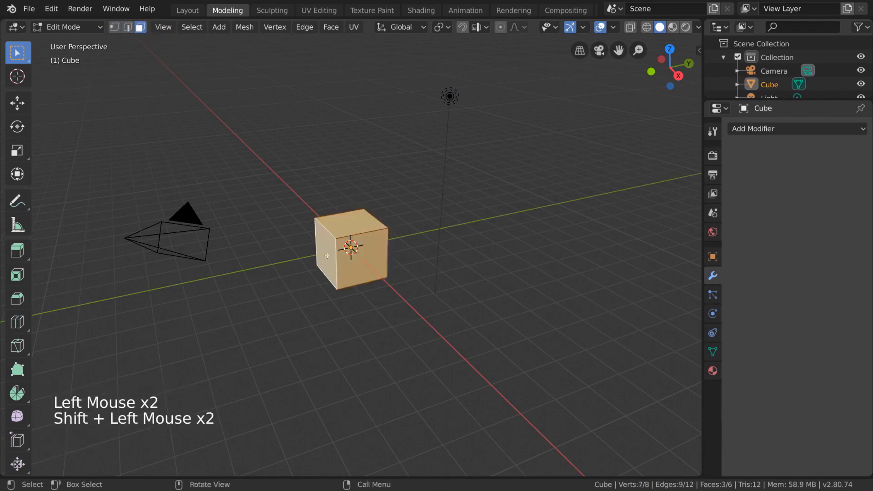
Select only the top face and enable vertex and edge selection alongside face selection.
click(354, 226)
shift+click(115, 30)
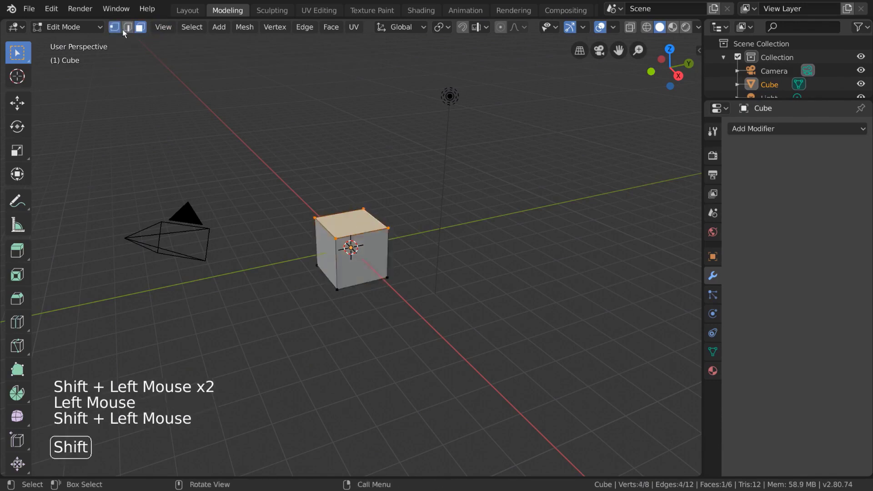
shift+click(124, 29)
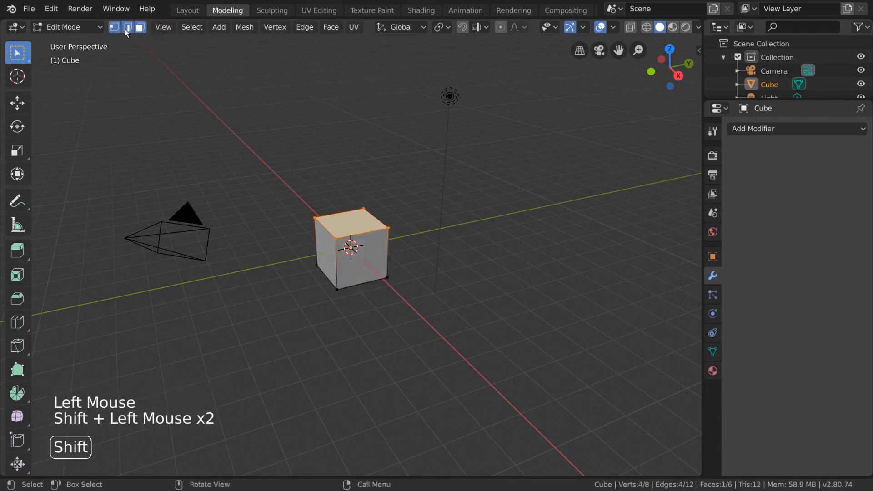
With edge and face selection active, select the wide front face plus a neighbouring top edge, and re-enable vertex selection.
click(332, 262)
click(360, 258)
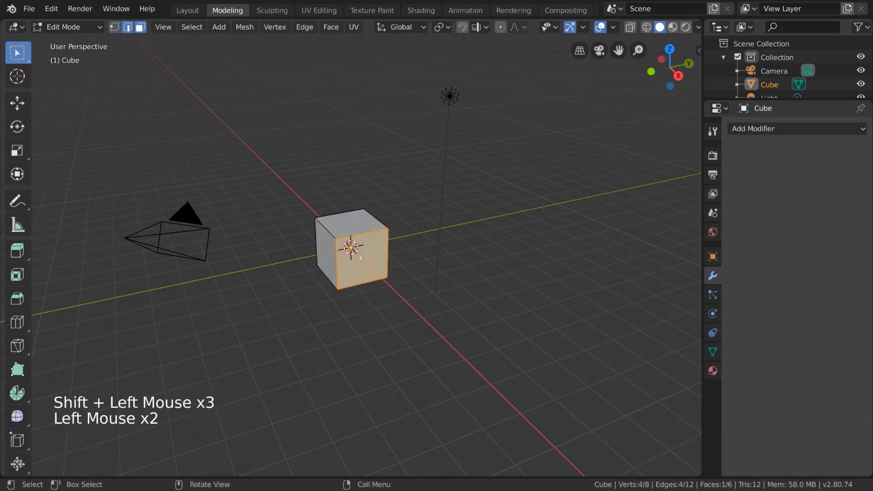
shift+click(373, 232)
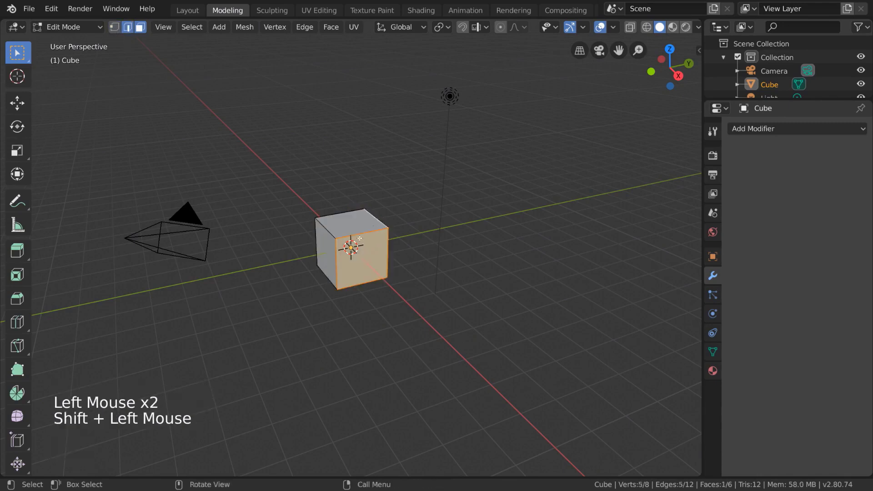
shift+click(115, 27)
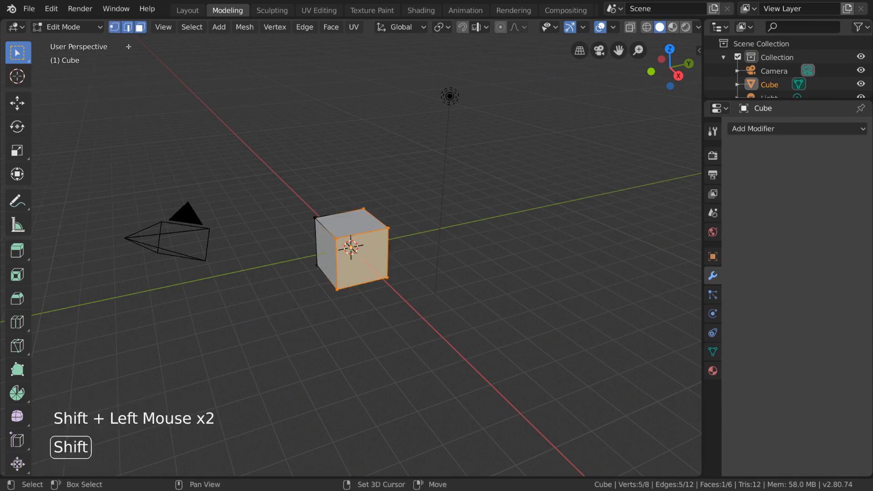
Select individual vertices, edges and faces of the cube in turn with all three selection modes active, ending on the wide front face.
click(315, 218)
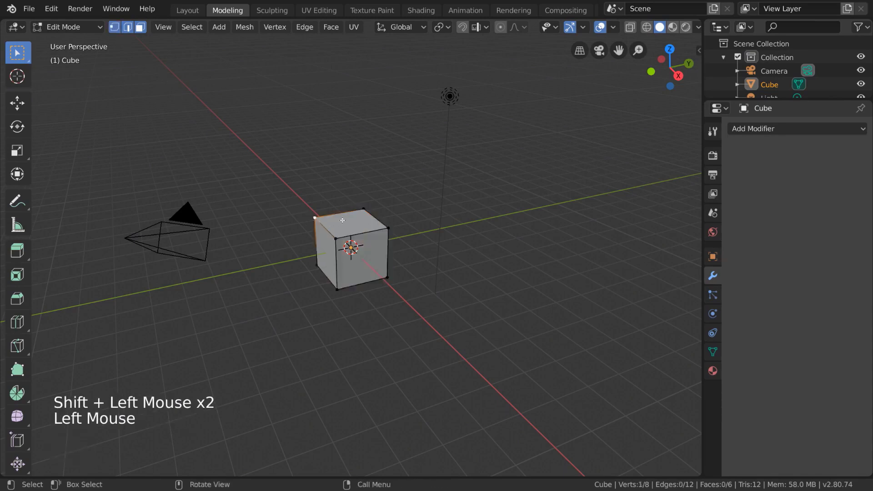
click(343, 220)
click(337, 239)
click(362, 255)
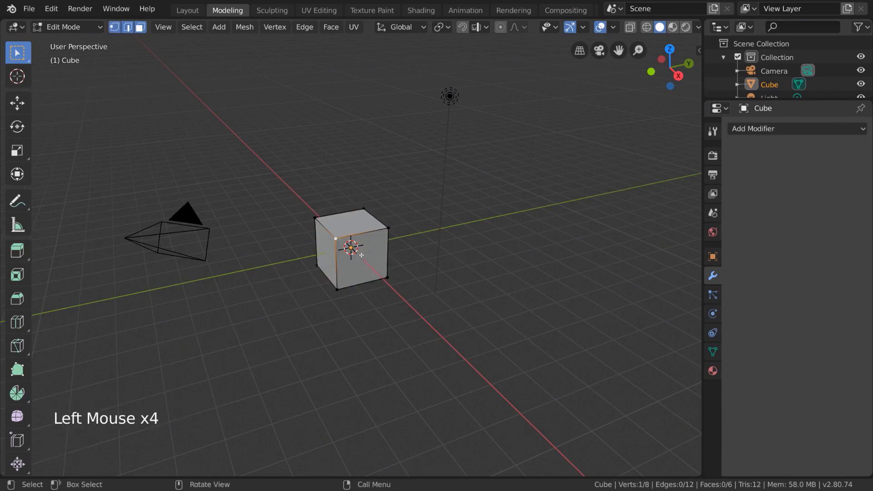
click(385, 250)
click(388, 229)
click(366, 207)
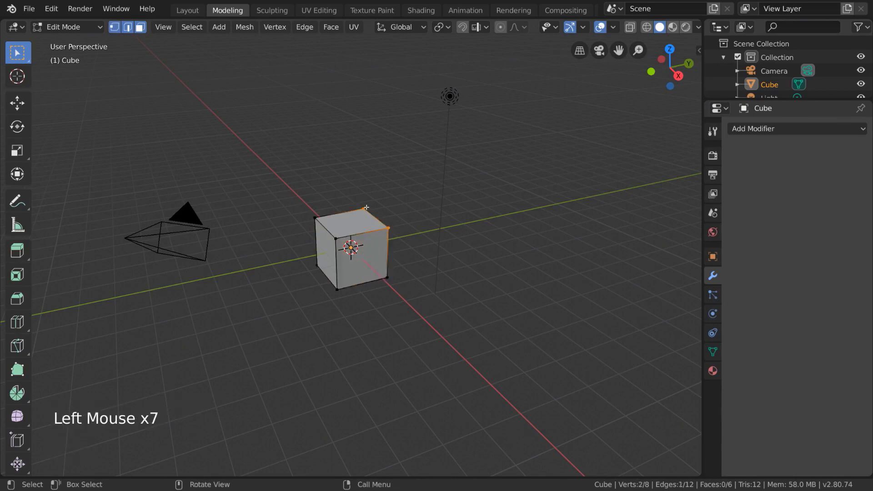
click(365, 208)
click(372, 261)
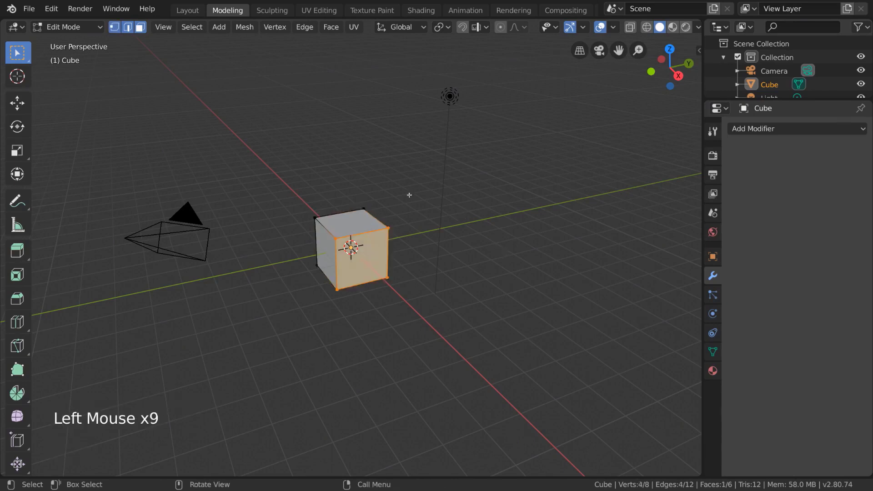
Try the Box Select and Circle Select tools and cancel them without changing the selection.
key(b)
key(c)
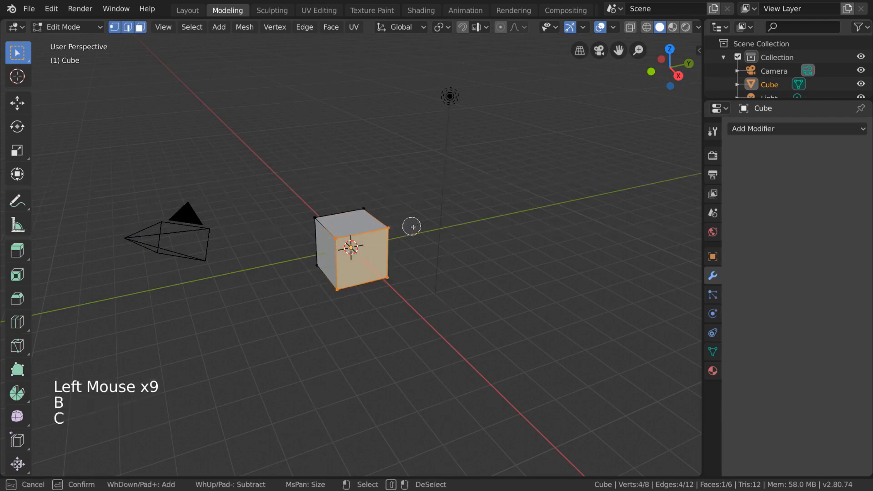
key(Escape)
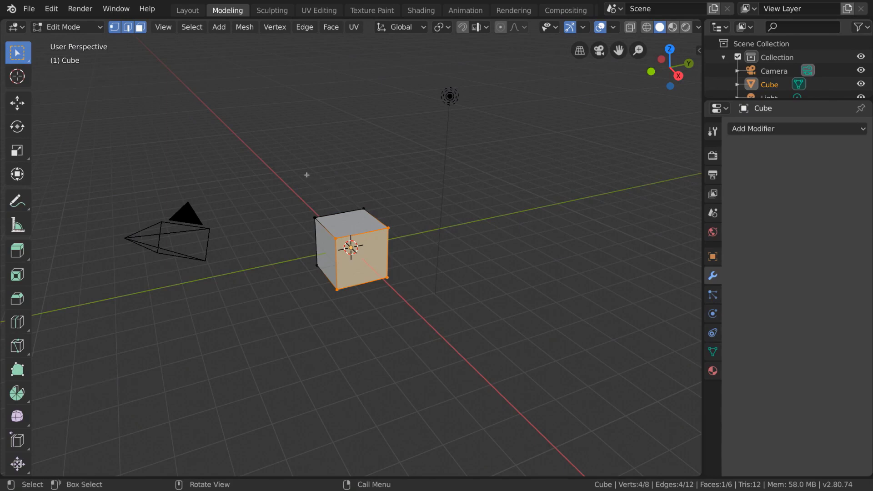
Switch the cube's selection mode from vertex to edge and on to face.
key(1)
key(2)
key(3)
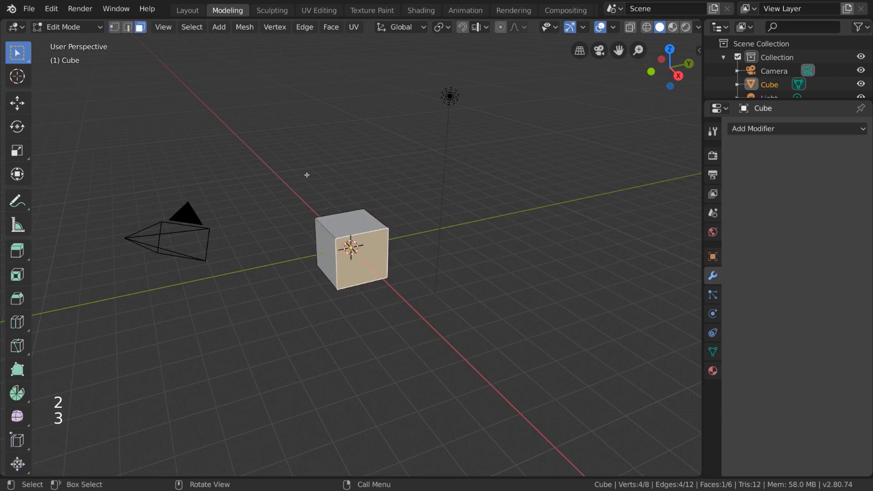
Add vertex and edge selection to the active face selection mode, and toggle face selection off and on.
key(shift)
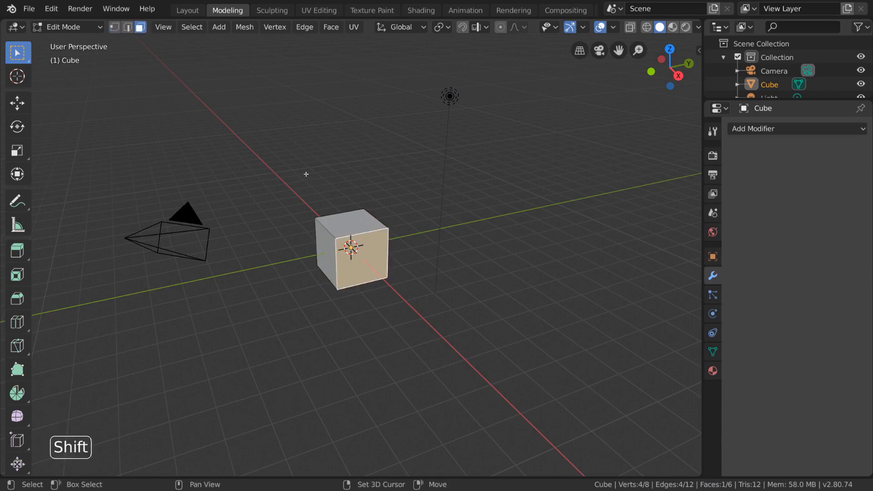
key(shift+1)
key(shift+2)
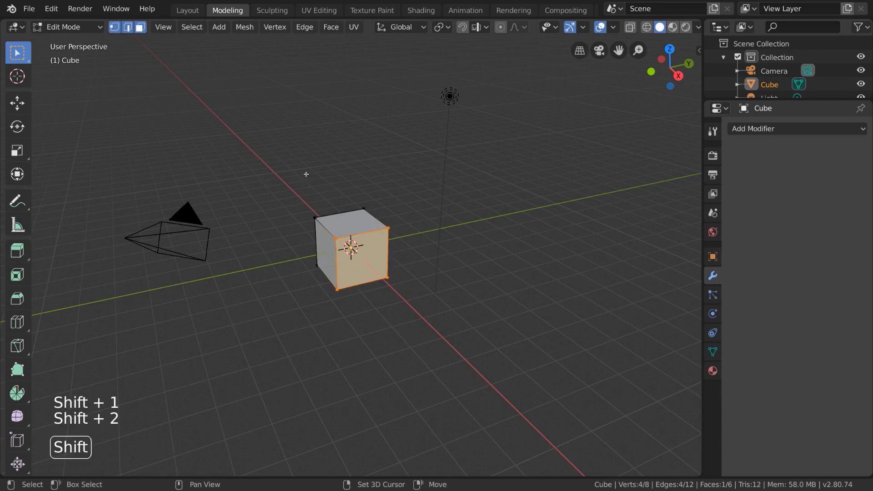
key(shift+3)
key(shift+3)
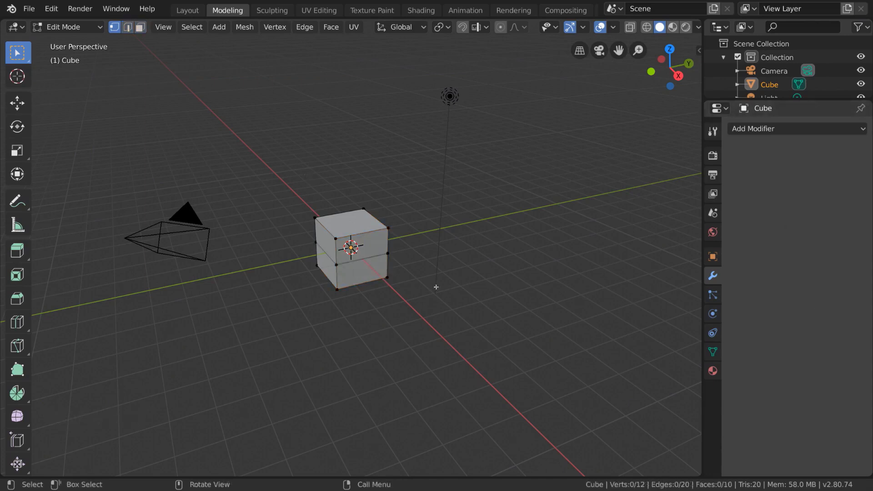
Cycle through the edge and face selection modes, return to vertex selection, and loop-select the horizontal edge loop around the cube's middle.
click(130, 34)
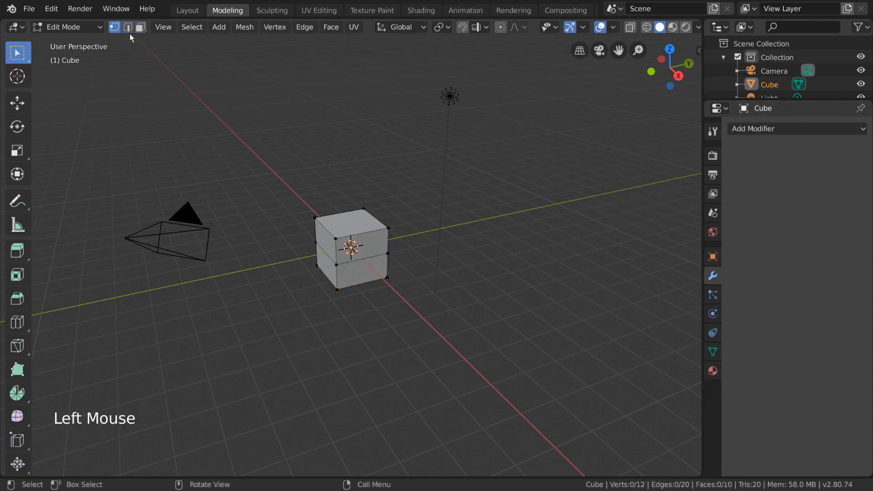
click(129, 31)
click(136, 29)
click(117, 27)
alt+click(324, 251)
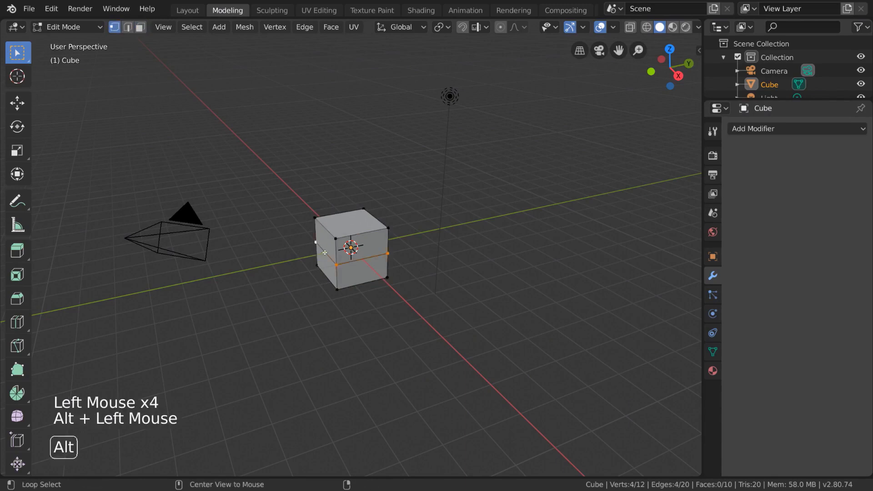
In wireframe shading and face selection mode, loop-select the upper and lower rings of side faces, and return to solid shading.
key(z)
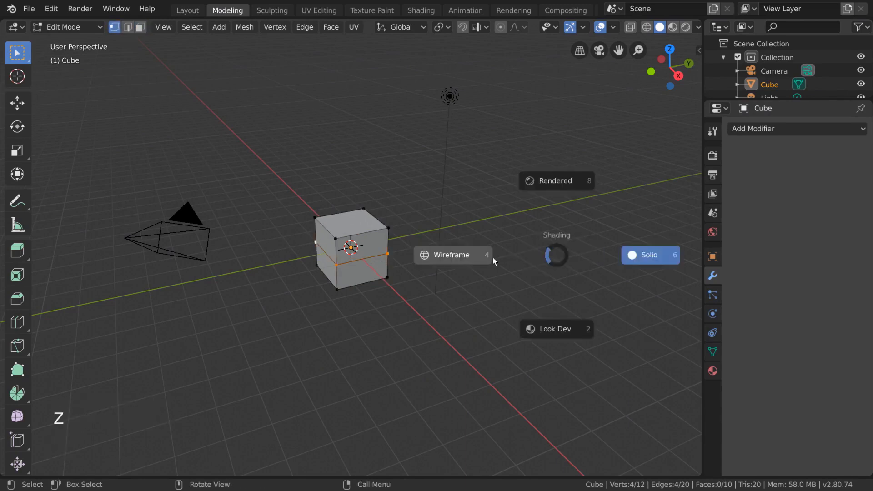
scroll(487, 269, up, 6)
middle_drag(487, 269, 532, 264)
click(128, 27)
click(139, 27)
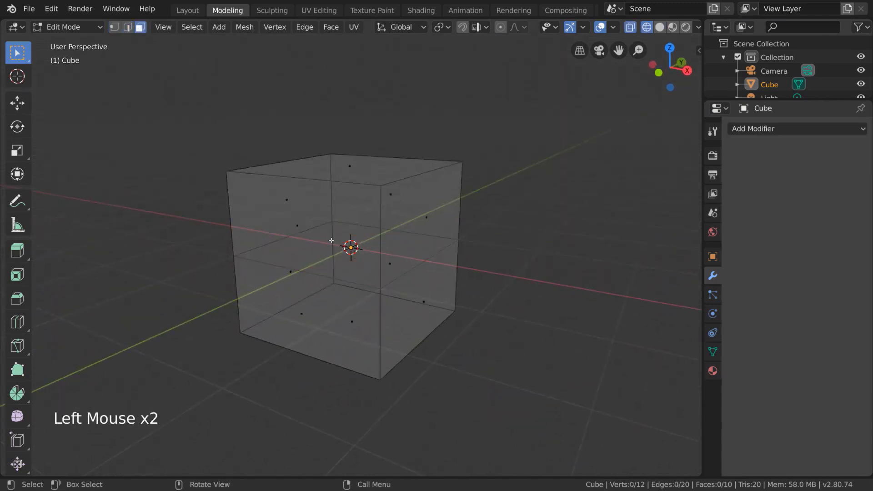
alt+click(383, 250)
alt+click(383, 322)
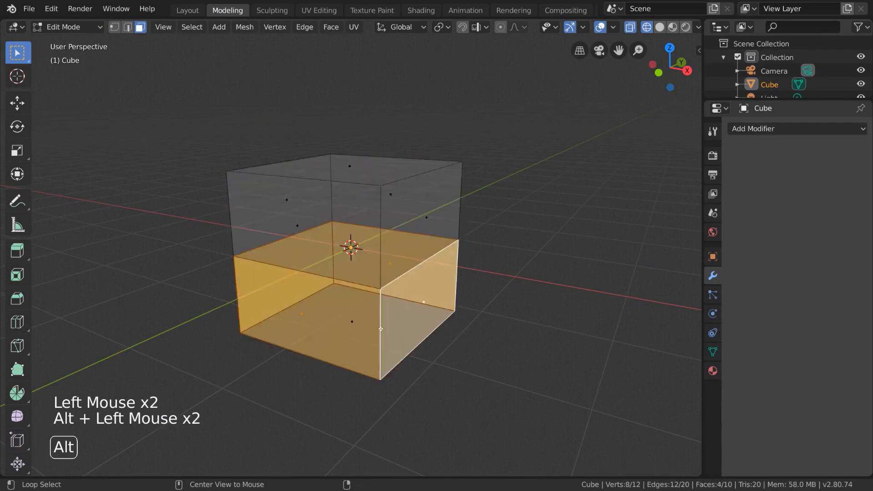
mouse_move(496, 289)
middle_down()
mouse_move(483, 274)
mouse_move(423, 250)
mouse_move(486, 259)
mouse_move(408, 246)
middle_up()
key(z)
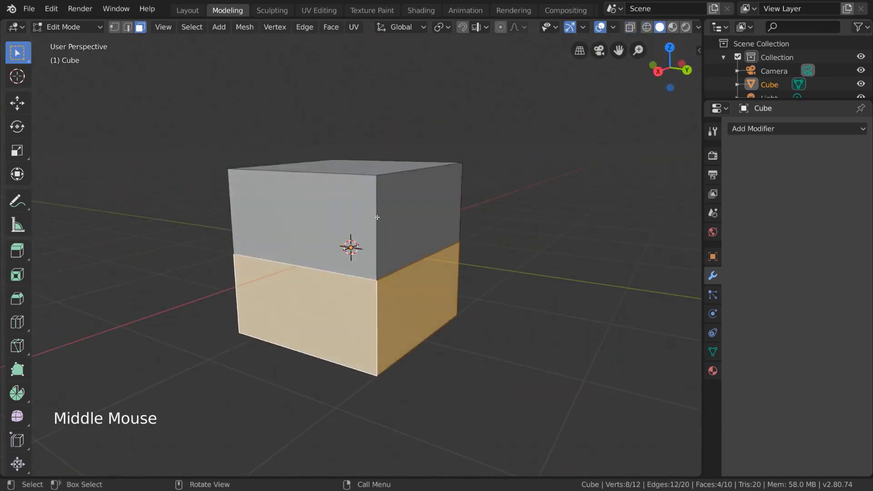
Loop-select the middle edge loop in vertex selection mode and switch to face selection mode.
click(116, 27)
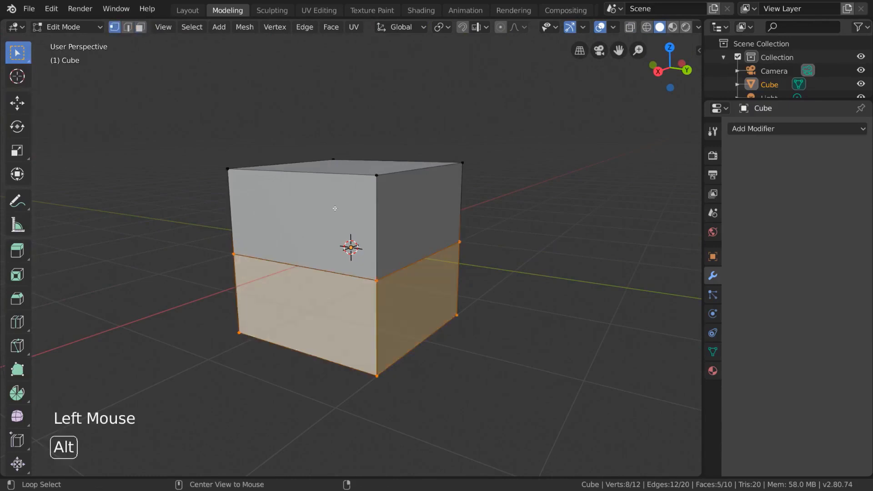
alt+click(368, 278)
middle_drag(401, 270, 386, 259)
alt+click(417, 251)
click(141, 27)
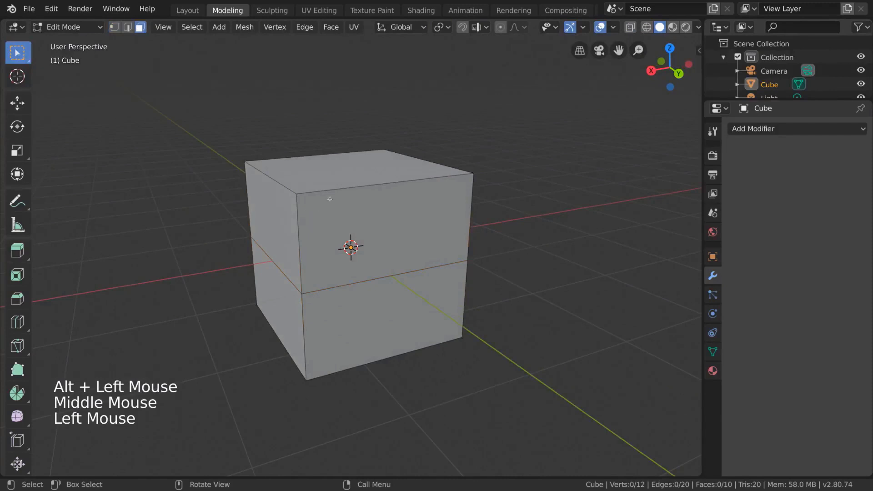
Alternate between loop-selecting the vertical face loop across the top front edge and the upper horizontal ring of side faces.
alt+click(342, 189)
alt+click(290, 232)
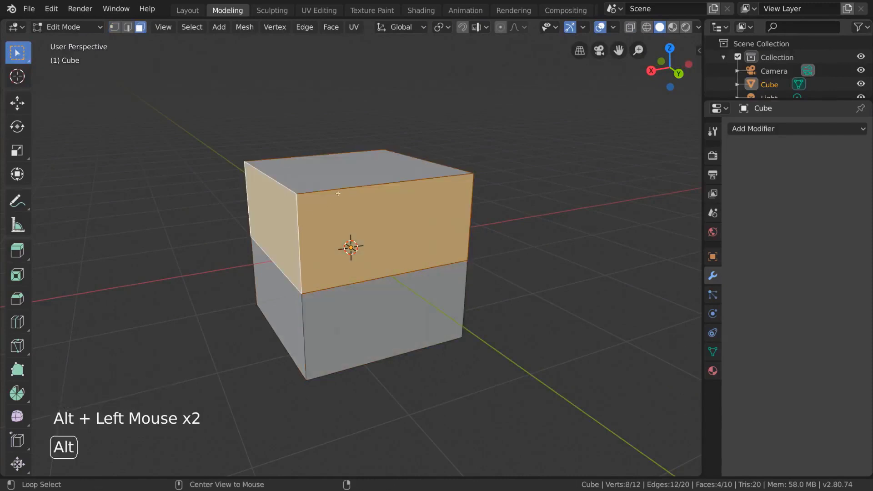
alt+click(348, 190)
alt+click(299, 240)
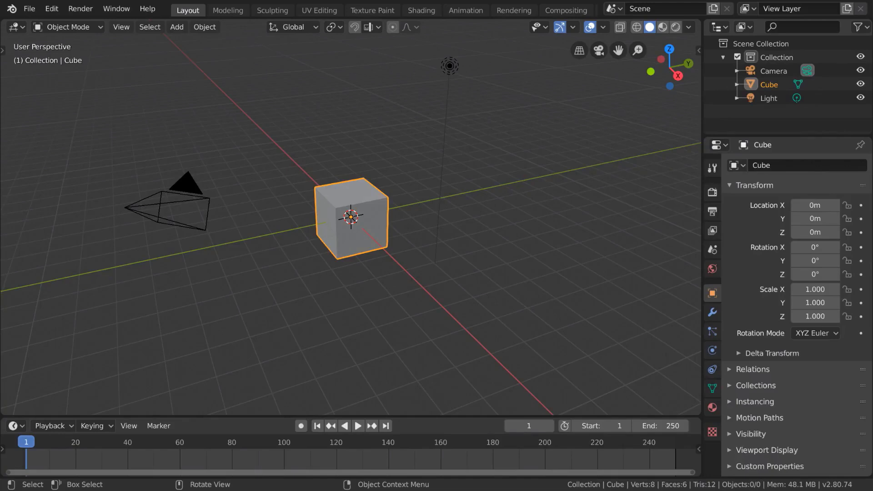
Switch to the Modeling workspace and select the cube's top face in face selection mode.
click(228, 10)
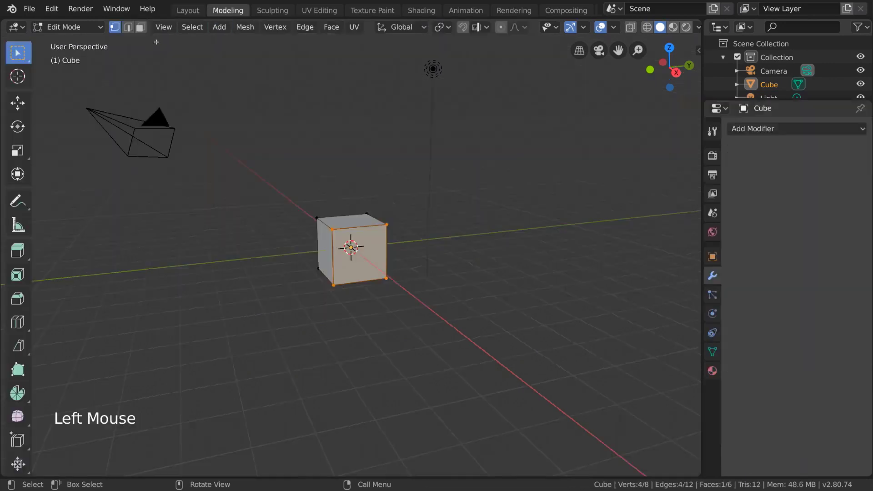
click(141, 28)
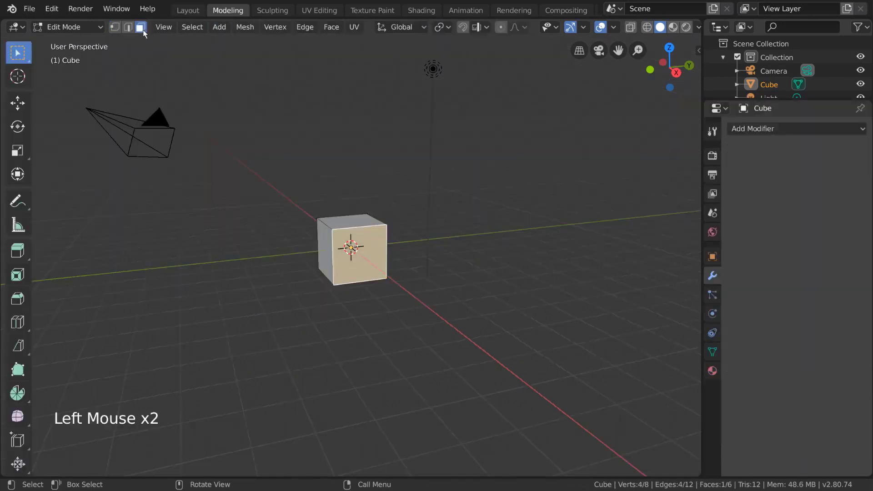
click(353, 224)
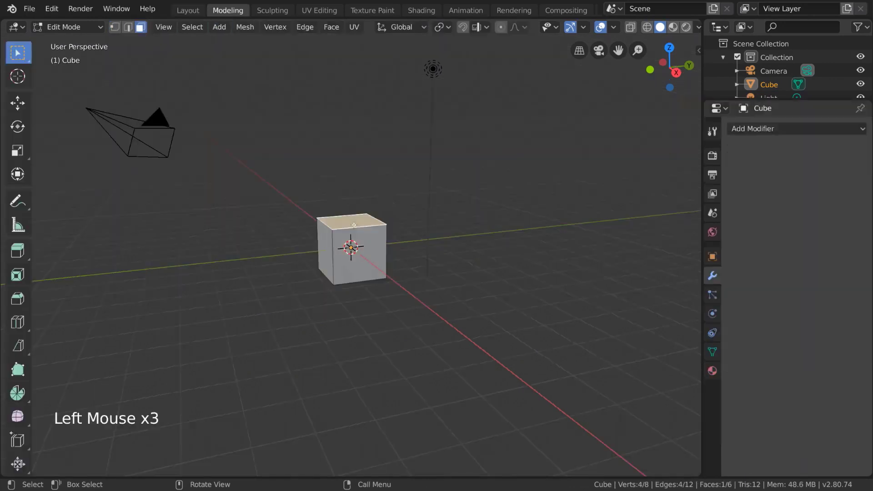
Activate the Extrude Region tool, select the cube's visible side faces in turn, and reselect the top face.
click(18, 250)
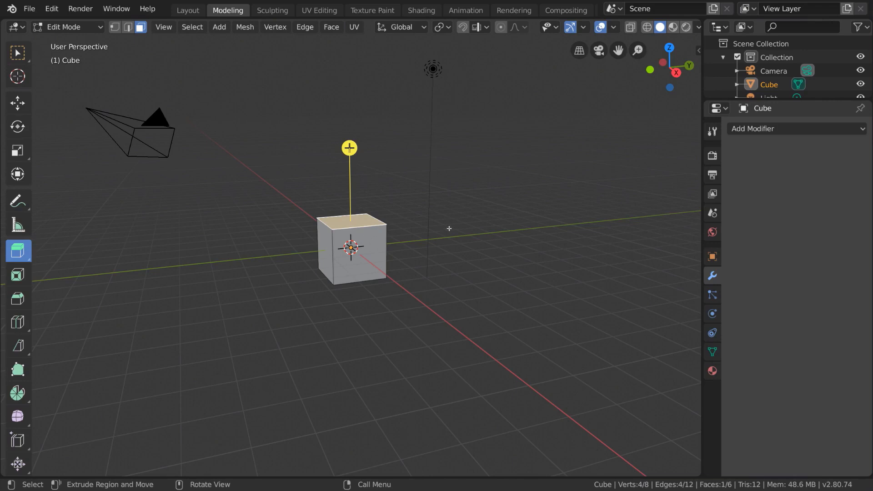
click(326, 256)
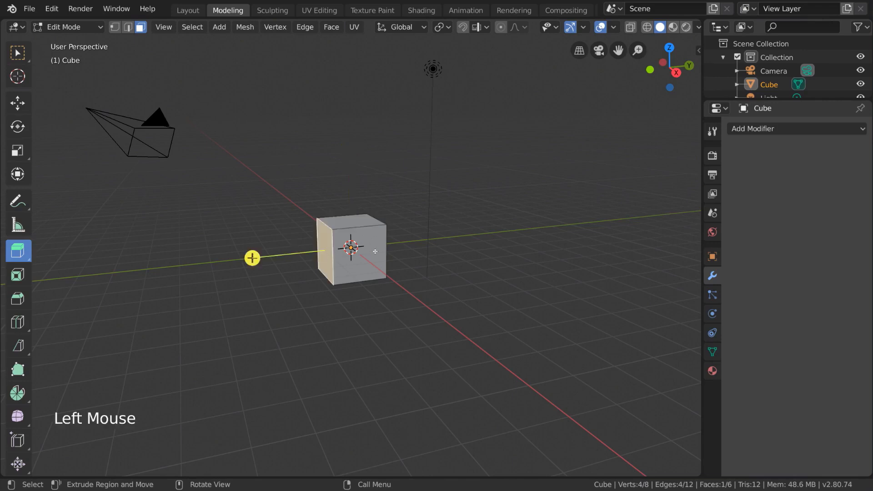
click(367, 255)
click(353, 224)
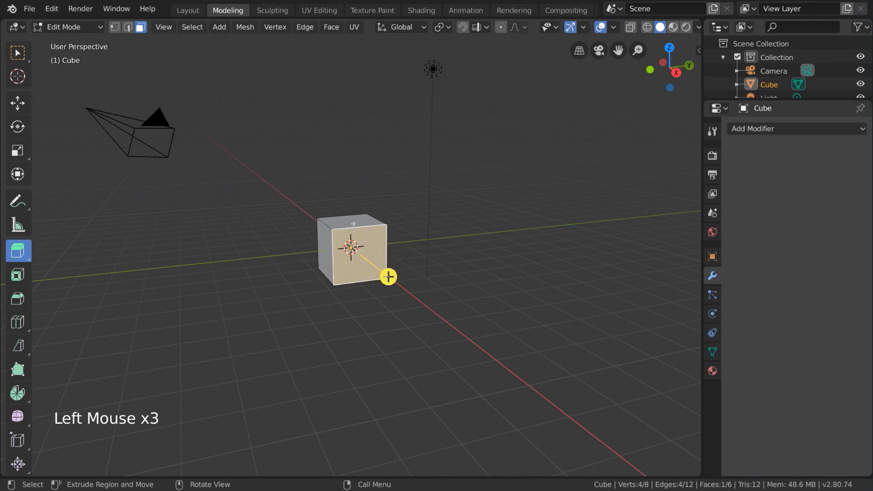
click(321, 250)
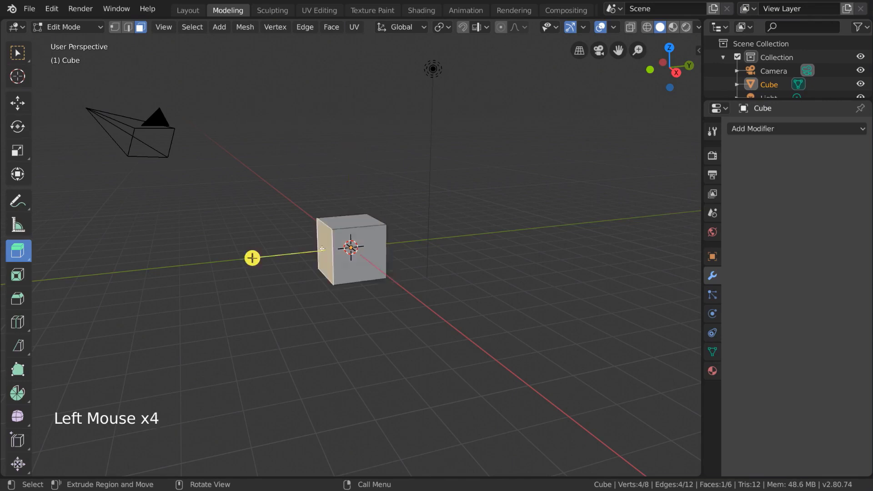
click(363, 219)
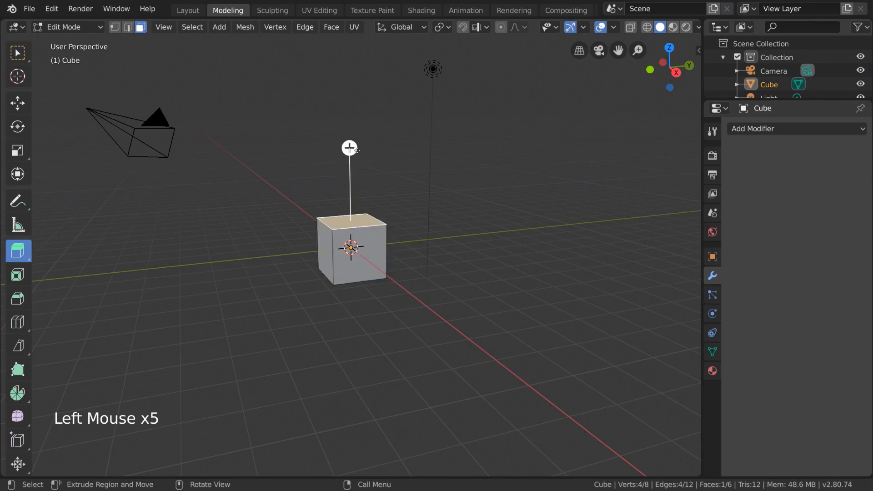
Extrude the cube's top face straight upward, and extrude it again freely at a slant away from the column.
drag(350, 148, 381, 61)
middle_drag(422, 142, 236, 199)
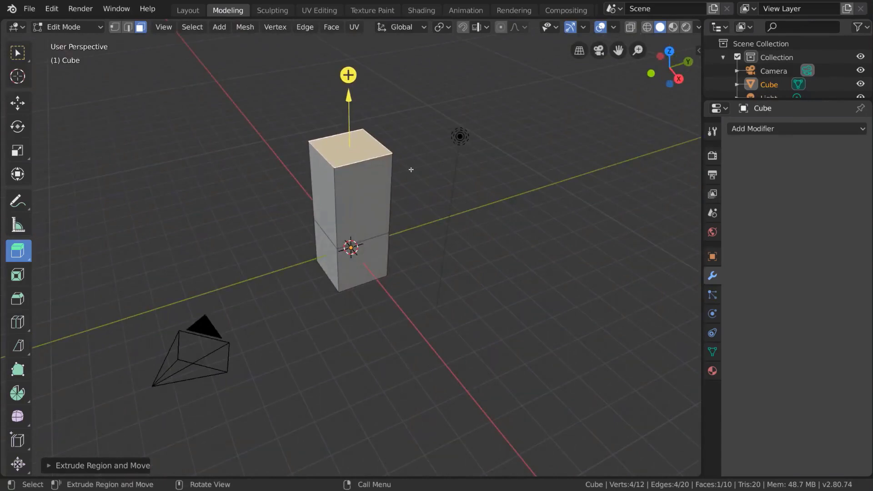
drag(437, 86, 343, 26)
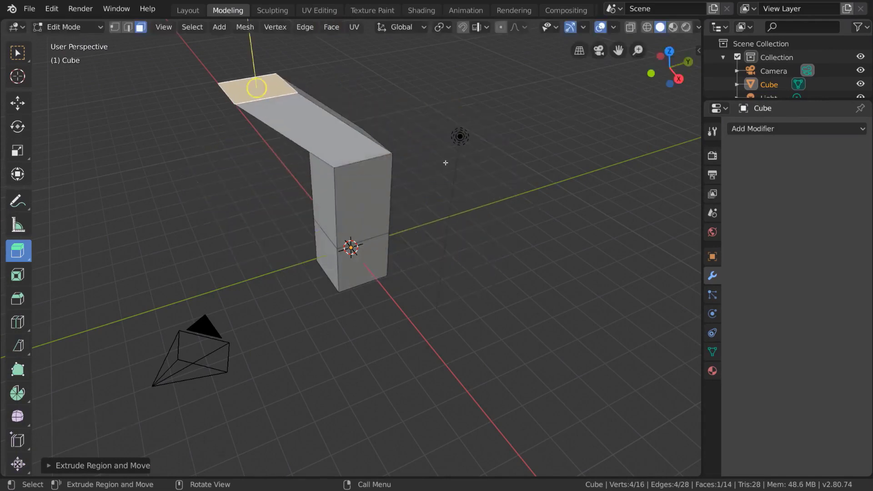
Select both stacked front faces plus the lower adjacent side face, and examine the extrude handle's direction from several angles.
middle_drag(420, 205, 418, 175)
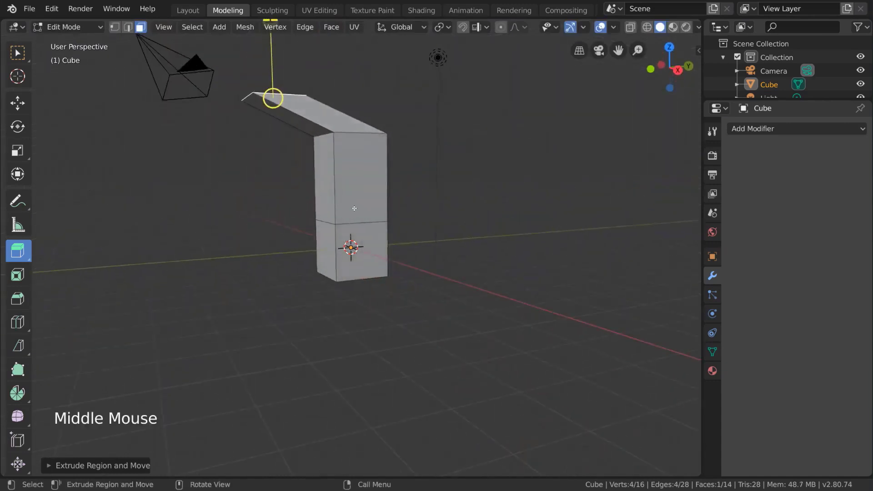
click(363, 186)
shift+click(364, 244)
shift+click(327, 245)
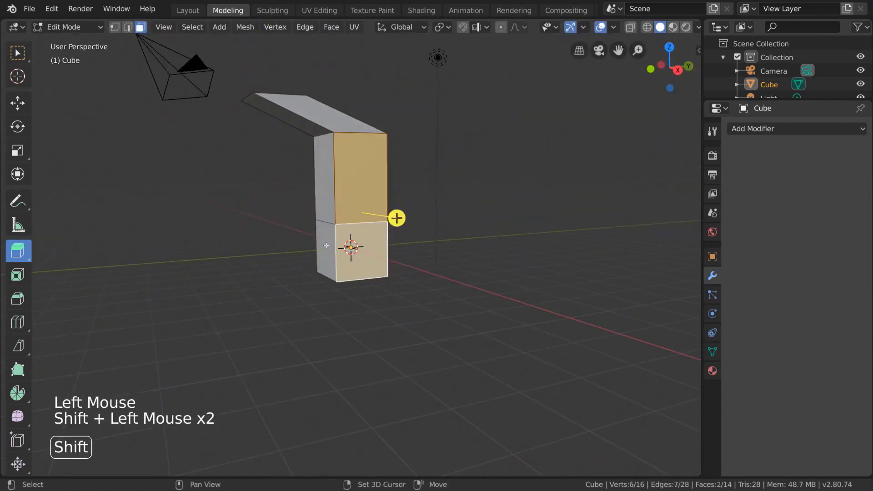
mouse_move(414, 221)
middle_down()
mouse_move(467, 238)
mouse_move(457, 255)
mouse_move(432, 251)
mouse_move(456, 234)
mouse_move(495, 226)
mouse_move(466, 293)
mouse_move(384, 201)
mouse_move(396, 218)
mouse_move(422, 221)
middle_up()
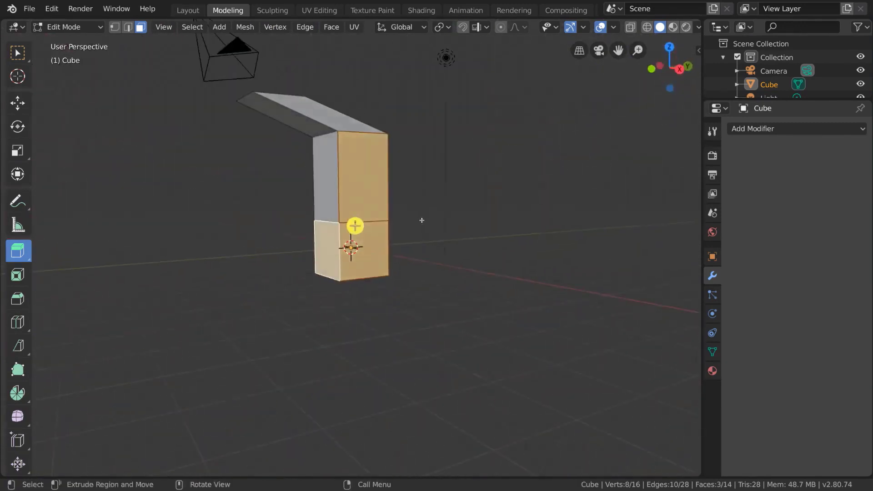
middle_drag(390, 250, 292, 246)
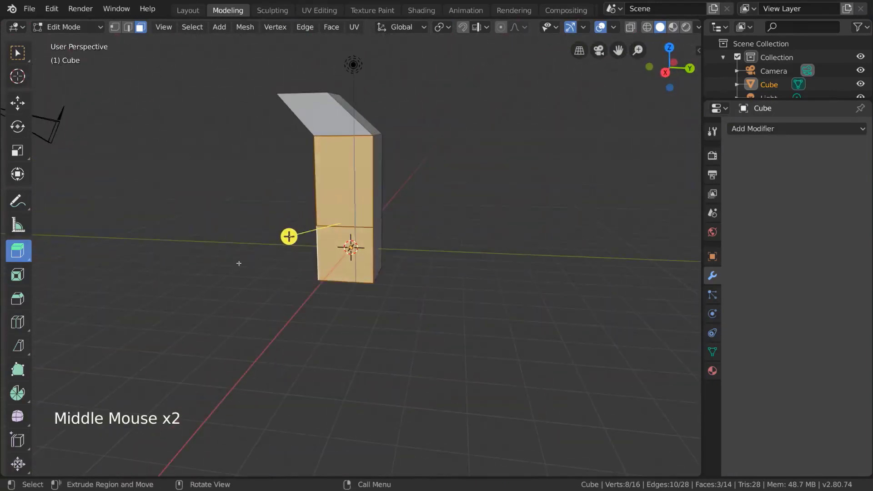
middle_drag(239, 263, 375, 236)
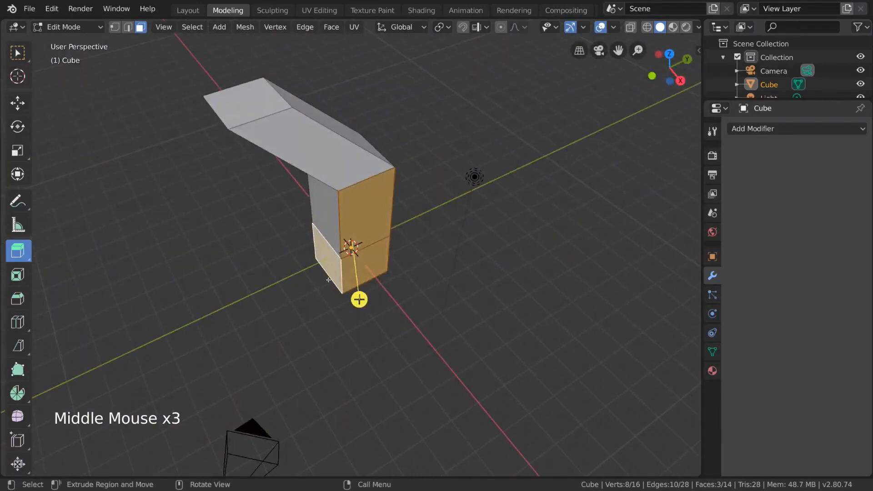
middle_drag(395, 330, 393, 263)
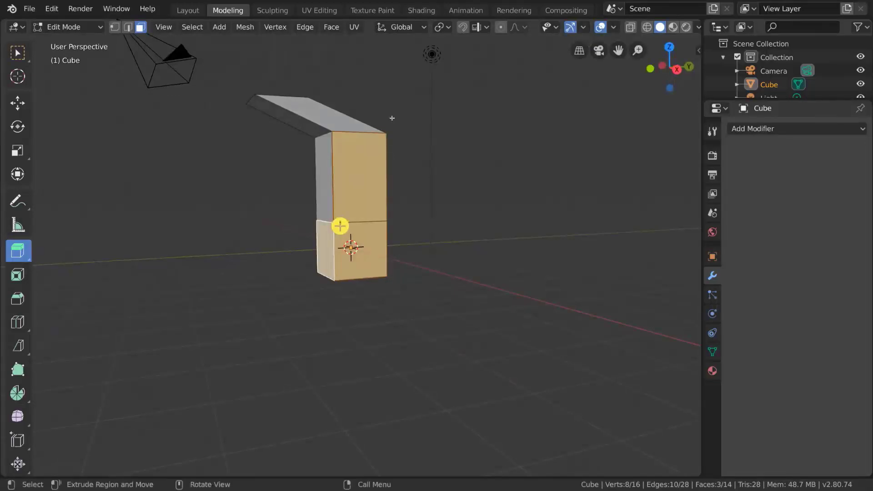
Extrude the column's lower X-facing side face in place and pull it outward along the X axis with the Move tool.
middle_drag(375, 224, 263, 280)
click(291, 267)
drag(262, 280, 214, 268)
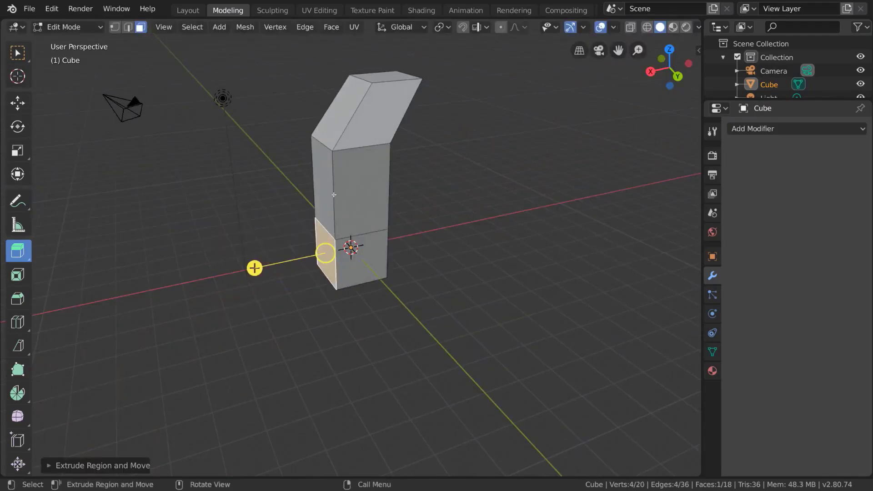
click(17, 103)
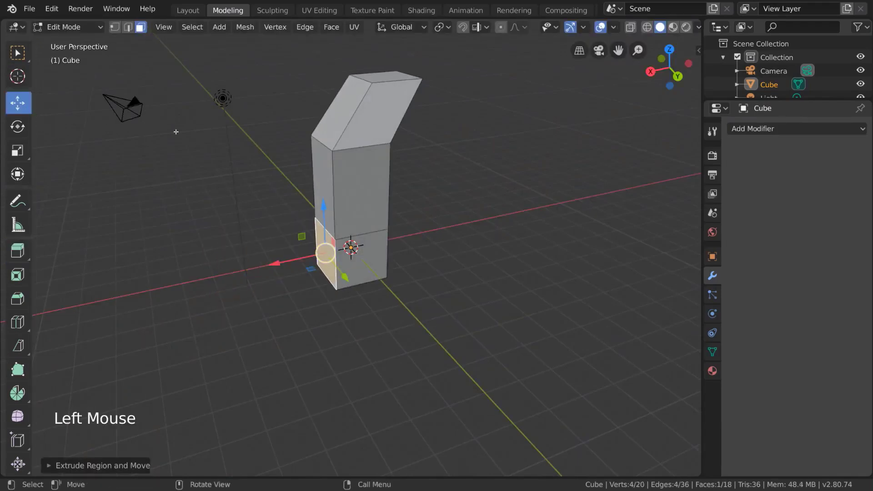
drag(285, 265, 230, 278)
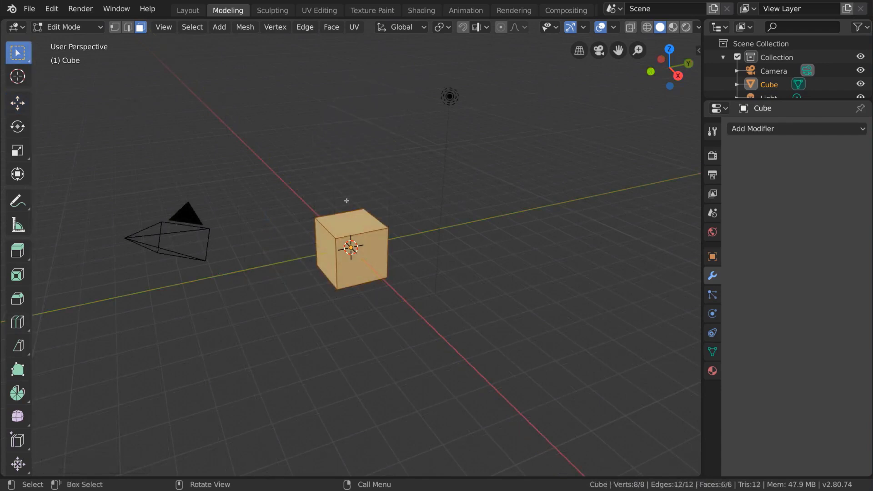
Extrude the plain cube's top face in place, scale it down, and extrude the smaller face upward as a second tier.
click(348, 230)
click(17, 251)
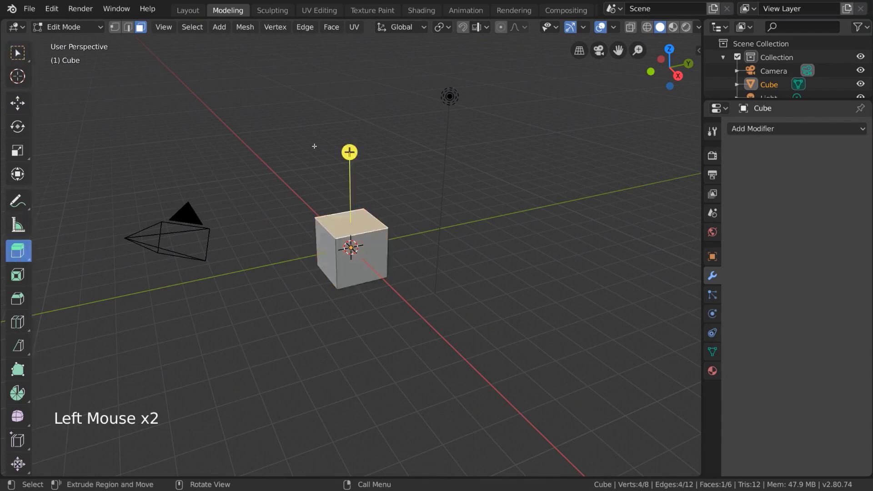
drag(349, 152, 357, 108)
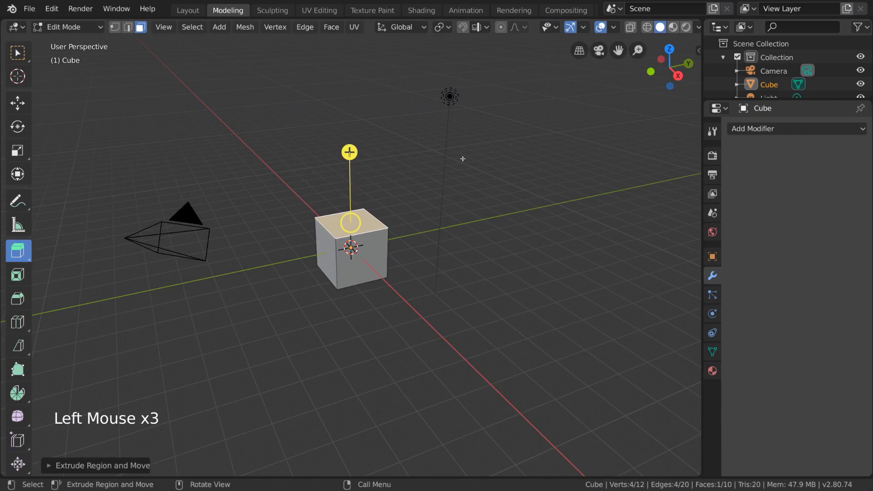
key(s)
click(466, 185)
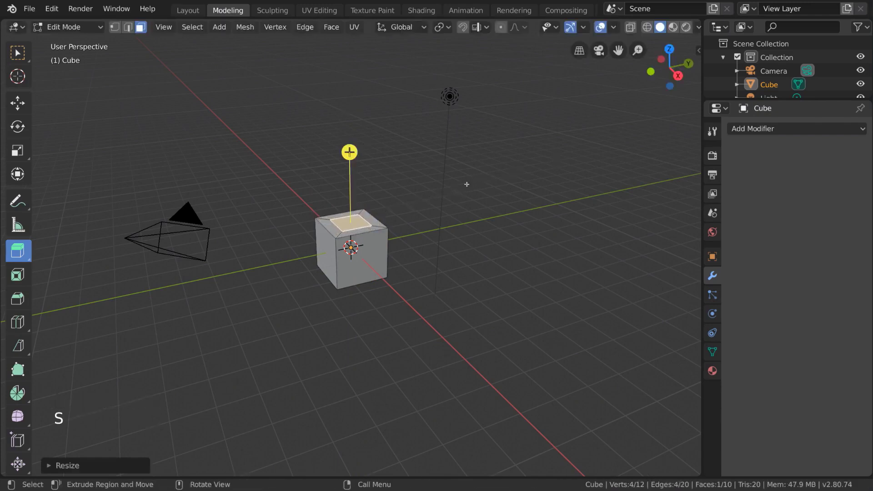
drag(350, 152, 355, 120)
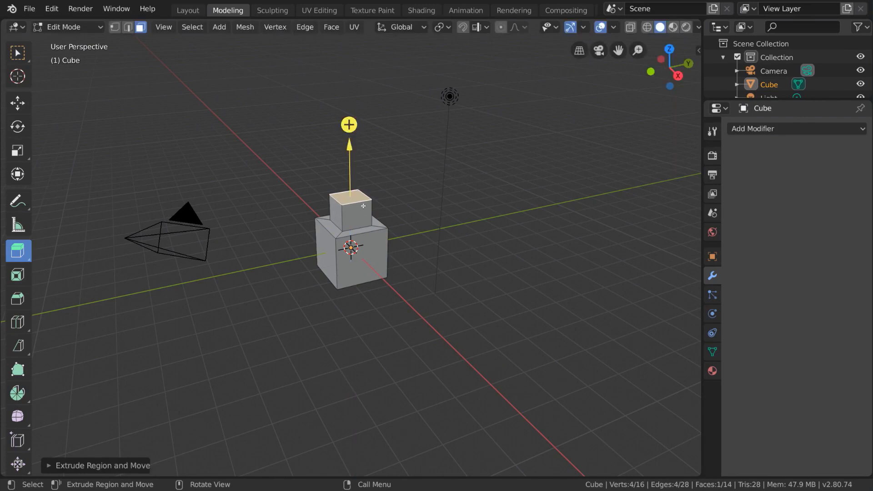
Add a smaller third tier by extruding the top face, scaling it to about 0.51 and extruding upward; undo one further extrusion.
drag(349, 125, 349, 124)
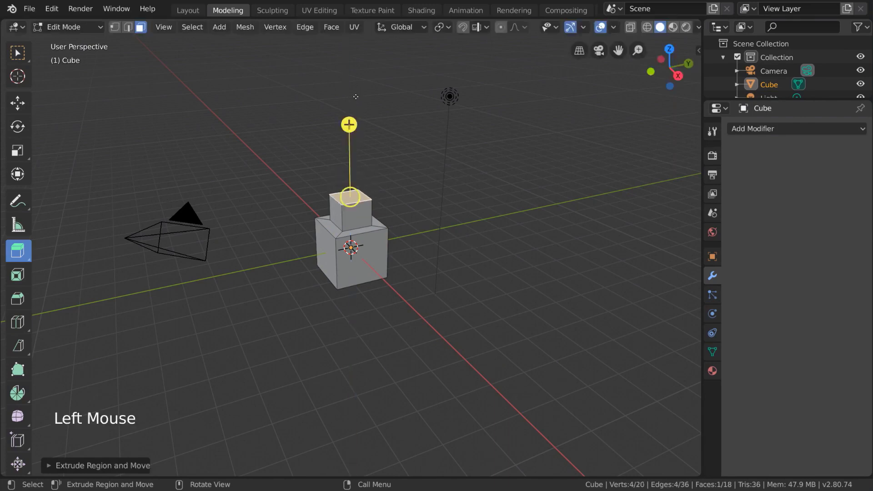
key(s)
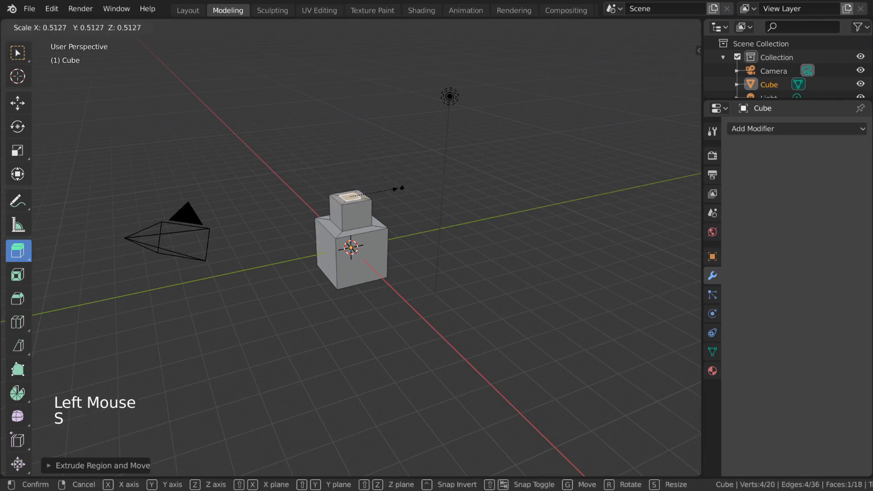
click(399, 188)
drag(349, 123, 354, 107)
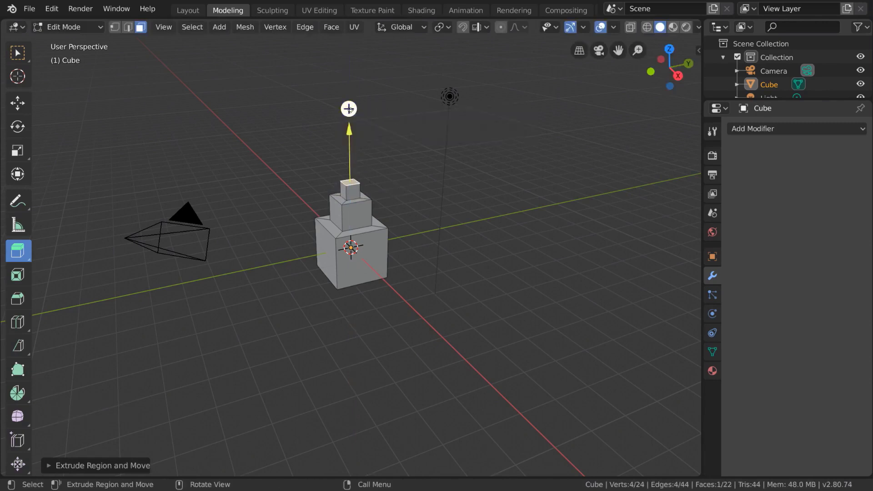
drag(349, 109, 373, 165)
key(ctrl+z)
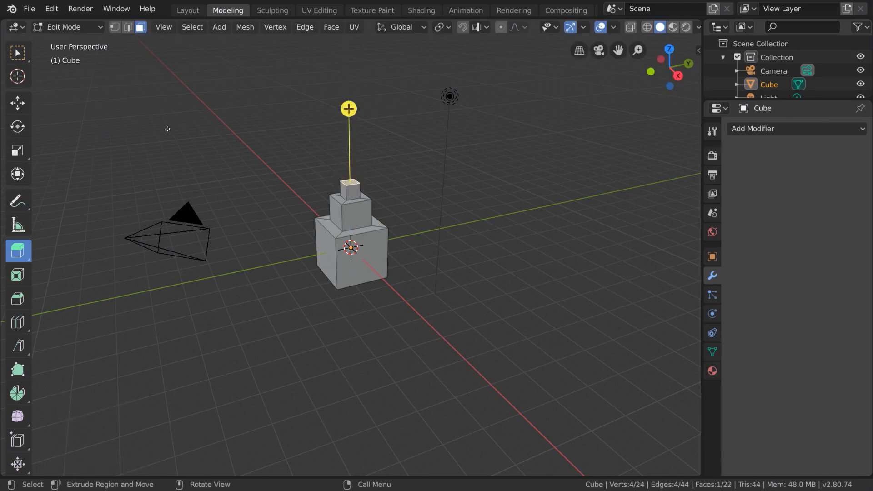
Extrude the cube's front face in place, scale it down, and extrude the smaller face outward as a block.
click(17, 53)
click(372, 258)
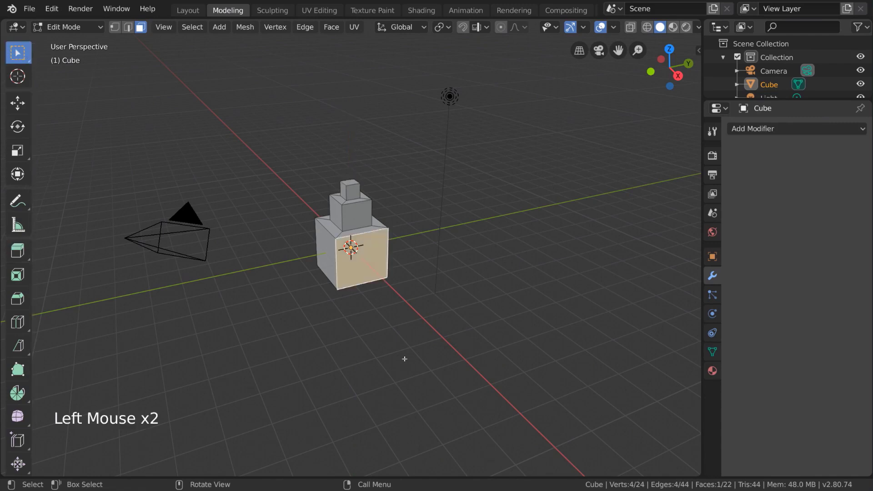
key(e)
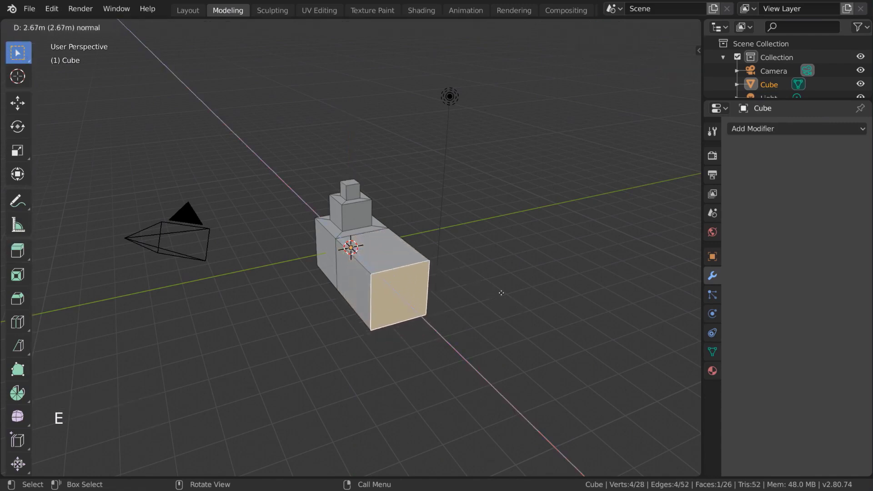
right_click(500, 289)
key(s)
click(482, 249)
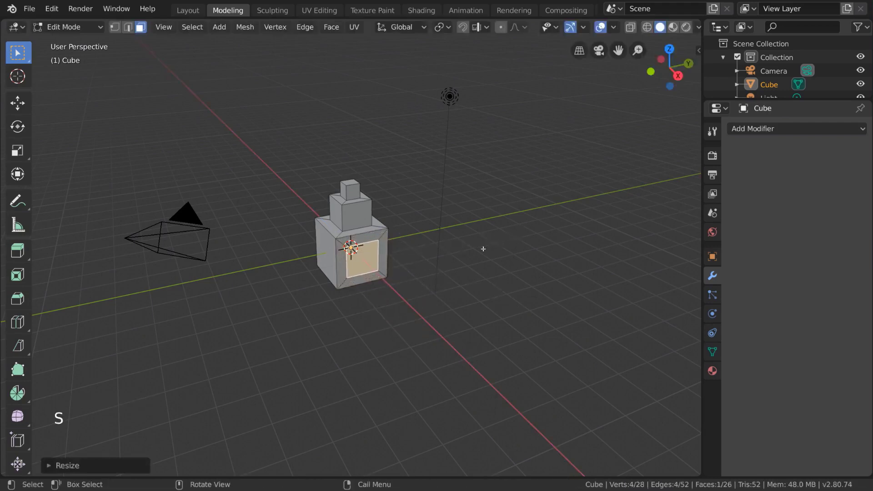
key(e)
click(494, 270)
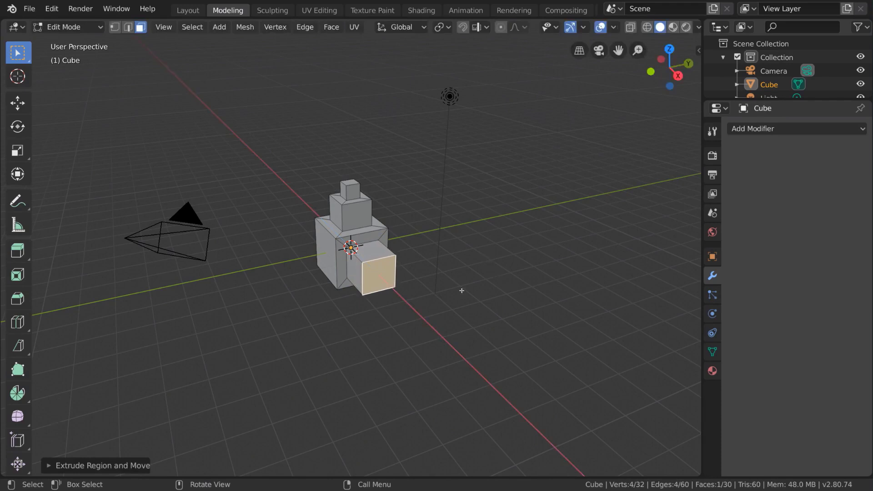
Undo all the extrusions and scalings back to the plain, fully selected cube.
key(ctrl+z)
key(ctrl+z)
key(ctrl+z)
key(ctrl+z)
key(ctrl+z)
key(ctrl+z)
key(ctrl+z)
key(ctrl+z)
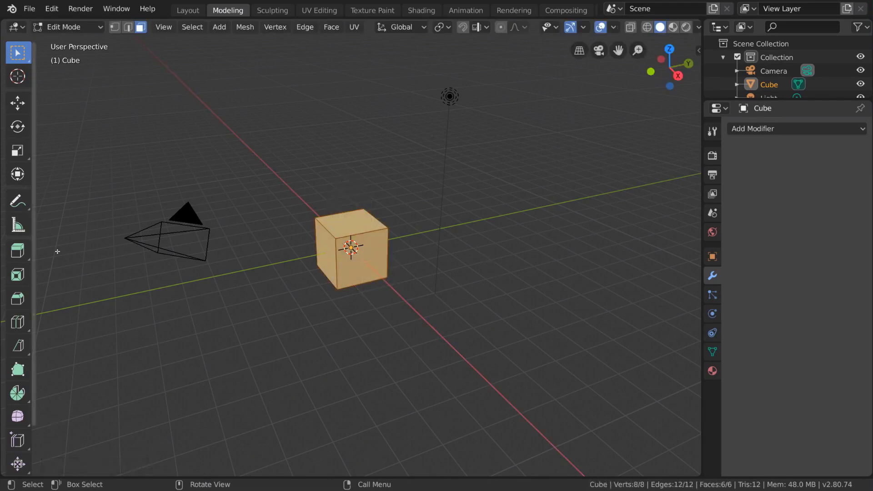
Extrude three adjacent cube faces together along their normals, inspect the hollow corner underneath, and undo the extrusion.
click(28, 250)
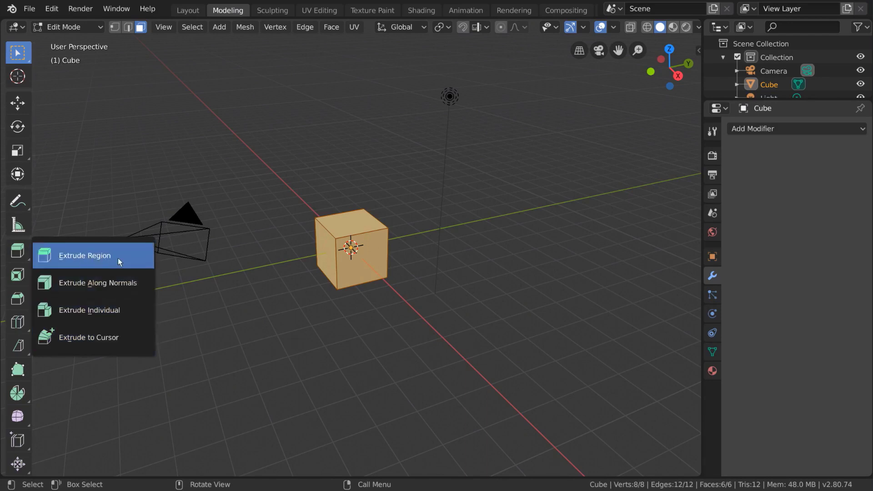
click(146, 284)
click(324, 249)
shift+click(353, 222)
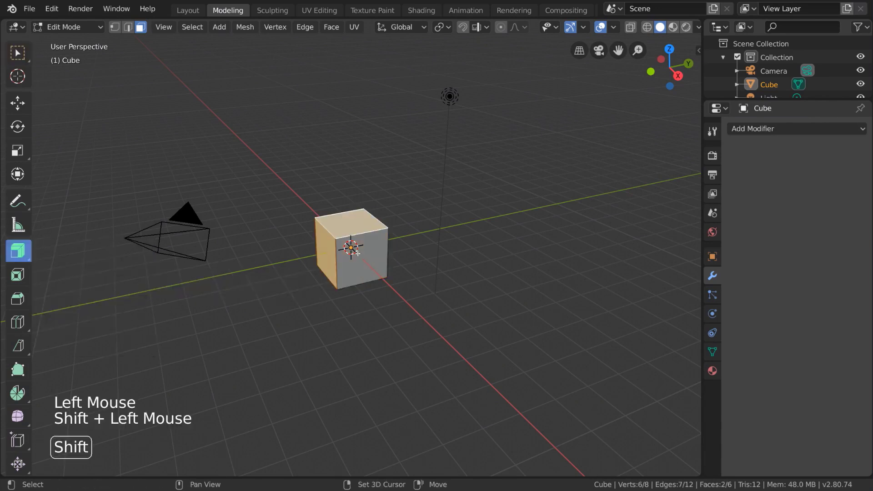
shift+click(366, 260)
middle_drag(497, 259, 520, 268)
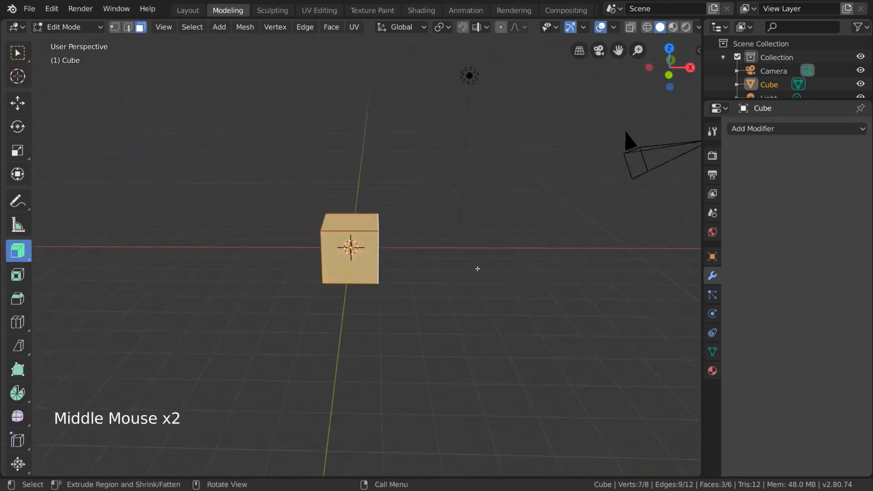
mouse_move(477, 269)
mouse_down()
mouse_move(483, 256)
mouse_move(479, 281)
mouse_up()
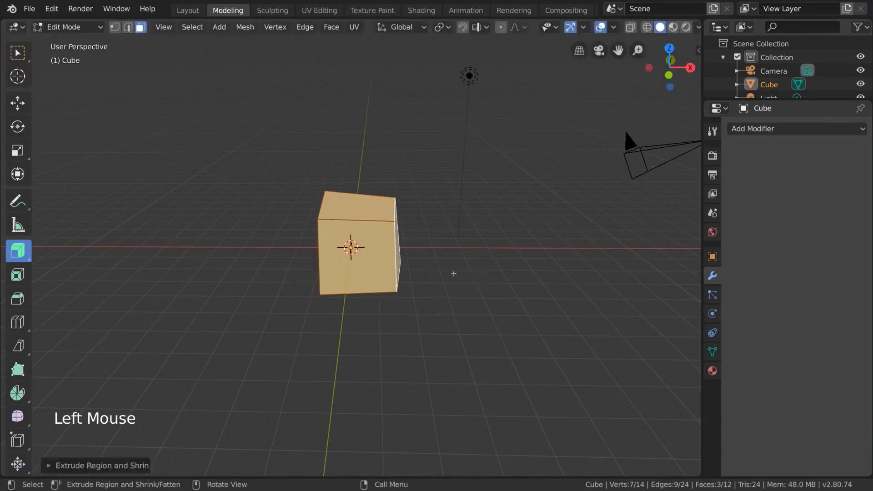
middle_drag(454, 274, 583, 224)
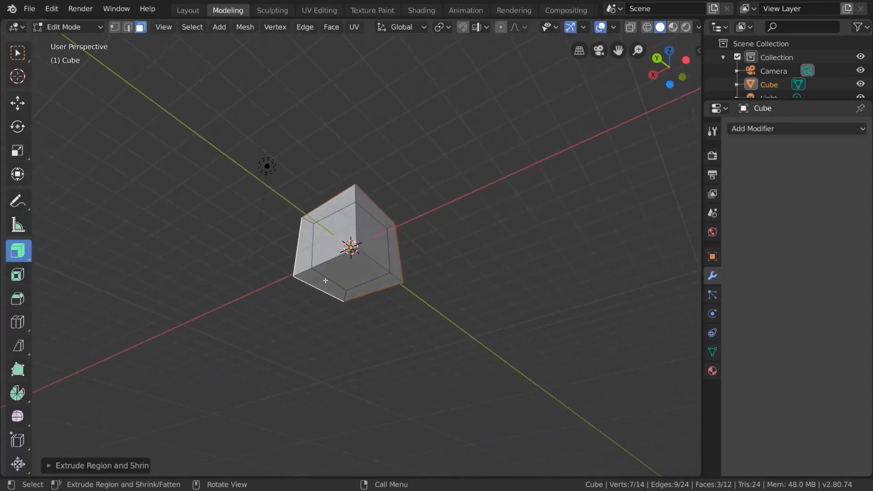
middle_drag(329, 234, 406, 287)
key(ctrl+z)
middle_drag(286, 275, 314, 250)
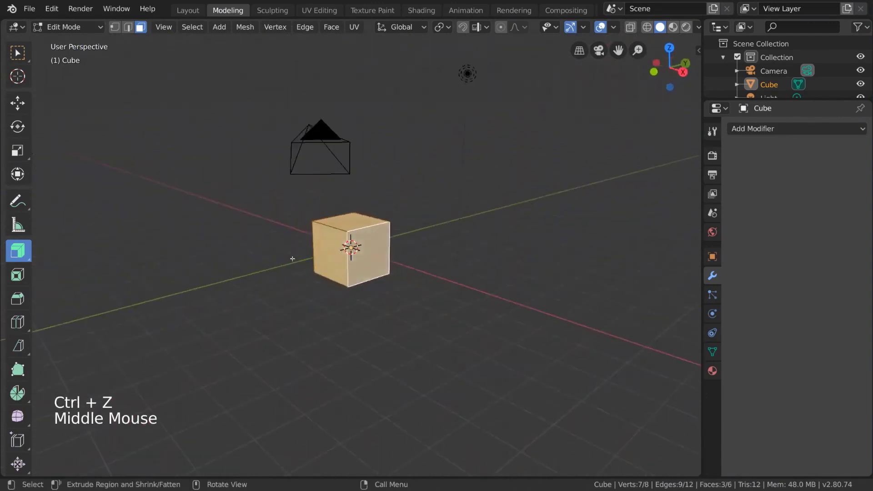
Restore the selection of the whole cube, subdivide it once, and extrude all its faces outward with Extrude Individual.
drag(20, 258, 107, 307)
key(ctrl+z)
key(ctrl+z)
key(ctrl+z)
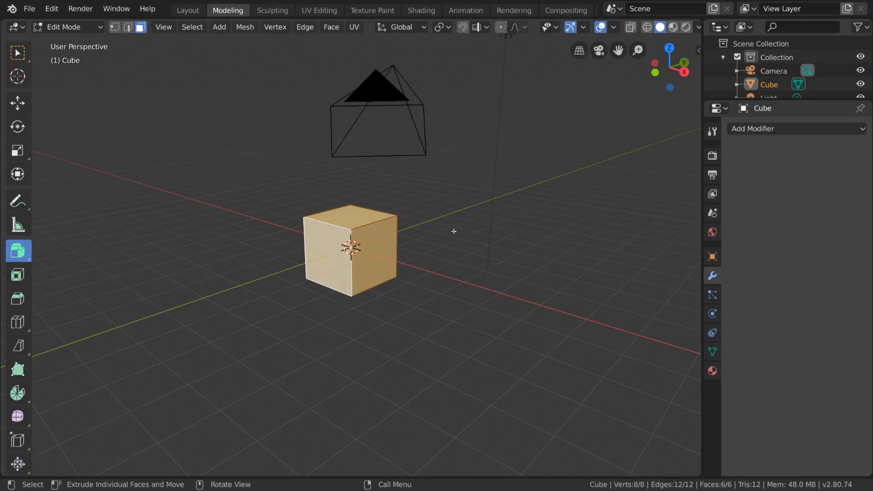
right_click(391, 243)
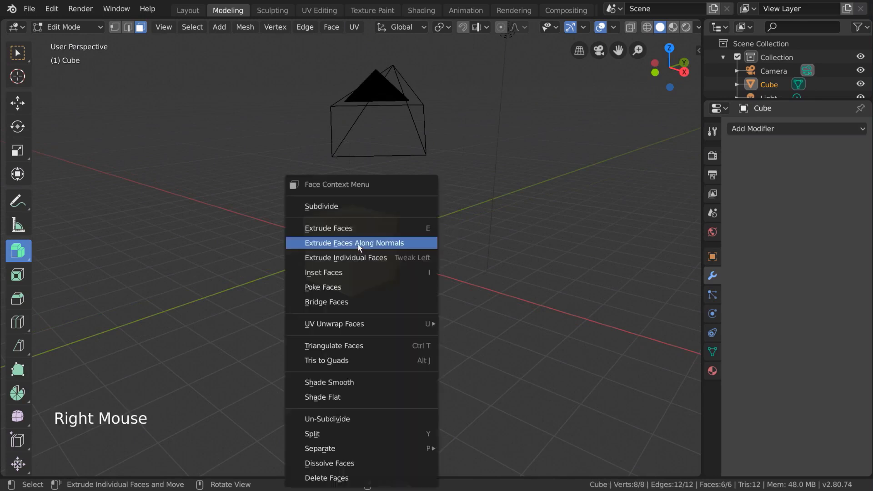
click(367, 208)
drag(434, 204, 483, 220)
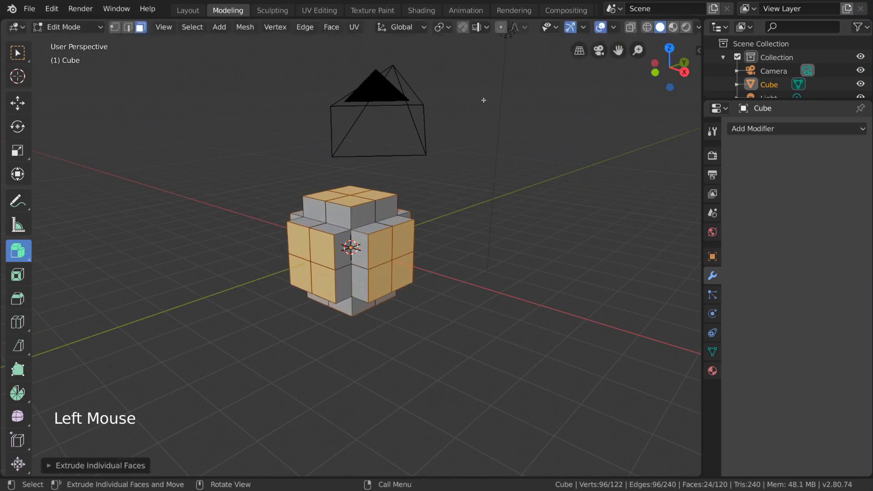
Set the pivot point to Individual Origins and scale the extruded faces down into tapered blocks.
click(444, 28)
click(434, 92)
key(s)
click(440, 207)
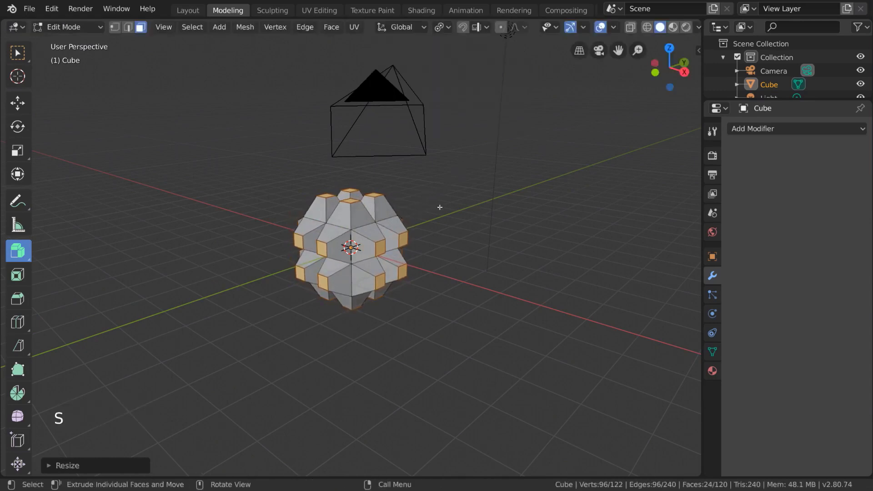
mouse_move(440, 207)
middle_down()
mouse_move(411, 191)
mouse_move(446, 213)
mouse_move(527, 191)
mouse_move(468, 204)
mouse_move(438, 196)
middle_up()
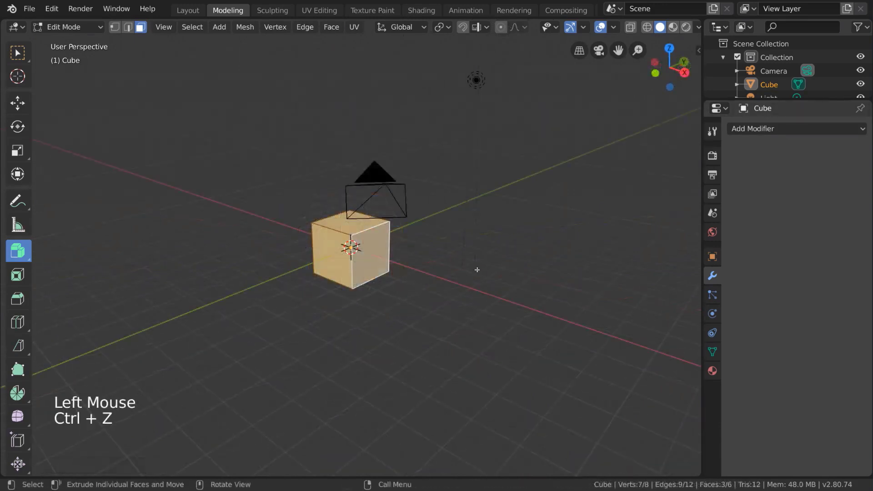
With only one side face of the plain cube selected, extrude it through six successive points around the cube using Extrude to Cursor.
key(ctrl+z)
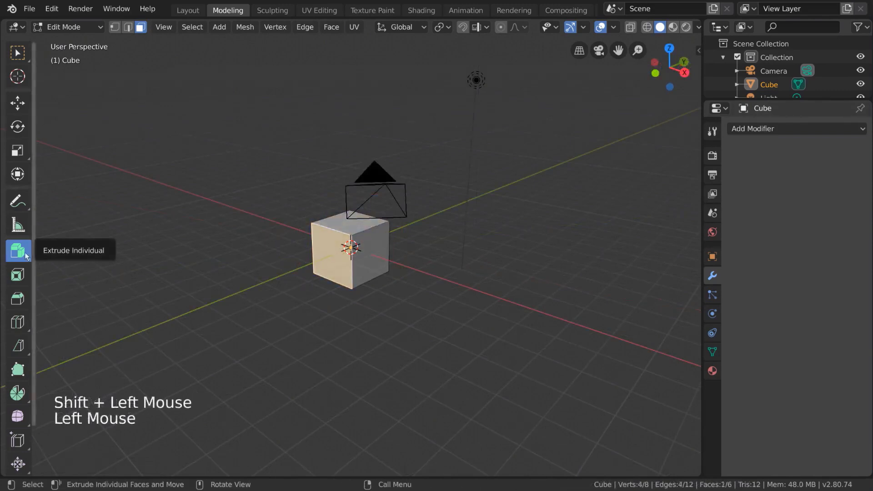
drag(21, 253, 97, 272)
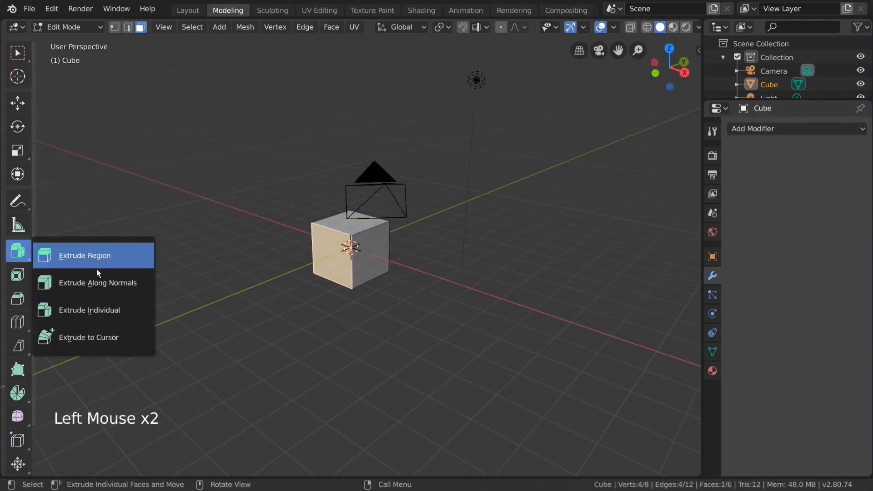
click(92, 337)
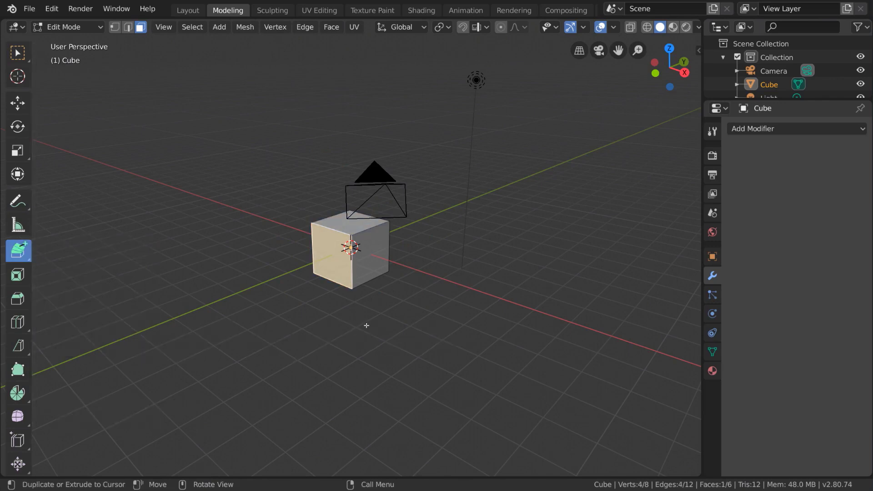
click(177, 234)
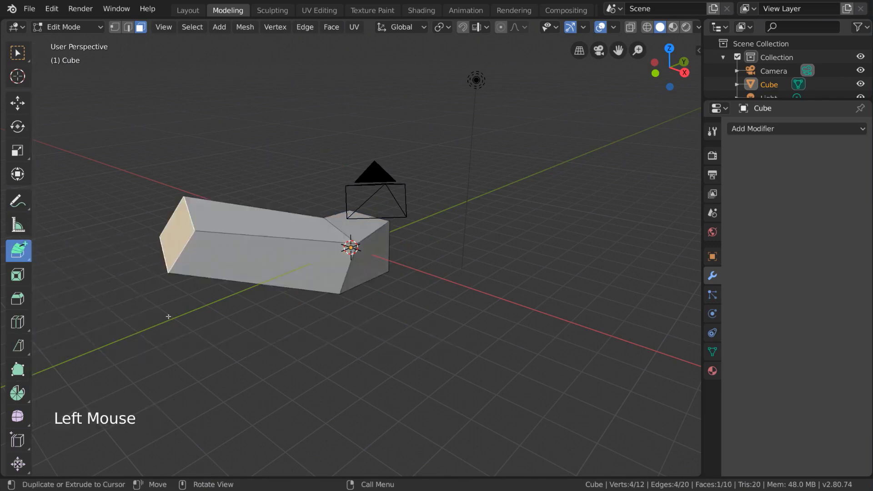
click(207, 371)
click(438, 411)
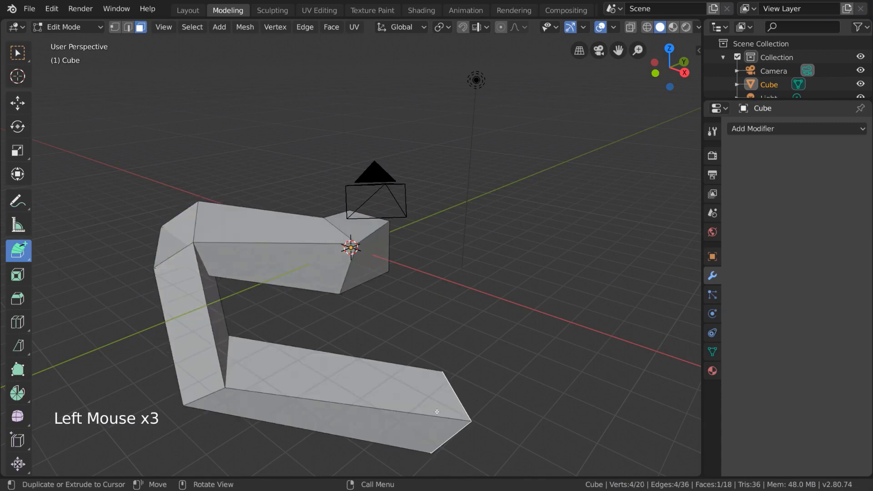
click(613, 251)
click(564, 116)
click(283, 103)
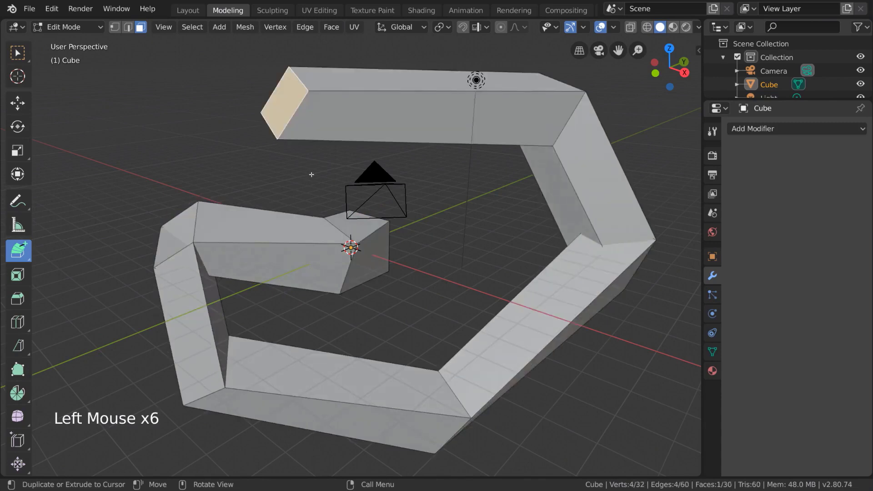
Undo all the Extrude to Cursor segments back to the plain cube.
key(ctrl+z)
key(ctrl+z)
key(ctrl+z)
key(ctrl+z)
key(ctrl+z)
key(ctrl+z)
key(ctrl+z)
key(ctrl+z)
key(ctrl+z)
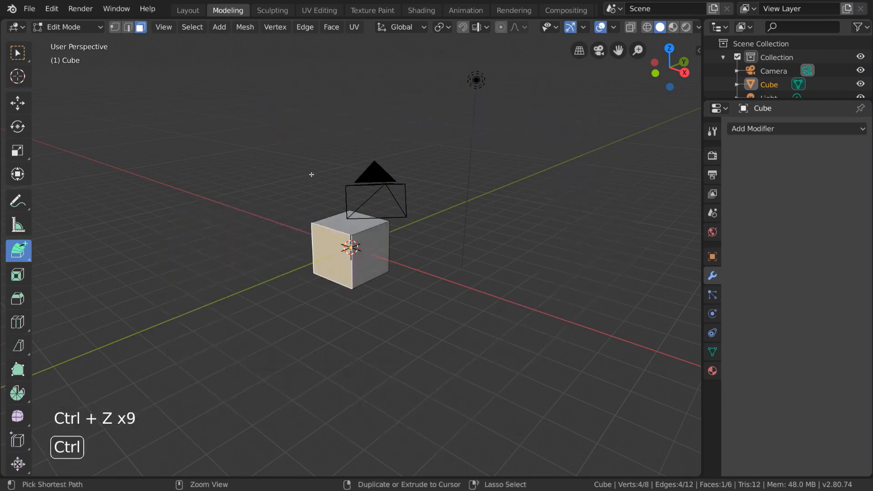
With the selection tool active, extrude the selected side face to three successive cursor points using the Extrude to Cursor shortcut.
click(17, 53)
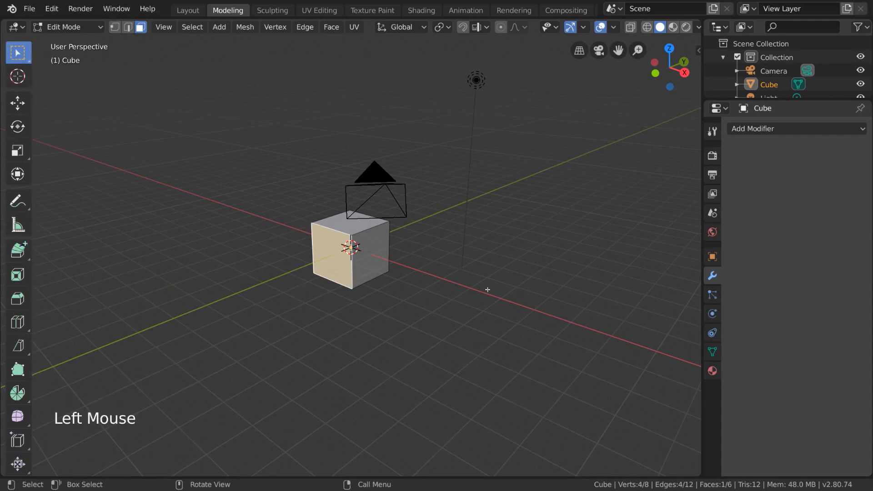
middle_drag(350, 305, 296, 278)
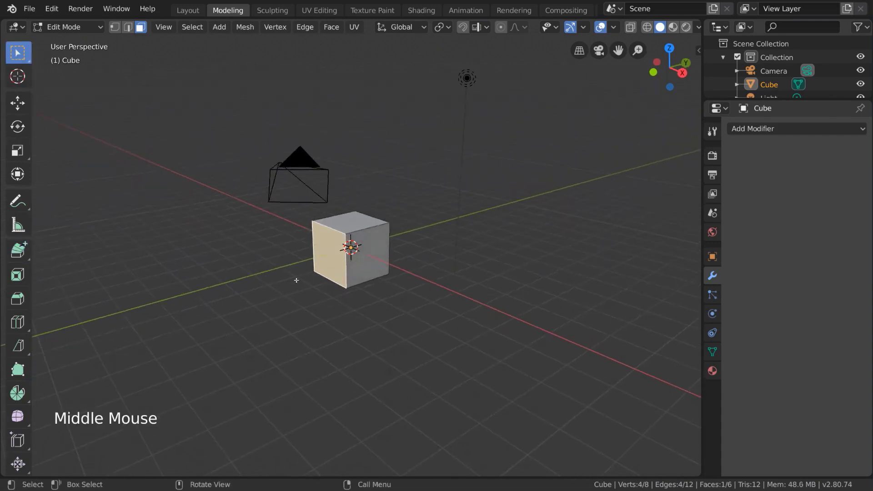
ctrl+right_click(165, 245)
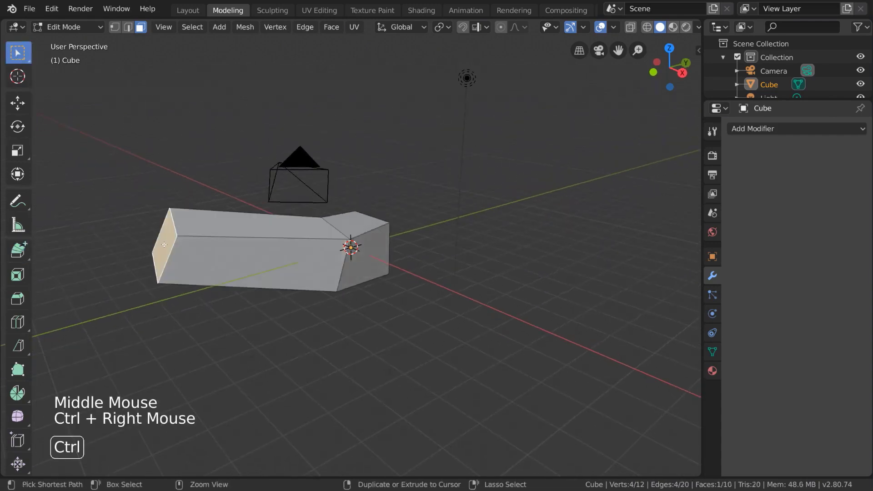
ctrl+right_click(325, 399)
ctrl+right_click(518, 321)
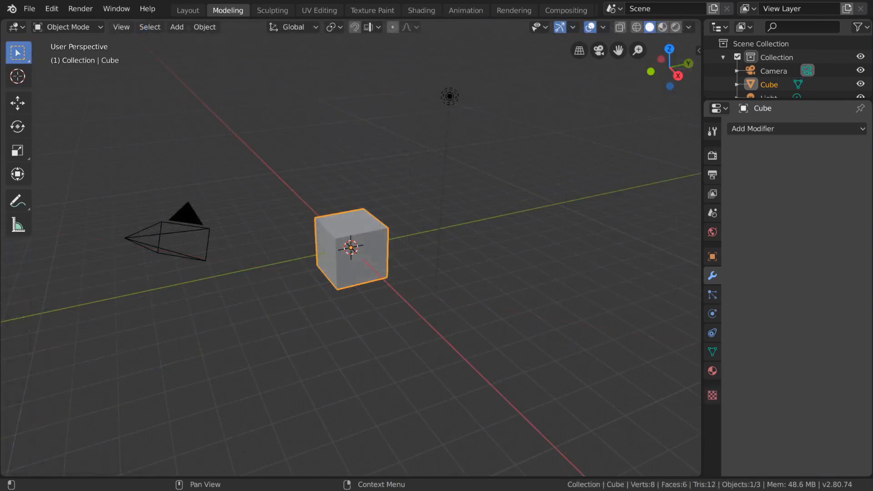
Enter Edit Mode on the default cube and scale it down along Z into a thin slab.
click(368, 233)
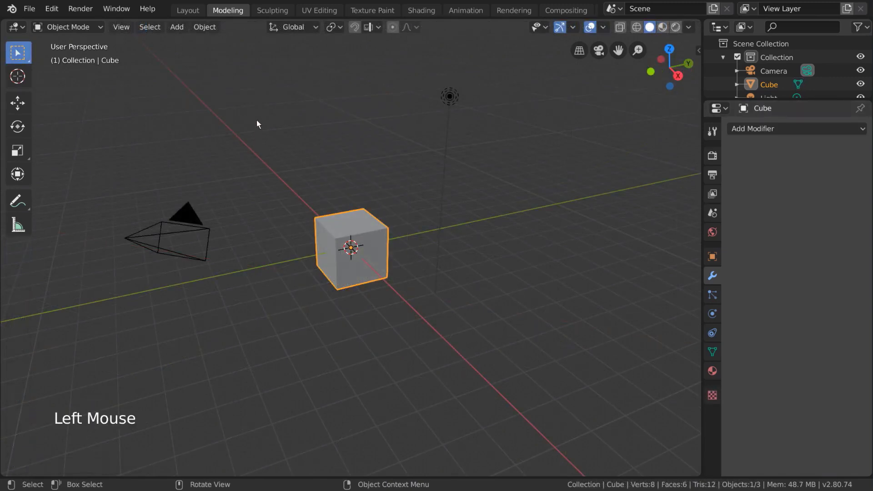
click(64, 28)
click(71, 60)
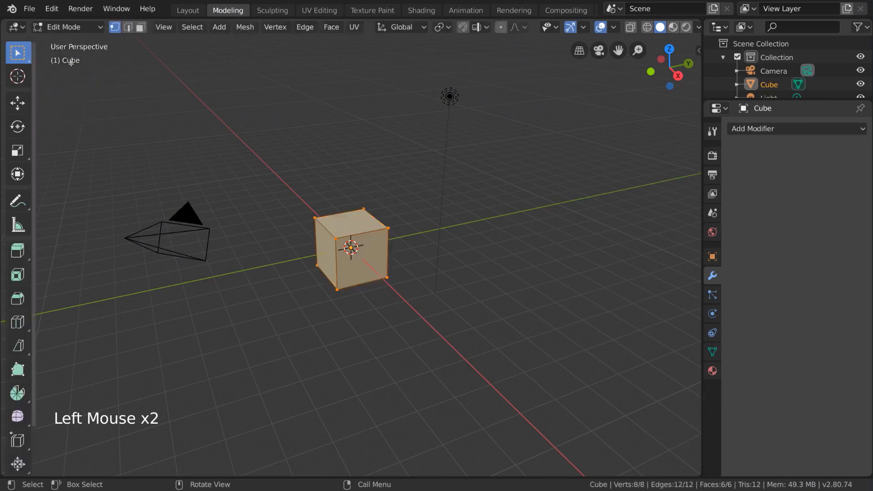
click(17, 150)
drag(351, 203, 351, 241)
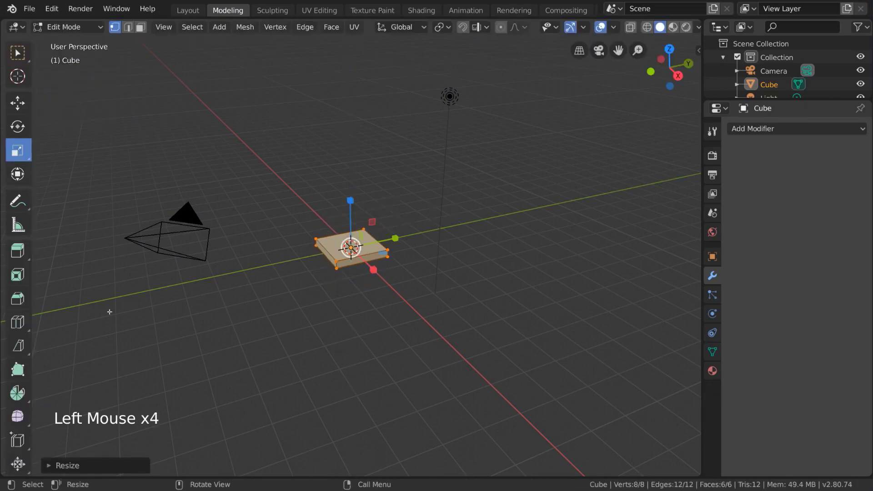
Add four loop cuts near the slab's edges, two in each horizontal direction, and return to the selection tool.
click(23, 326)
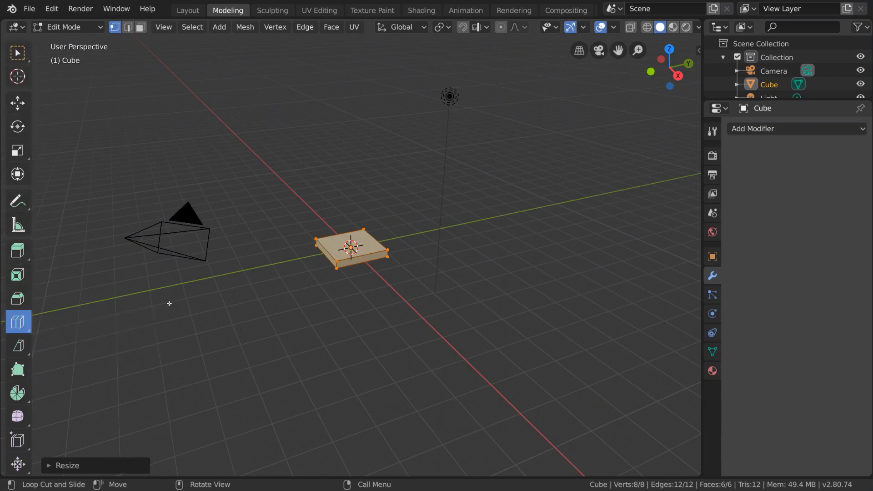
click(329, 252)
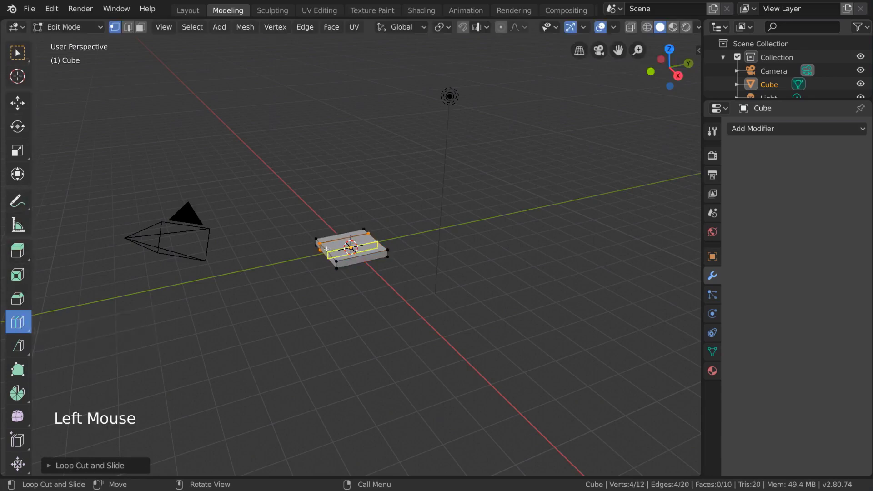
click(328, 253)
drag(329, 253, 351, 260)
click(19, 55)
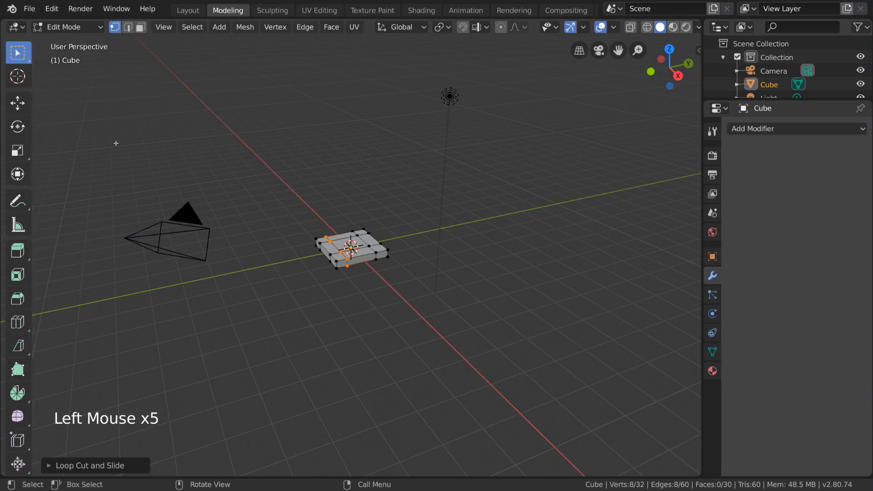
Switch to face selection and select the three top faces along one edge of the slab.
scroll(488, 270, up, 6)
click(140, 27)
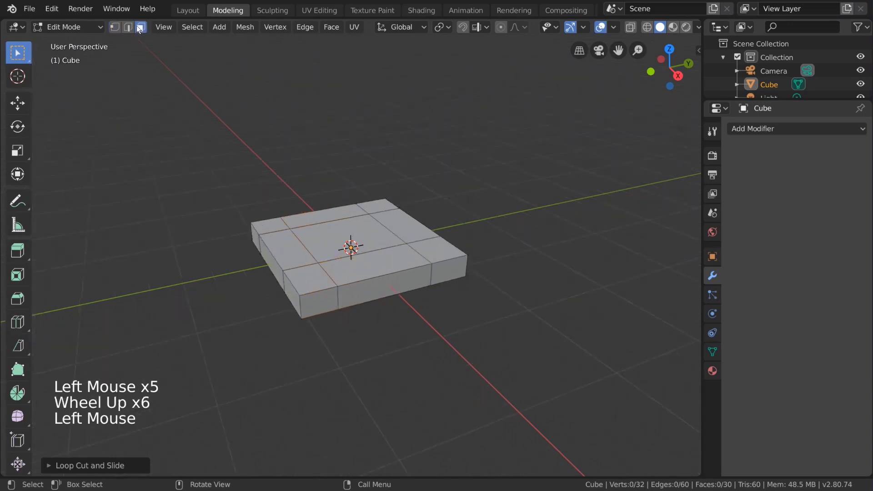
middle_drag(517, 256, 406, 292)
click(406, 291)
shift+click(414, 247)
shift+click(424, 213)
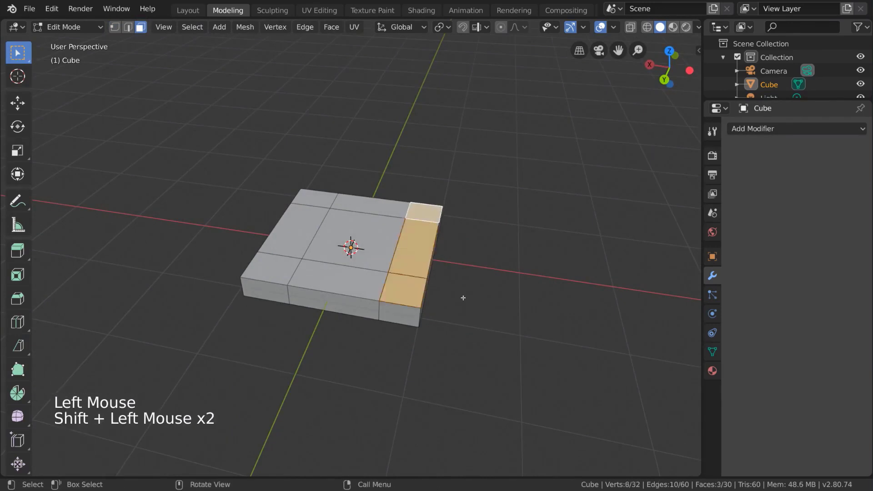
Add the four corner faces on the slab's underside to the selection.
middle_drag(462, 296, 455, 228)
shift+click(412, 196)
shift+click(419, 294)
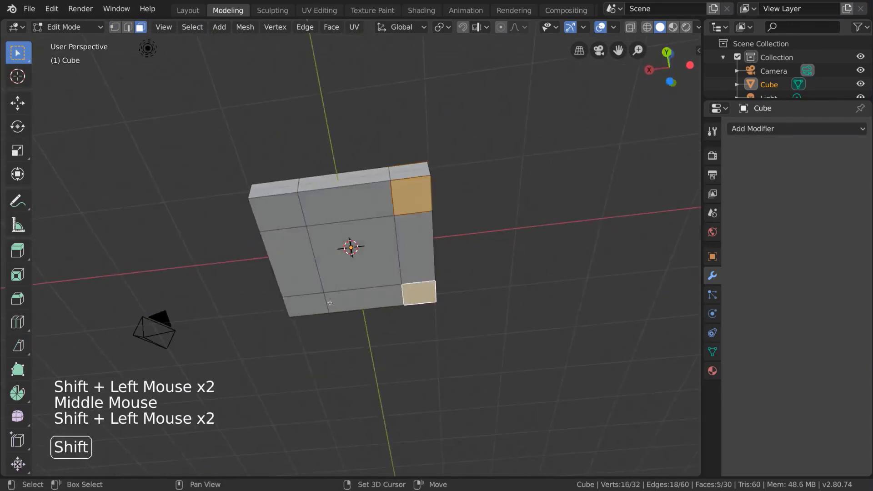
shift+click(307, 305)
shift+click(278, 210)
middle_drag(278, 210, 351, 292)
Extrude the seven selected faces along their normals to form a chair's backrest and four legs.
drag(25, 252, 129, 285)
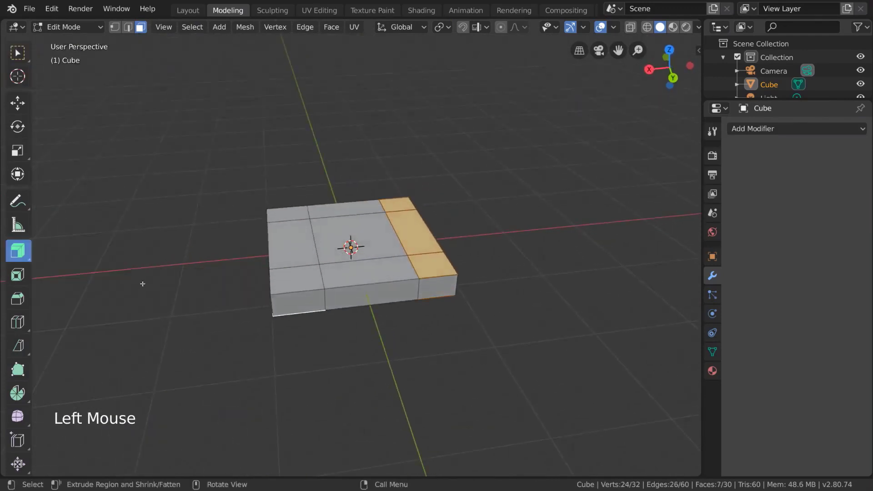
scroll(502, 256, down, 2)
drag(520, 256, 490, 288)
middle_drag(490, 288, 470, 297)
Move the selected end faces upward along Z to lengthen the backrest and shorten the legs.
key(g)
key(z)
click(464, 228)
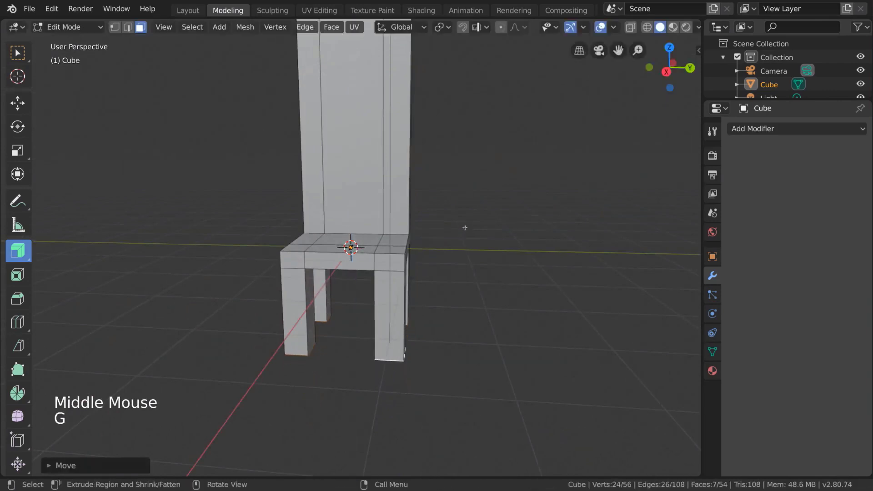
scroll(457, 232, down, 2)
shift+scroll(452, 236, up, 1)
shift+middle_drag(452, 236, 450, 275)
middle_drag(450, 276, 478, 251)
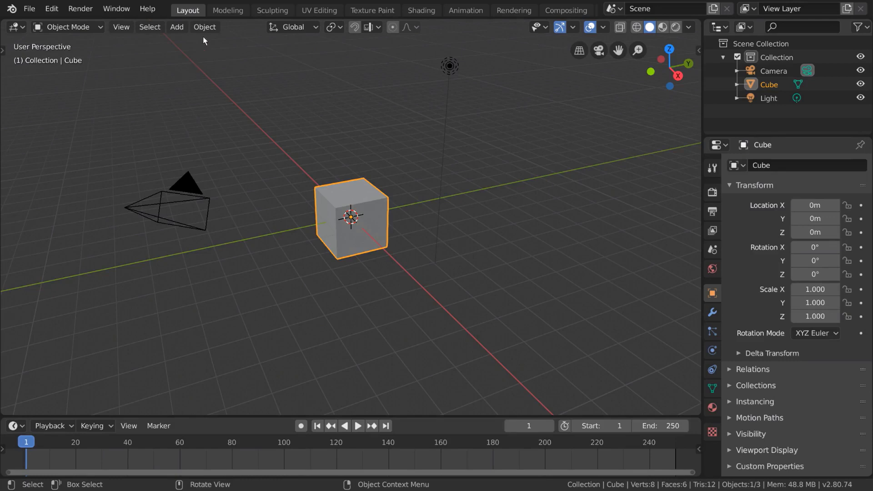
Switch to the Modeling workspace to edit the cube's mesh and activate the Loop Cut tool.
click(227, 10)
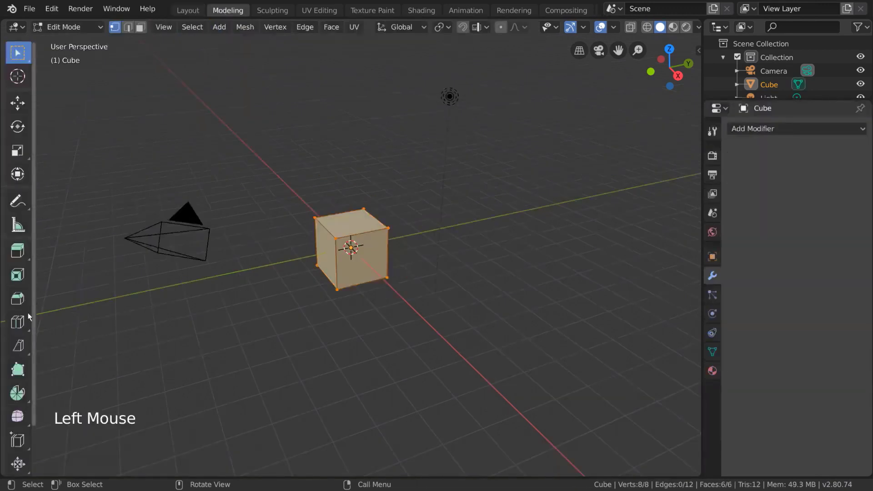
click(22, 328)
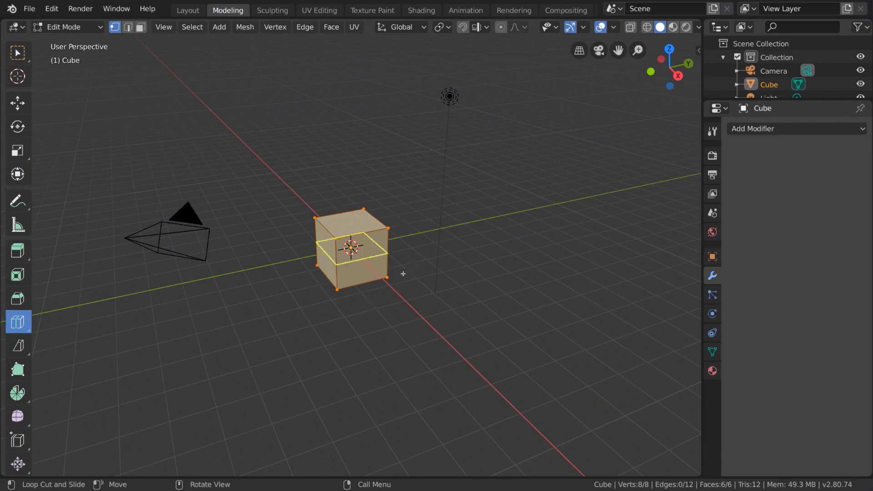
Cut a horizontal edge loop around the cube's middle and add further vertical and horizontal loops without sliding them.
click(403, 258)
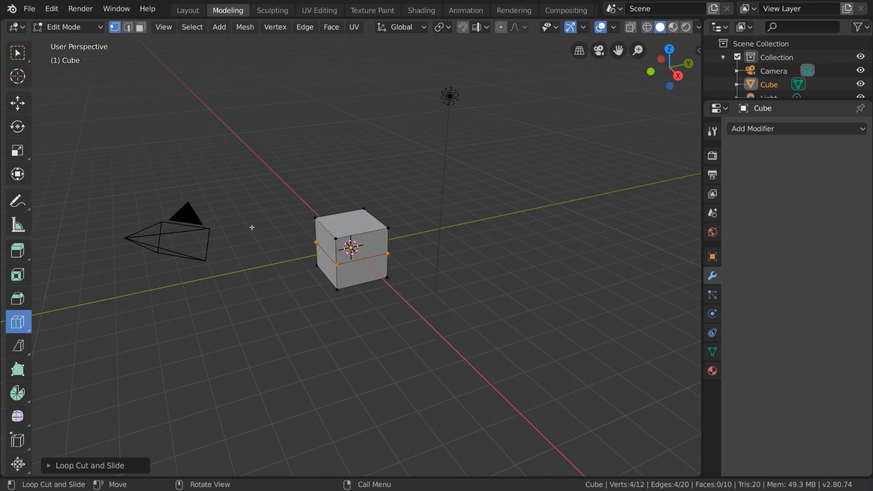
click(312, 306)
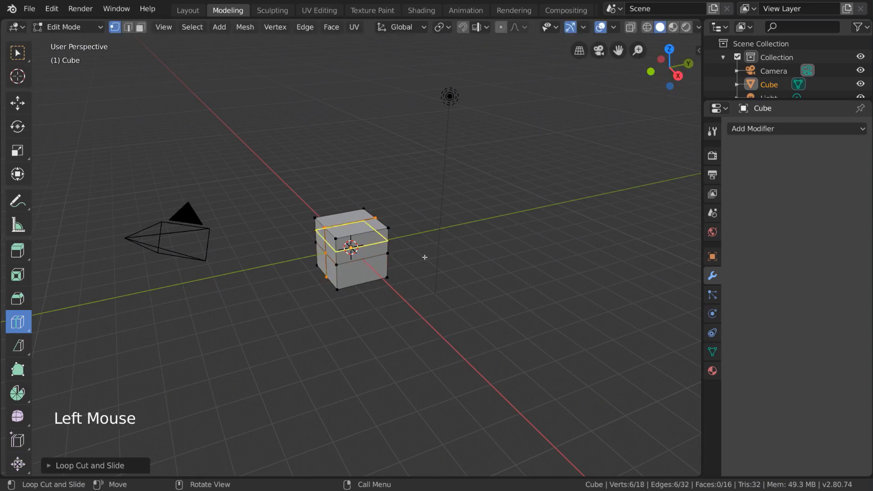
click(409, 271)
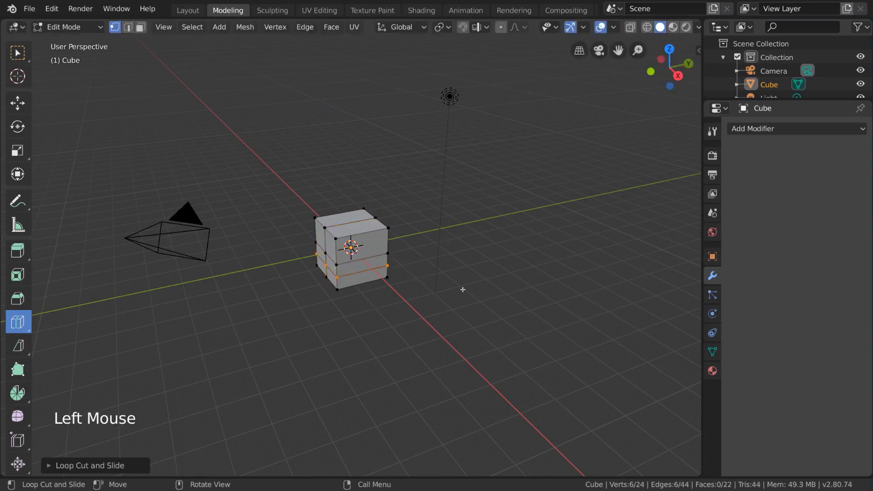
click(402, 282)
Undo all the loop cuts made on the cube.
key(ctrl+z)
key(ctrl+z)
key(ctrl+z)
key(ctrl+z)
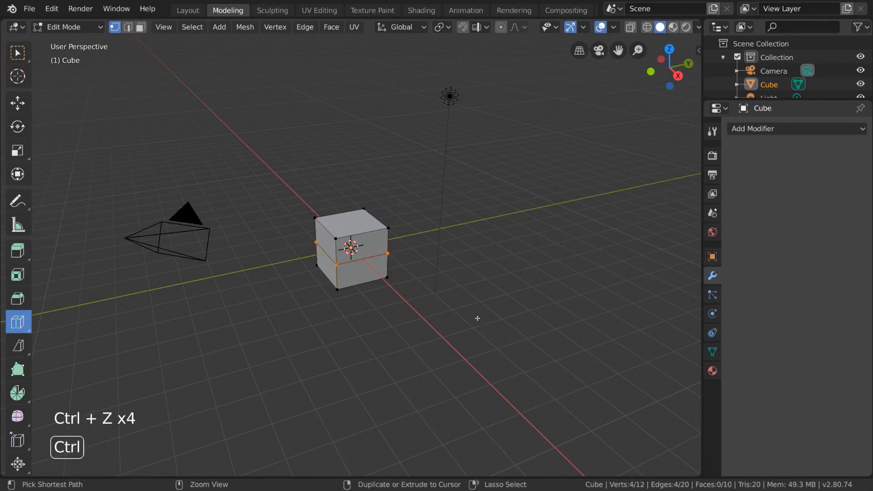
key(ctrl+z)
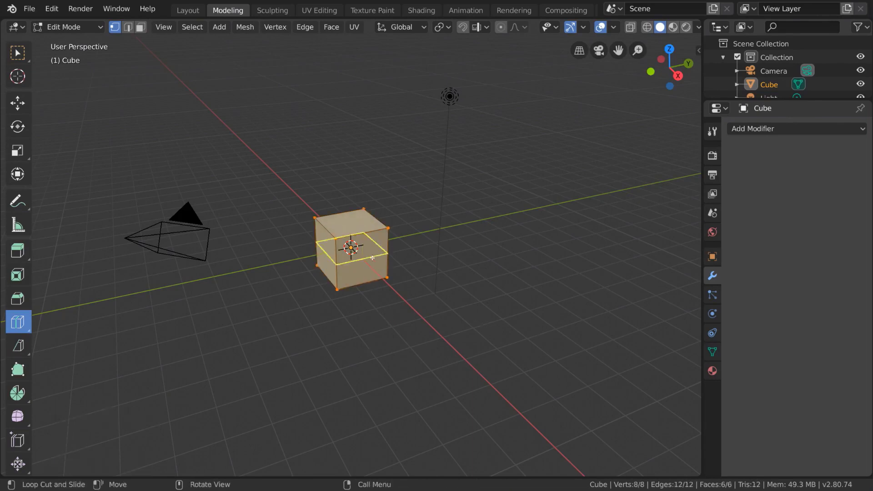
Cut vertical edge loops around the cube, sliding them off-centre toward its side edges while placing them.
drag(366, 242, 403, 352)
drag(357, 248, 353, 250)
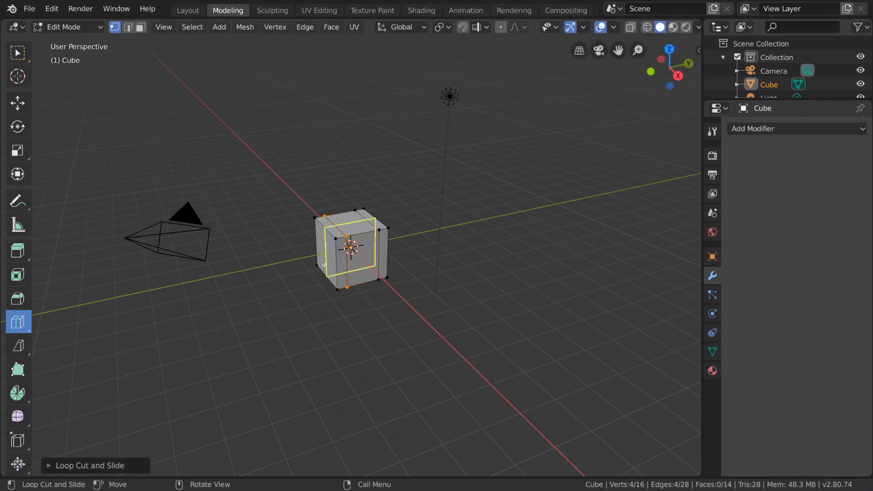
drag(322, 279, 398, 356)
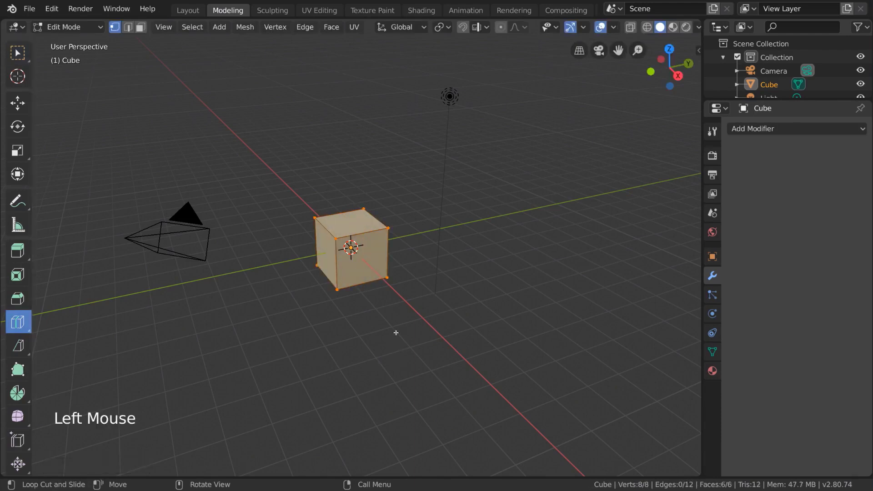
Try a vertical loop cut on the cube with 3 cuts, smoothness 0.320 and factor 0.016, and undo it.
click(366, 276)
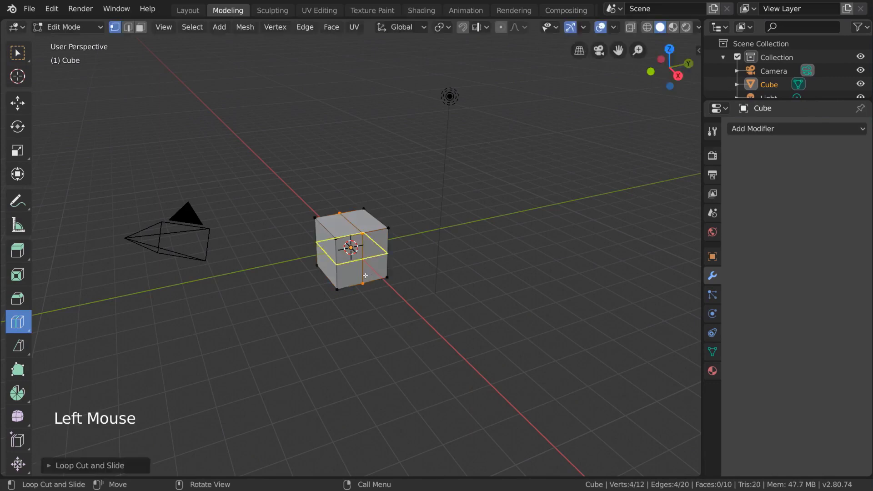
click(52, 465)
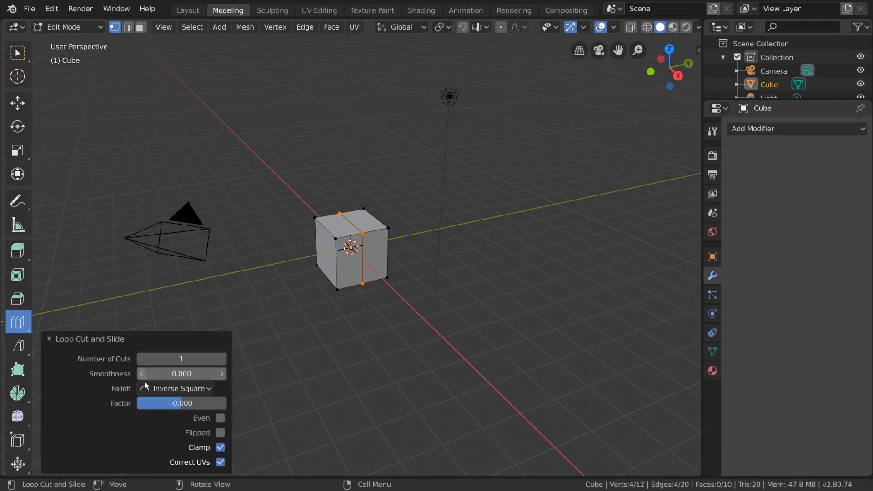
click(224, 358)
click(224, 359)
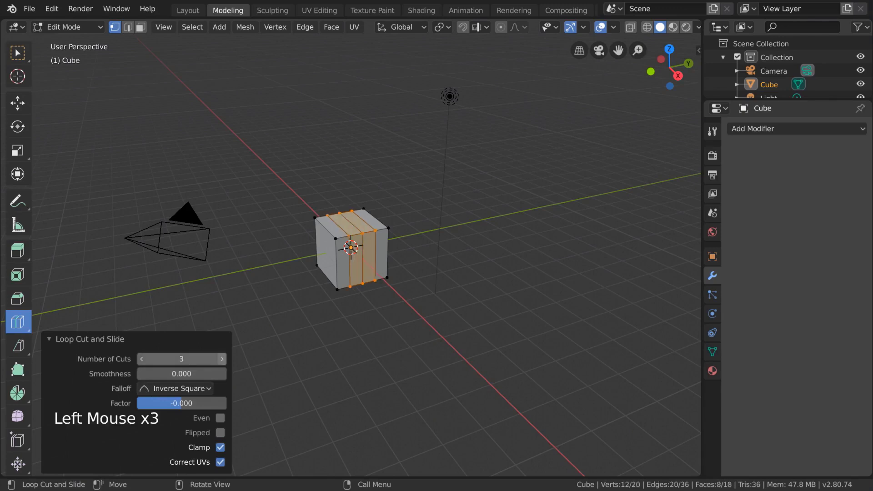
click(223, 358)
click(223, 358)
click(140, 360)
click(140, 360)
click(139, 360)
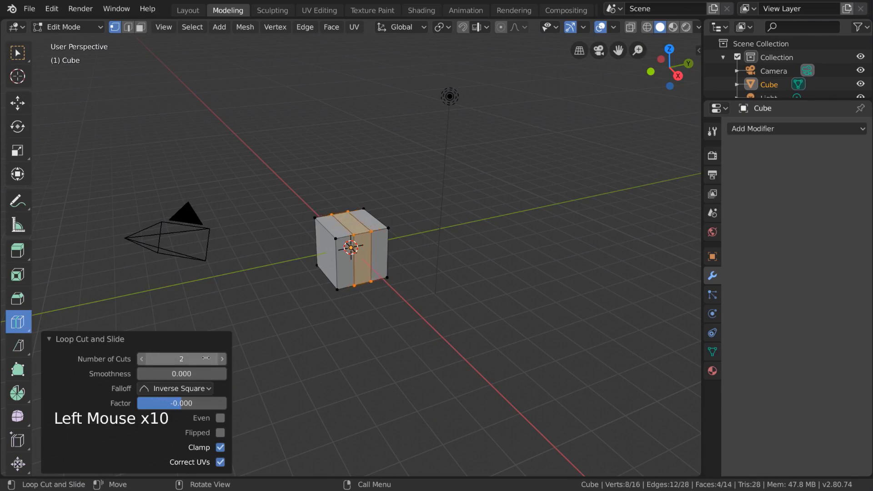
click(224, 359)
drag(181, 373, 184, 403)
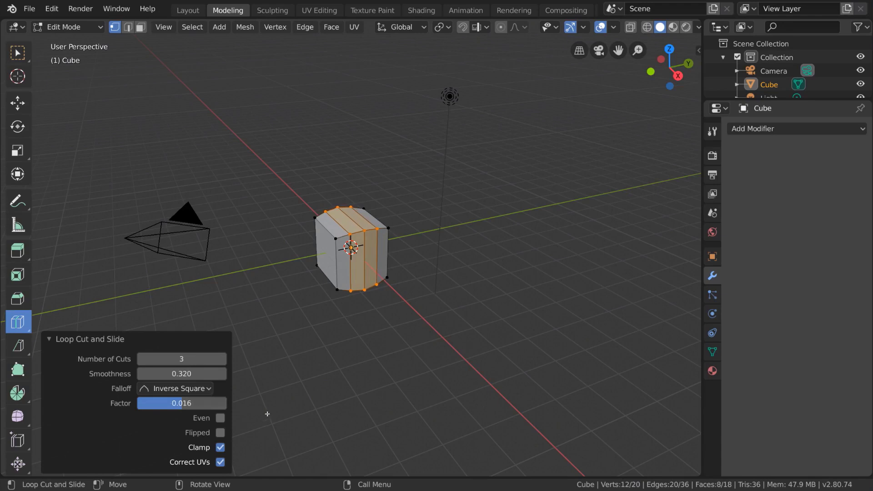
key(ctrl+z)
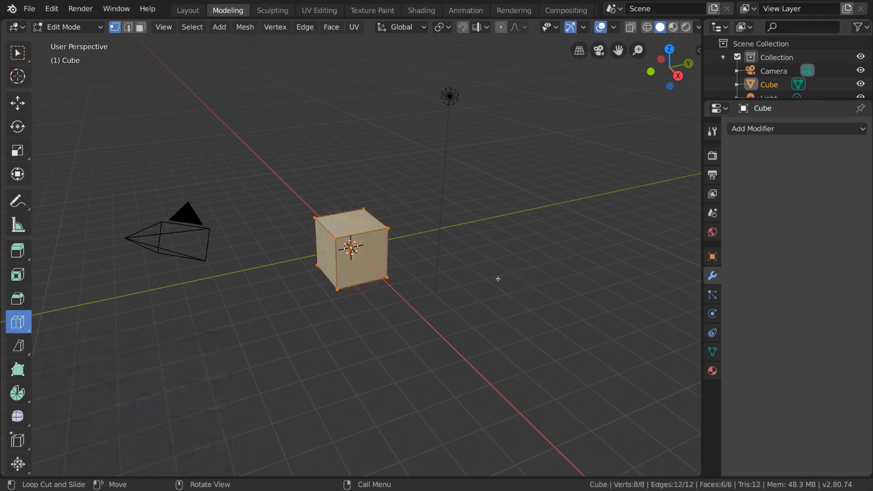
Add one horizontal loop cut around the middle of the cube.
key(ctrl+r)
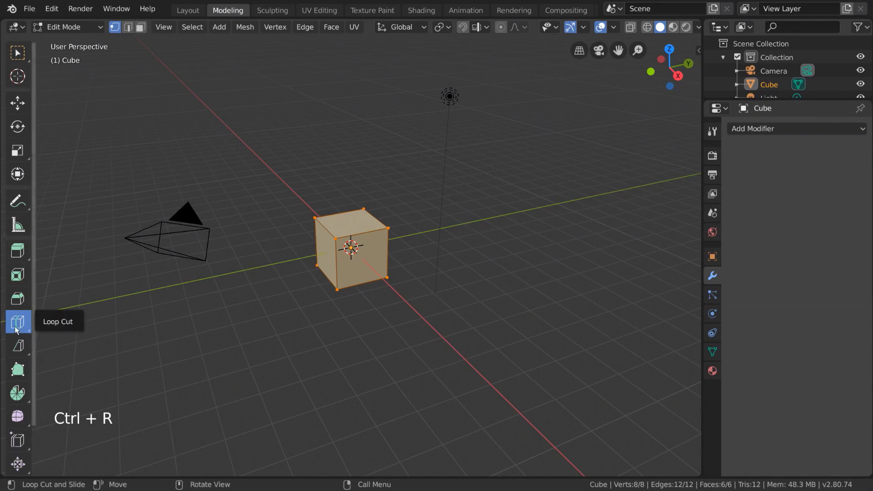
key(ctrl+r)
click(404, 259)
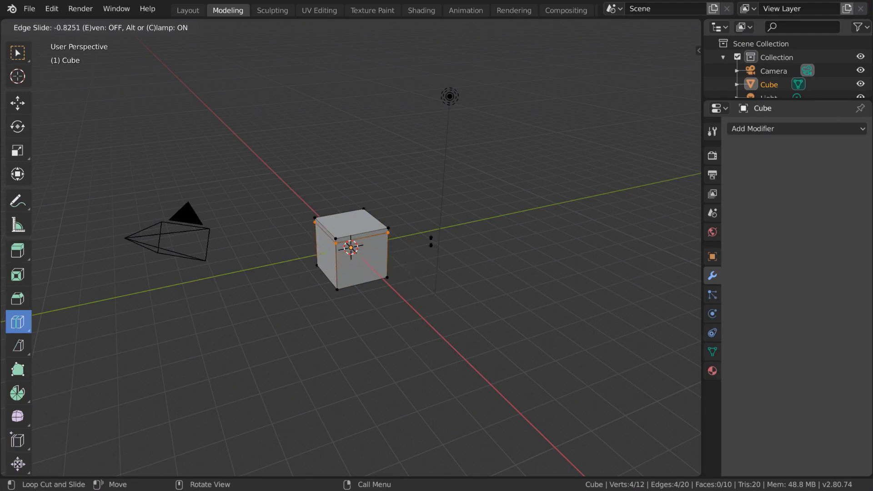
click(421, 276)
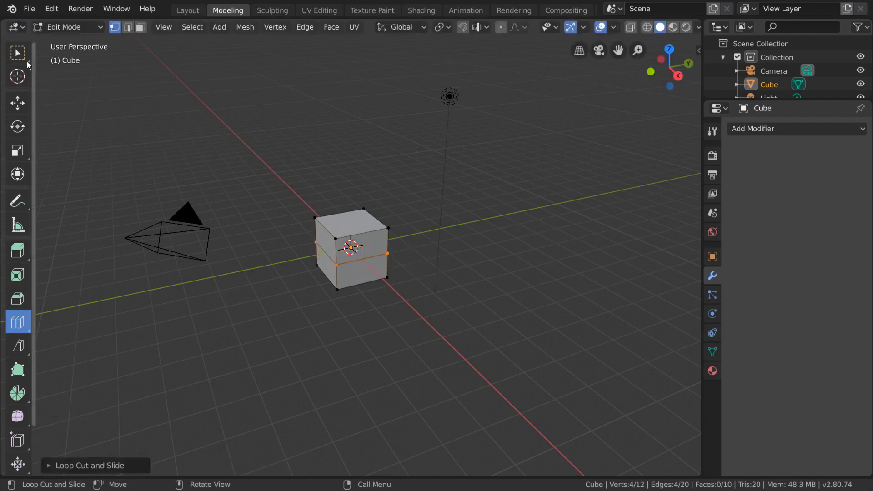
Switch to the selection tool and add a vertical loop cut centred on the cube's front face, cancelling its slide.
click(25, 60)
key(ctrl+r)
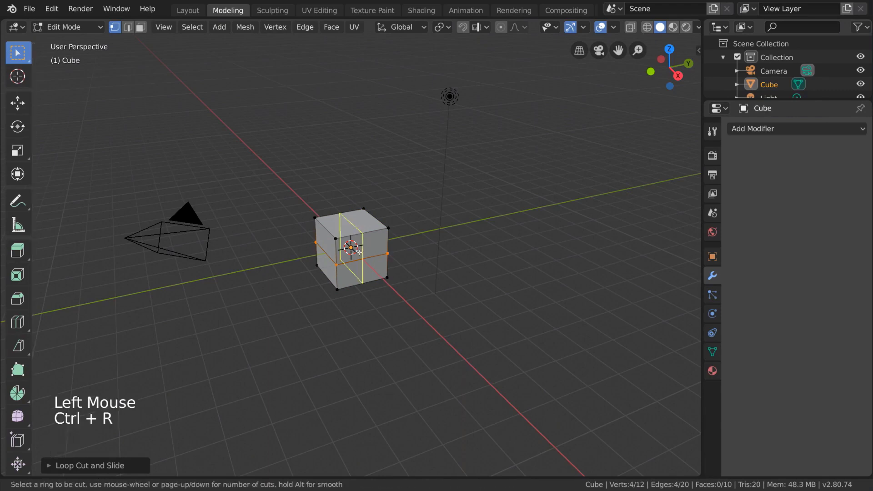
click(363, 239)
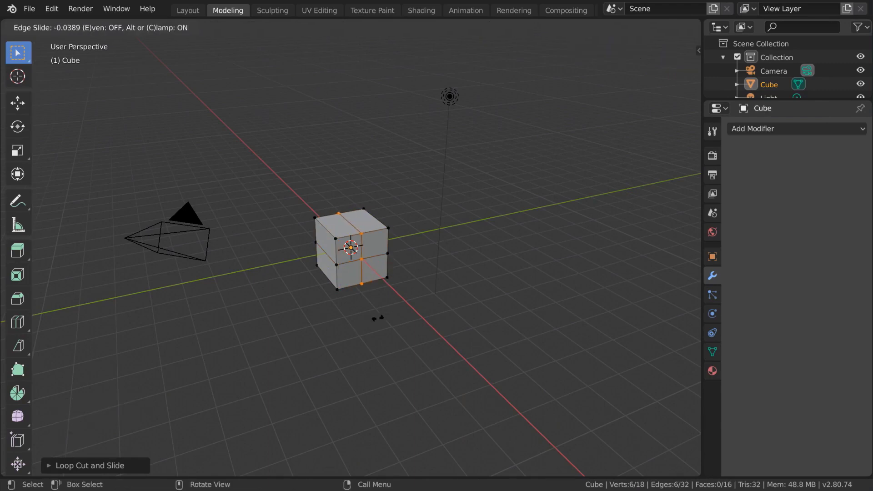
right_click(443, 269)
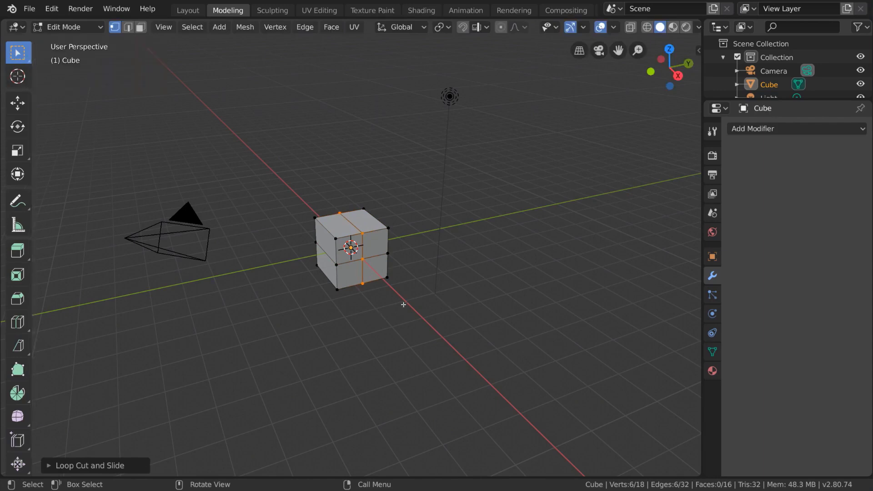
Add five evenly spaced parallel loop cuts across the cube's top and side faces, leaving them unslid.
key(ctrl+r)
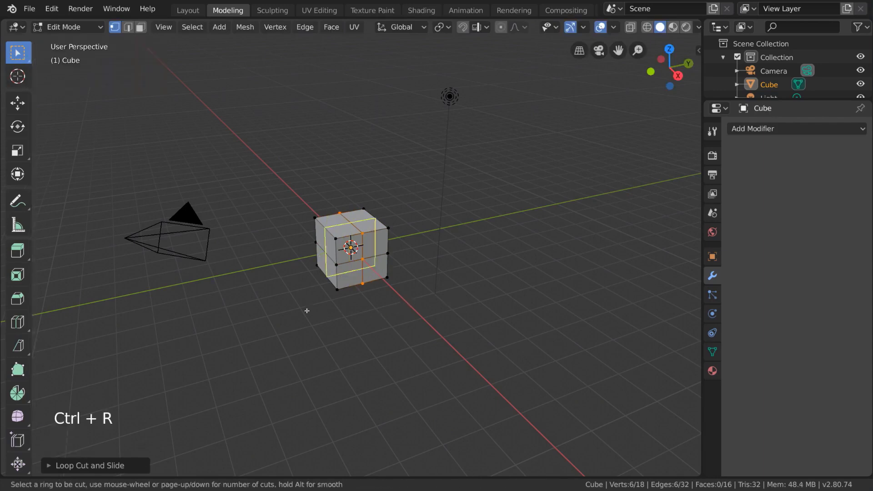
scroll(313, 282, up, 1)
scroll(312, 282, up, 2)
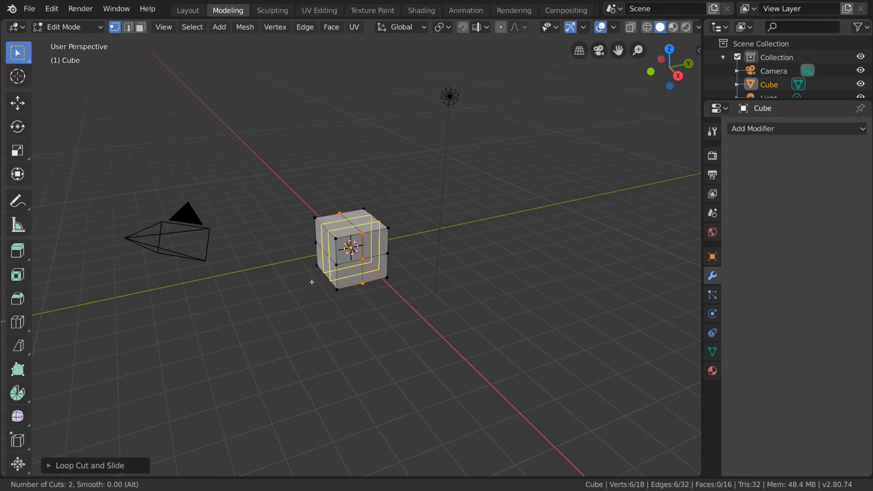
scroll(312, 282, up, 1)
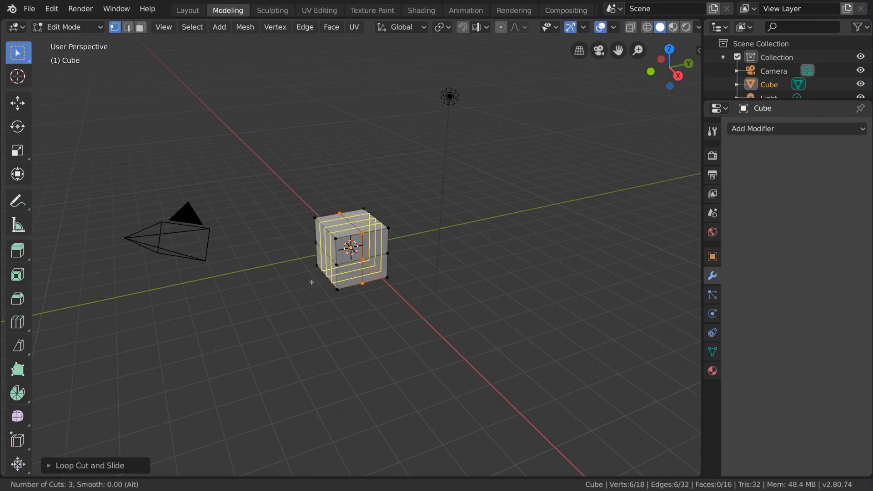
scroll(312, 282, down, 1)
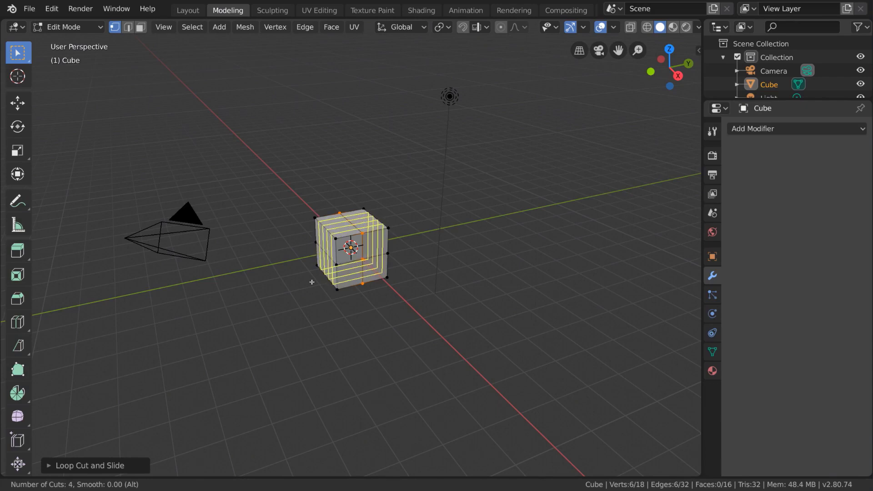
click(312, 282)
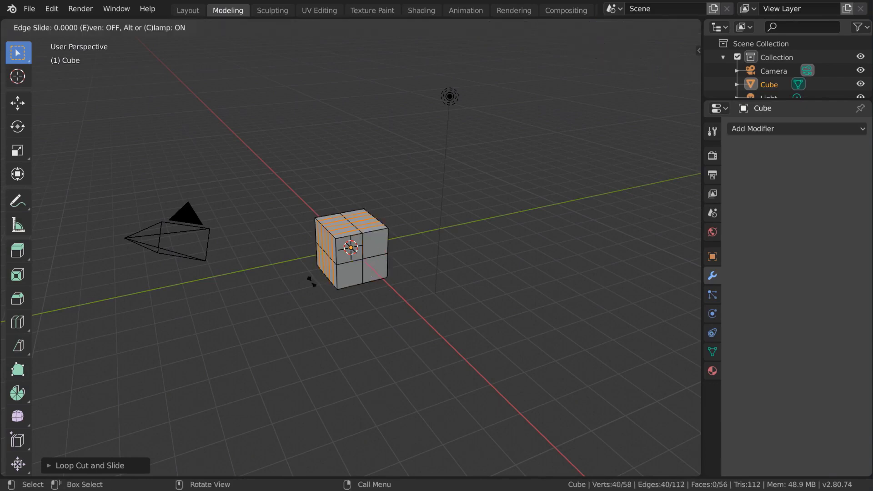
right_click(312, 282)
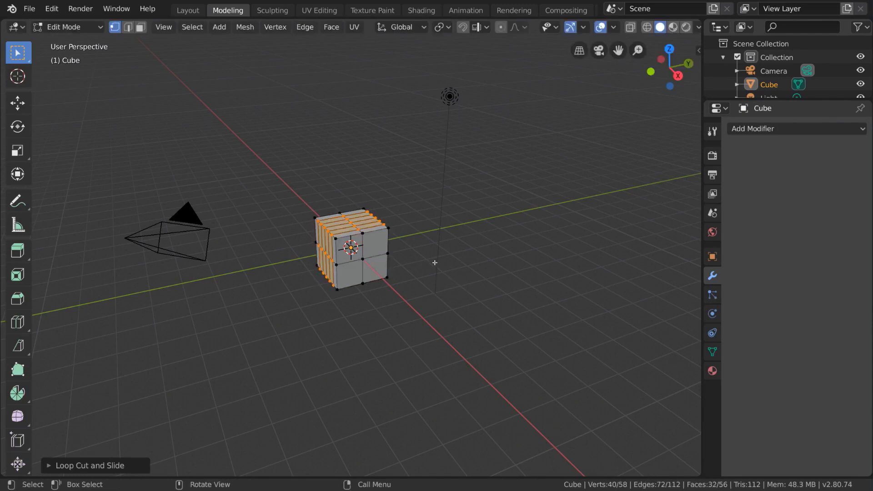
Add a horizontal loop cut in the cube's lower half and another in the upper half, slid towards the top edge.
key(ctrl+r)
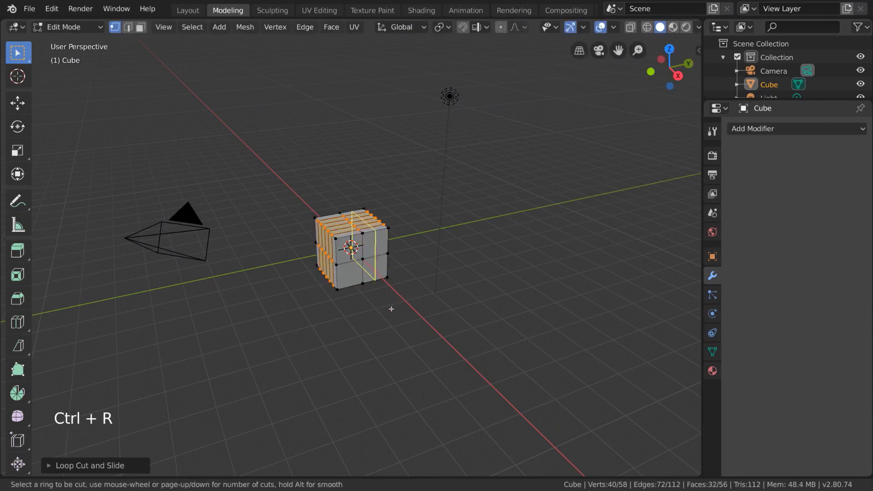
click(389, 273)
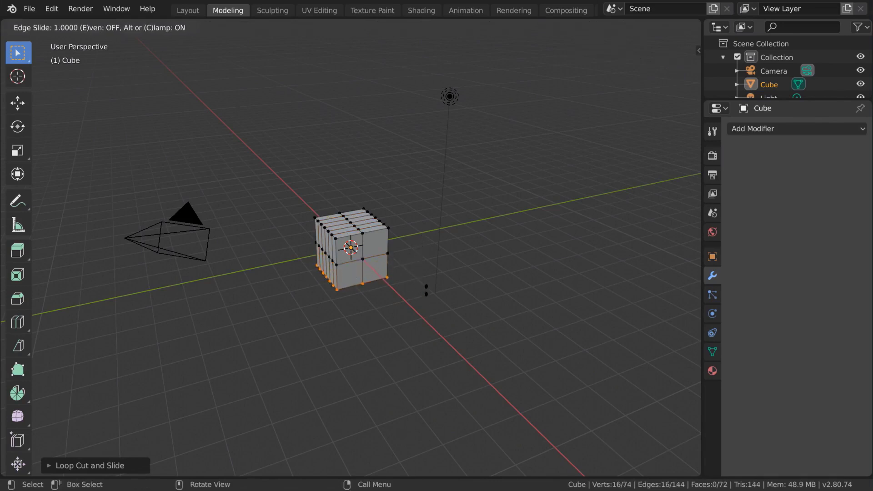
click(427, 263)
key(ctrl+r)
click(415, 245)
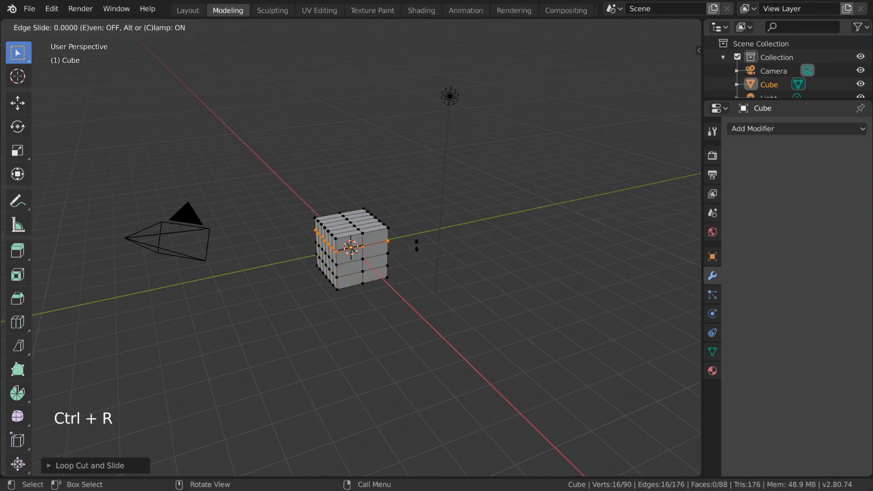
click(419, 239)
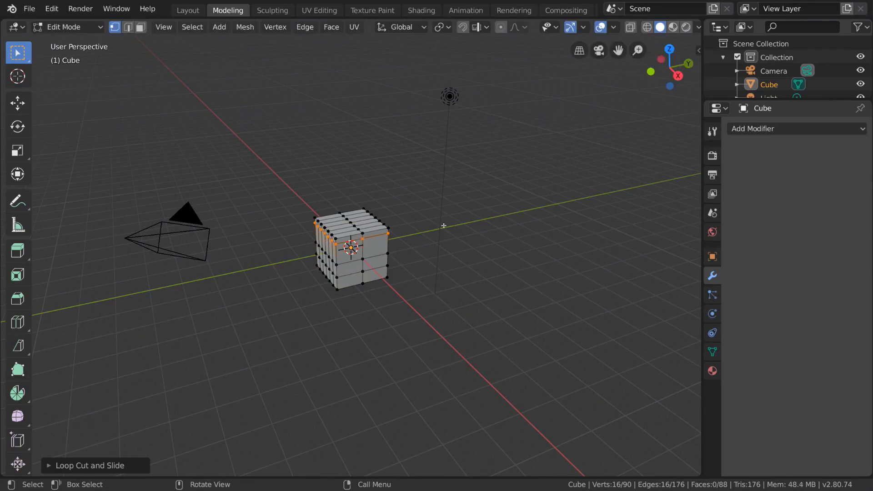
Undo all the loop cuts back to the plain cube.
key(ctrl+z)
key(ctrl+z)
key(ctrl+z)
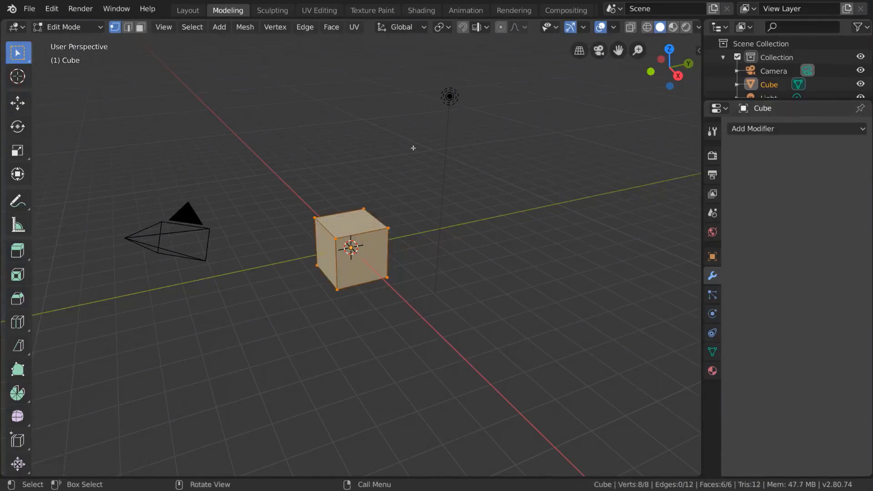
Scale the cube down along Z into a thin slab and add two loop cuts in each horizontal direction near its edges.
click(17, 150)
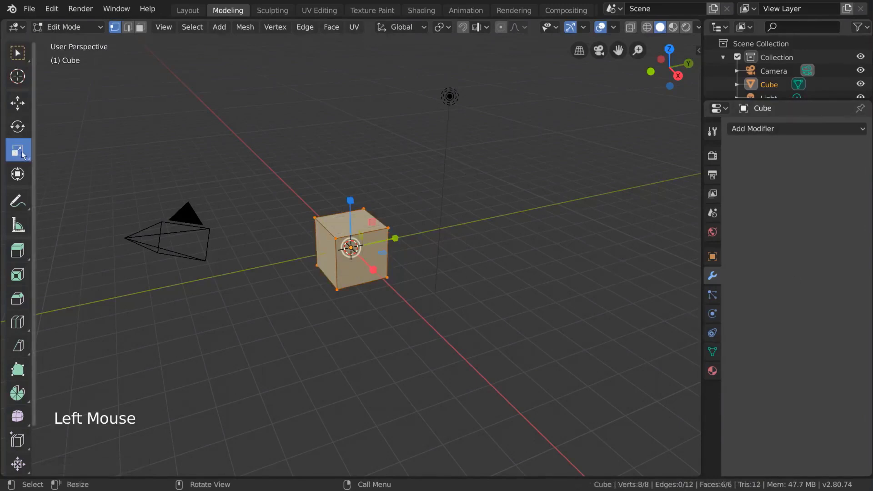
drag(351, 200, 352, 242)
click(18, 322)
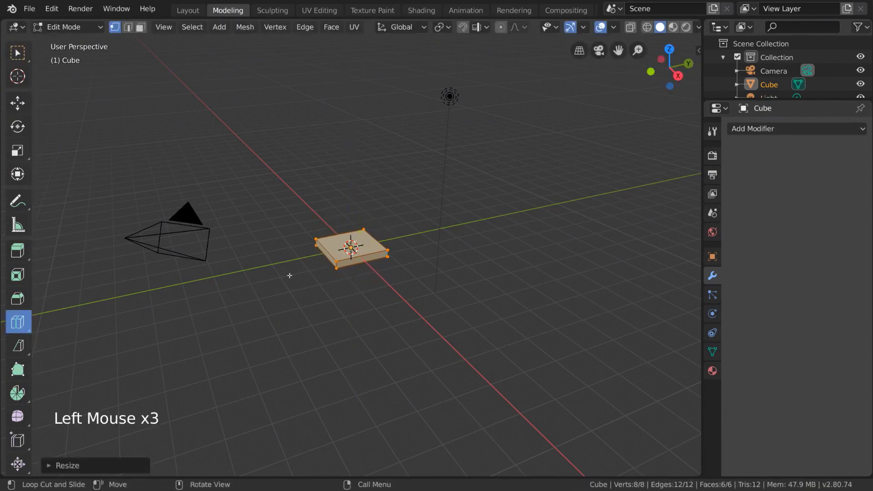
drag(364, 270, 332, 255)
scroll(633, 204, up, 6)
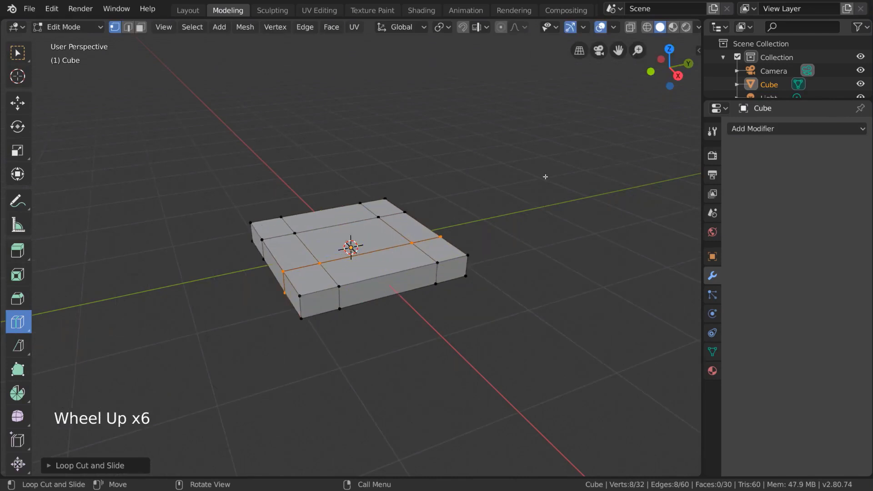
Switch to face selection and select the four corner faces on the slab's underside.
key(3)
middle_drag(511, 218, 428, 296)
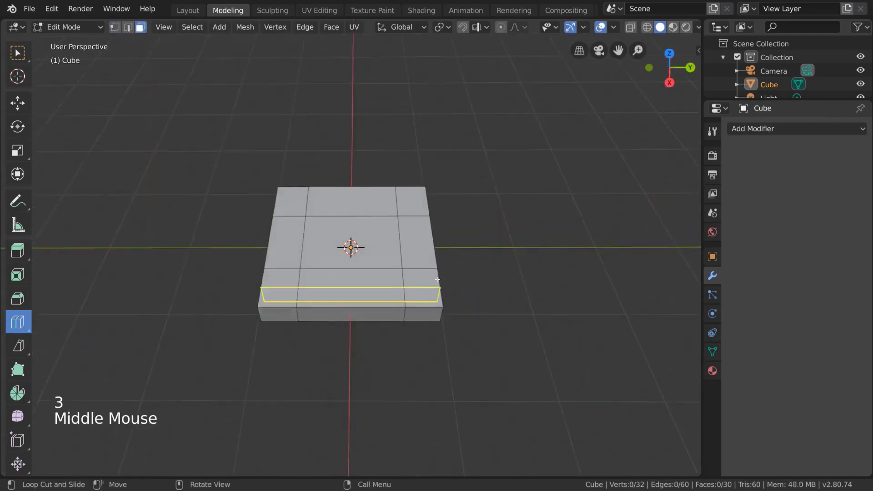
middle_drag(494, 294, 193, 156)
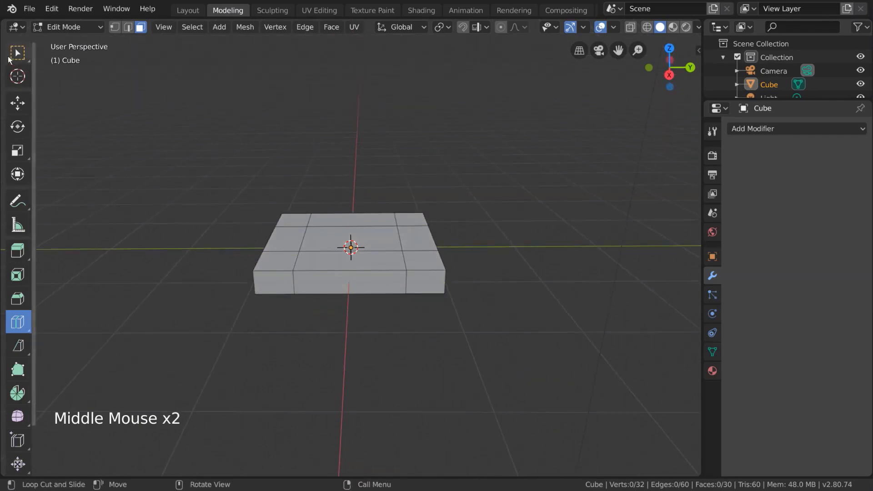
click(18, 53)
middle_drag(414, 208, 461, 260)
click(281, 227)
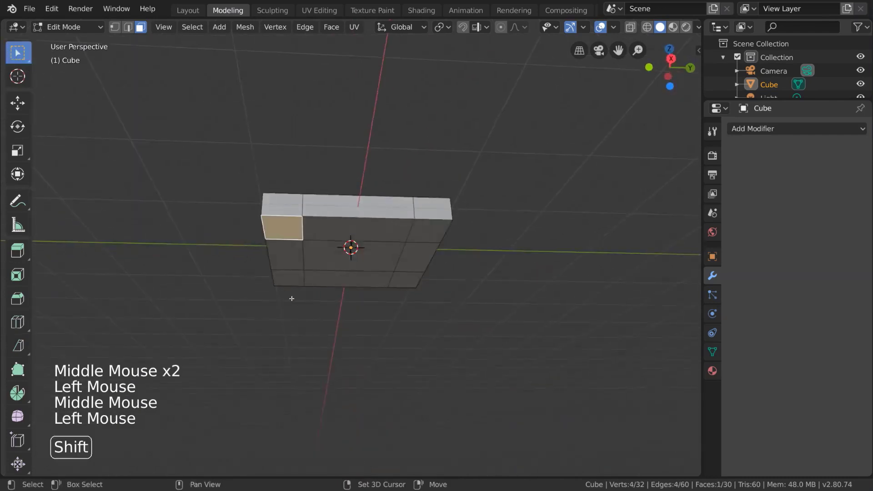
shift+click(288, 278)
shift+click(408, 282)
shift+click(421, 230)
Add the three top faces along one edge of the slab to the selection for the backrest.
middle_drag(421, 230, 446, 260)
shift+click(435, 265)
shift+click(412, 226)
shift+click(398, 200)
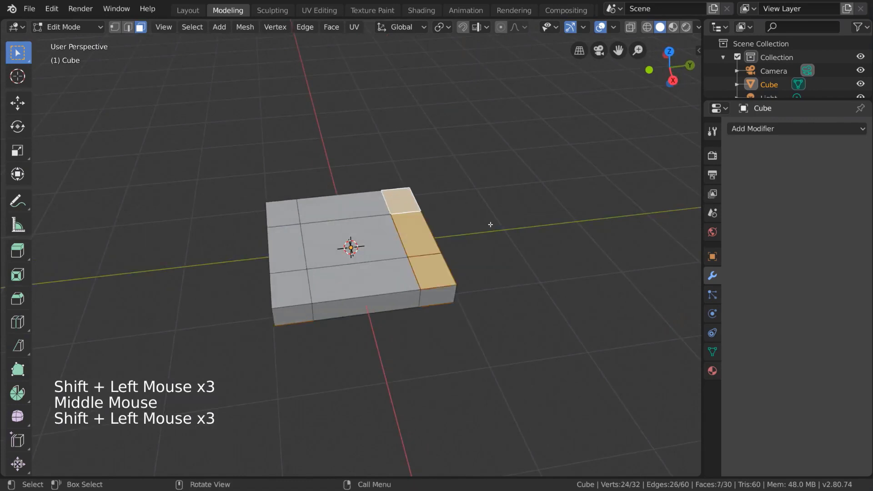
Extrude the selected faces and scale them up along global Z to form the chair's legs and backrest.
middle_drag(487, 225, 482, 292)
scroll(482, 293, down, 3)
key(e)
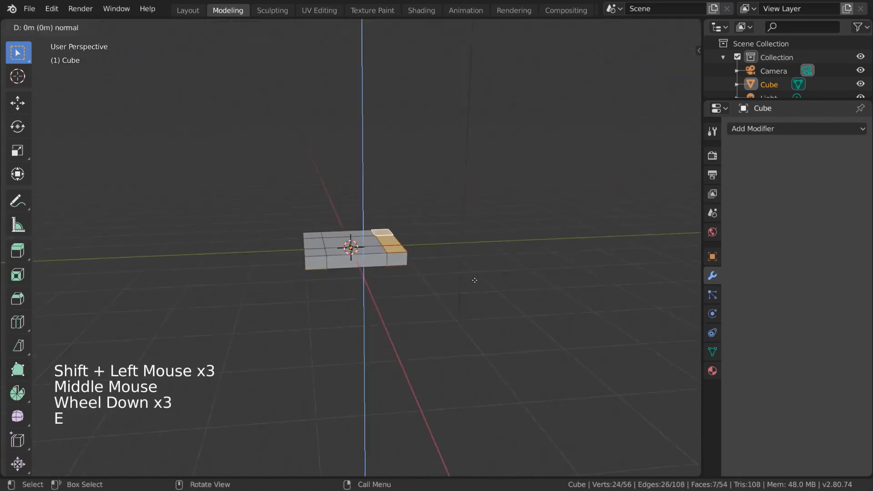
key(s)
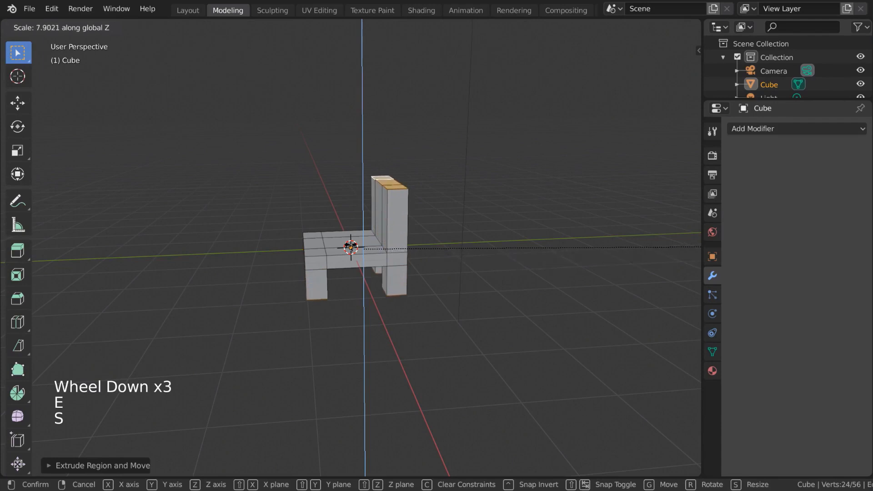
click(565, 236)
middle_drag(565, 236, 439, 257)
key(s)
click(465, 261)
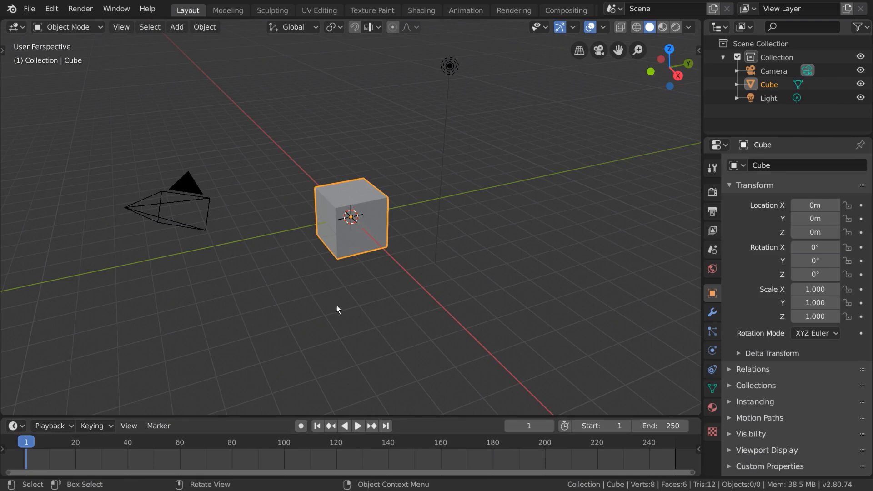
Add a Bevel modifier to the cube and remove it again.
click(712, 312)
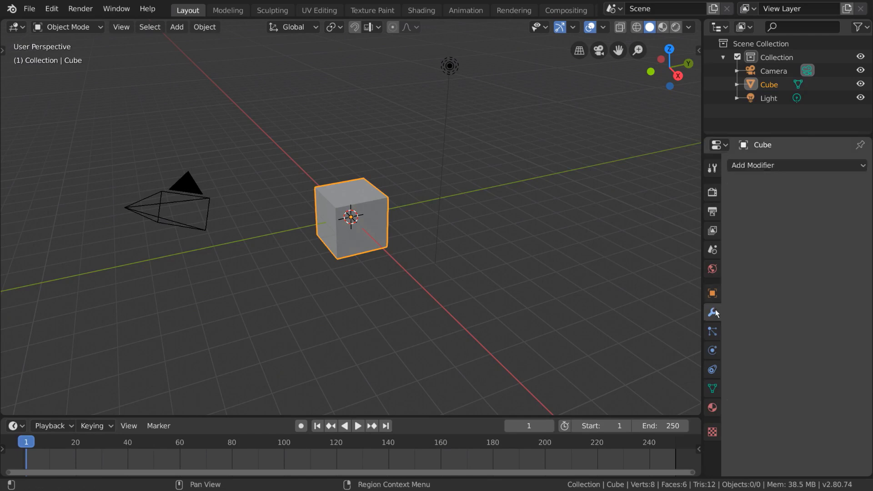
click(778, 164)
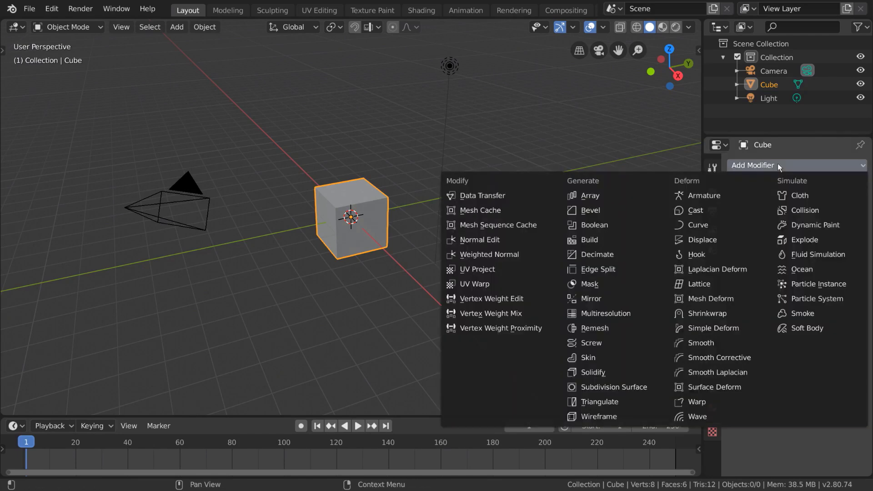
click(617, 211)
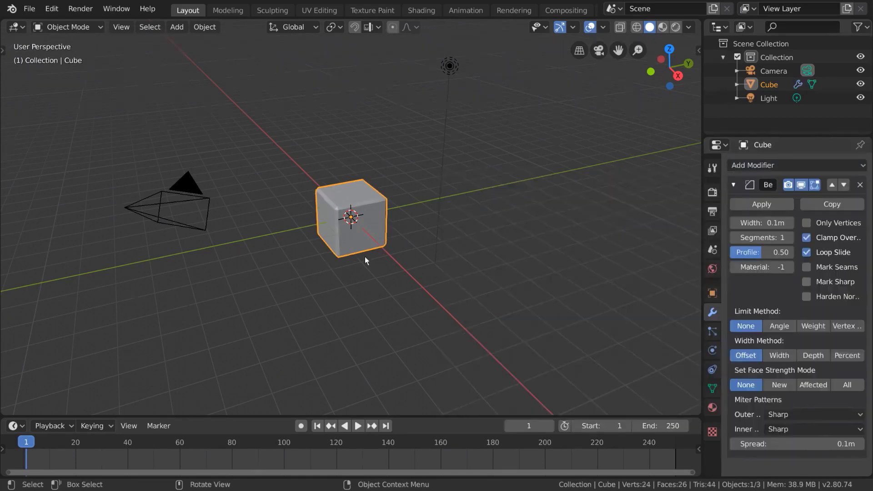
click(861, 185)
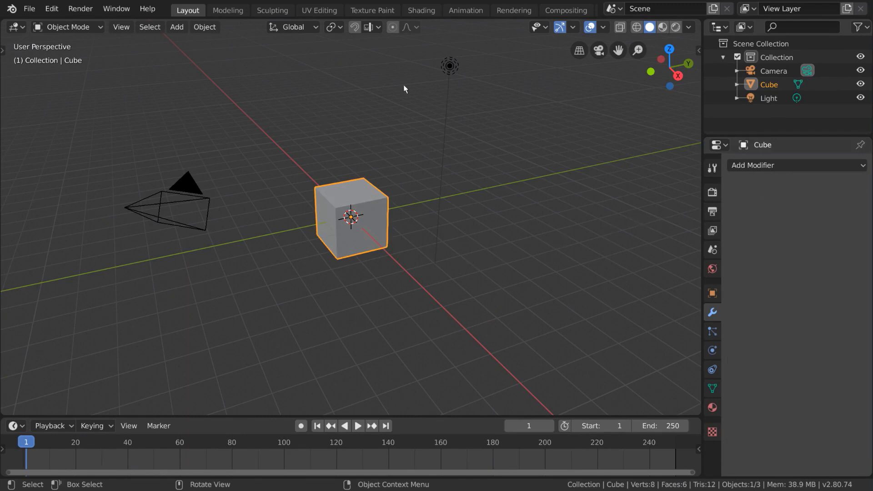
Switch to the Modeling workspace and bevel all edges of the cube with the Bevel tool.
click(227, 12)
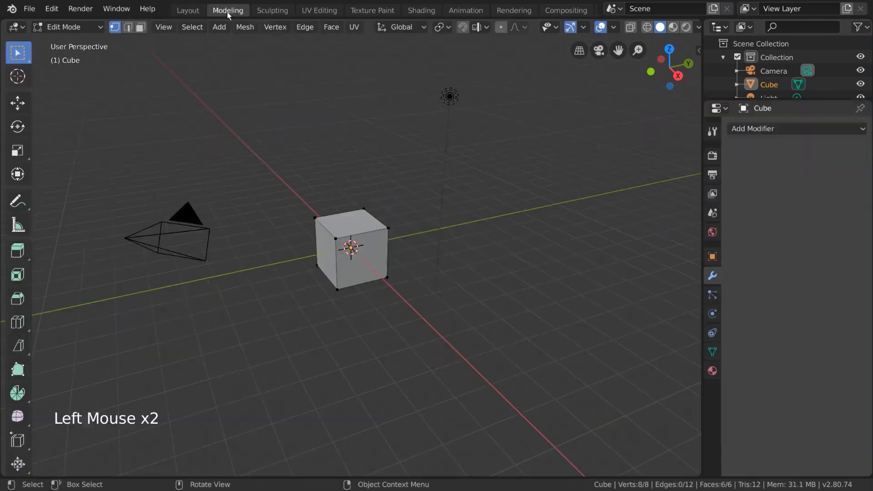
click(18, 301)
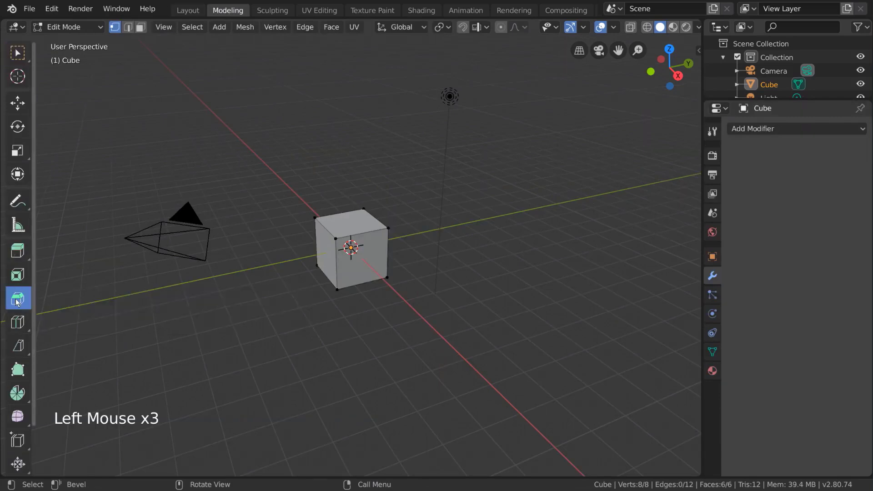
key(a)
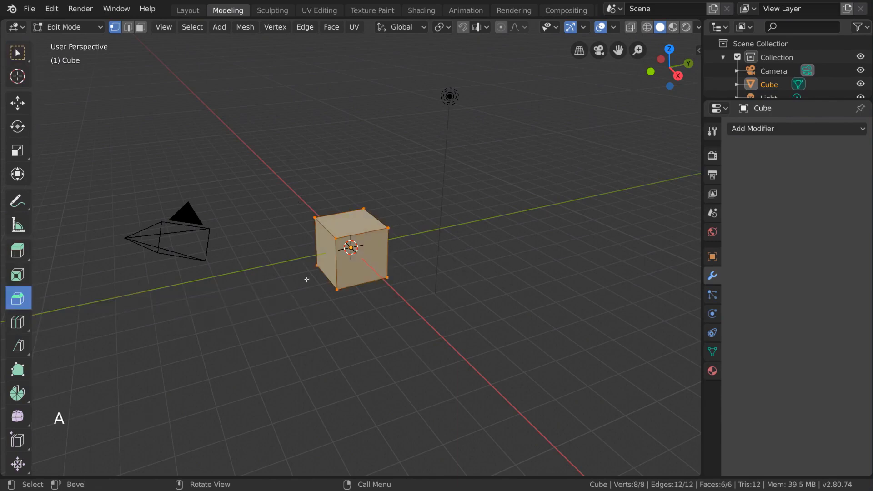
drag(472, 192, 477, 194)
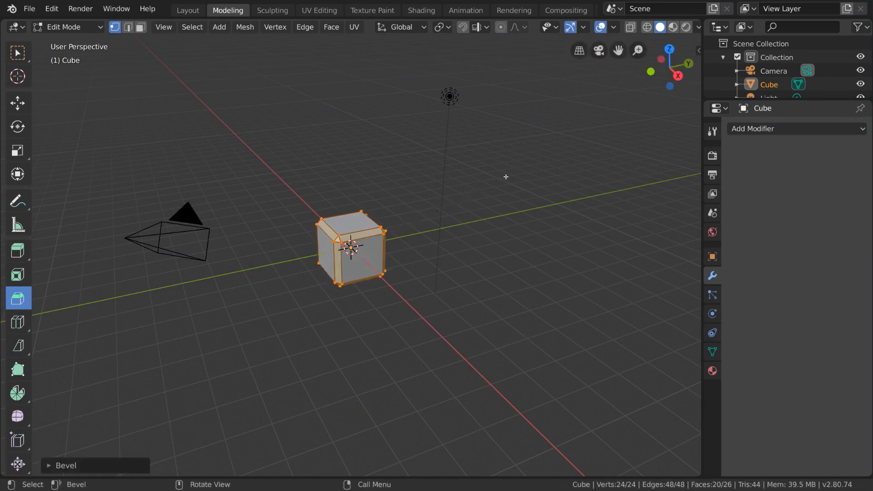
Undo the last bevel and bevel the whole cube again with a width of about 0.159 m.
key(ctrl+z)
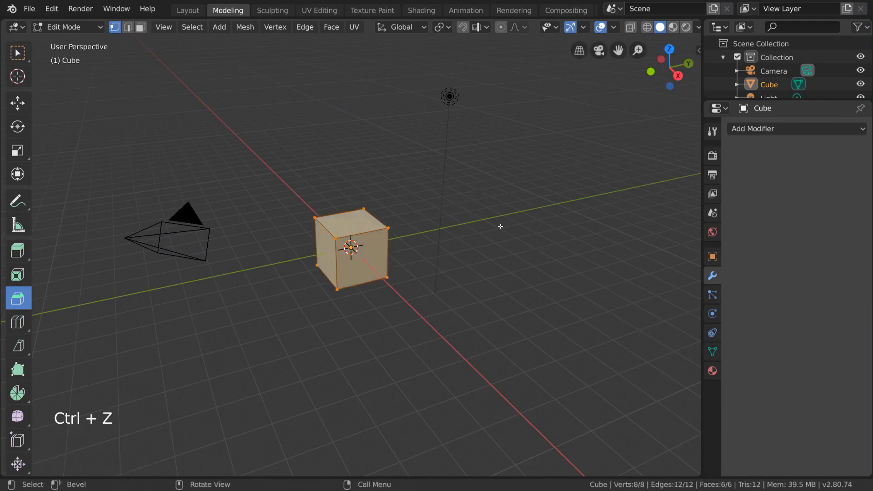
key(ctrl+b)
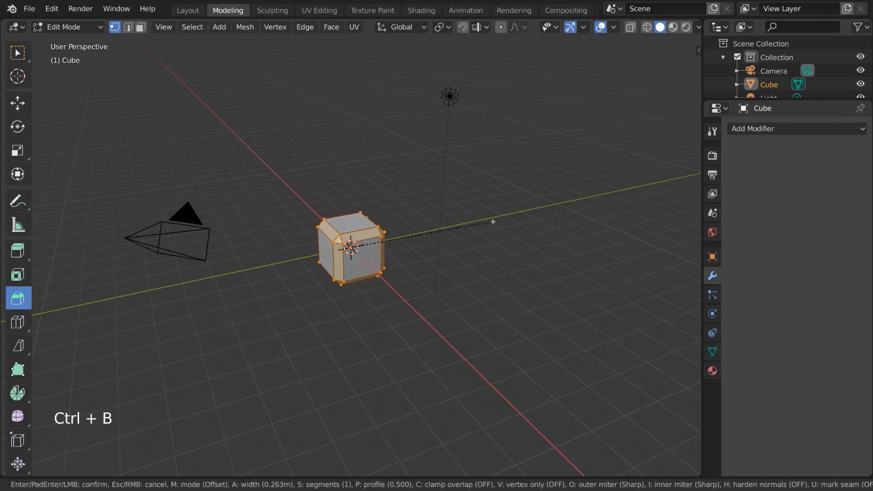
click(491, 221)
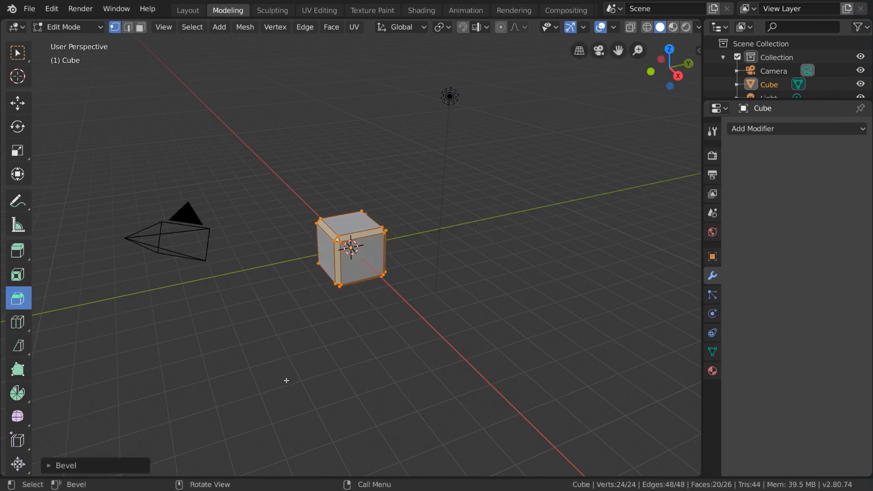
Try the Percent width type in the bevel settings, return to Offset and bring the width to about 0.189 m.
click(49, 466)
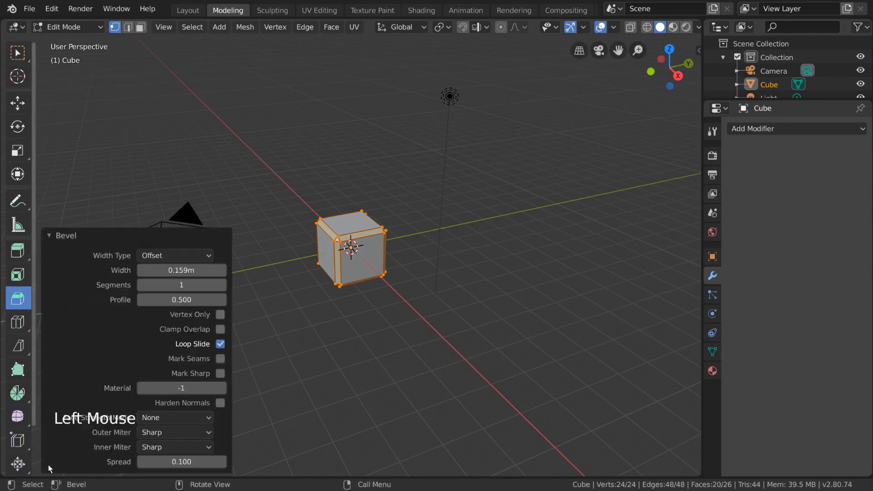
click(195, 256)
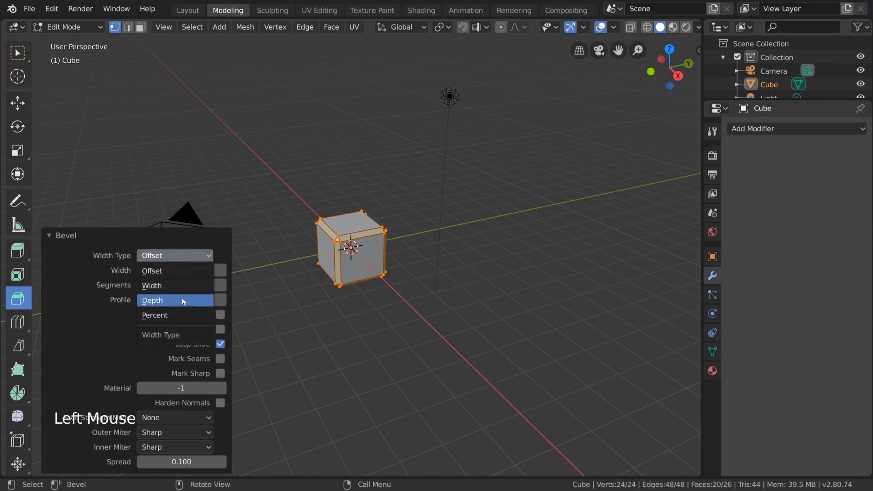
click(179, 316)
mouse_move(176, 272)
mouse_down()
mouse_move(159, 271)
mouse_move(167, 271)
mouse_up()
click(152, 256)
click(152, 271)
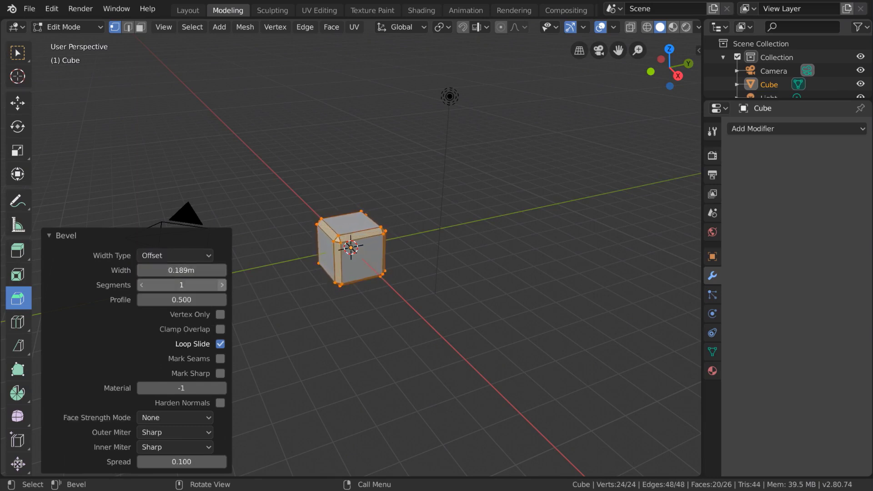
Give the bevel 3 segments, a width of about 0.249 m and a profile of 0.350.
click(222, 285)
click(222, 285)
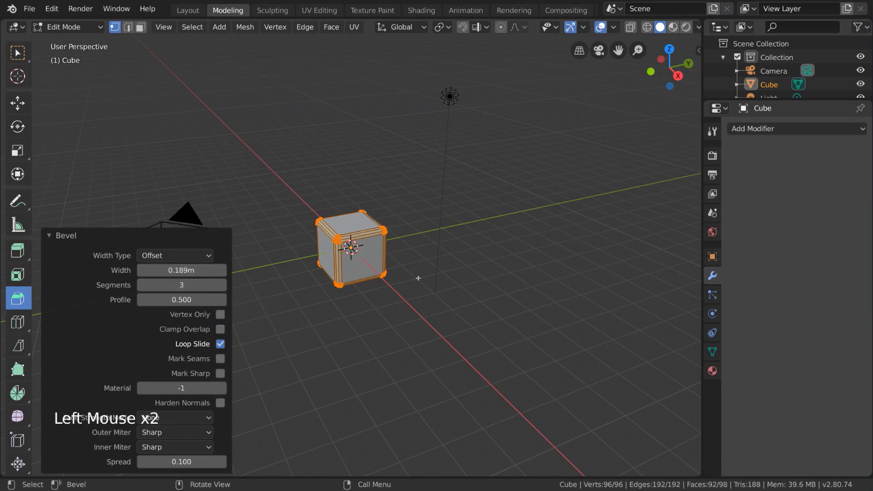
mouse_move(173, 271)
mouse_down()
mouse_move(209, 270)
mouse_move(160, 271)
mouse_move(181, 270)
mouse_up()
drag(193, 300, 183, 299)
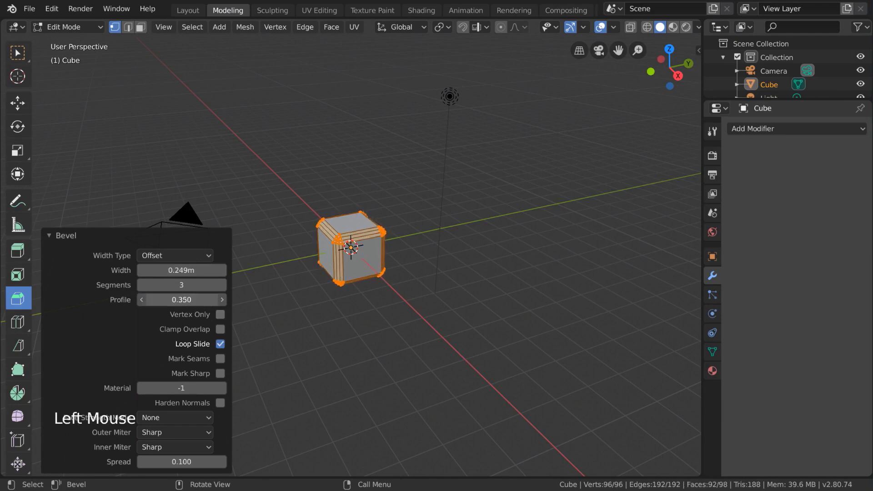
Restrict the bevel to vertices only and try a width of about 0.749 m with 1 and 3 segments.
click(221, 316)
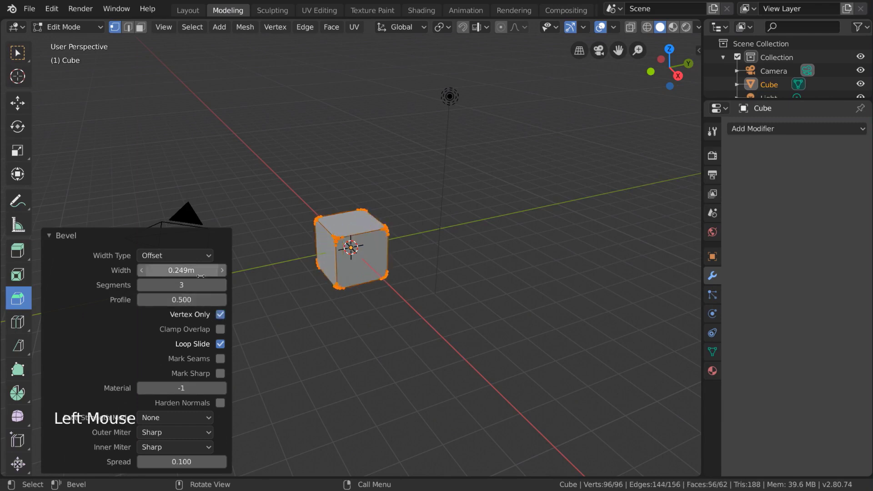
click(181, 271)
drag(181, 270, 203, 270)
double_click(142, 285)
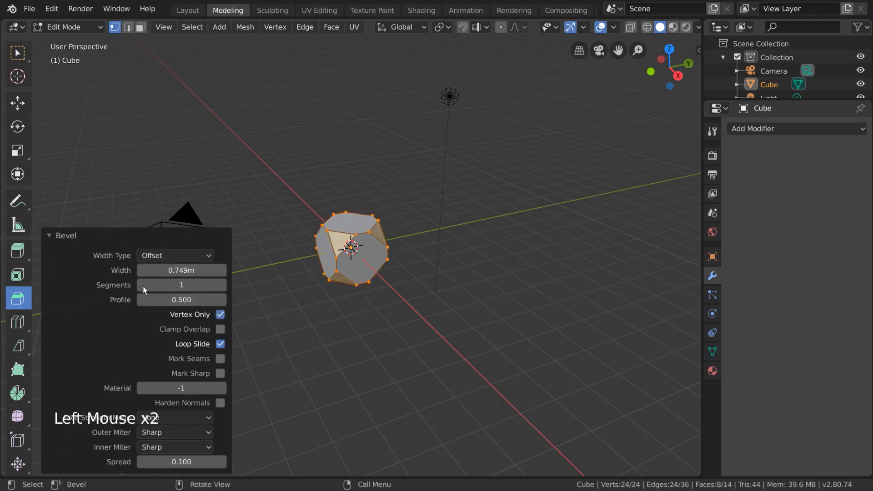
click(221, 285)
click(221, 285)
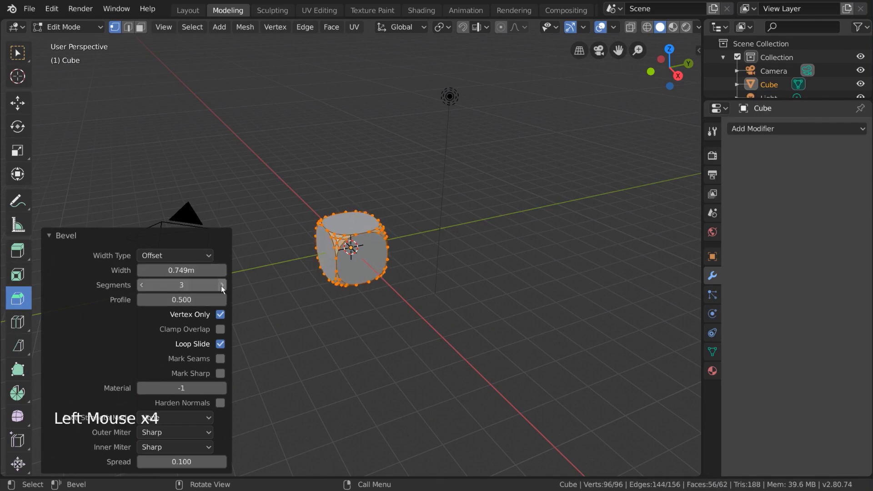
click(184, 270)
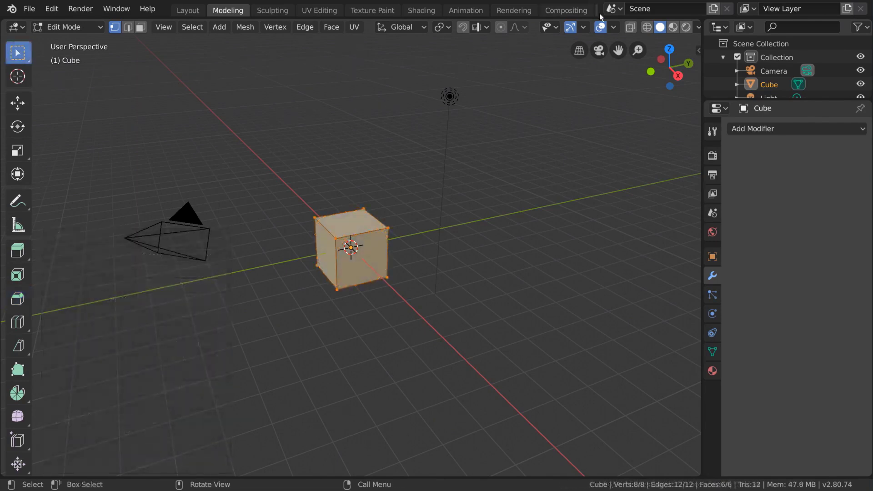
Bevel only the vertices of the plain cube by about 0.447 m and toggle the Vertex Only option.
key(shift+ctrl+b)
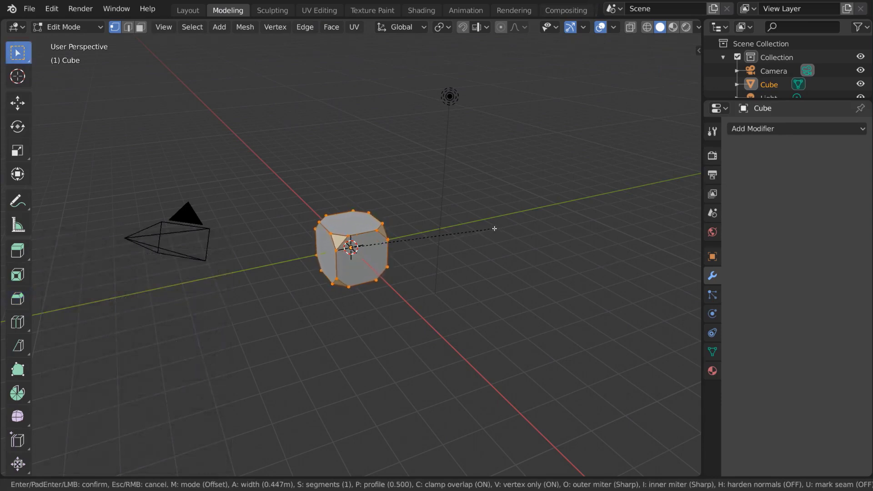
click(220, 315)
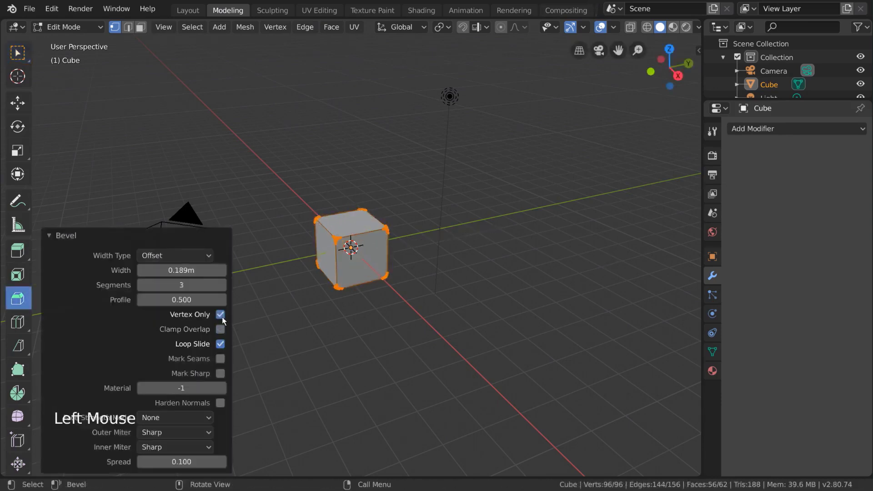
click(221, 315)
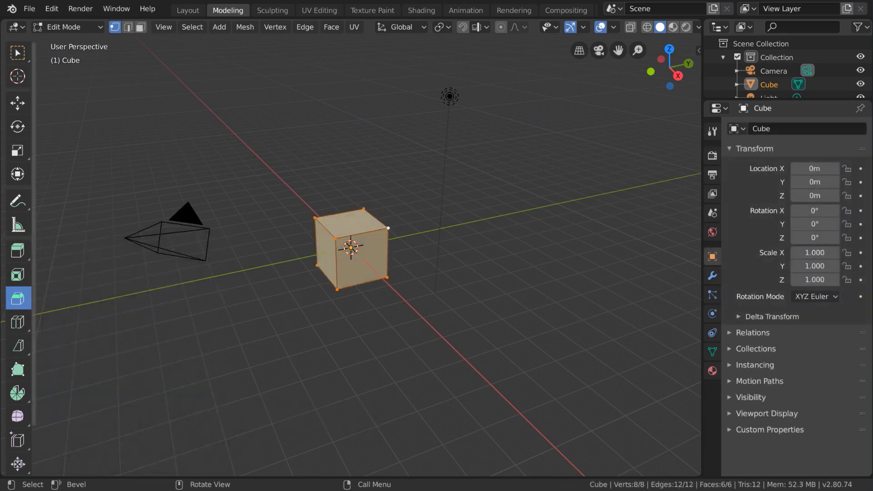
Add two material slots to the cube and create a material with a red base color in the third slot.
click(713, 371)
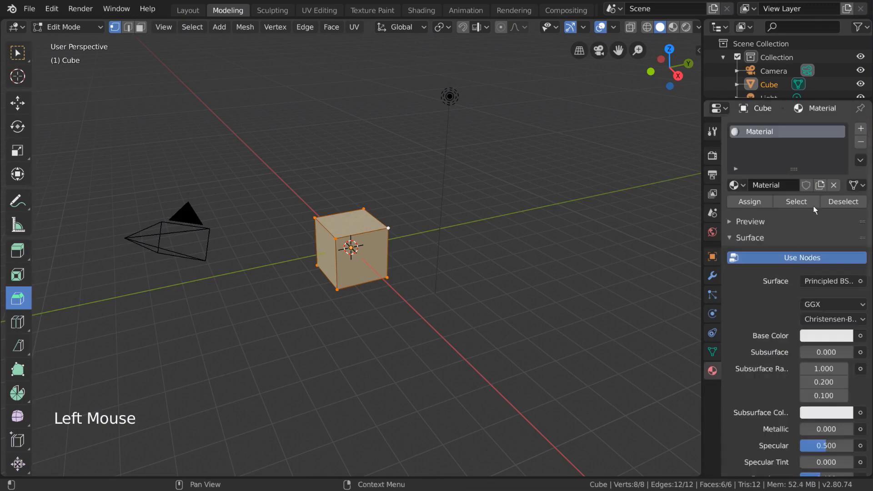
click(861, 128)
click(861, 129)
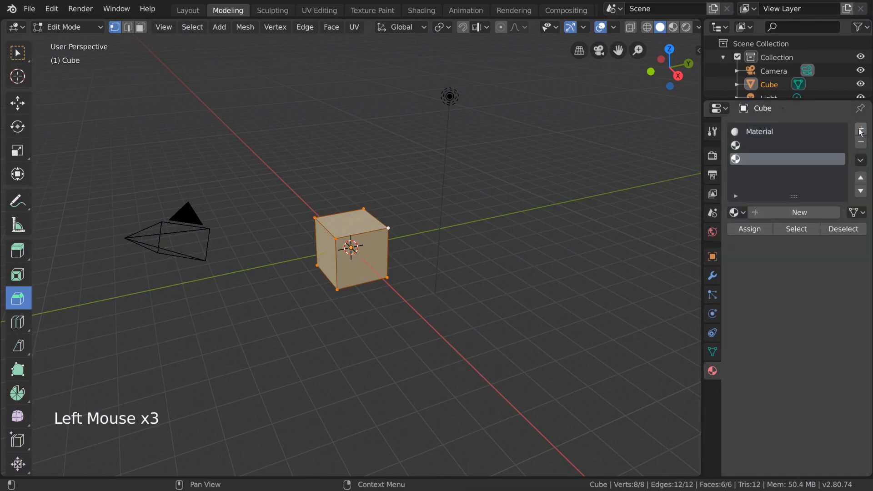
click(822, 212)
click(819, 365)
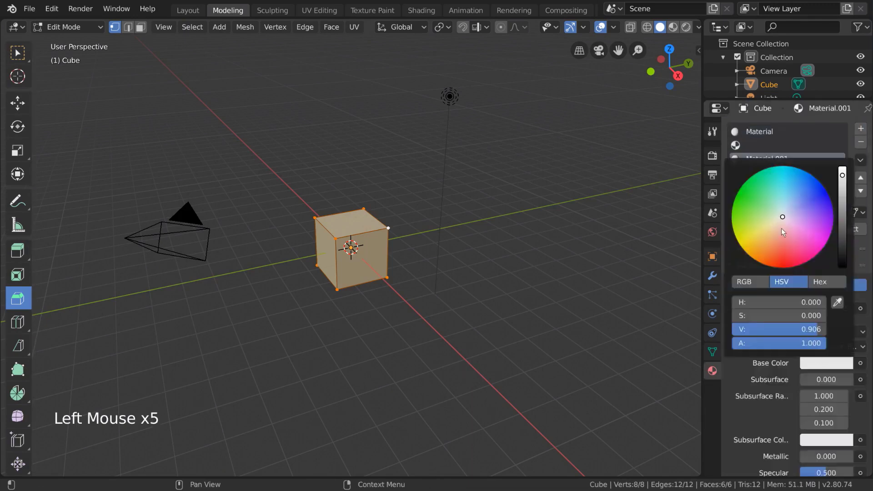
drag(782, 229, 777, 267)
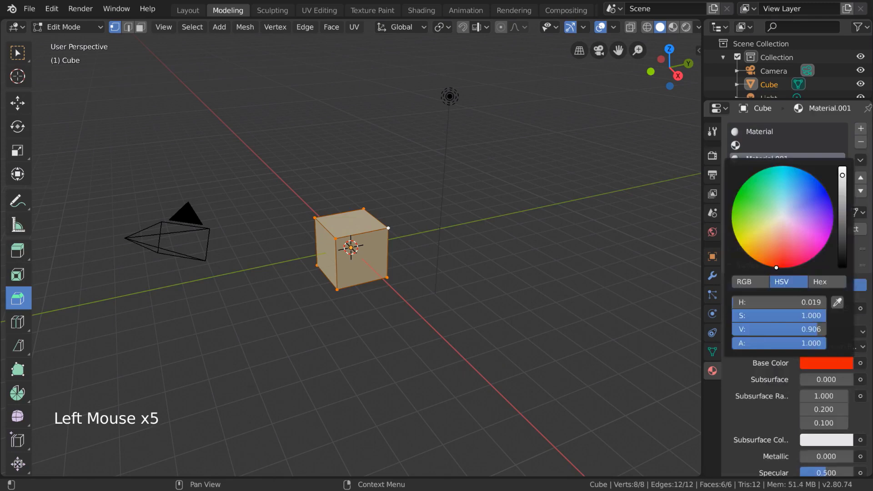
Create a new material in the second slot and make its base color green.
click(782, 146)
click(793, 212)
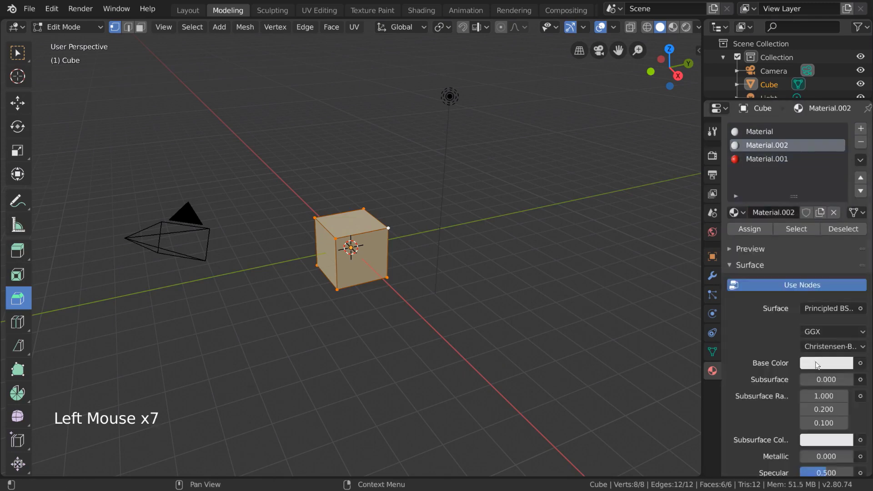
click(819, 363)
drag(787, 245, 739, 189)
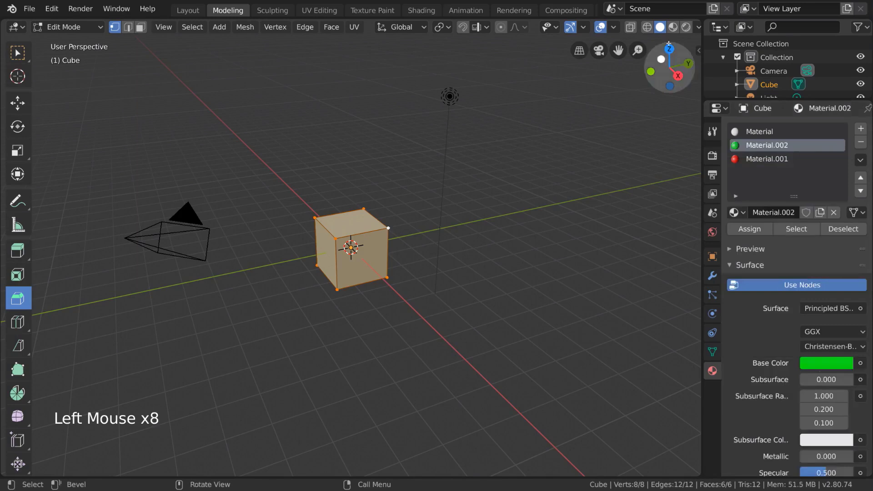
Switch the viewport to rendered shading, bevel the cube's edges by about 0.178 m and show the bevel settings.
click(686, 30)
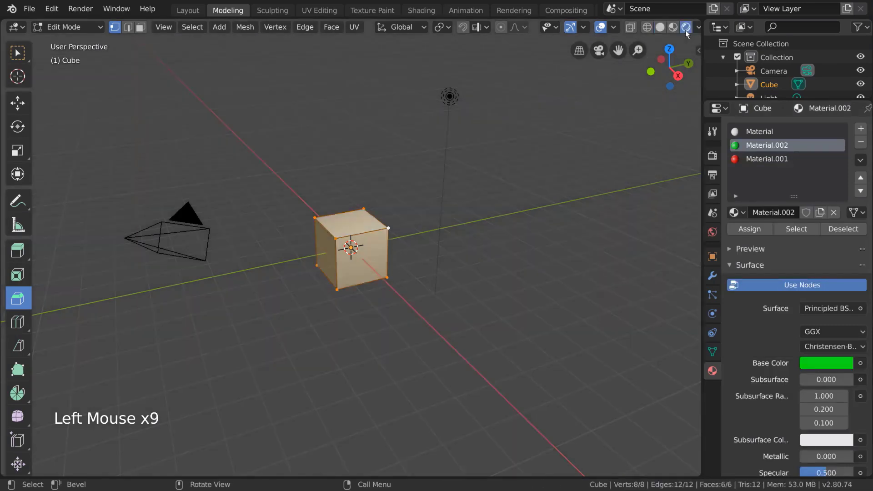
drag(461, 272, 478, 204)
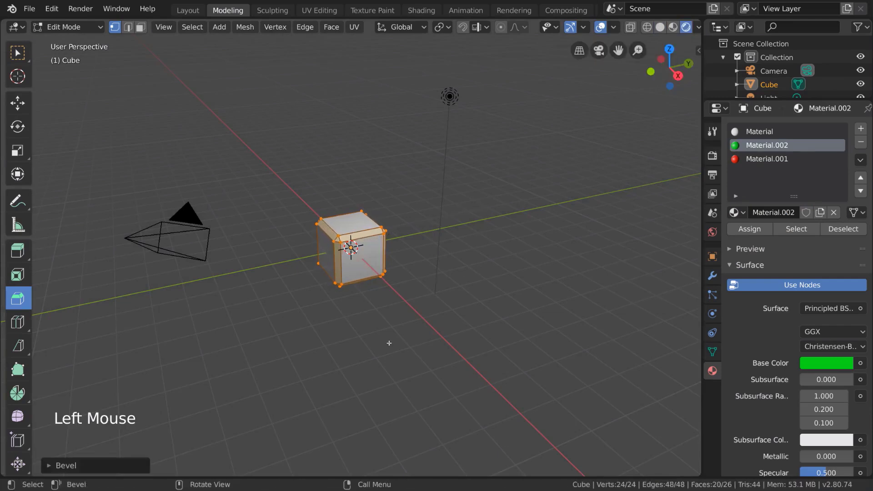
click(48, 469)
Raise the bevel's material index to 1 and on to 2 so the beveled faces use the red material.
click(222, 388)
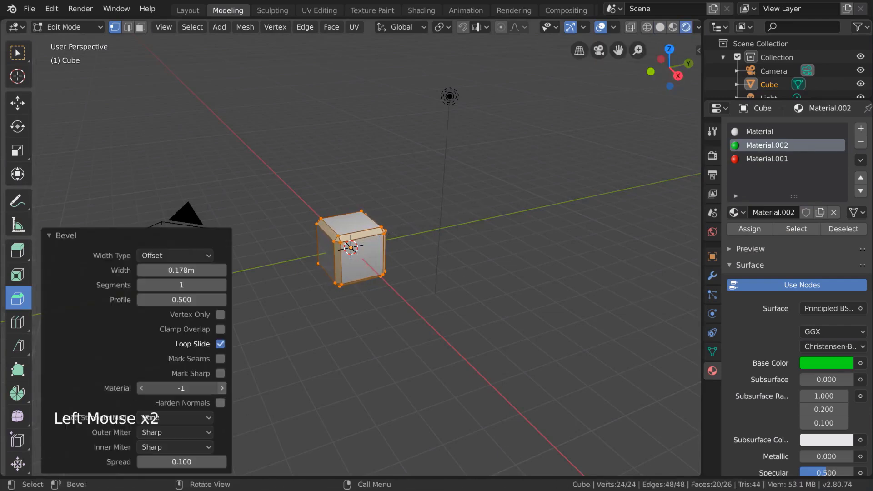
click(222, 389)
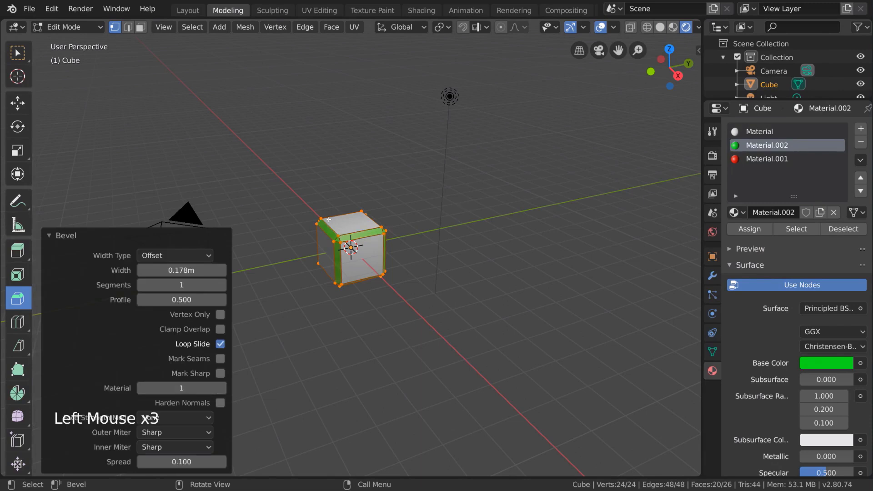
click(222, 389)
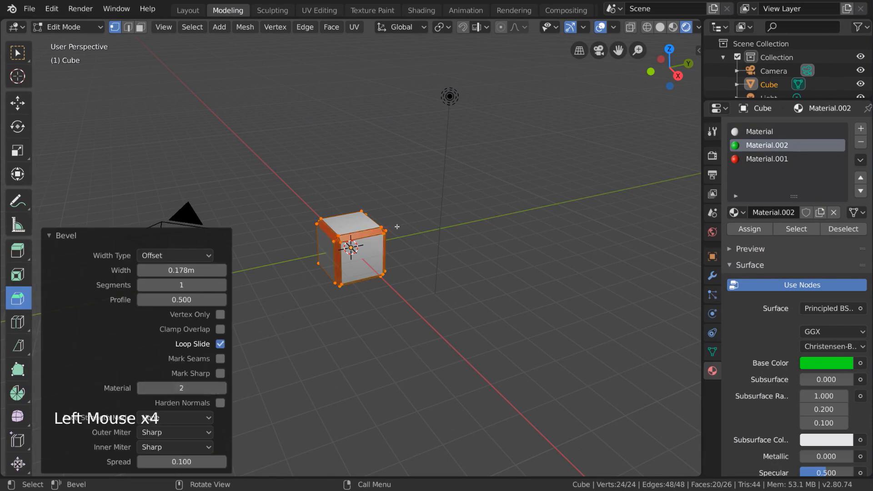
middle_drag(397, 227, 347, 299)
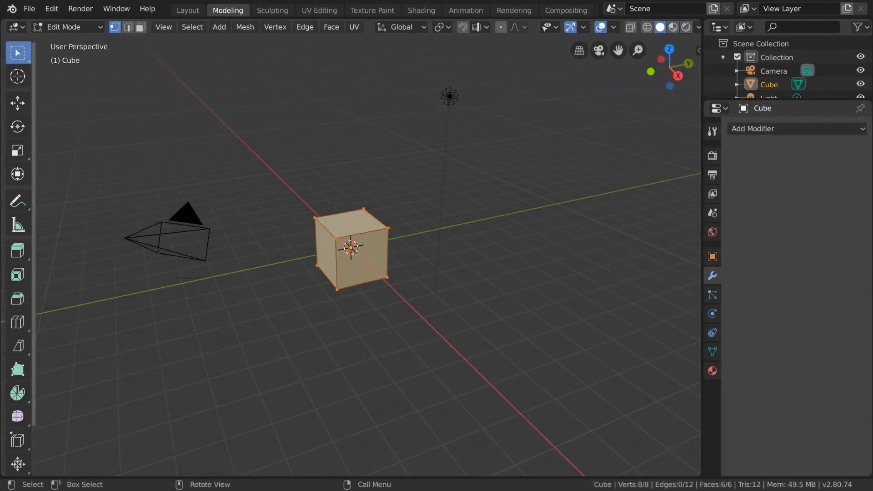
Add a Bevel modifier to the cube and set its limit method to Angle.
click(711, 282)
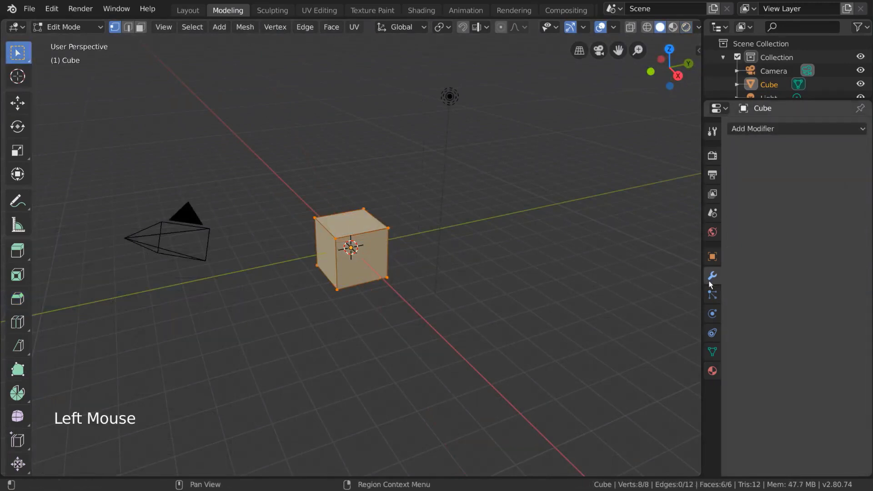
click(794, 129)
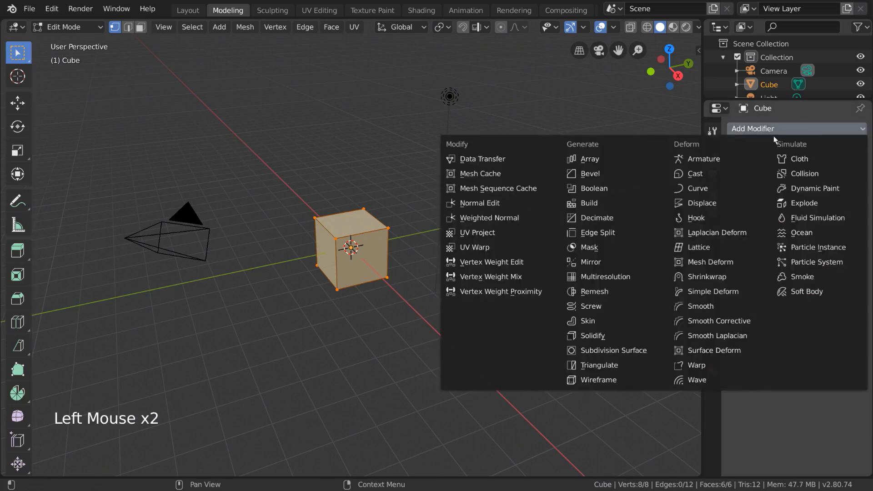
click(623, 172)
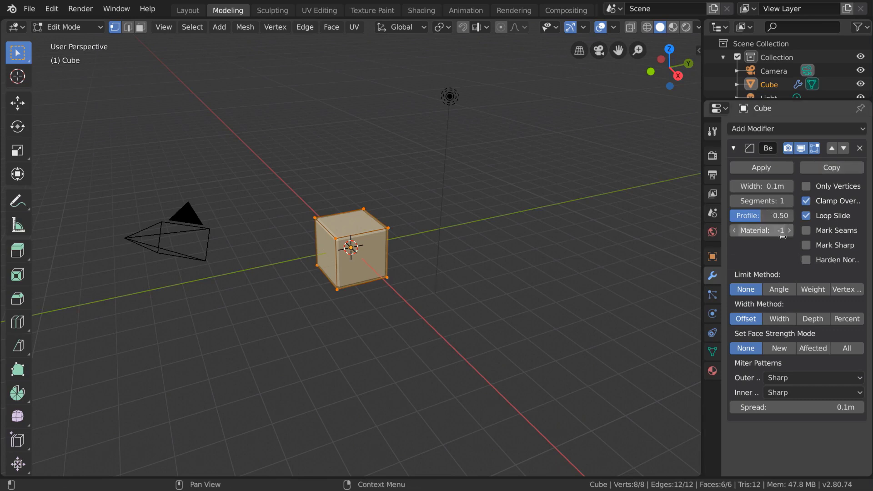
click(779, 289)
click(833, 290)
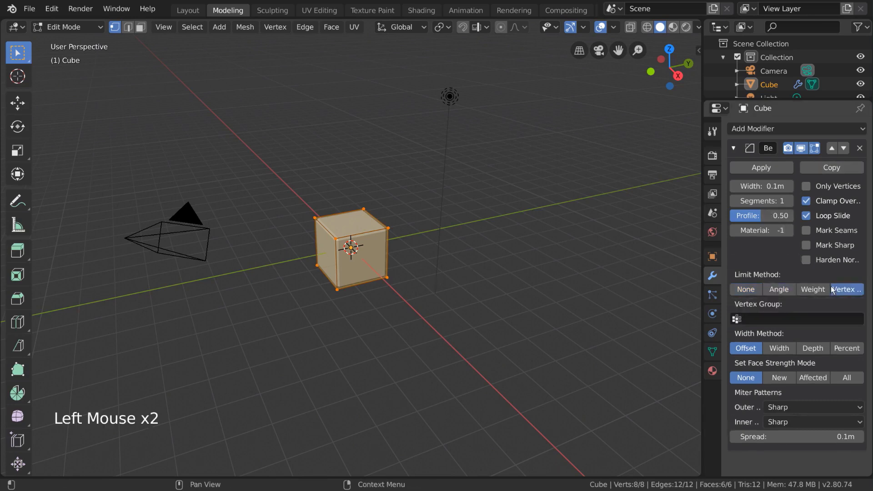
click(790, 290)
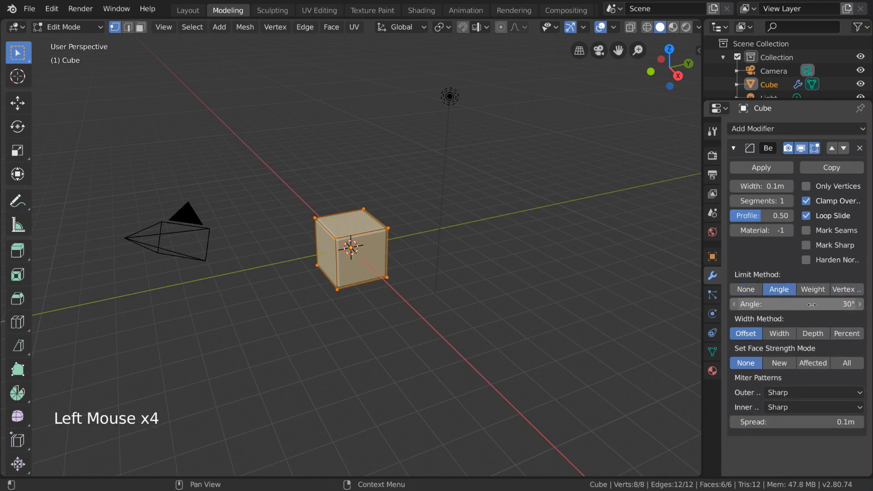
Switch to Object Mode, compare the bevel's None and Angle limit methods, and set the angle limit to about 4.8°.
scroll(415, 273, up, 2)
scroll(415, 273, up, 3)
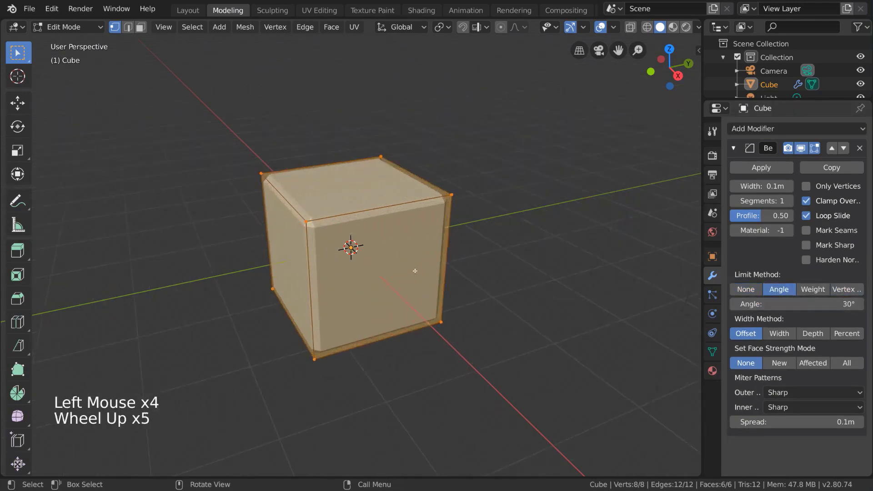
key(Tab)
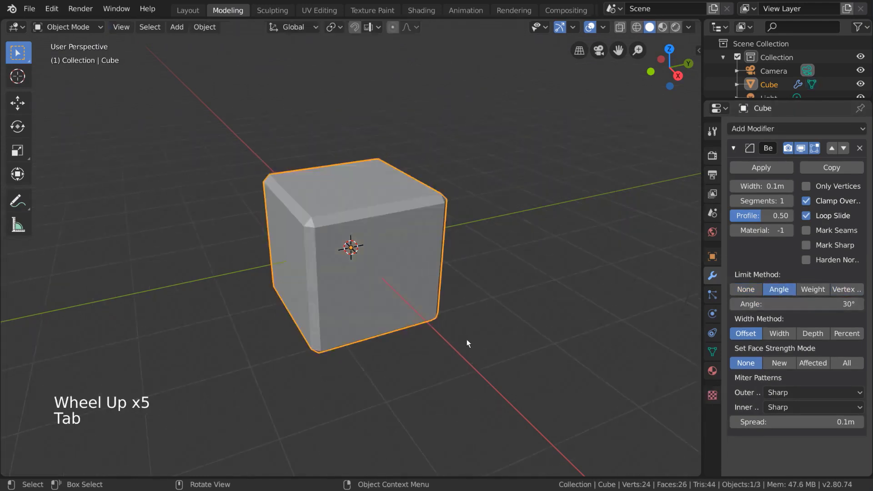
click(747, 289)
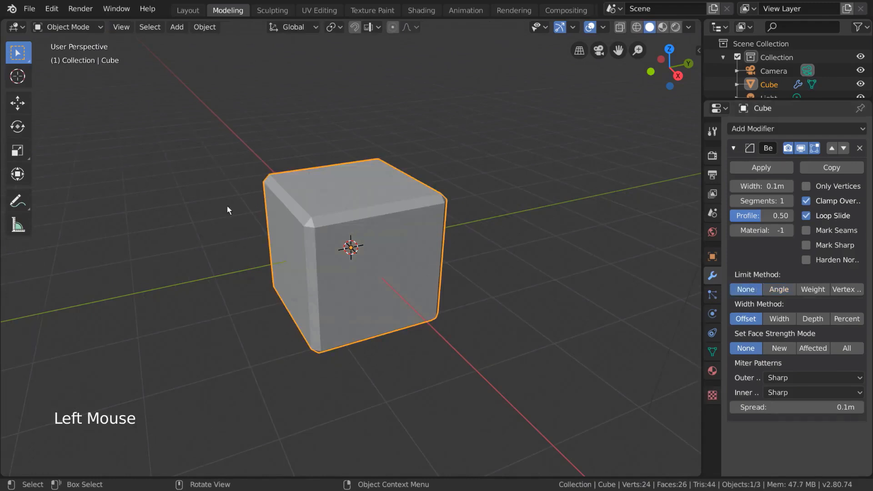
mouse_move(455, 309)
middle_down()
mouse_move(407, 263)
mouse_move(452, 279)
mouse_move(483, 328)
mouse_move(461, 301)
middle_up()
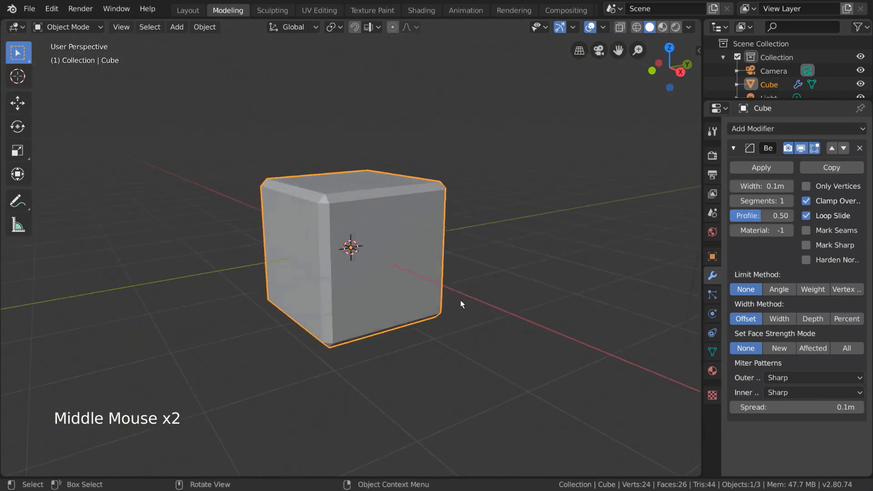
click(776, 289)
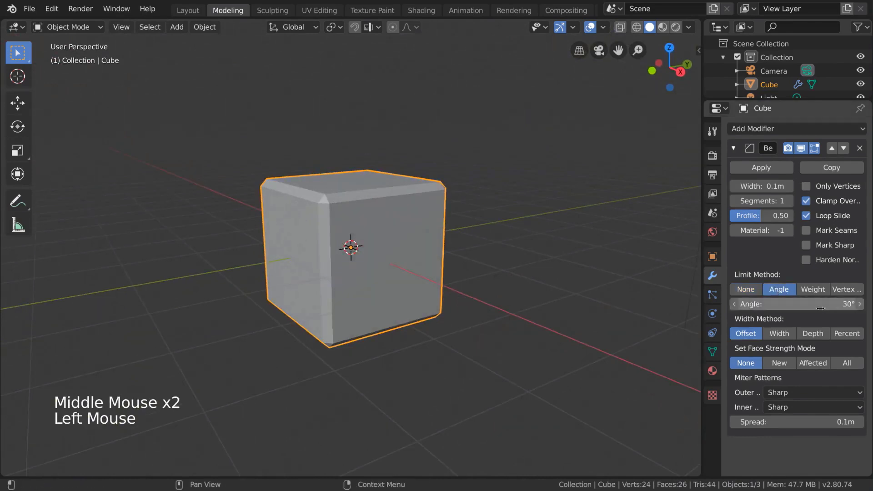
mouse_move(820, 309)
mouse_down()
mouse_move(855, 308)
mouse_move(826, 304)
mouse_up()
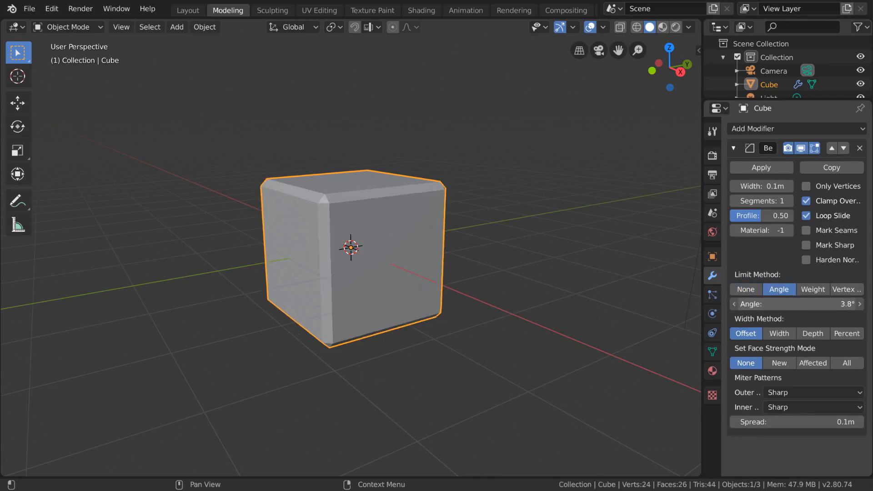
drag(842, 304, 847, 304)
Add a horizontal loop cut around the cube's middle and move it sideways to fold the side faces.
key(Tab)
key(ctrl+r)
click(459, 245)
key(g)
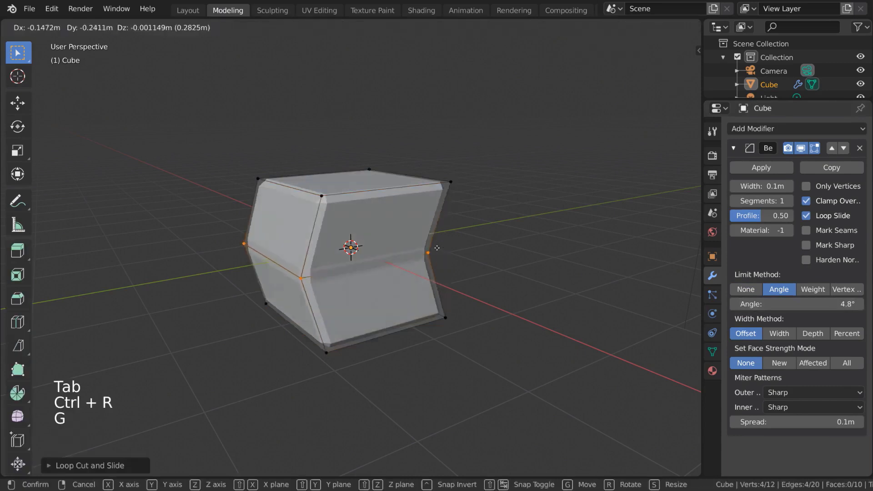
click(417, 248)
Return to Object Mode and raise the Bevel modifier's angle limit to 80°.
key(Tab)
drag(840, 304, 869, 304)
middle_drag(437, 248, 459, 241)
Try the Bevel modifier's Weight and Vertex Group limit methods and return to Angle.
click(814, 289)
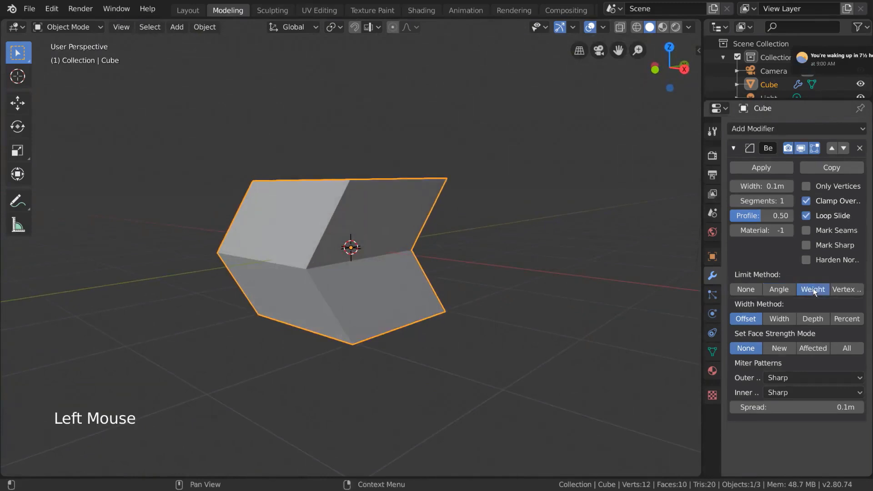
click(831, 288)
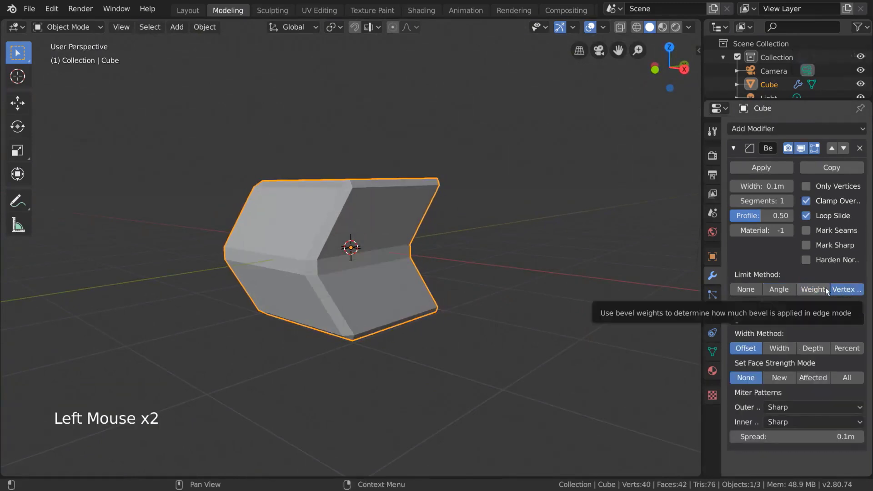
click(825, 289)
click(847, 289)
click(818, 318)
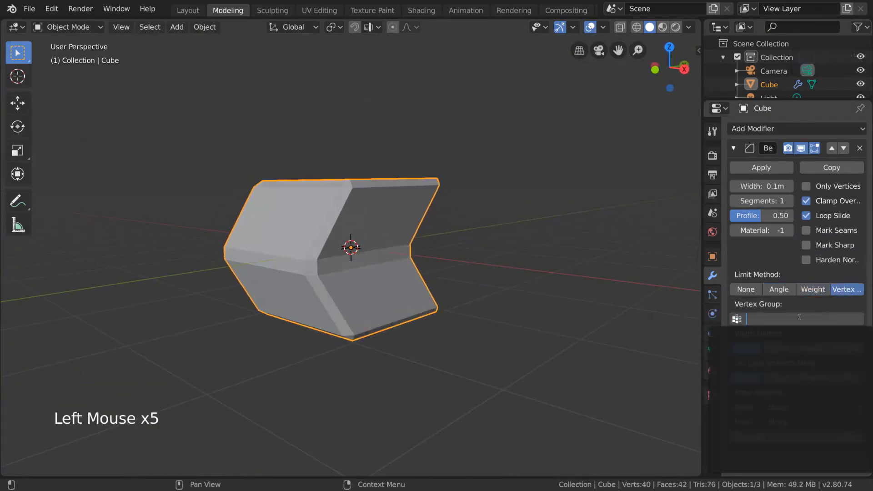
click(769, 289)
Undo the last four operations on the beveled cube and redo three of them.
middle_drag(527, 253, 504, 277)
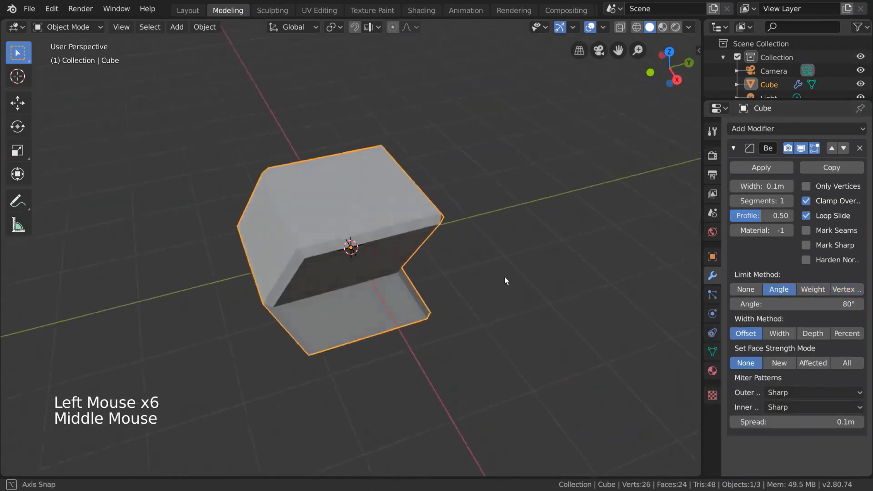
key(Tab)
key(ctrl+z)
key(ctrl+z)
key(ctrl+z)
key(ctrl+z)
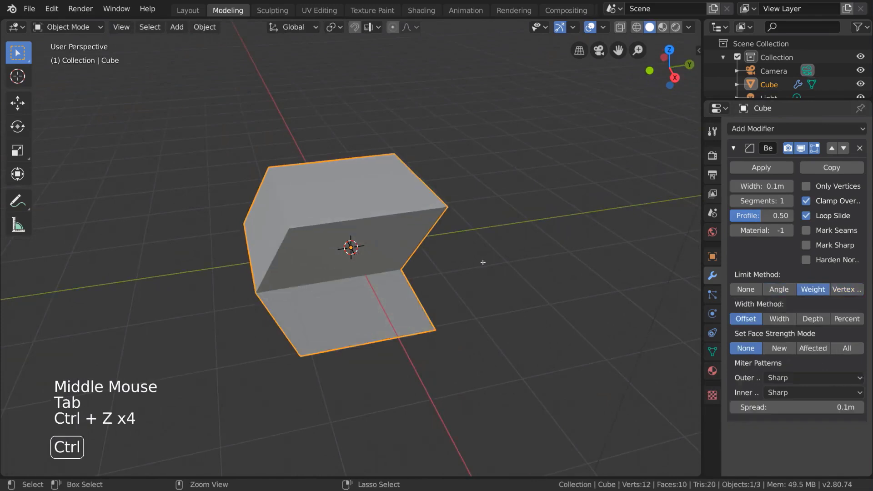
key(ctrl+shift+z)
key(ctrl+shift+z)
key(ctrl+shift+z)
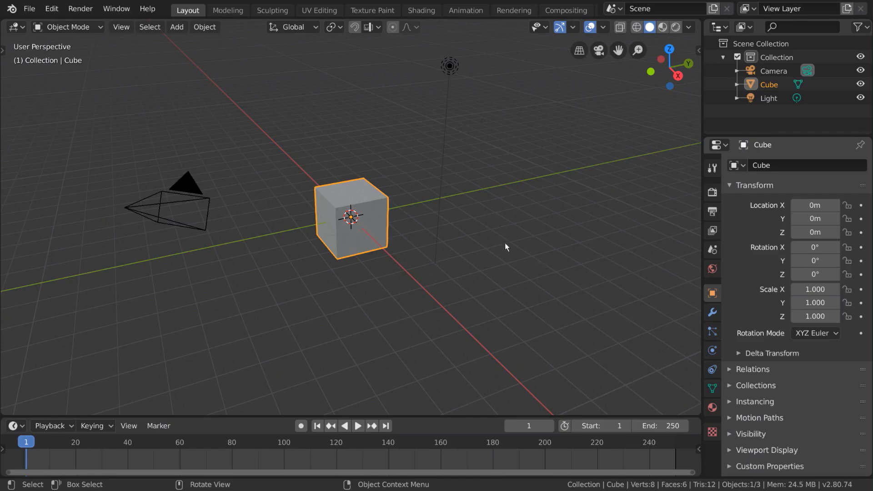
Switch the default cube scene to the Modeling workspace and activate the Knife tool.
click(228, 11)
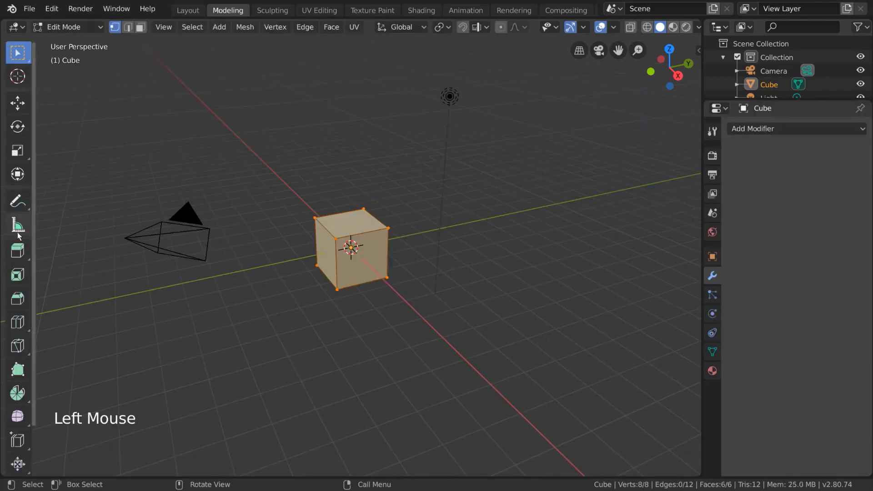
scroll(18, 236, down, 6)
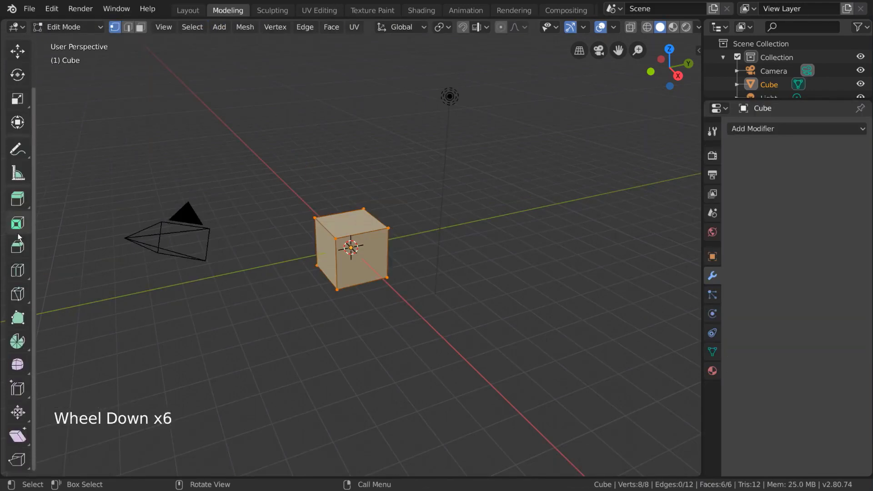
click(18, 296)
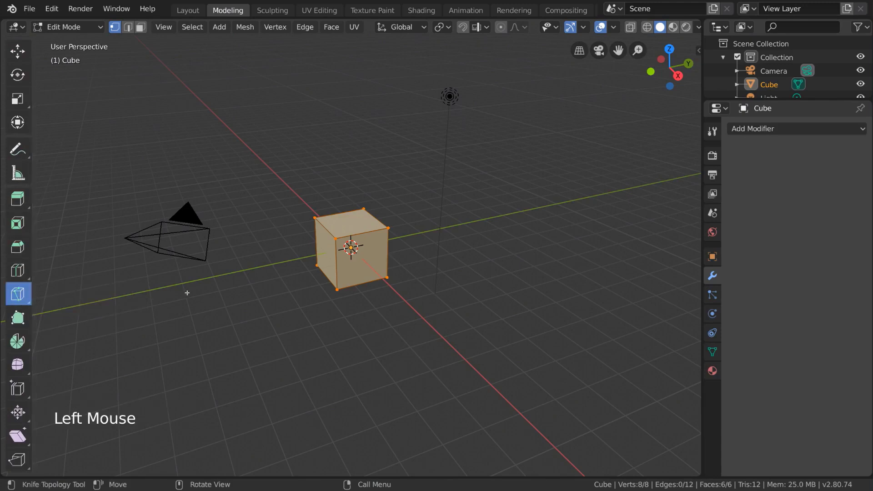
Try Knife cut lines running over the cube's top and front faces.
click(343, 213)
click(352, 236)
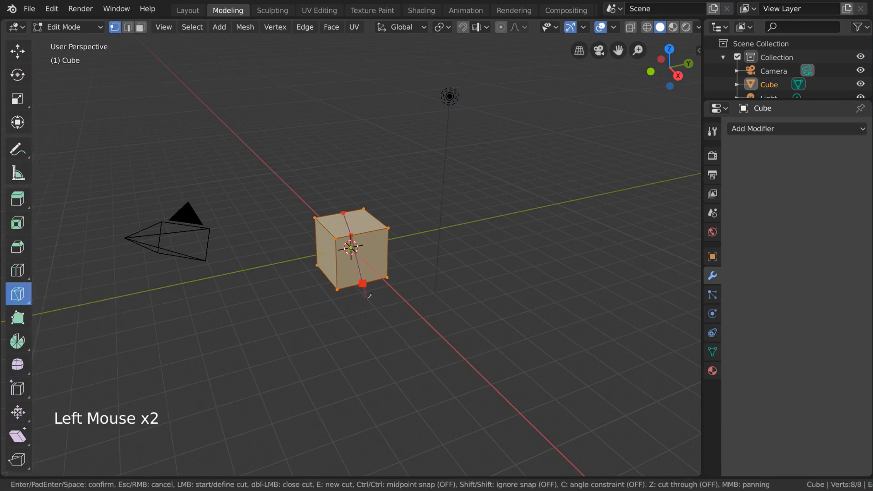
click(393, 320)
click(329, 132)
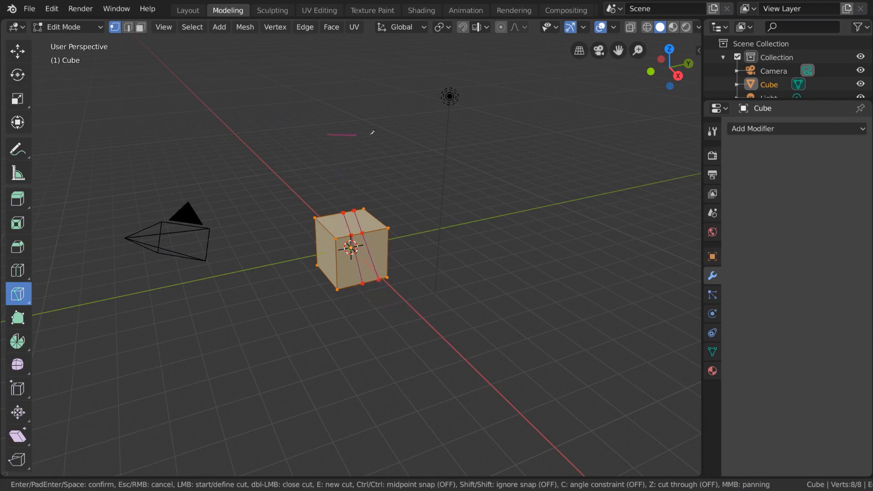
click(327, 314)
Try further separate Knife lines across the cube, starting a new cut for each, and discard all pending cuts.
key(e)
click(409, 331)
click(333, 214)
key(e)
click(333, 215)
click(330, 286)
key(e)
key(Escape)
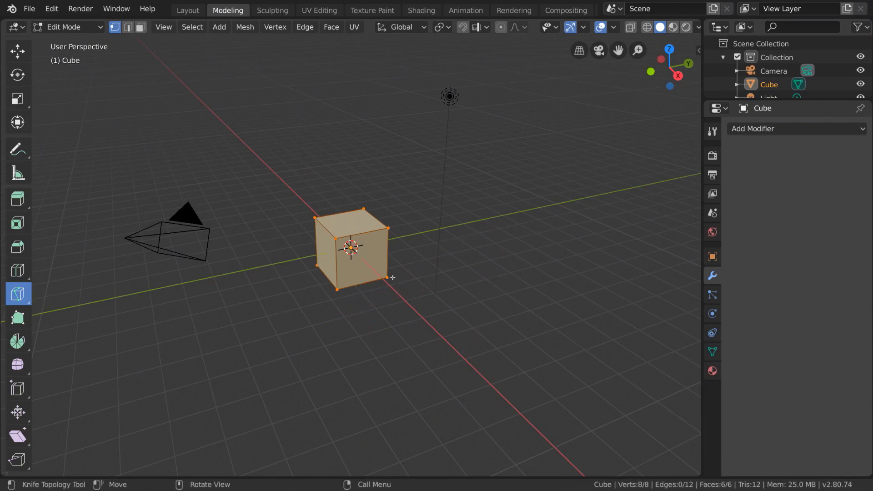
Draw freehand Knife cuts zigzagging over the cube's faces, confirm them, and try one more straight cut down the front.
mouse_move(391, 207)
mouse_down()
mouse_move(262, 262)
mouse_move(514, 232)
mouse_move(297, 315)
mouse_move(370, 235)
mouse_move(385, 315)
mouse_move(325, 175)
mouse_move(401, 217)
mouse_up()
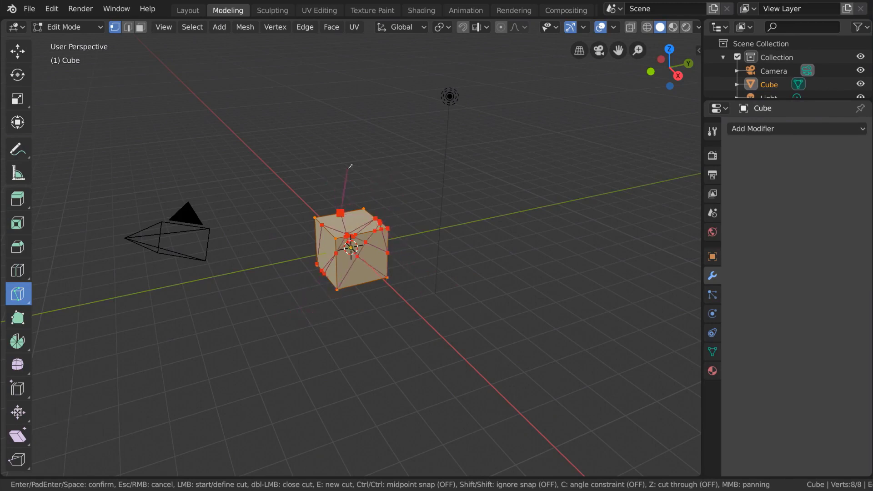
key(Return)
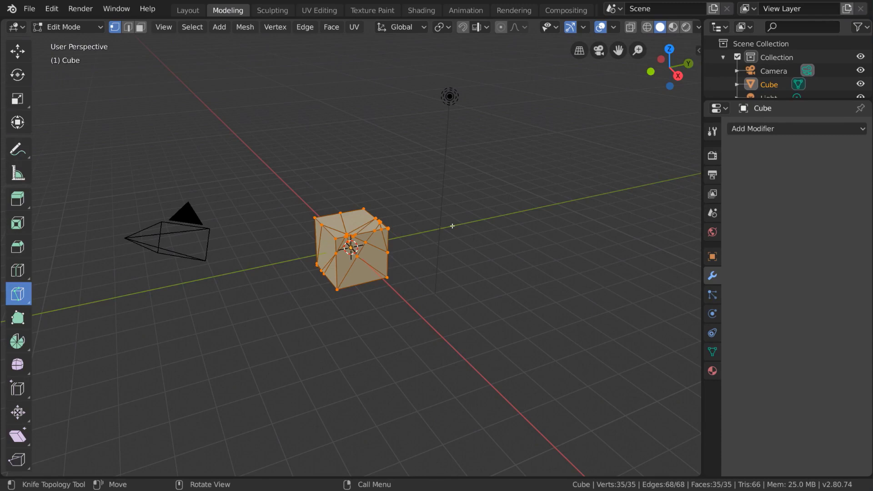
middle_drag(453, 226, 443, 253)
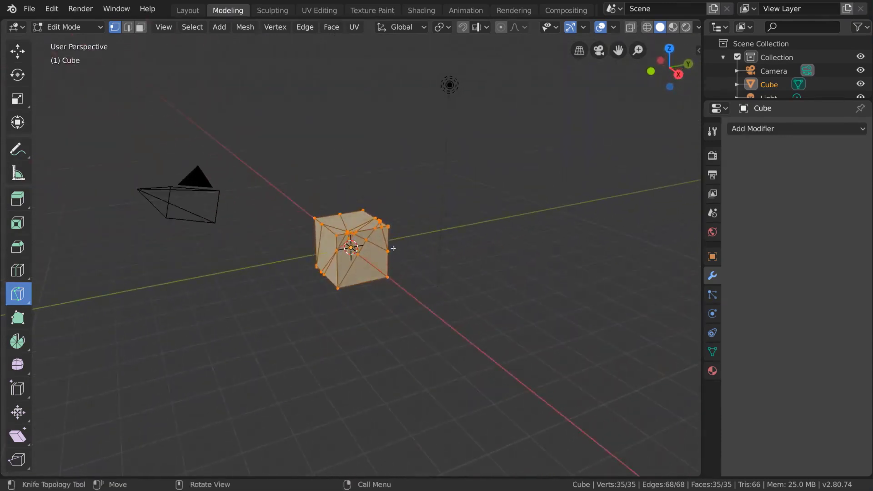
click(352, 212)
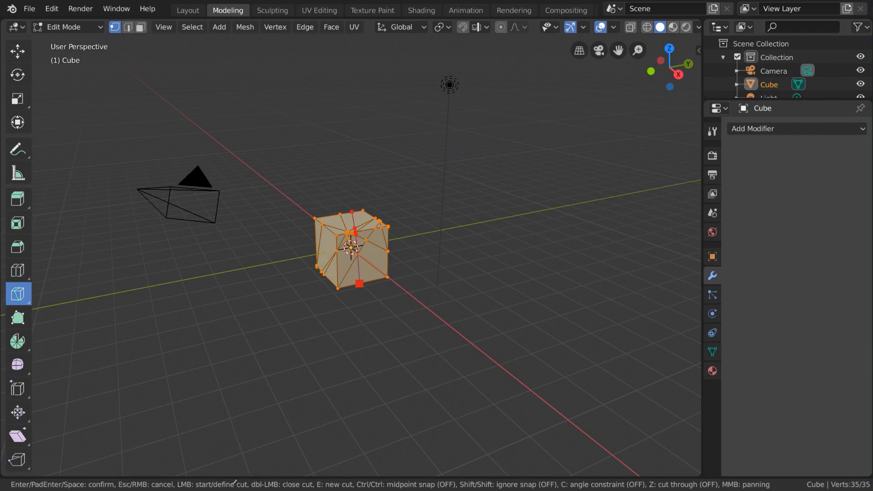
key(Escape)
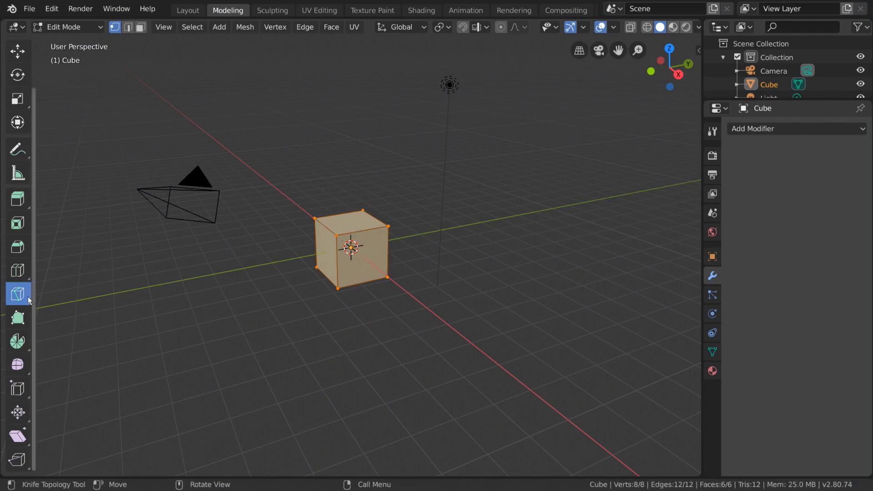
Bisect the cube with a nearly vertical line through its middle using the Bisect tool and adjust the cutting plane.
click(28, 296)
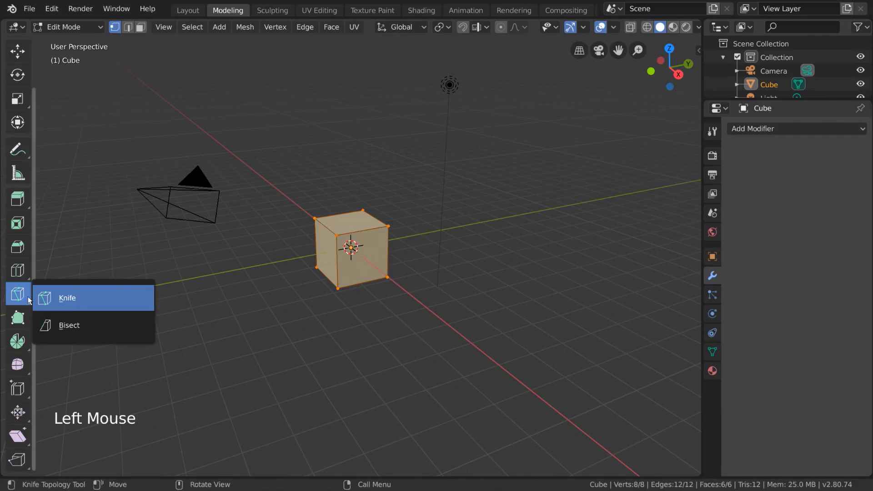
click(113, 324)
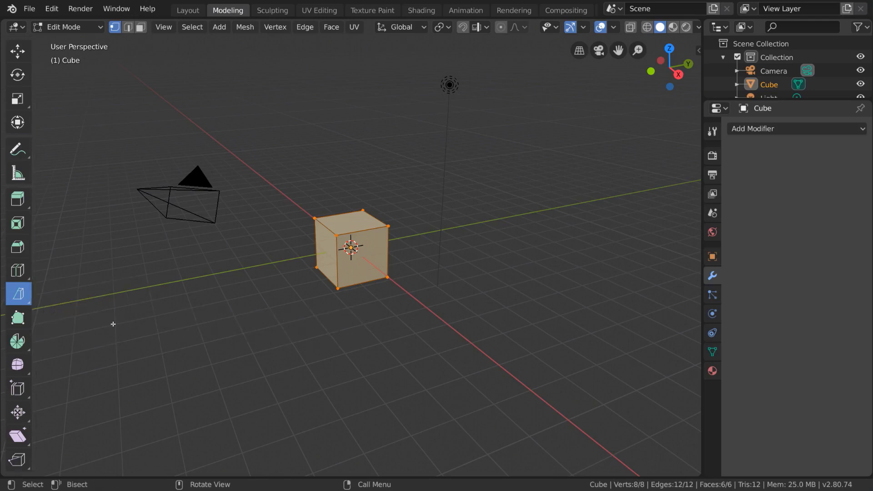
middle_drag(377, 244, 378, 249)
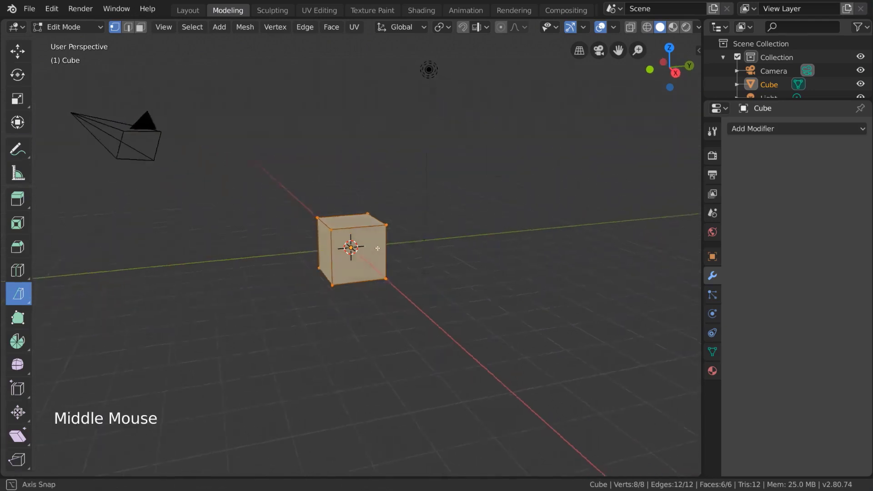
drag(345, 191, 362, 331)
middle_drag(433, 204, 387, 187)
drag(384, 186, 390, 225)
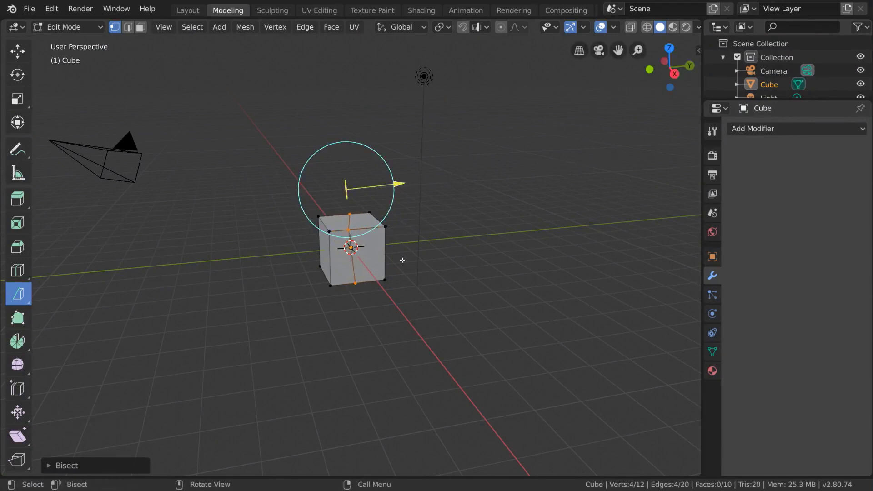
In the Bisect settings, shift the plane point to about X -0.794 m, Y -0.199 m, Z 2.15 m and enable Clear Inner.
click(49, 466)
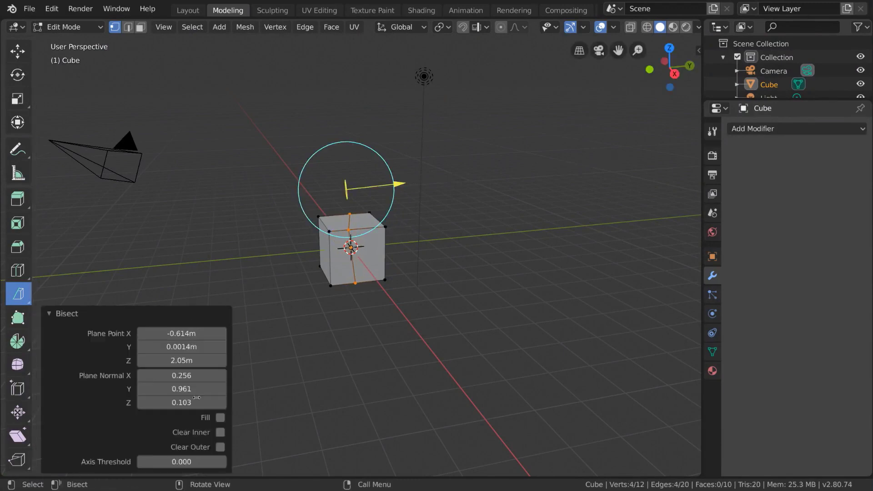
mouse_move(196, 347)
mouse_down()
mouse_move(215, 346)
mouse_move(187, 346)
mouse_move(214, 360)
mouse_move(200, 360)
mouse_up()
click(221, 432)
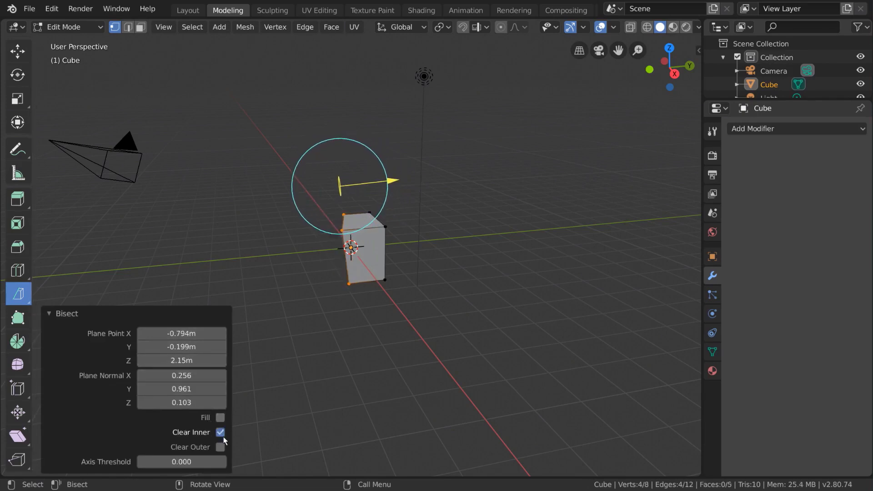
Enable Fill for the cube's bisect cut and keep the opposite half by turning on Clear Outer and turning off Clear Inner.
middle_drag(274, 389, 354, 347)
click(220, 417)
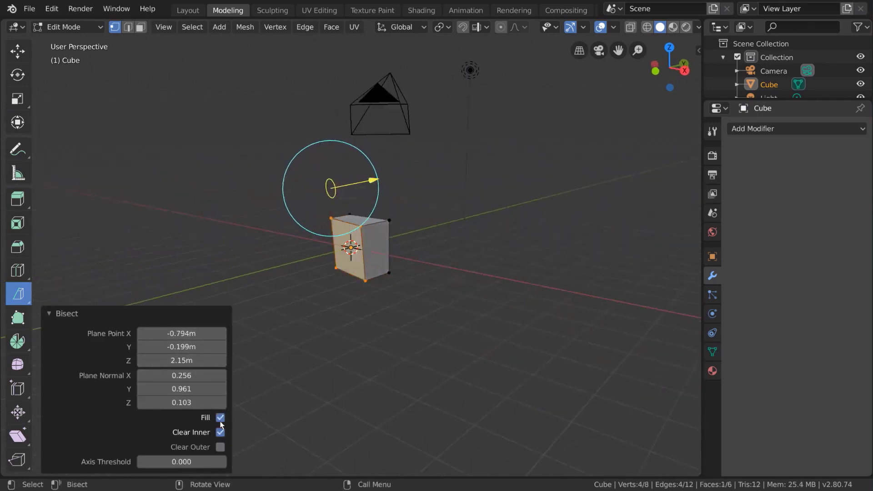
click(220, 448)
click(221, 432)
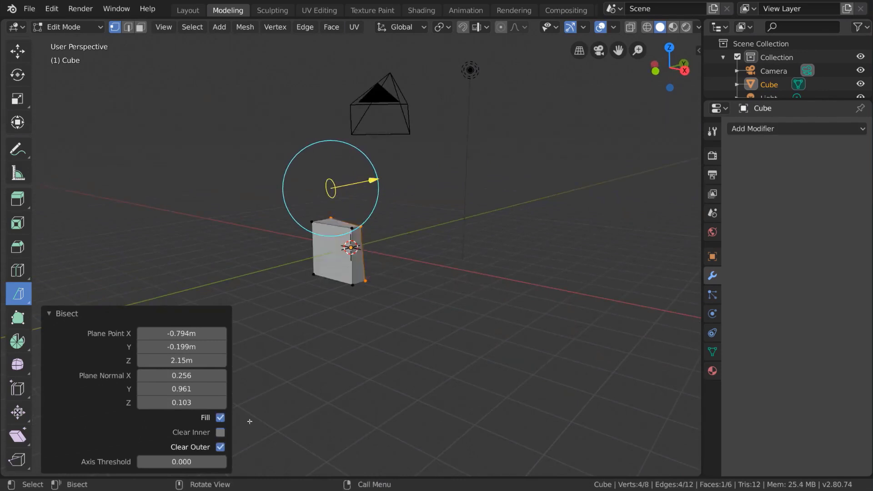
Turn the bisect's Fill off and back on to compare the open and capped cut, and collapse the Bisect settings.
middle_drag(249, 422, 307, 350)
click(220, 418)
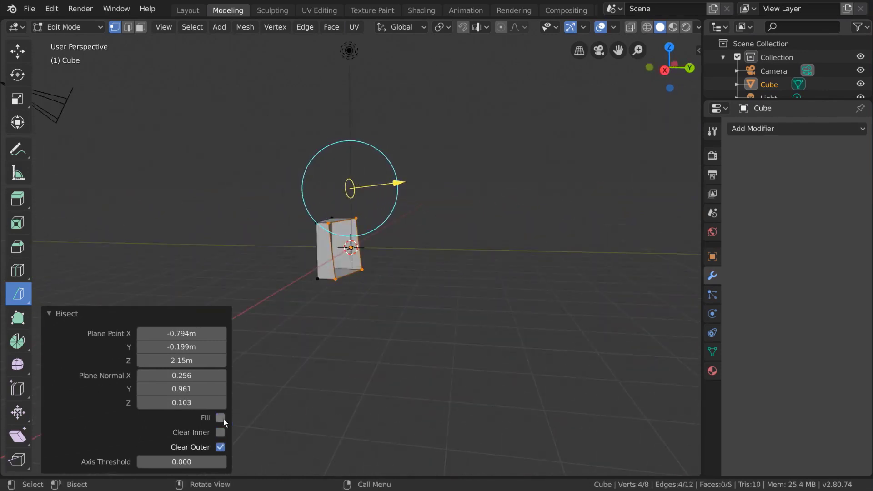
click(220, 417)
middle_drag(236, 411, 391, 314)
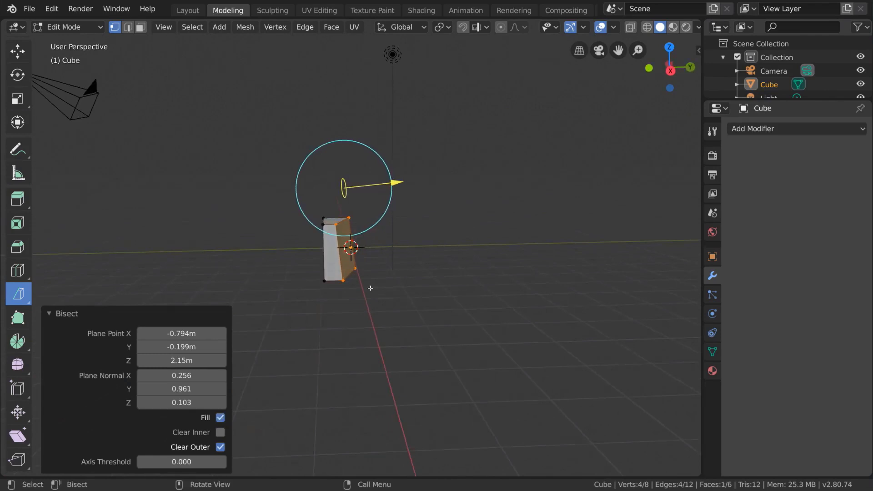
click(50, 316)
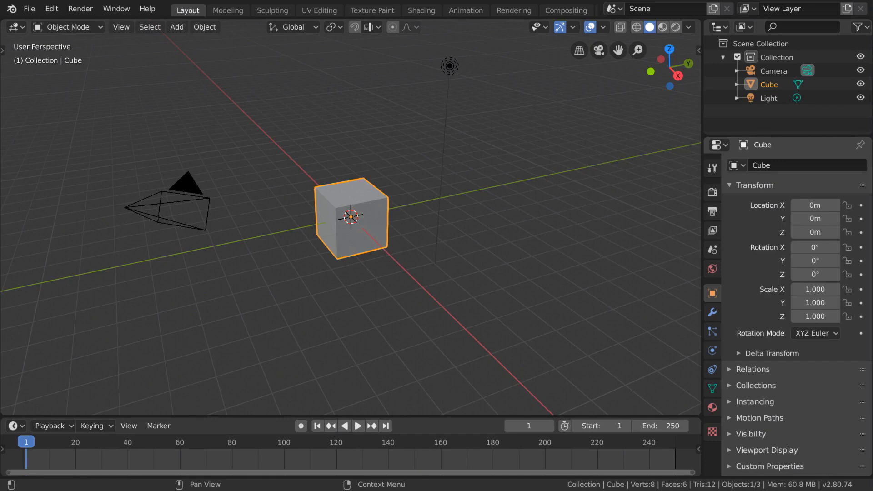
Switch to the Shading workspace and compare the shader nodes for the cube and the camera, leaving the cube selected.
click(419, 11)
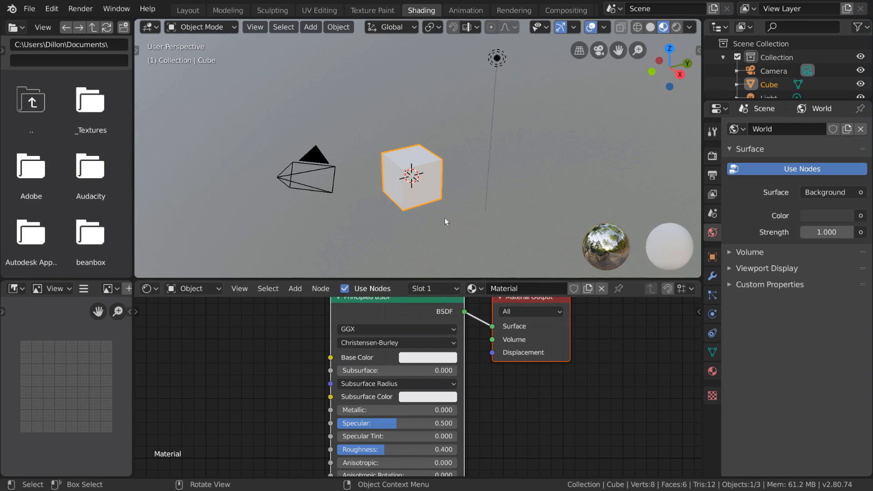
scroll(522, 391, down, 3)
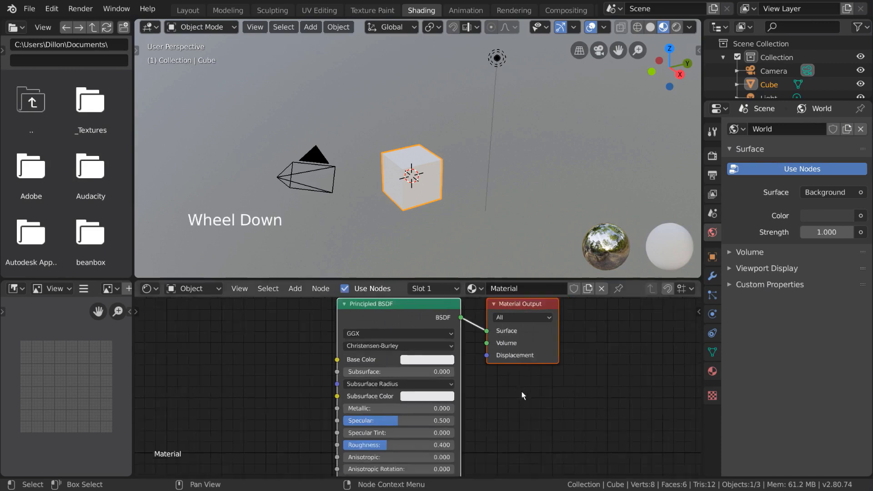
scroll(522, 392, down, 1)
middle_drag(522, 392, 523, 375)
scroll(523, 375, down, 3)
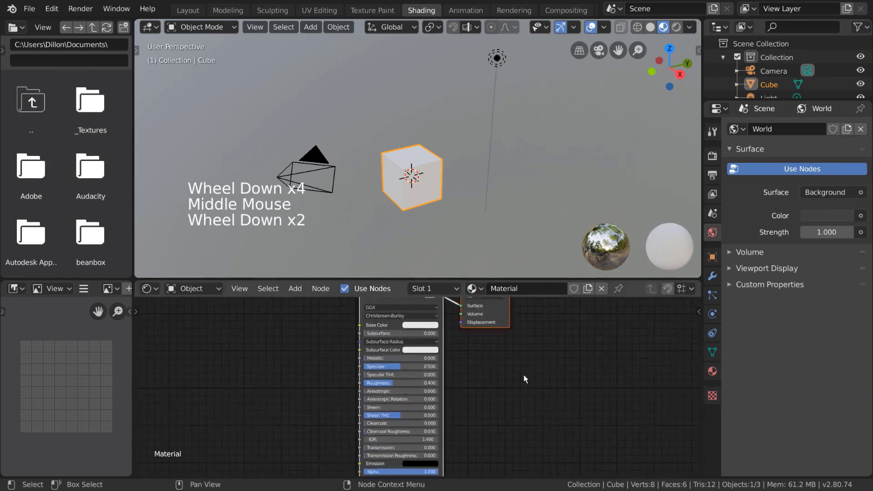
scroll(514, 377, down, 1)
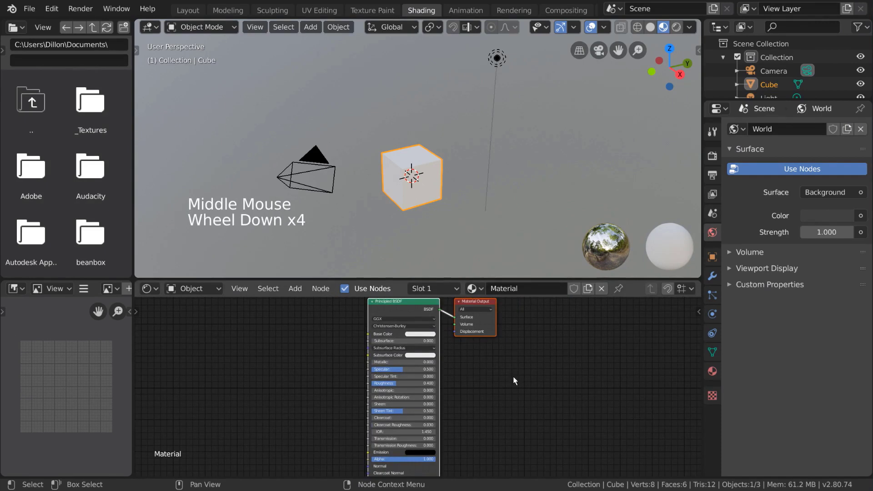
click(336, 167)
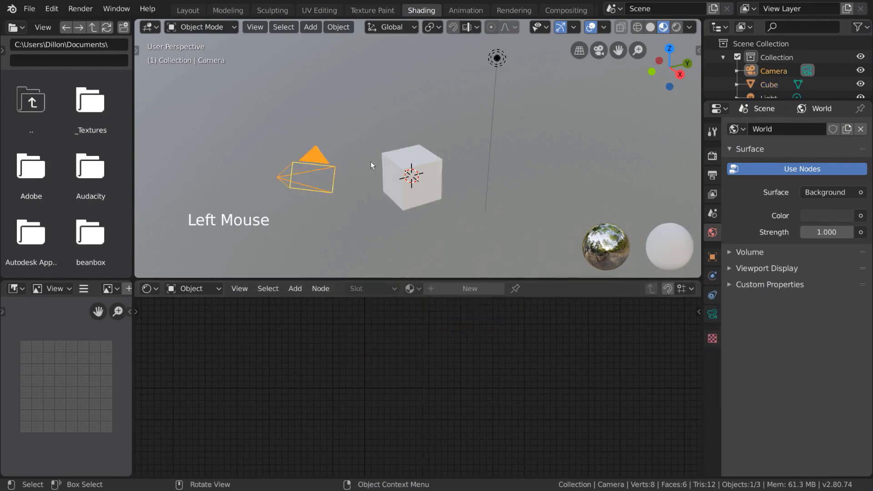
click(402, 159)
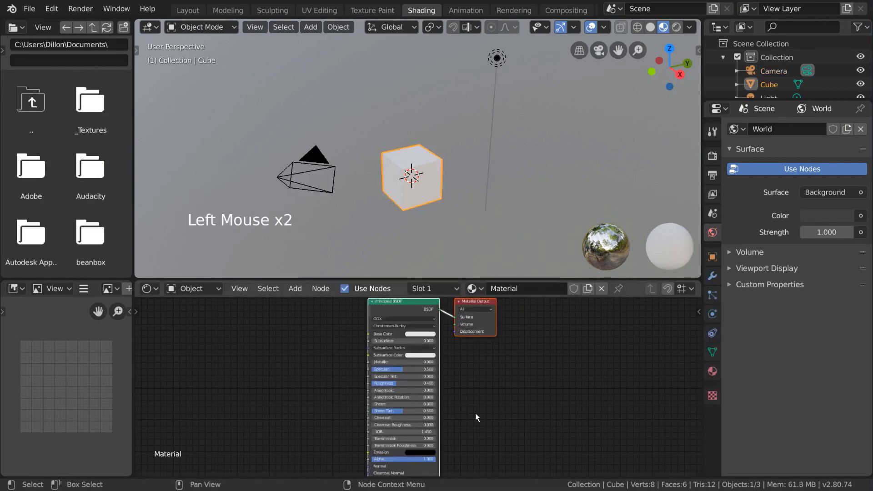
Tint the Base Color of the cube's Principled BSDF node a very pale blue.
scroll(522, 361, up, 2)
scroll(523, 361, up, 2)
middle_drag(522, 361, 518, 396)
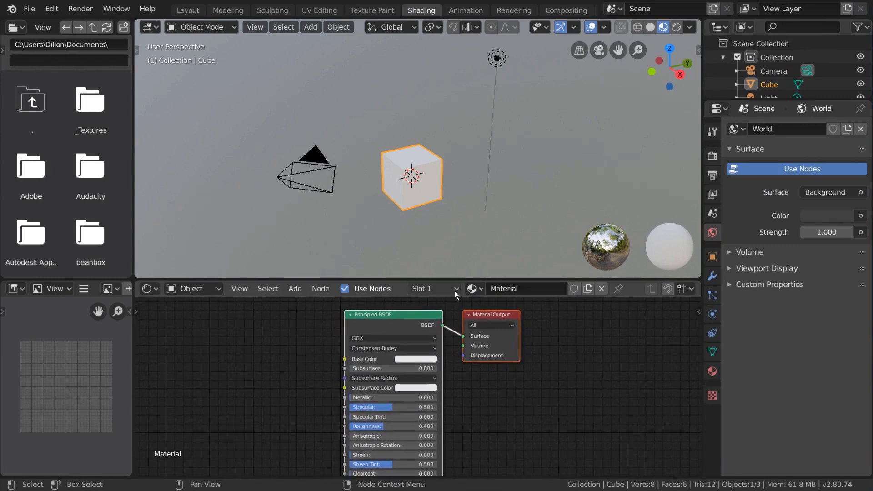
click(411, 359)
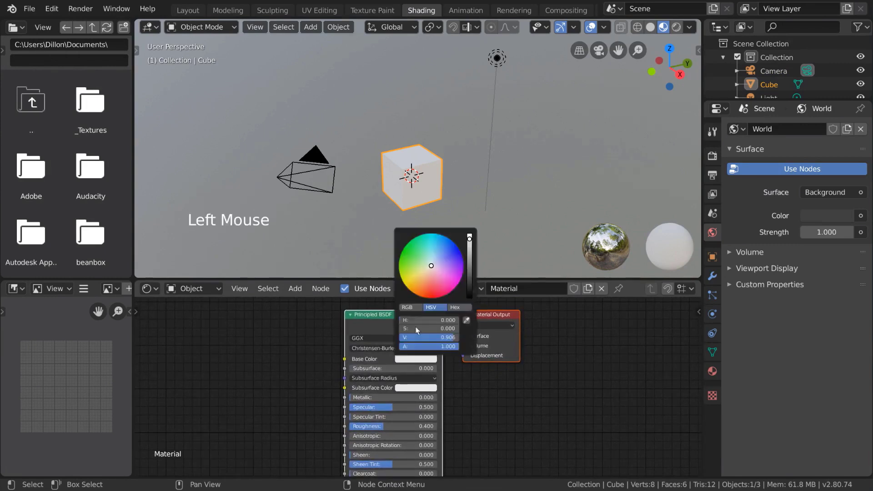
mouse_move(427, 251)
mouse_down()
mouse_move(416, 257)
mouse_move(440, 281)
mouse_move(449, 253)
mouse_move(429, 246)
mouse_move(434, 266)
mouse_up()
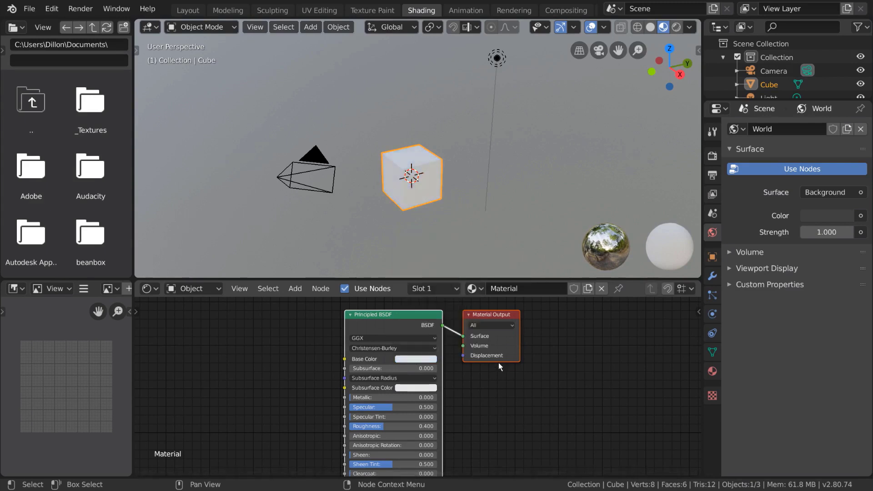
Show the cube's material properties alongside its material slots and make the Green slot active.
click(457, 290)
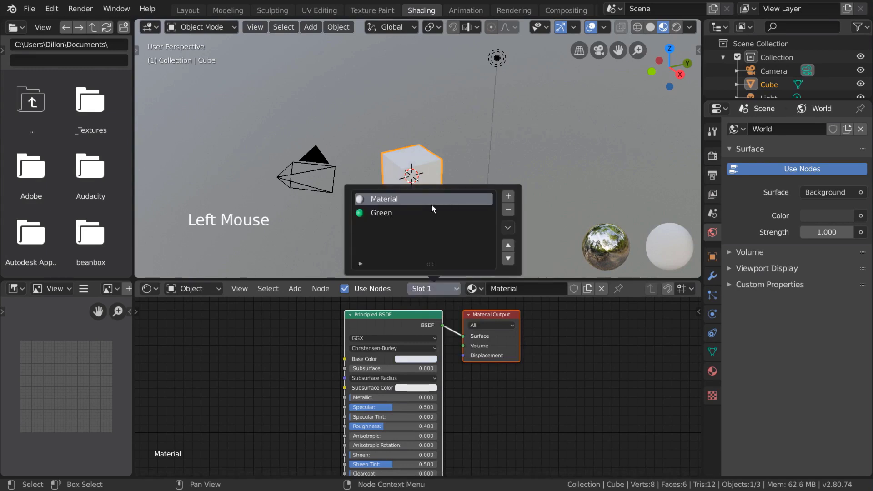
click(712, 371)
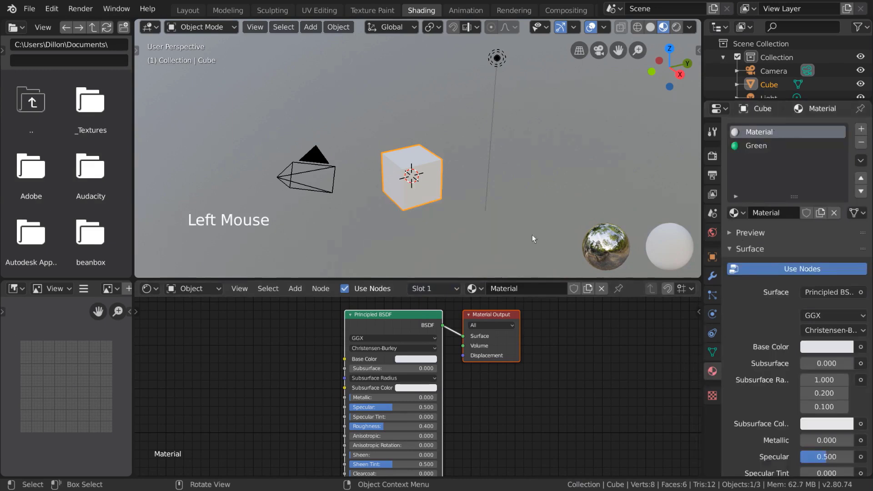
click(441, 289)
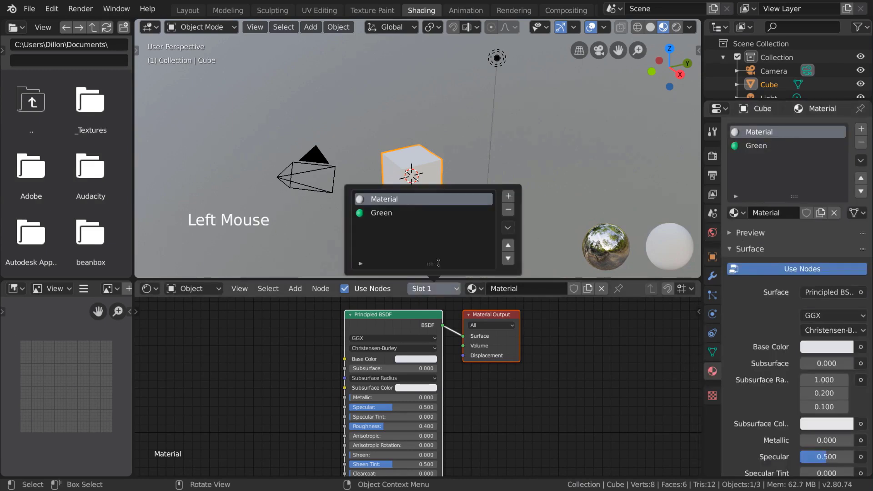
click(401, 214)
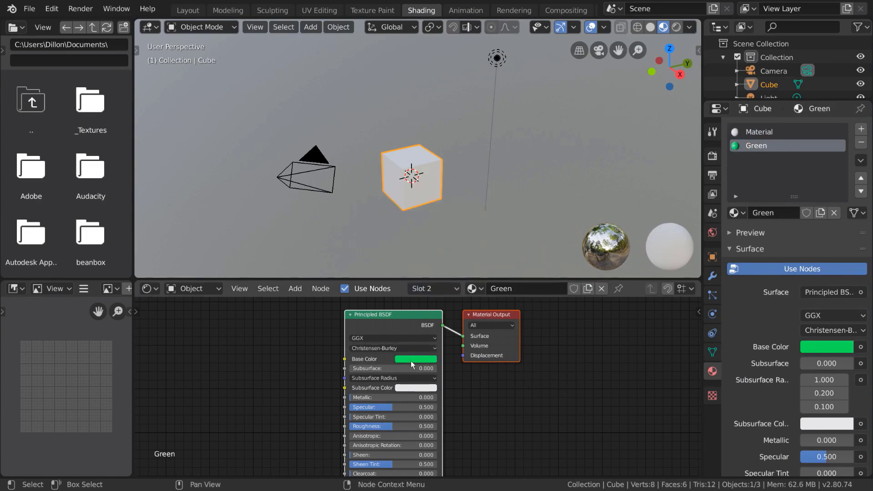
Assign Material to the cube's second slot and switch that slot back to Green.
click(471, 291)
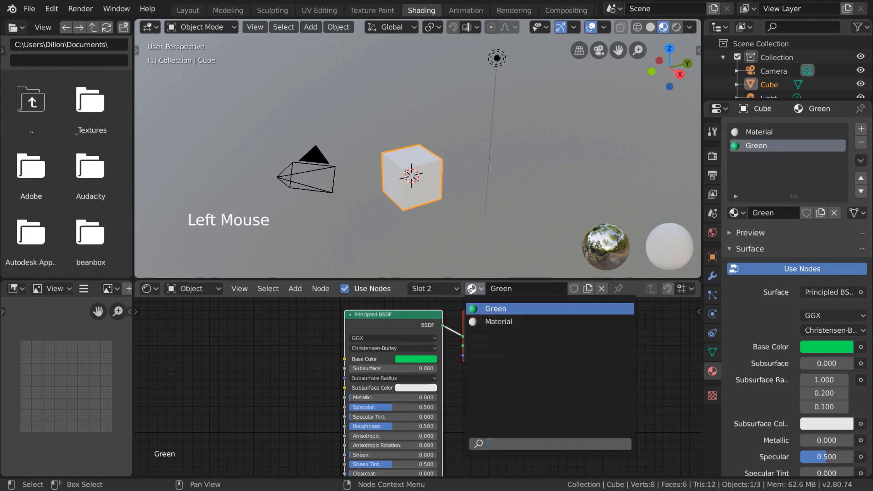
click(481, 317)
click(480, 292)
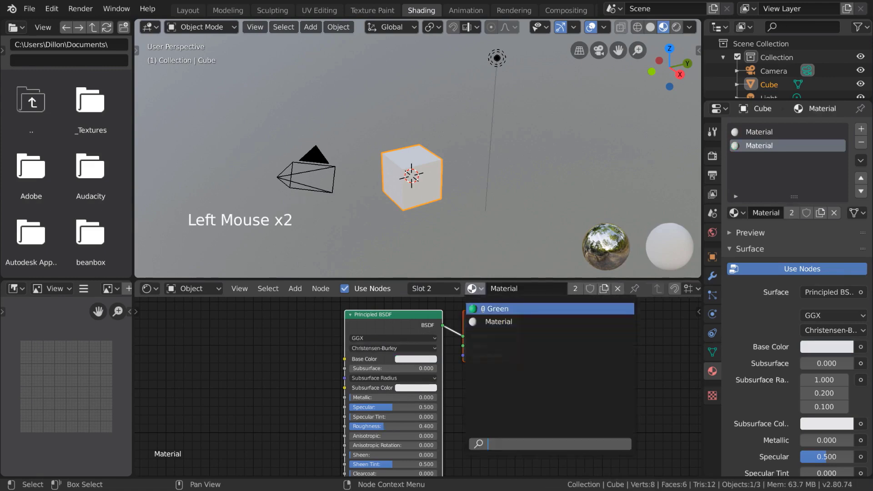
click(485, 309)
Add a third material slot to the cube, create a new material in it, and replace that with another new material.
click(456, 289)
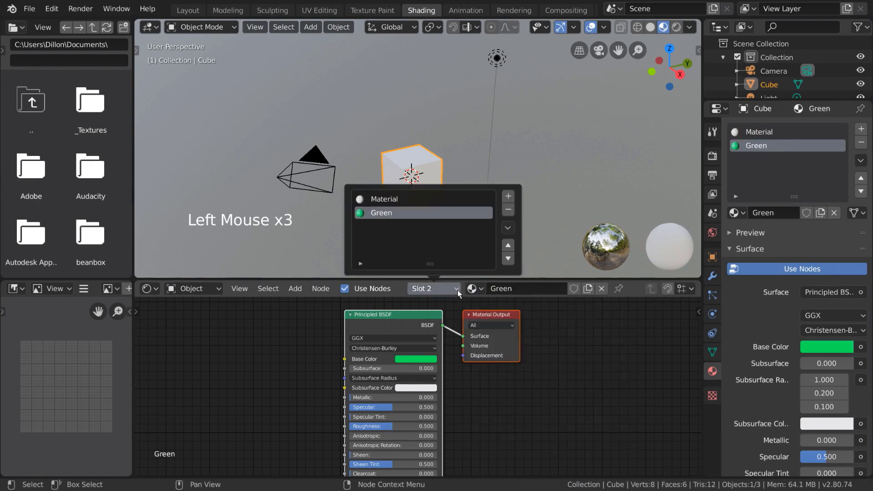
click(437, 200)
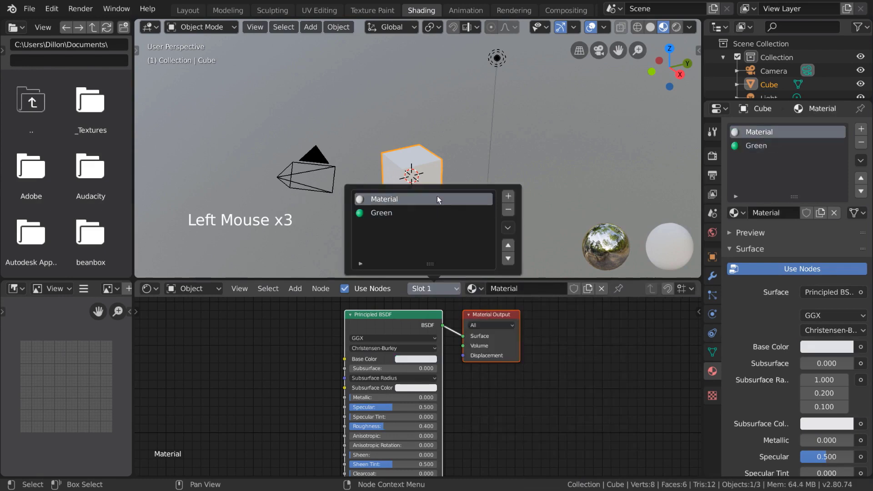
click(509, 196)
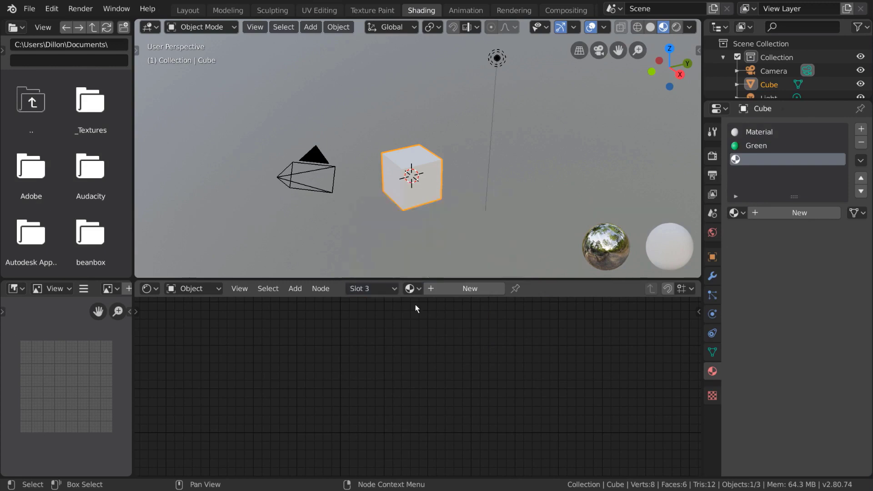
click(412, 289)
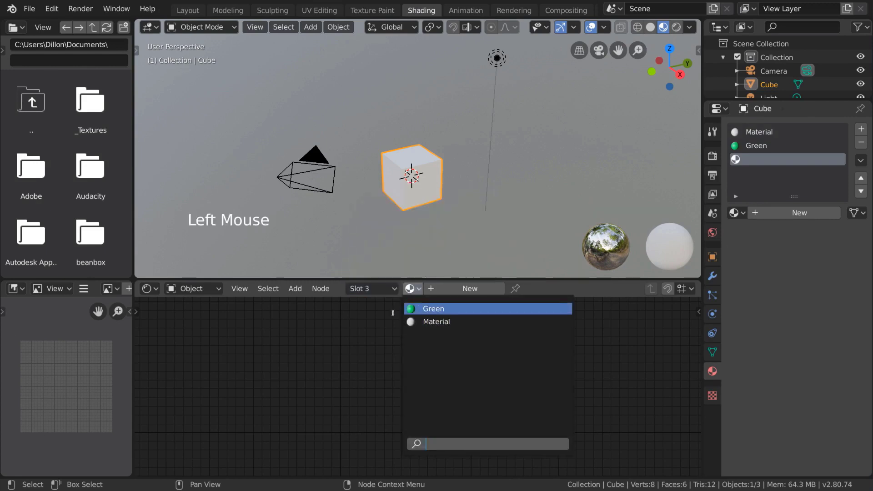
click(441, 292)
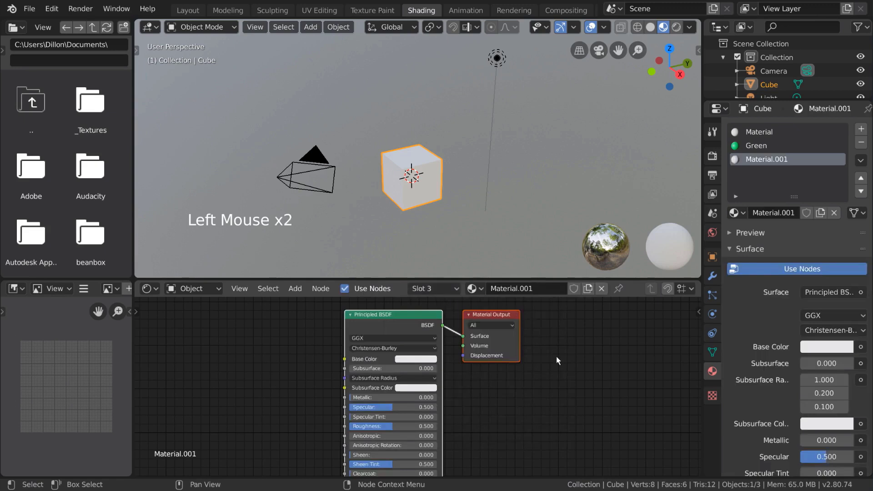
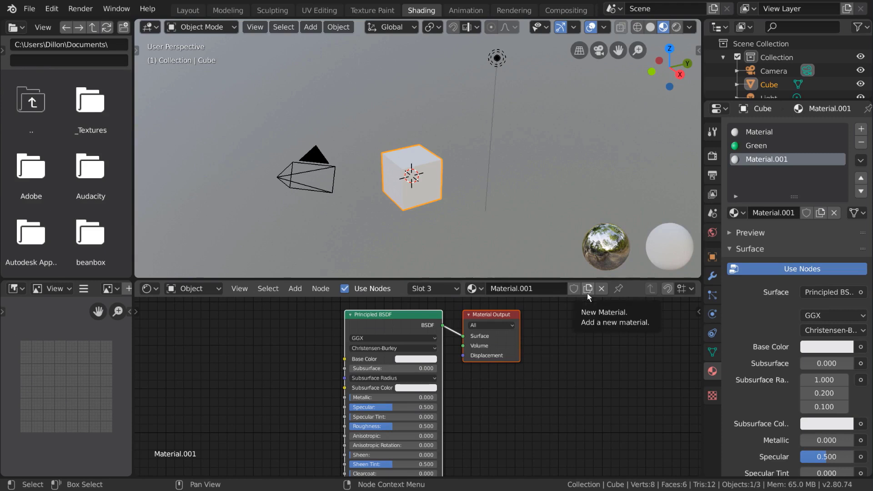
click(588, 292)
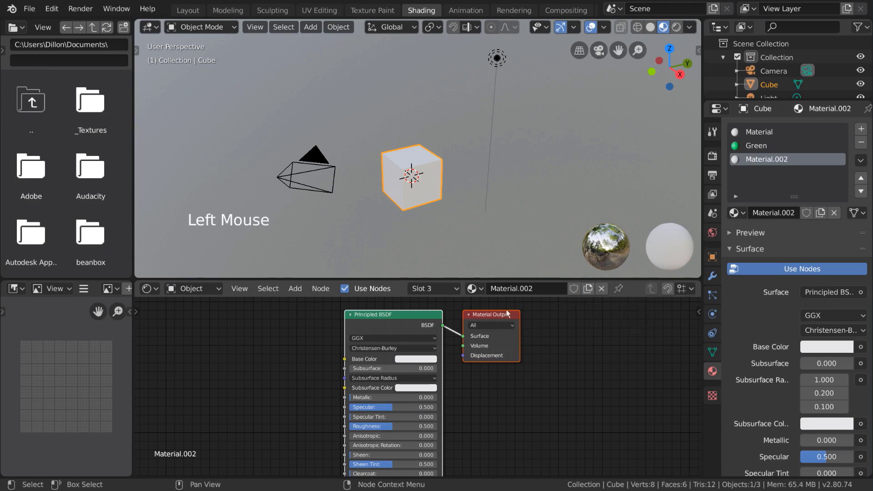
click(473, 289)
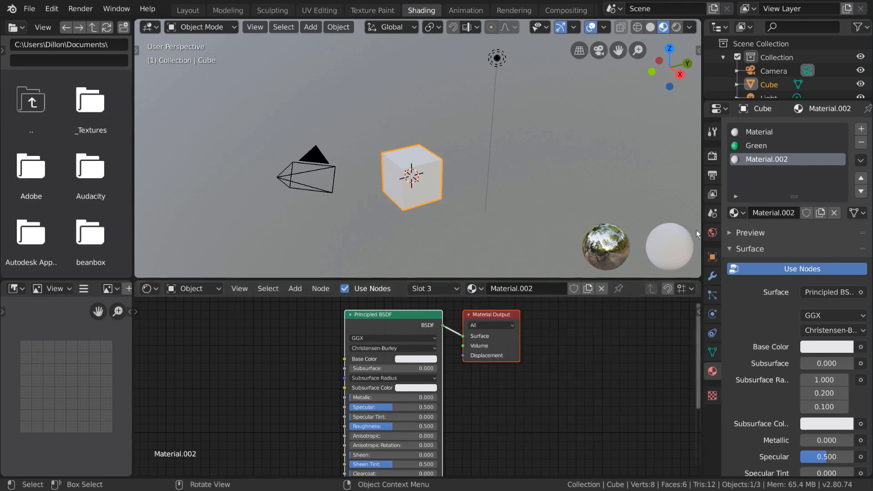
Show the World properties and switch the shader editor from Object to World nodes.
click(712, 232)
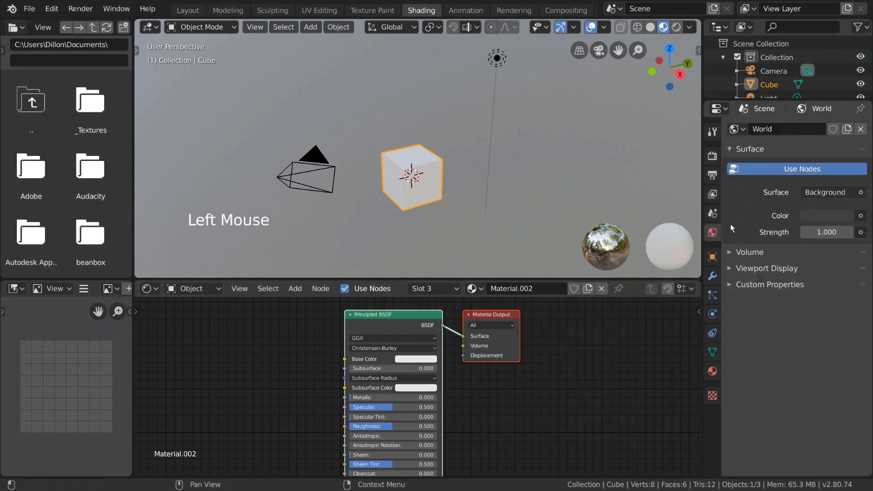
click(217, 289)
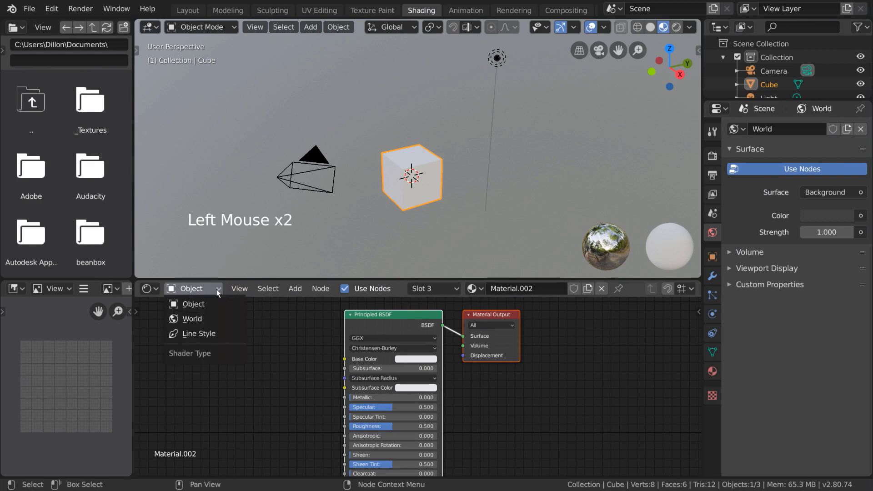
click(228, 317)
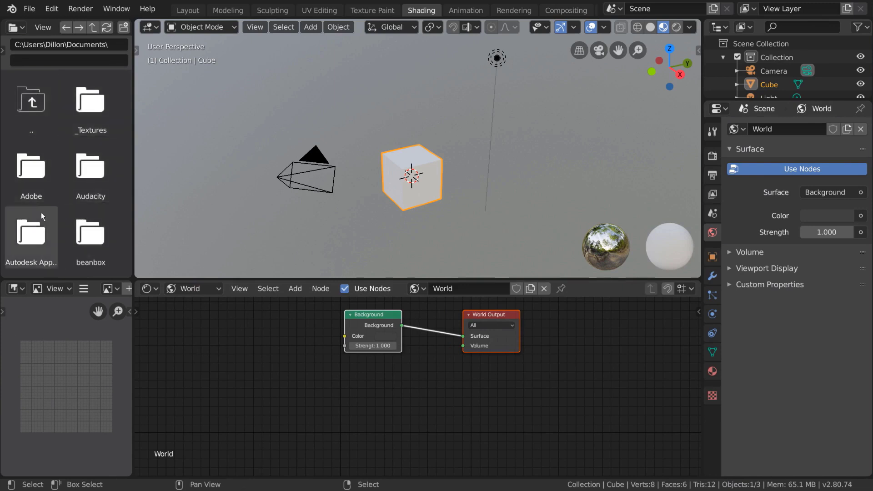
Open the _Textures folder and place the Spring_Poster image in the 3D scene beside the camera.
click(97, 118)
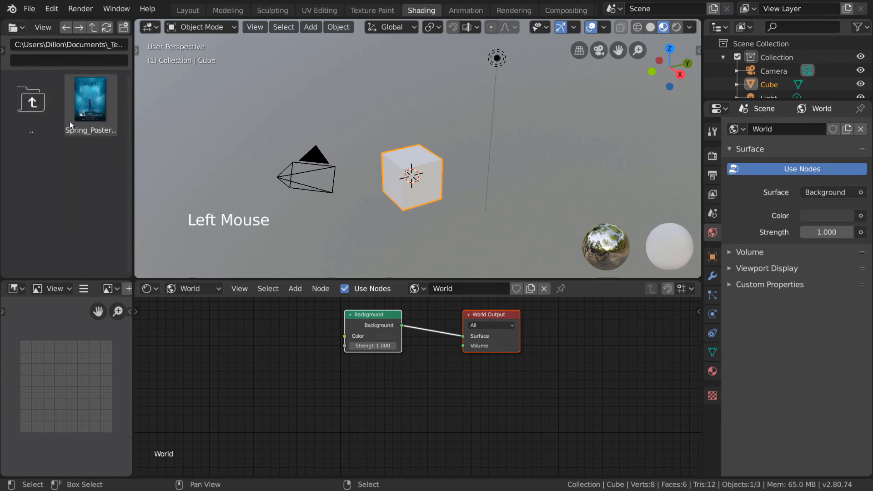
click(95, 107)
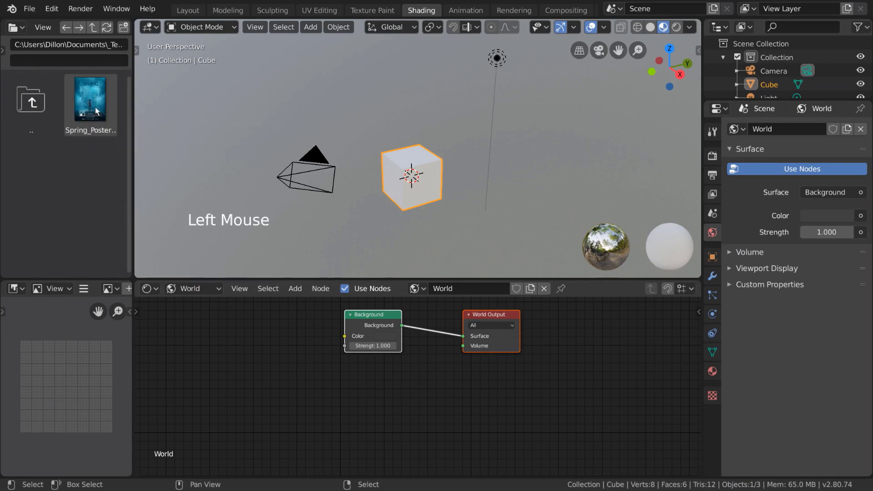
drag(94, 107, 225, 163)
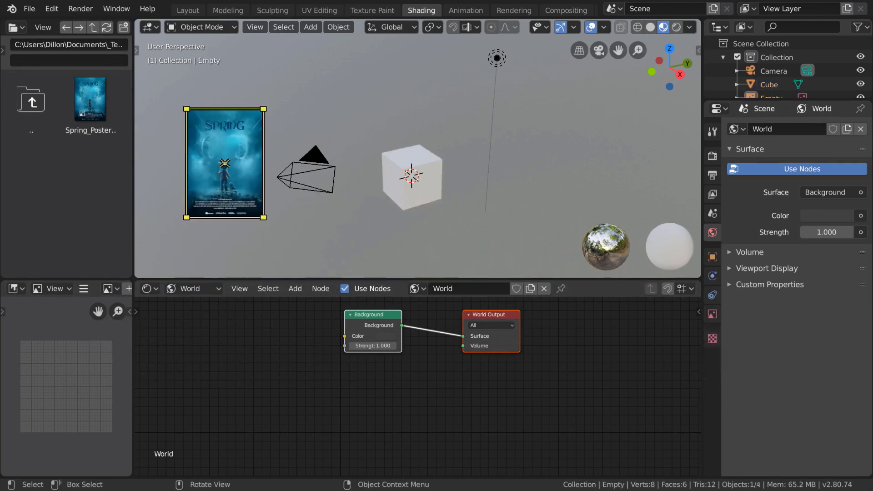
mouse_move(350, 144)
middle_down()
mouse_move(373, 135)
mouse_move(377, 143)
mouse_move(354, 141)
middle_up()
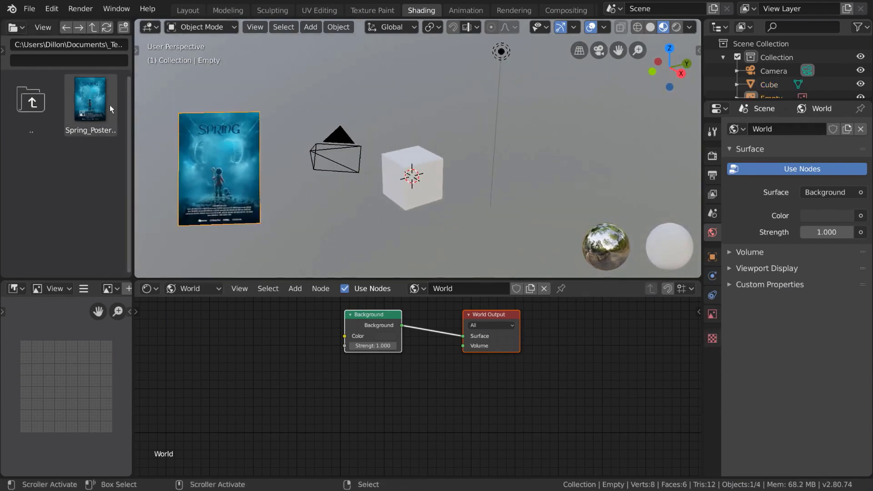
Add the Spring_Poster image as a texture node in the World shader and display it in the image editor.
drag(110, 105, 212, 336)
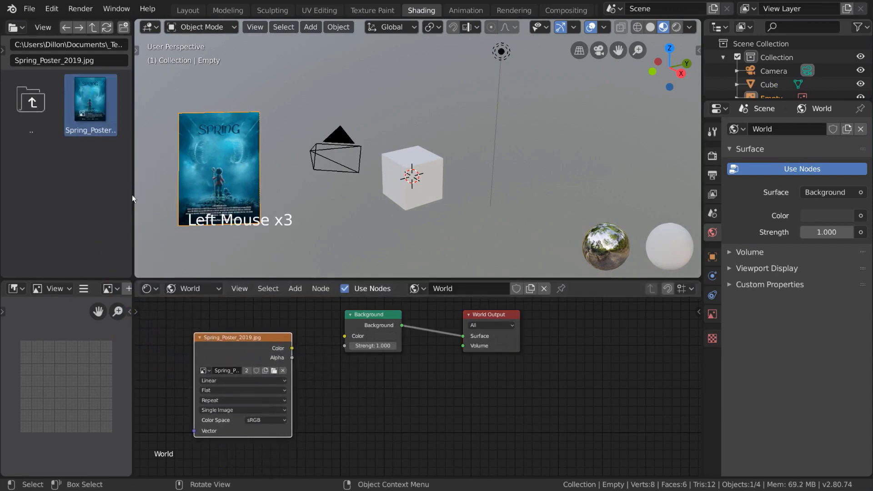
drag(94, 101, 75, 386)
scroll(83, 375, down, 5)
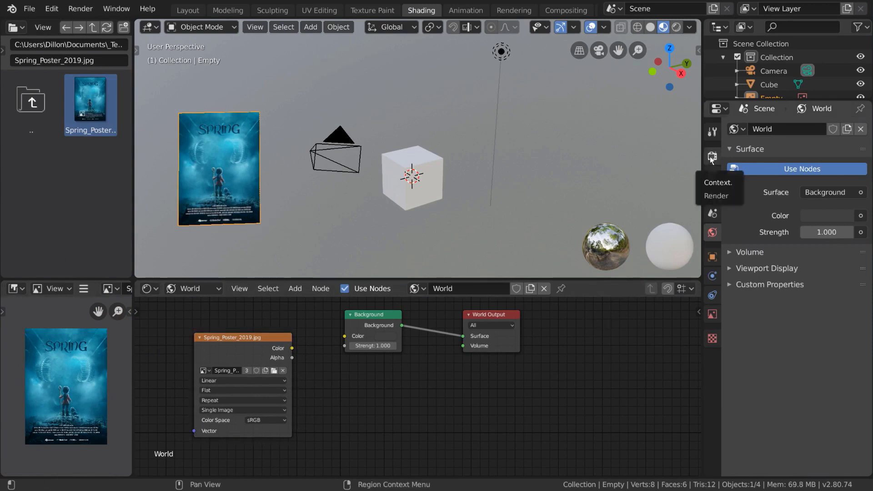
Show the render properties, keep Eevee as the render engine and switch the 3D view to Rendered shading.
click(712, 156)
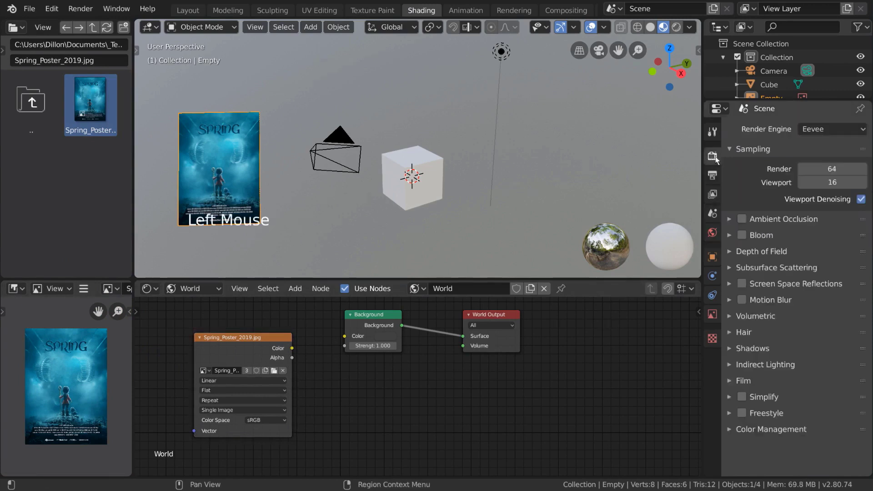
click(851, 132)
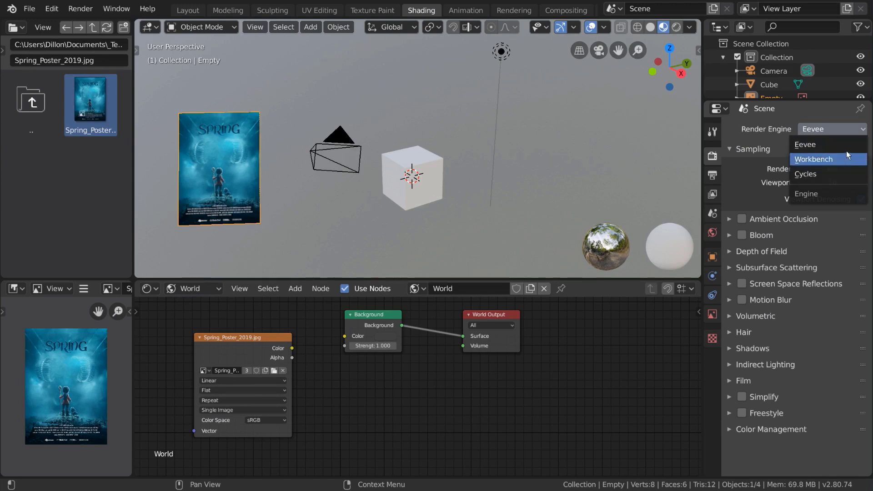
click(847, 147)
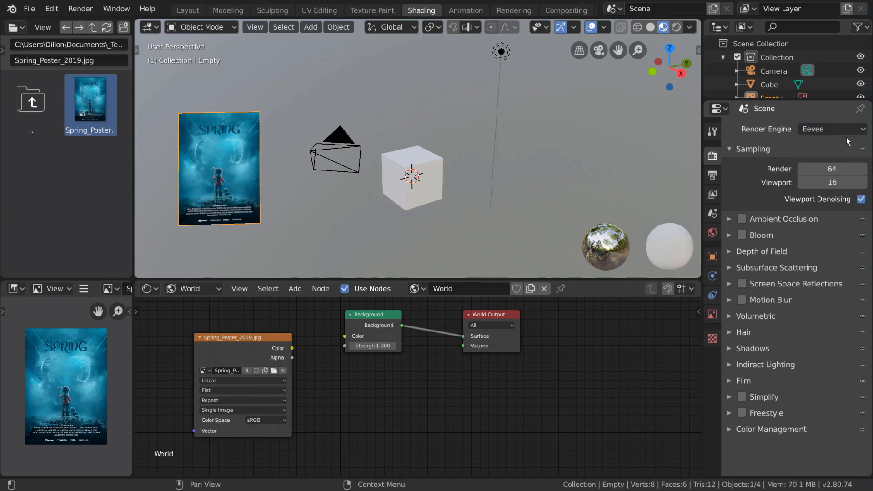
click(678, 27)
mouse_move(565, 159)
middle_down()
mouse_move(548, 167)
mouse_move(573, 148)
mouse_move(552, 141)
mouse_move(560, 168)
mouse_move(572, 154)
mouse_move(564, 153)
middle_up()
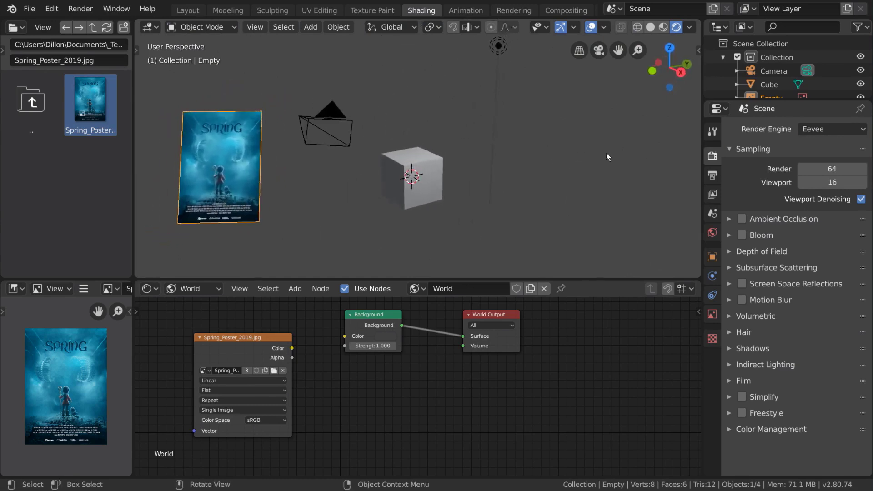
Compare Cycles and Eevee in the rendered 3D view by alternating the render engine twice, ending on Eevee.
click(804, 129)
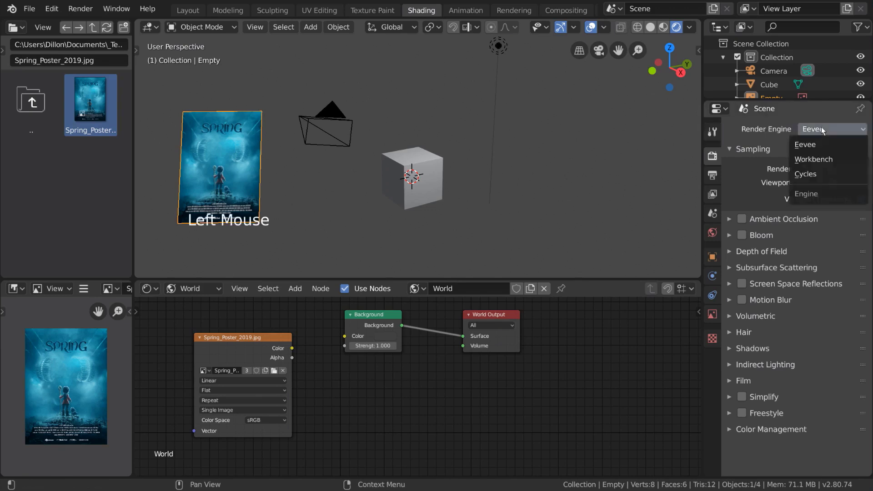
click(813, 177)
mouse_move(559, 162)
middle_down()
mouse_move(542, 179)
mouse_move(531, 171)
mouse_move(566, 157)
mouse_move(552, 149)
mouse_move(537, 172)
mouse_move(549, 158)
middle_up()
click(804, 130)
click(805, 145)
mouse_move(535, 191)
middle_down()
mouse_move(528, 175)
mouse_move(543, 190)
mouse_move(535, 189)
middle_up()
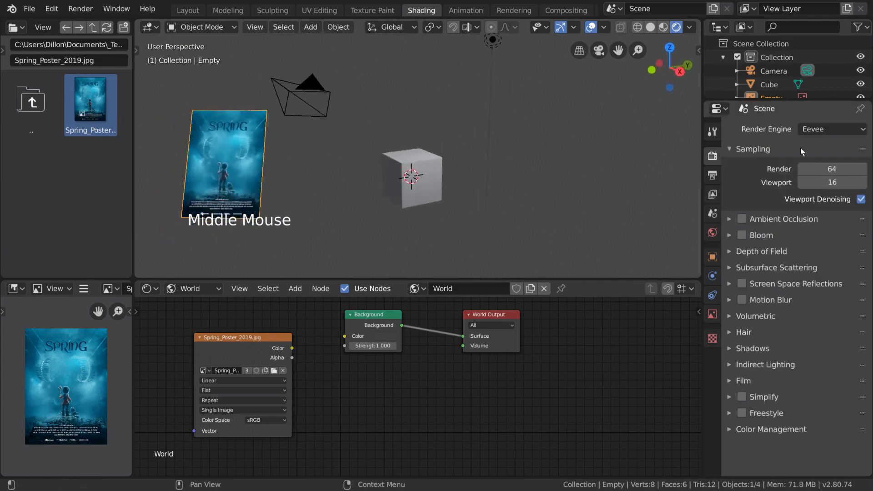
click(815, 130)
click(813, 173)
mouse_move(613, 175)
middle_down()
mouse_move(601, 169)
mouse_move(616, 172)
middle_up()
click(811, 130)
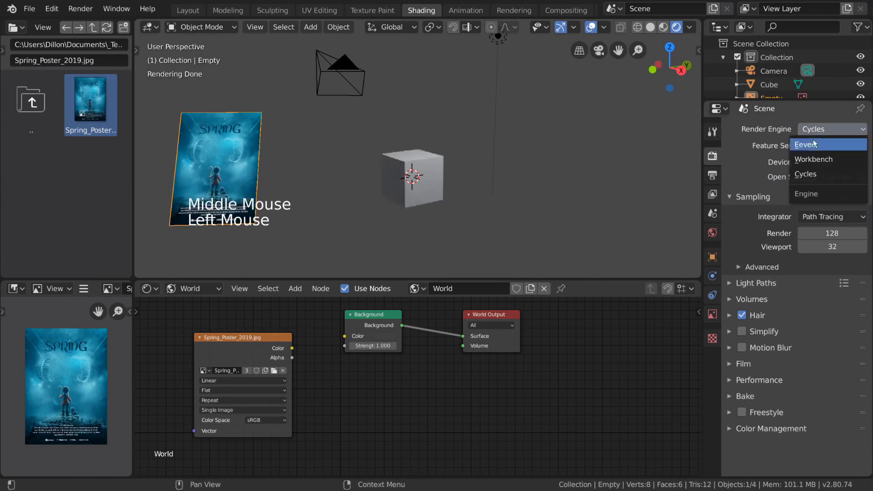
click(814, 143)
mouse_move(548, 180)
middle_down()
mouse_move(539, 169)
mouse_move(548, 163)
middle_up()
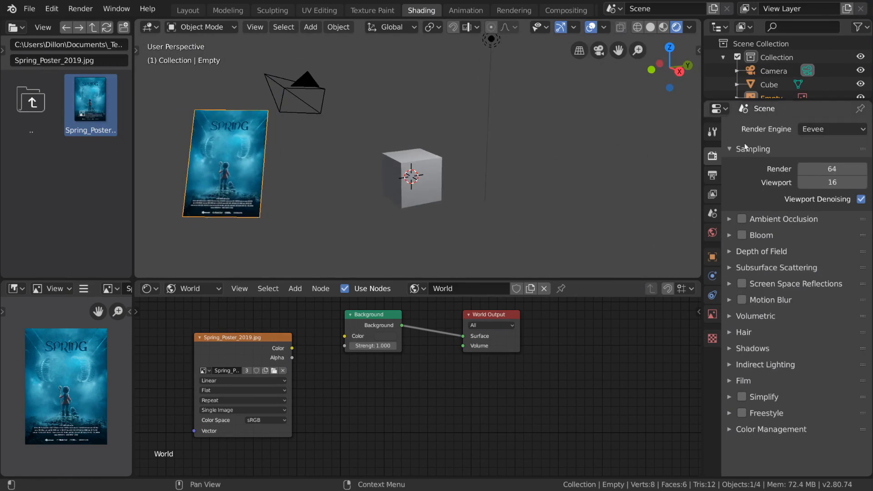
Set the render engine to Workbench and look through its lighting, color and option settings.
click(812, 130)
click(812, 160)
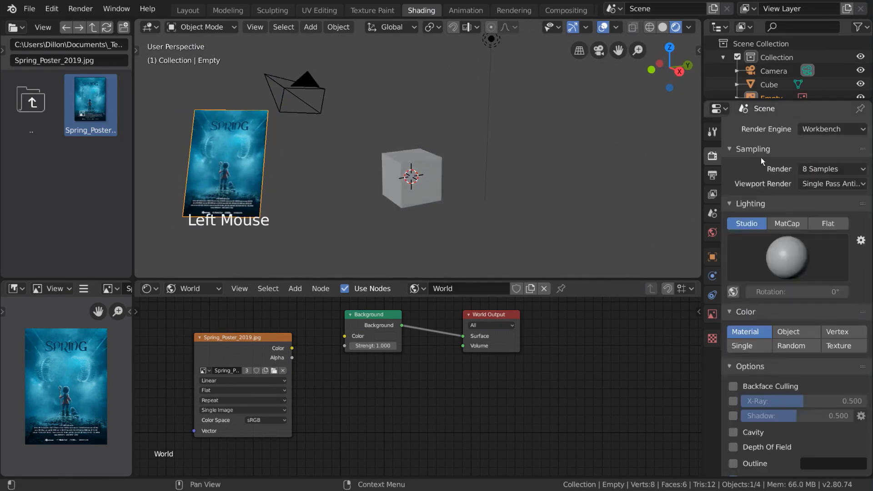
mouse_move(502, 140)
middle_down()
mouse_move(486, 171)
mouse_move(496, 129)
mouse_move(509, 143)
mouse_move(502, 143)
middle_up()
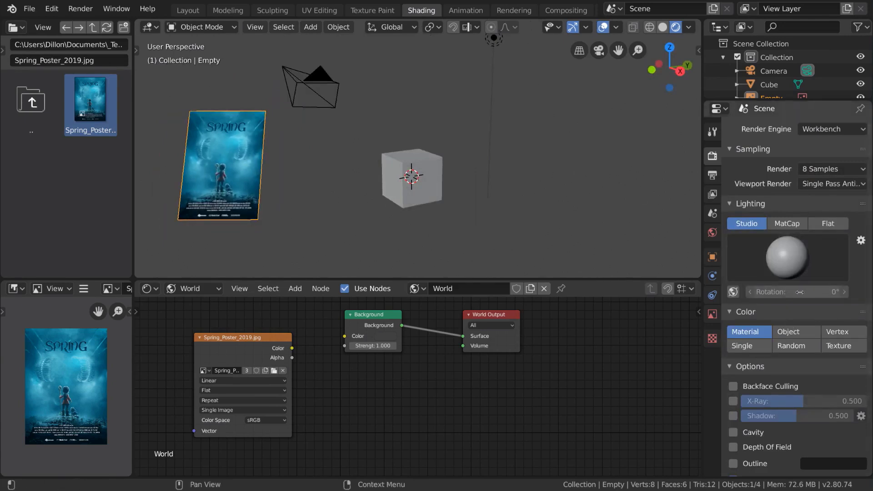
scroll(803, 289, down, 6)
scroll(806, 284, up, 7)
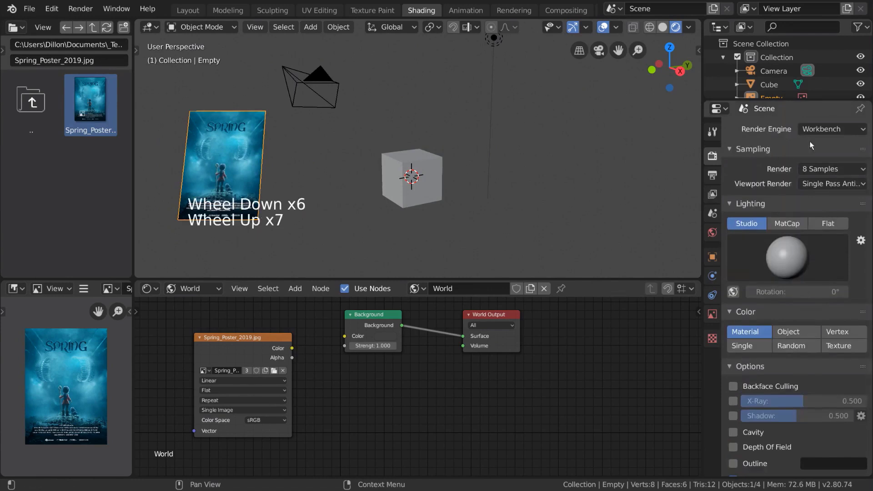
click(834, 130)
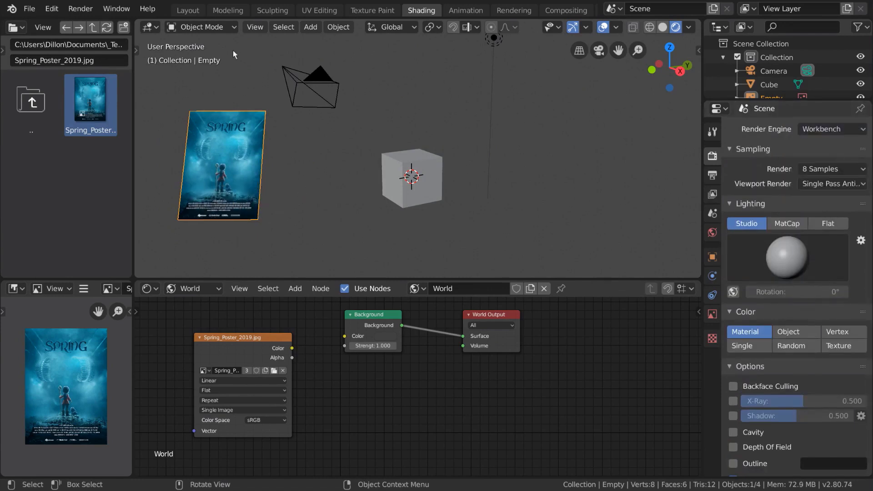
Start an animation render with the Workbench engine and close the render result.
click(80, 9)
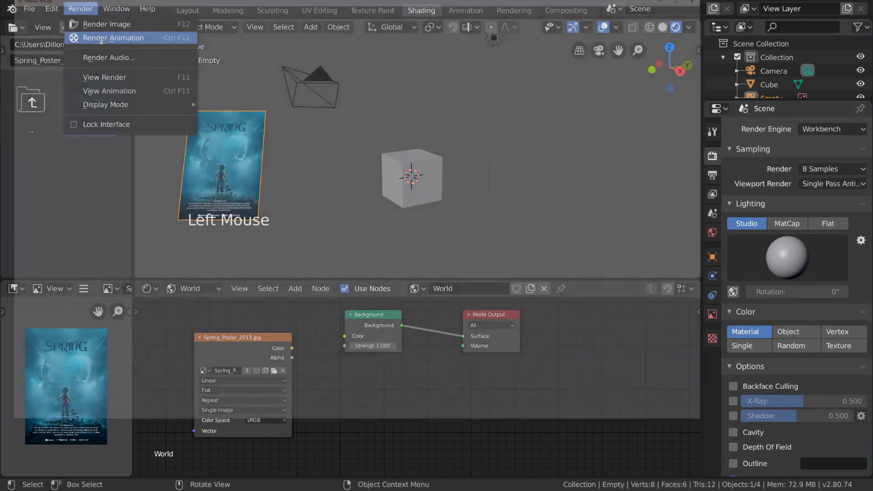
click(101, 41)
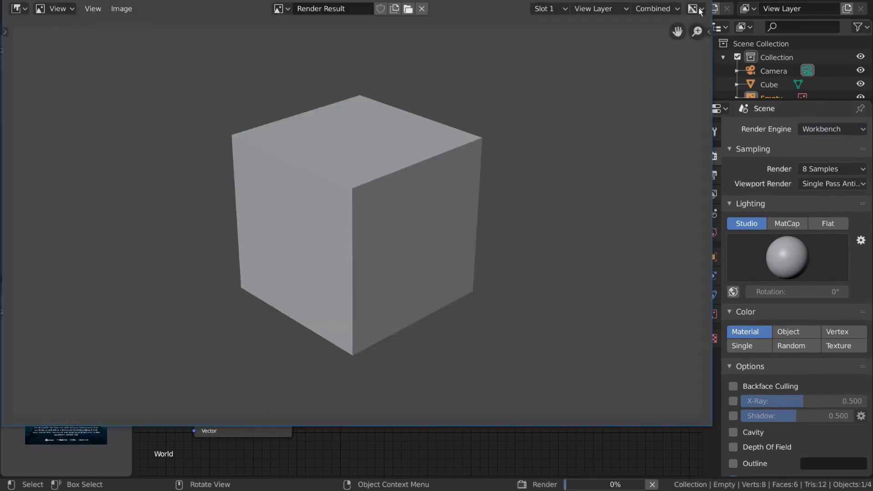
key(Escape)
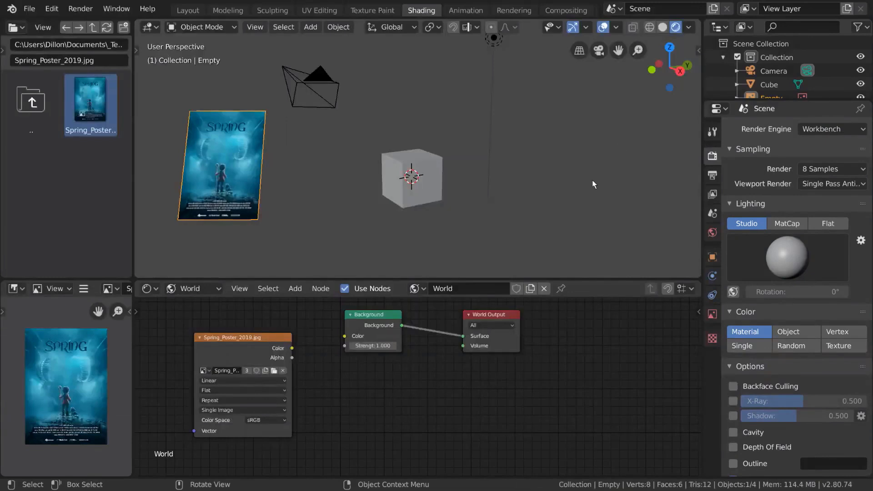
Select the cube, view the scene through the camera and start a Viewport Render Animation.
click(411, 178)
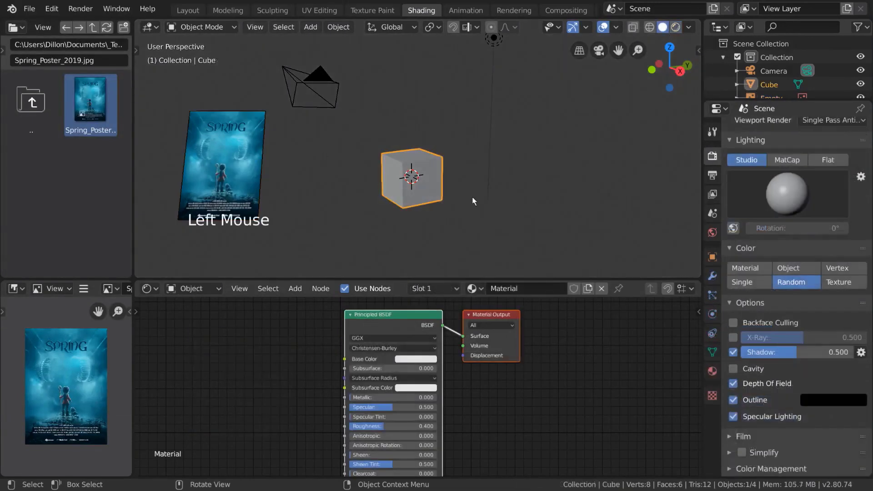
key(KP_0)
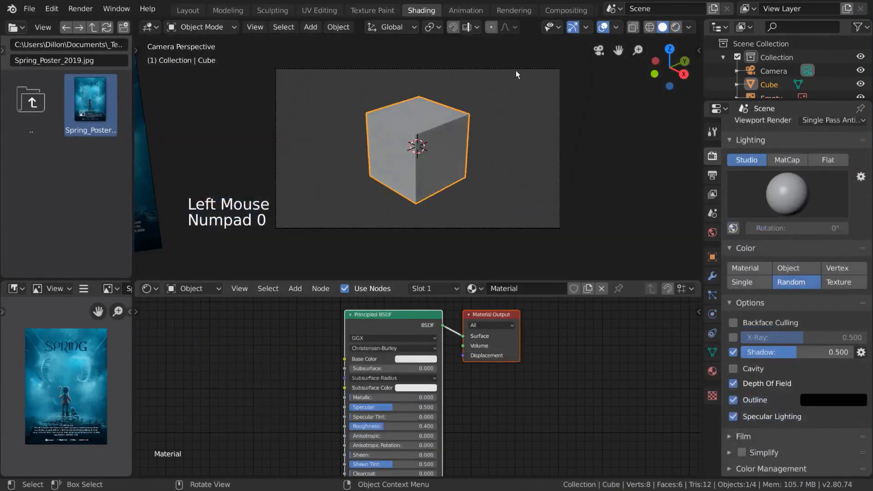
click(256, 27)
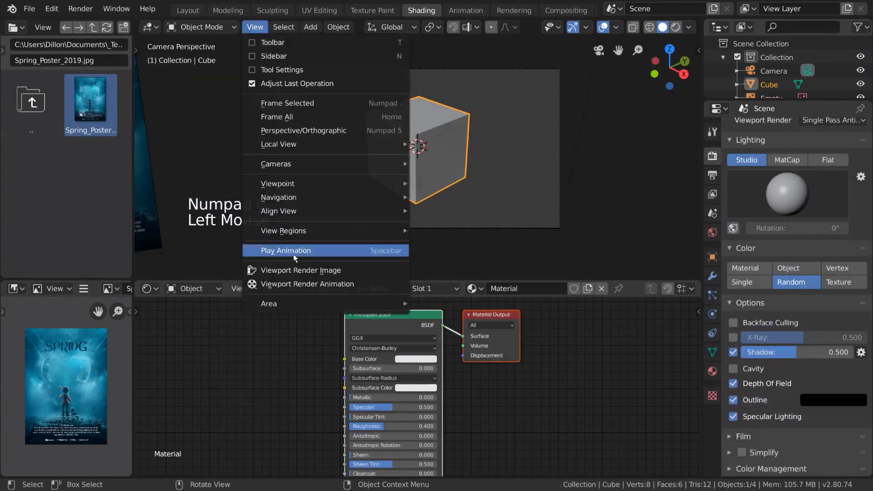
click(316, 282)
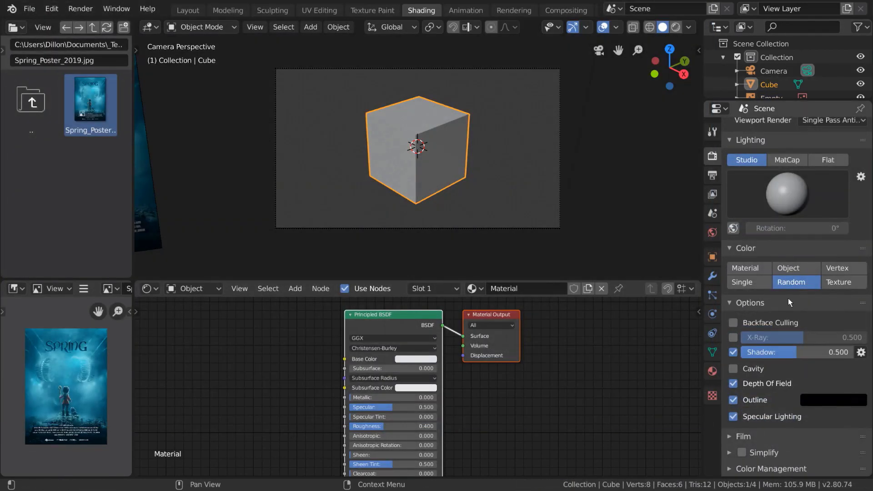
Keep Workbench as the render engine and compare its settings with the viewport shading options.
scroll(788, 299, up, 10)
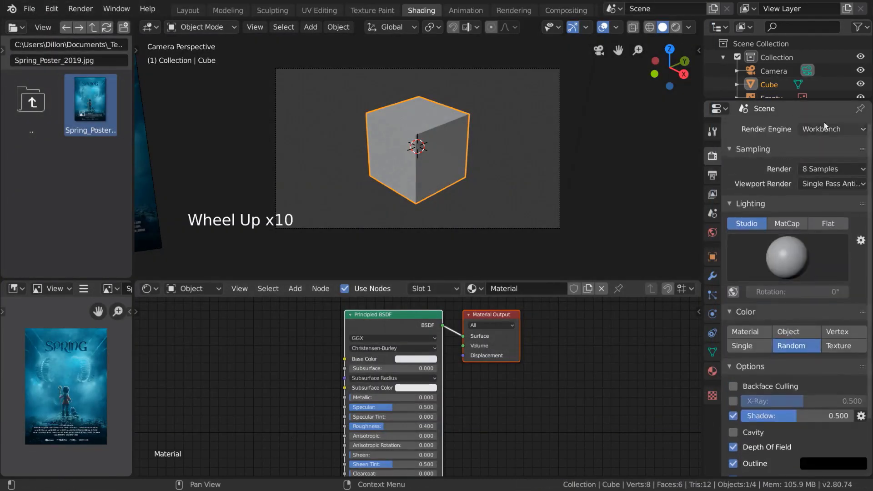
click(690, 27)
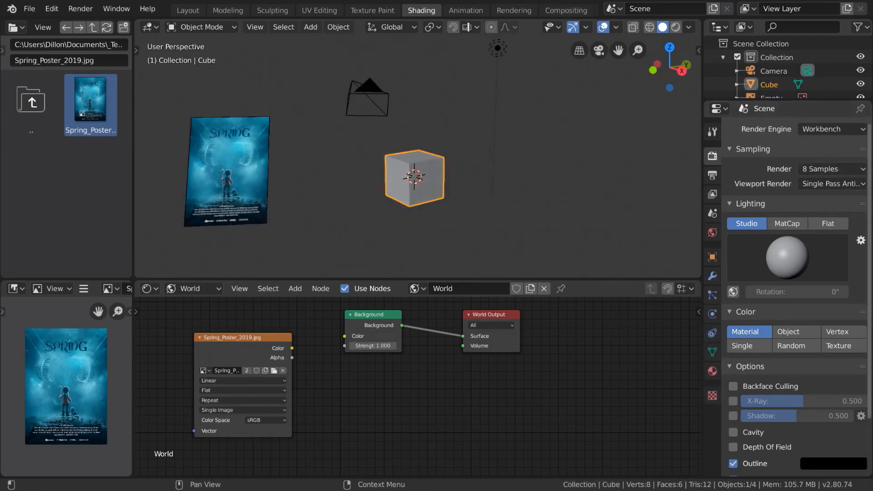
click(832, 129)
click(820, 160)
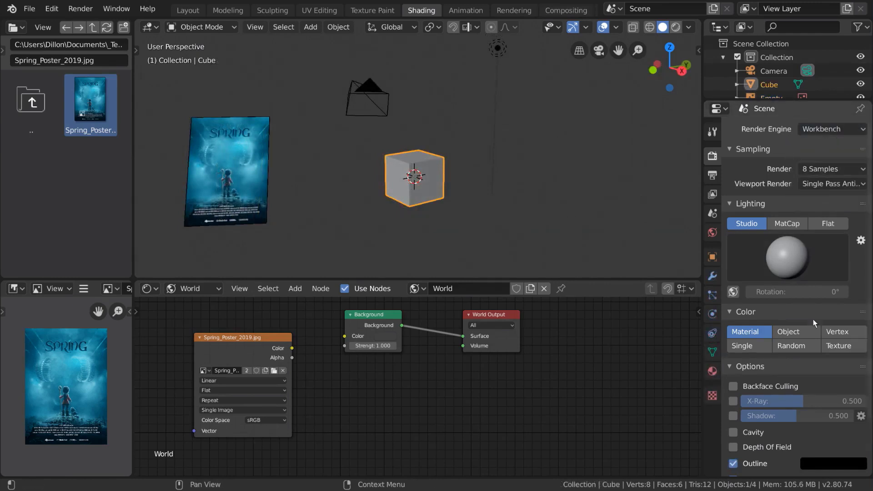
click(689, 27)
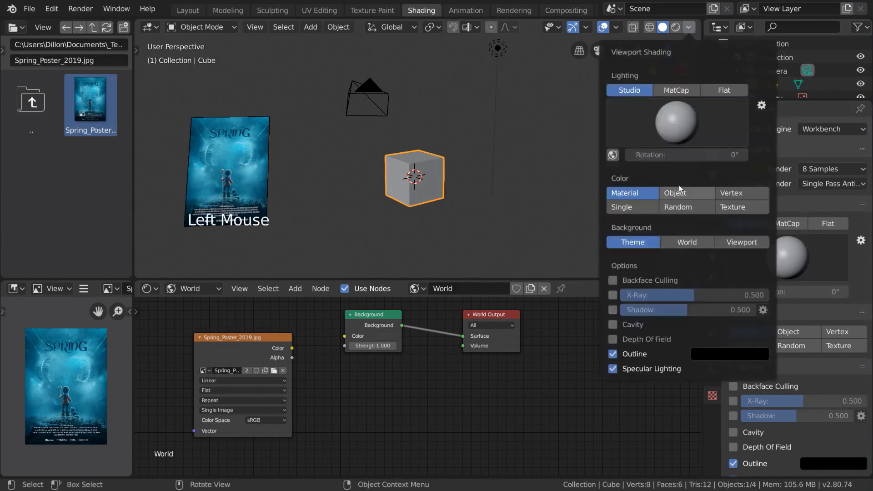
Set the Workbench color to Random, enable X-Ray, Shadow, Cavity and Depth of Field, and choose the fourth studio light.
click(796, 350)
click(733, 402)
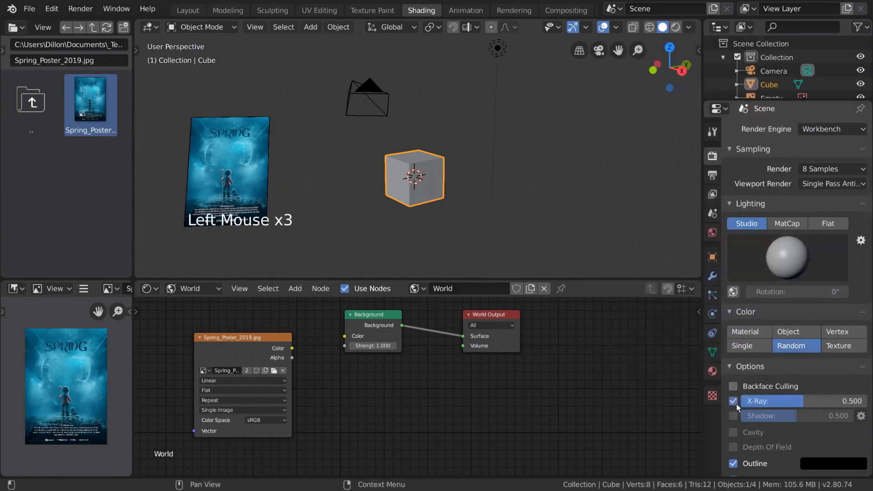
click(736, 450)
scroll(775, 437, down, 5)
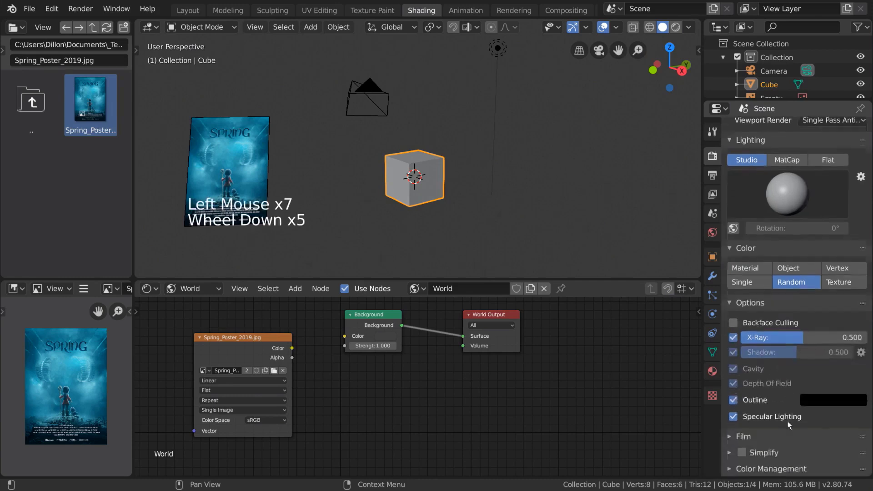
scroll(813, 383, up, 5)
click(809, 261)
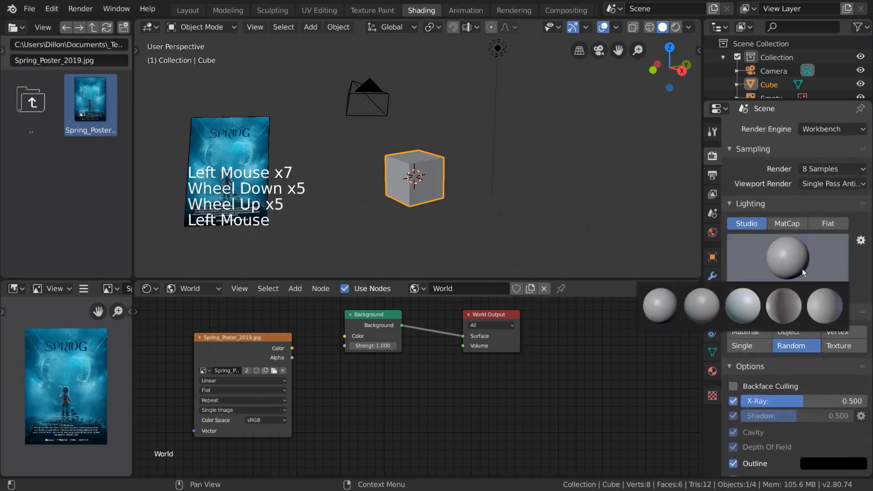
click(784, 306)
Switch the 3D view to wireframe, make a Viewport Render Image, close it and make a regular Render Image.
key(z)
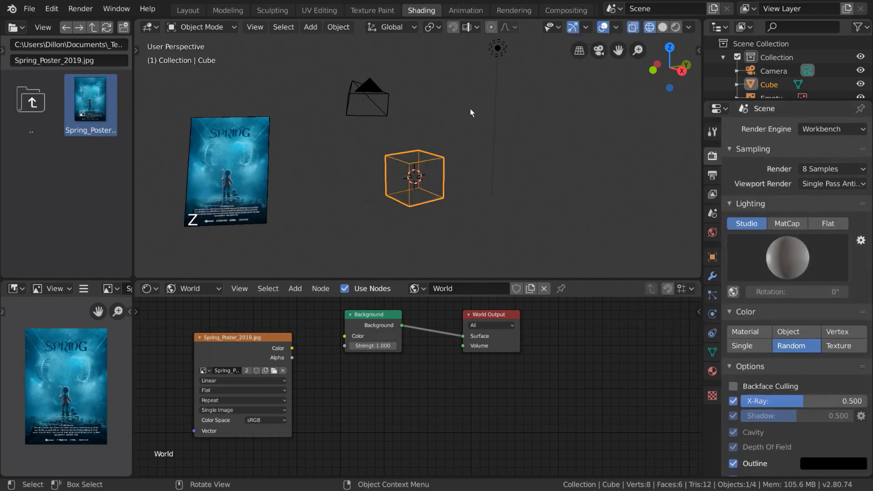
click(253, 28)
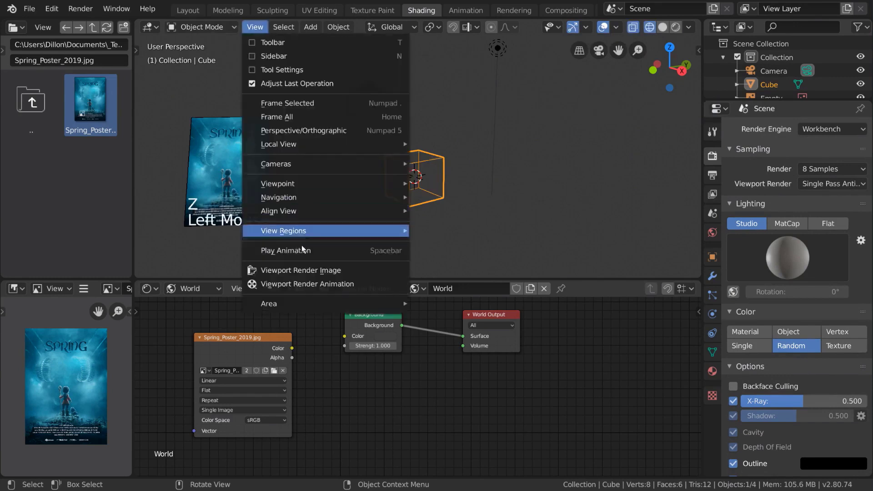
click(309, 270)
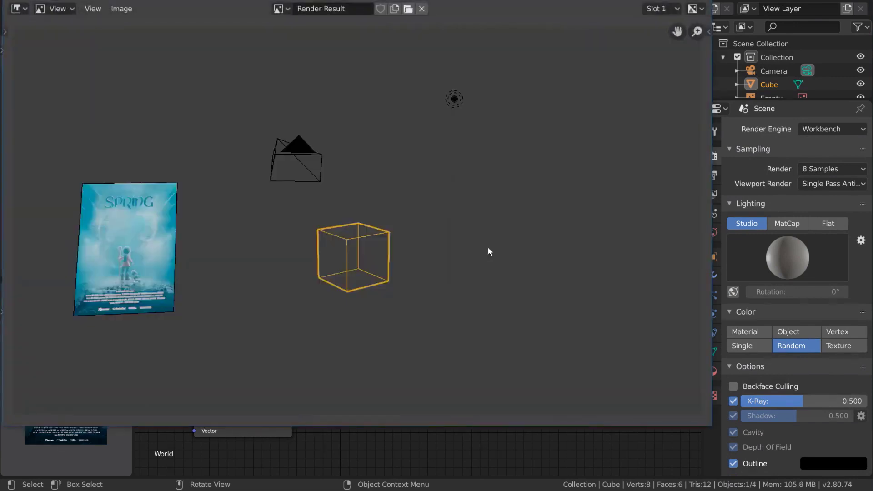
click(703, 1)
click(80, 9)
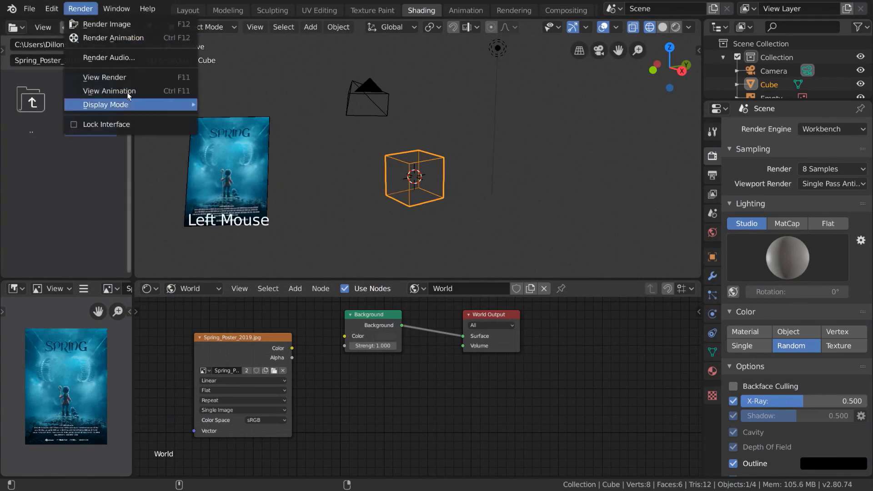
click(128, 25)
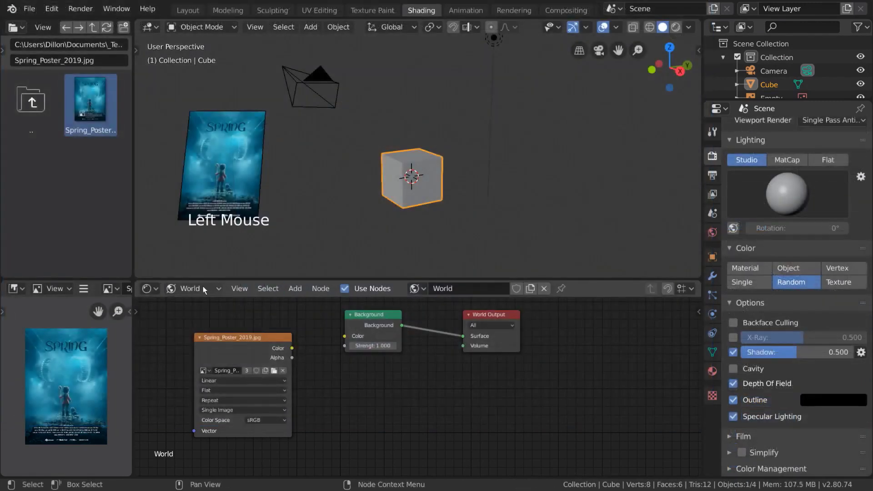
Switch the shader editor back to Object nodes and select the cube's first slot, Material, in the material properties.
click(202, 287)
click(202, 303)
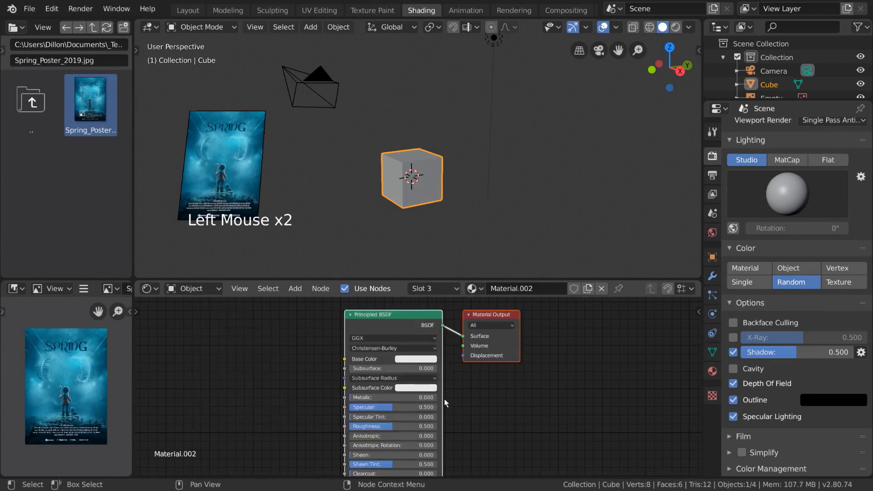
click(711, 374)
click(764, 131)
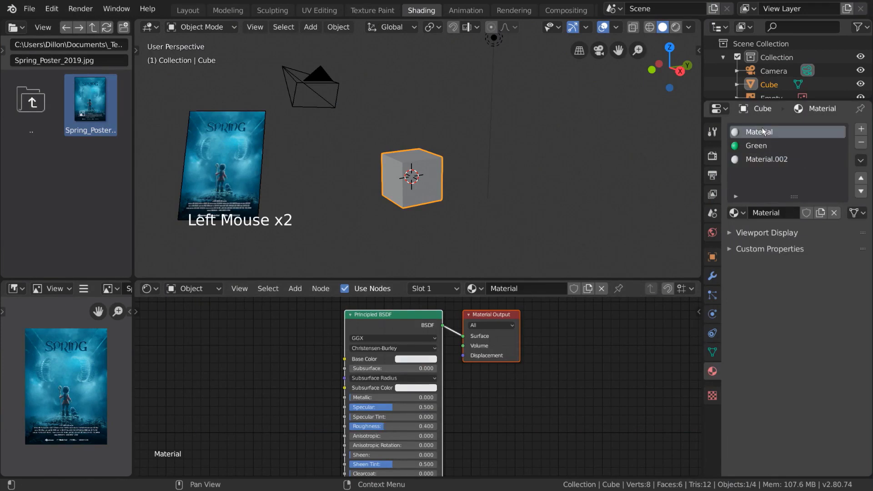
Expand the material's Viewport Display settings and pick a viewport color for it.
click(729, 232)
click(819, 253)
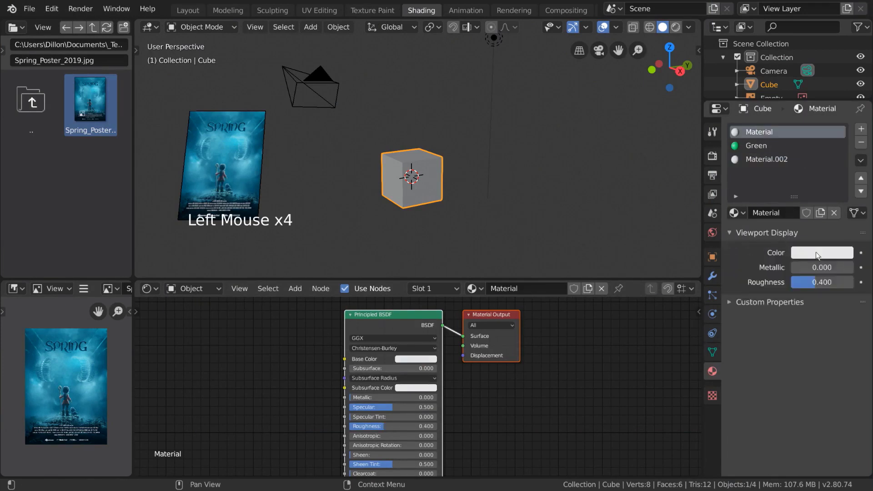
drag(794, 123, 765, 141)
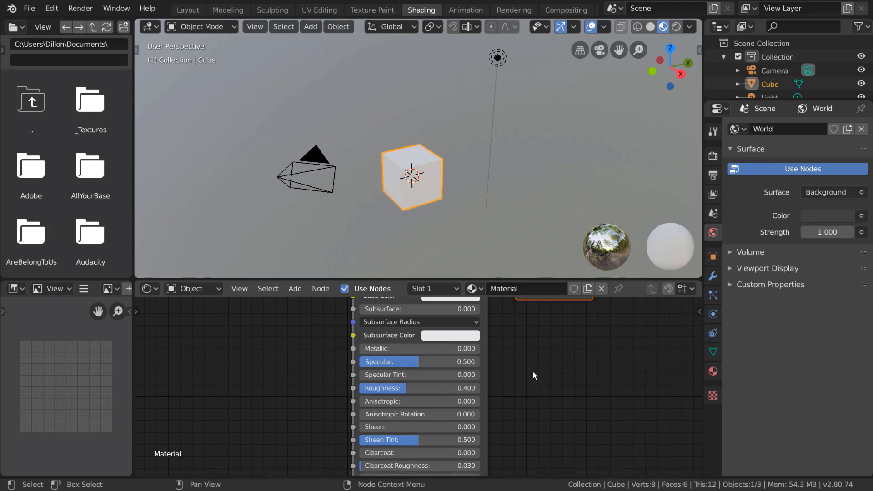
Browse the editor types, keep the Shader Editor, and examine the Principled BSDF and Material Output nodes.
click(154, 292)
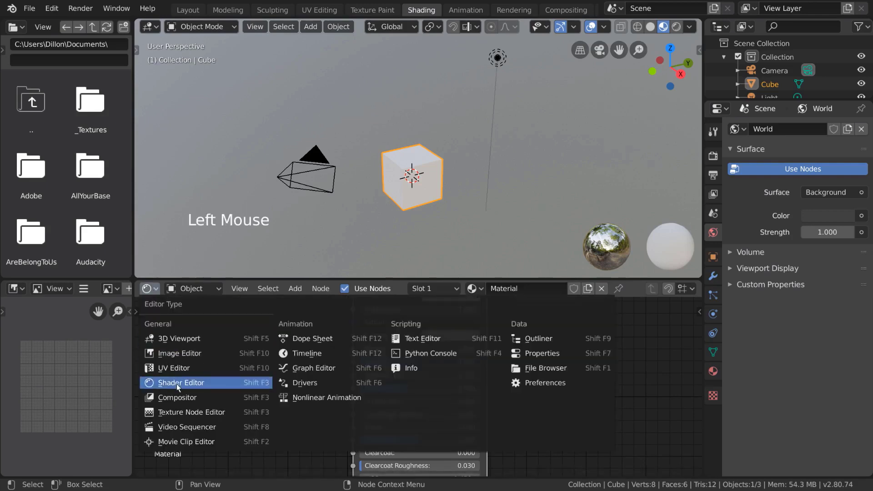
click(238, 383)
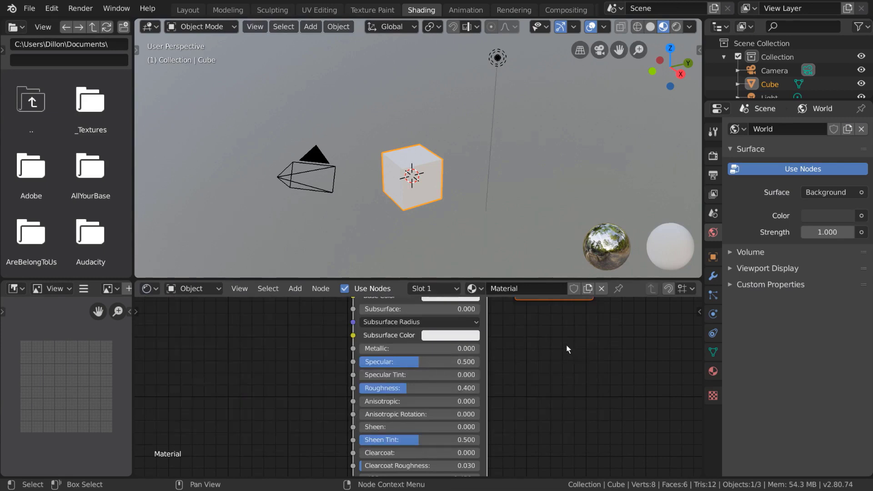
middle_drag(562, 332, 557, 420)
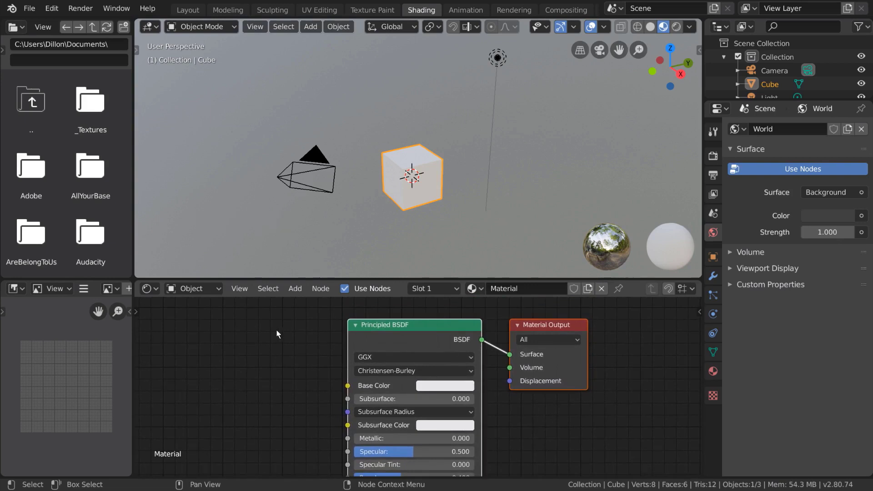
click(156, 287)
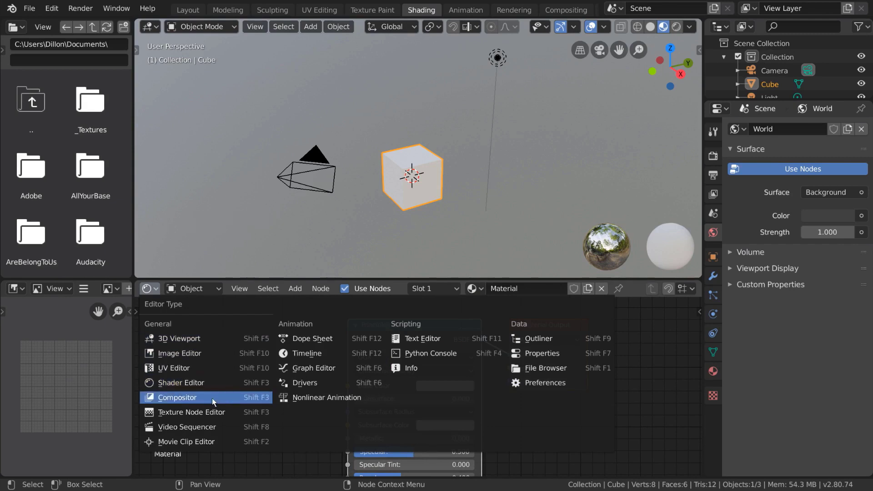
click(233, 384)
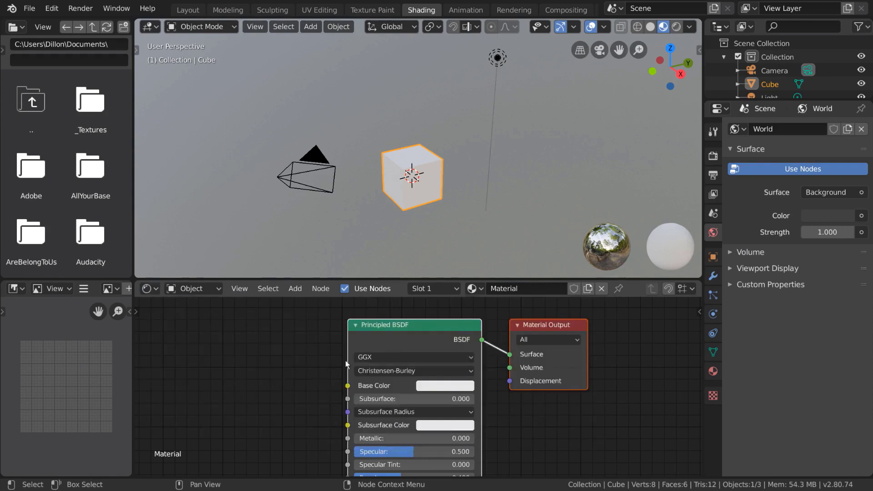
middle_drag(549, 387, 514, 416)
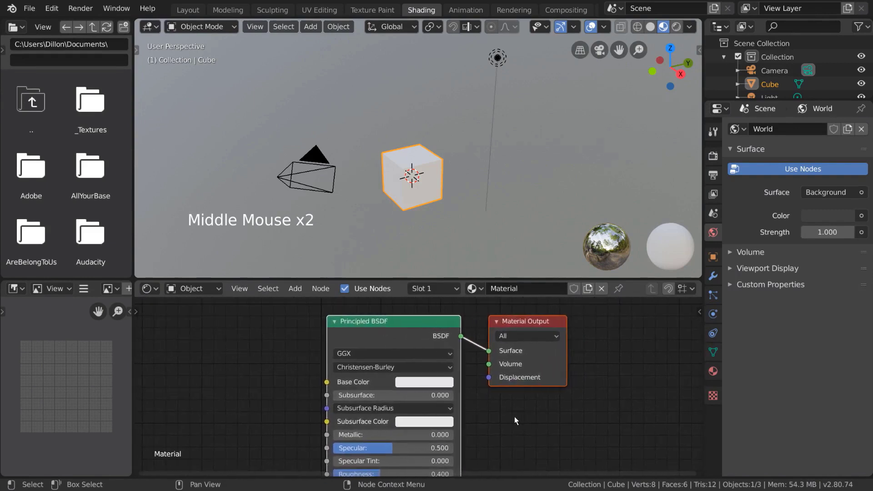
scroll(514, 417, down, 6)
scroll(515, 417, up, 6)
scroll(514, 417, down, 1)
scroll(515, 417, down, 5)
scroll(515, 417, up, 6)
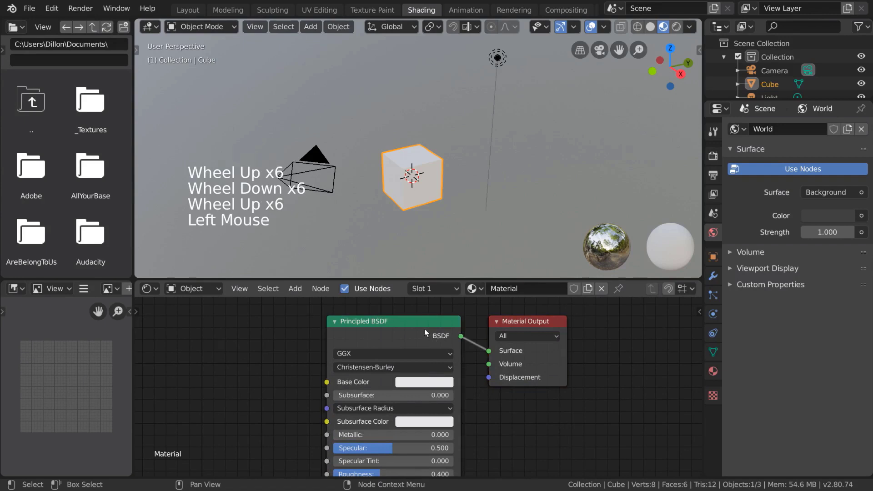
Move the Principled BSDF and Material Output nodes slightly further apart.
drag(424, 329, 404, 329)
mouse_move(524, 321)
mouse_down()
mouse_move(572, 327)
mouse_move(532, 323)
mouse_up()
Select the Principled BSDF and Material Output nodes together and try moving, rotating and scaling them.
click(384, 326)
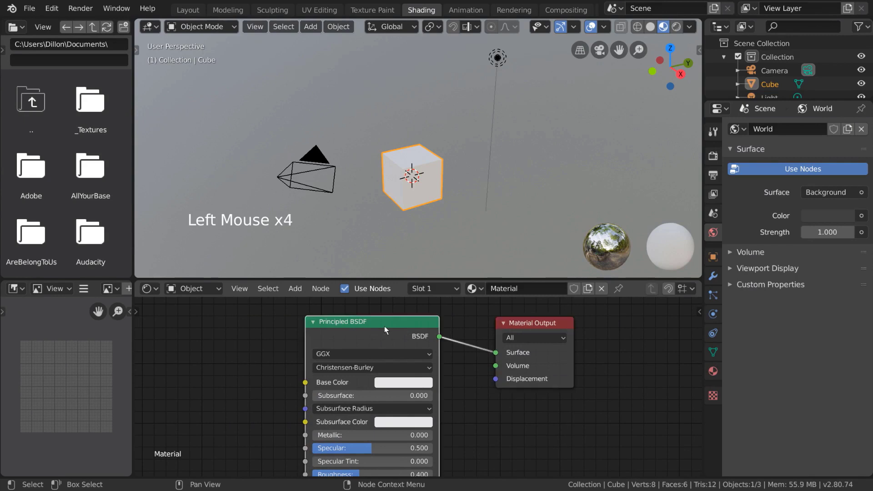
shift+click(515, 324)
key(g)
right_click(560, 342)
key(r)
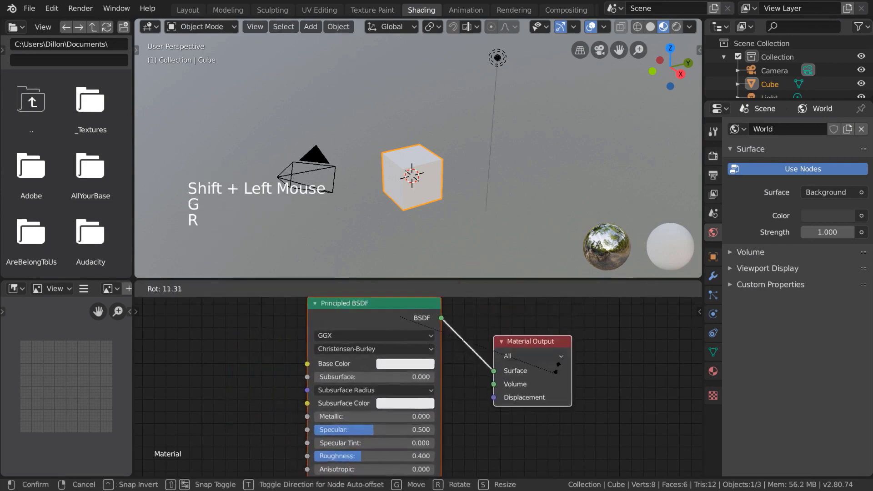
key(s)
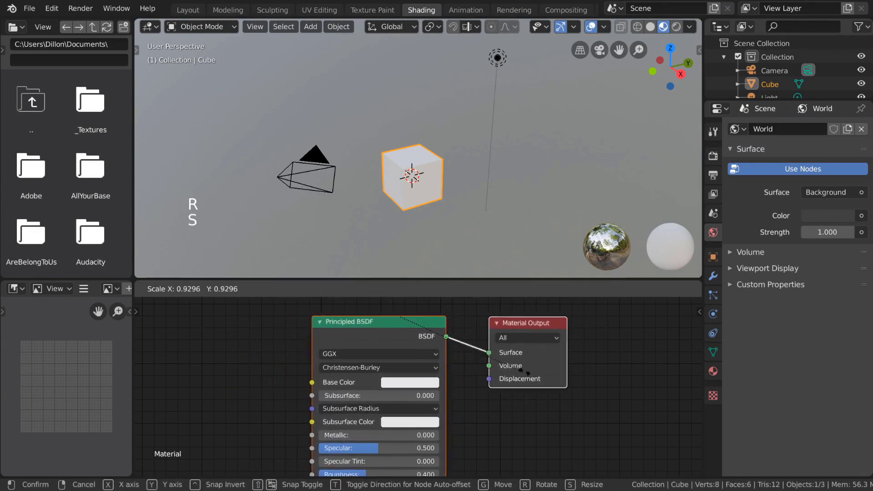
click(608, 371)
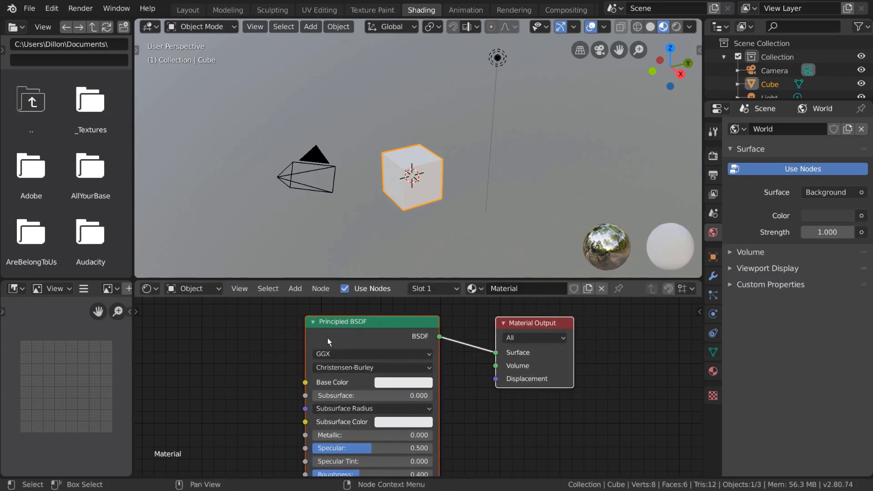
Deselect the nodes and alternate the selection between Principled BSDF and Material Output.
click(291, 338)
click(380, 326)
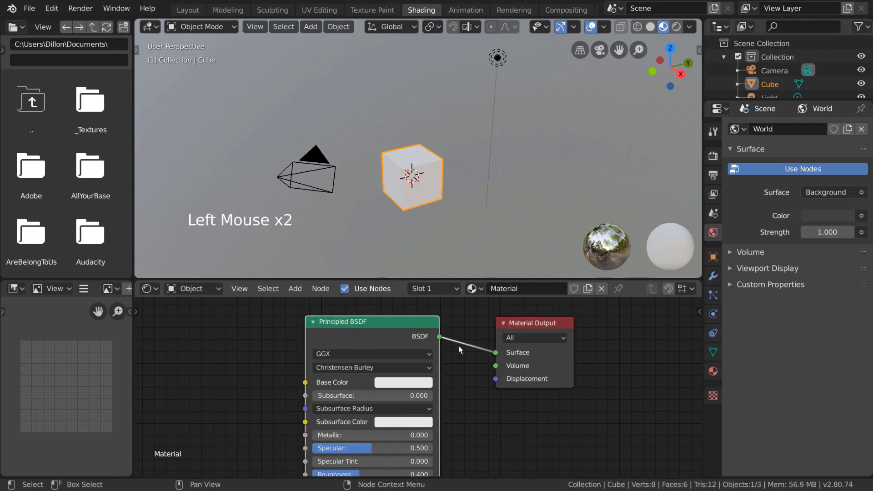
click(526, 324)
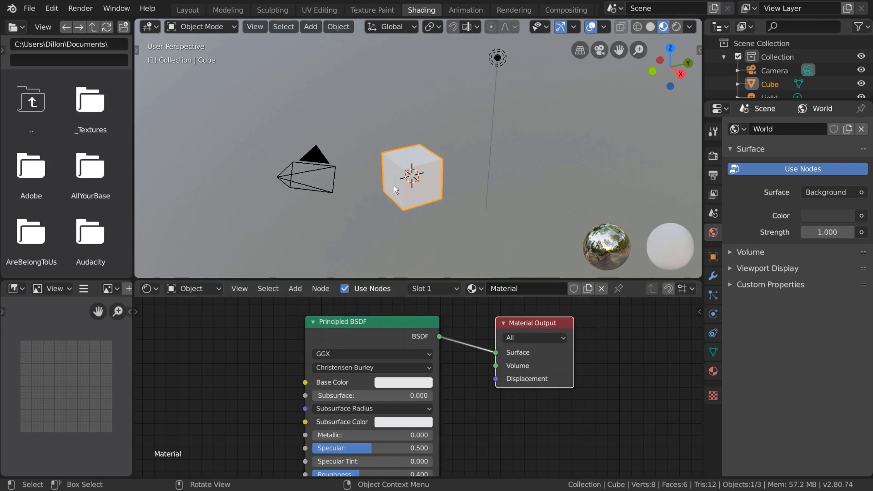
click(400, 321)
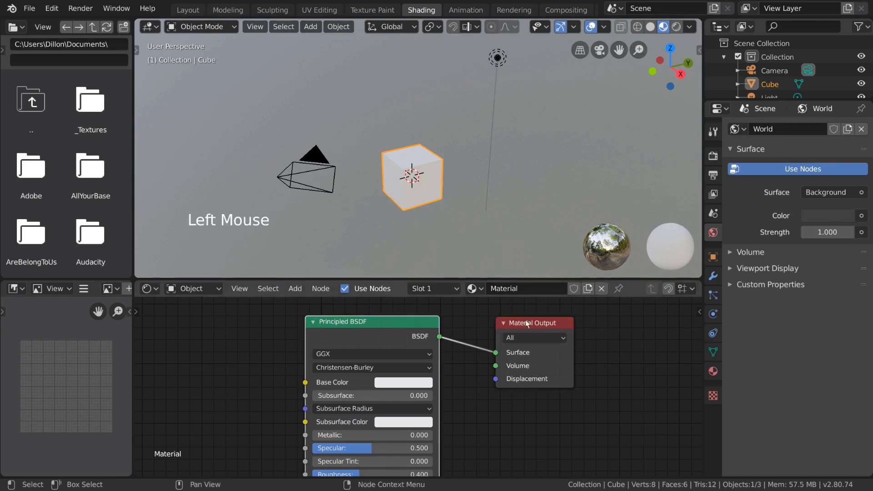
click(537, 323)
click(385, 321)
Duplicate the Material Output node, place the copy directly below the original, and deselect it.
click(539, 322)
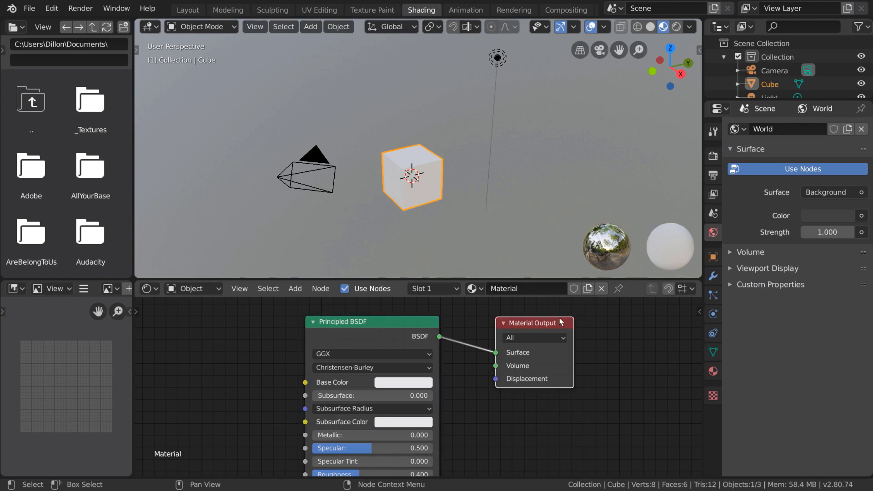
key(shift+d)
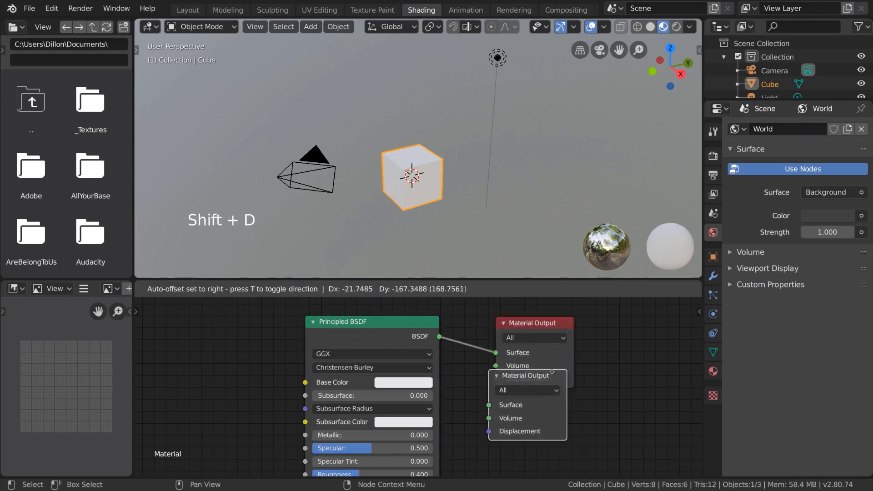
click(559, 403)
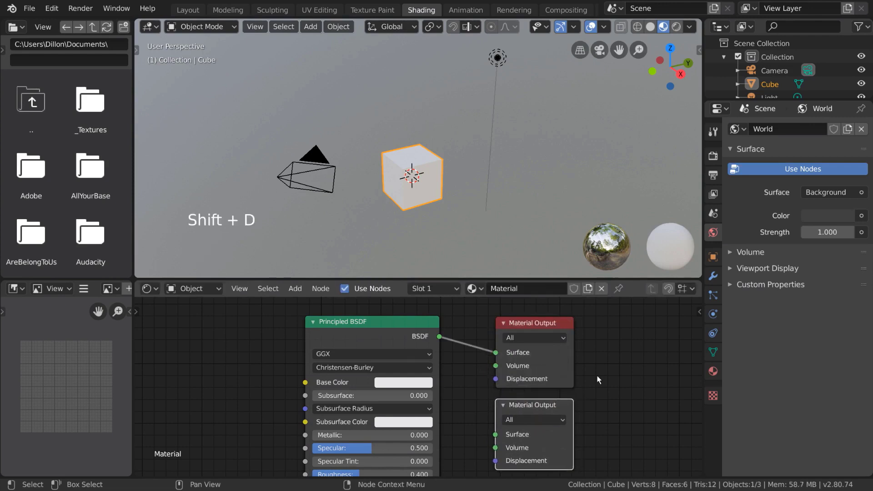
click(593, 402)
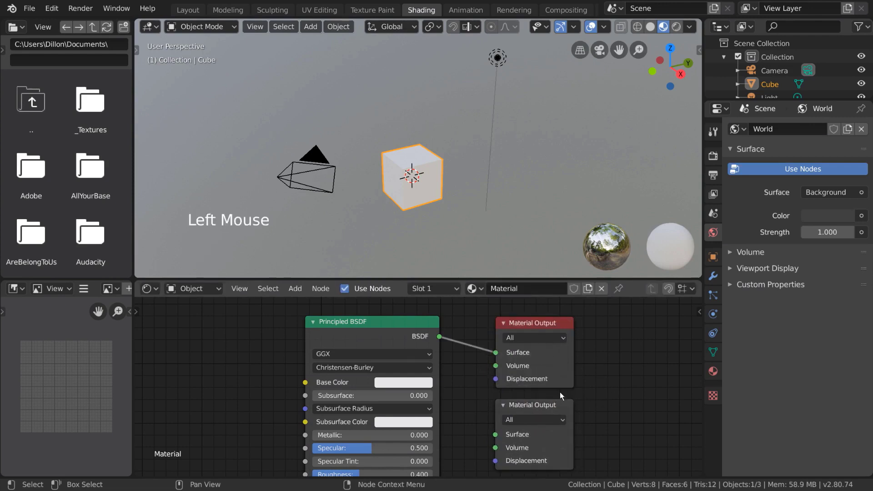
Switch the active output between the two Material Output nodes and delete the lower duplicate.
click(550, 405)
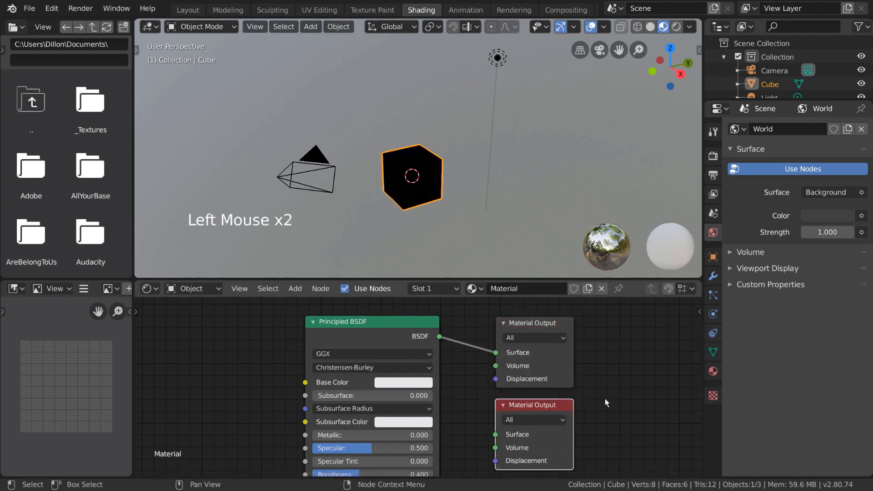
click(540, 322)
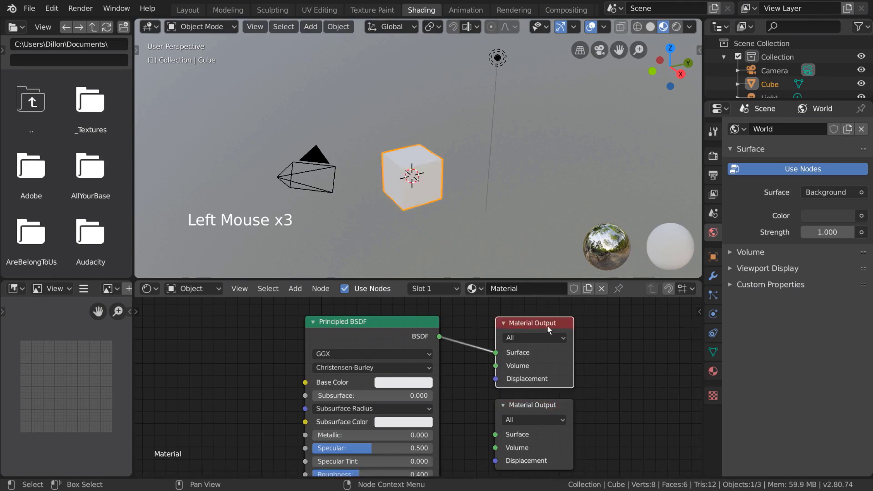
click(548, 406)
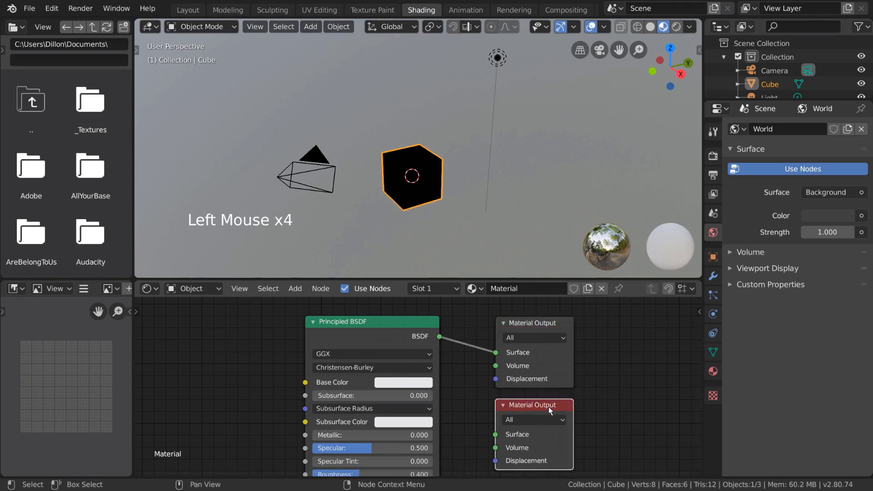
key(Delete)
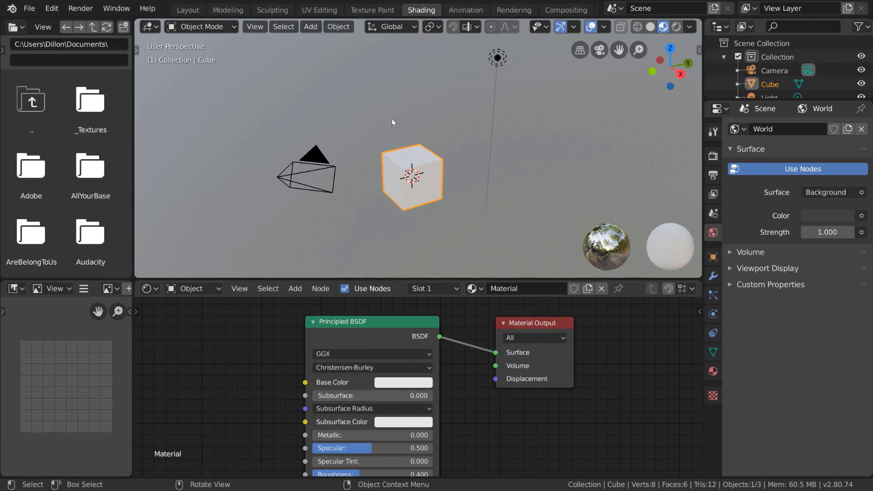
Add wood_planks_03-color.png from the _Textures folder as an image node and connect its Color to the Principled BSDF's Base Color.
click(92, 110)
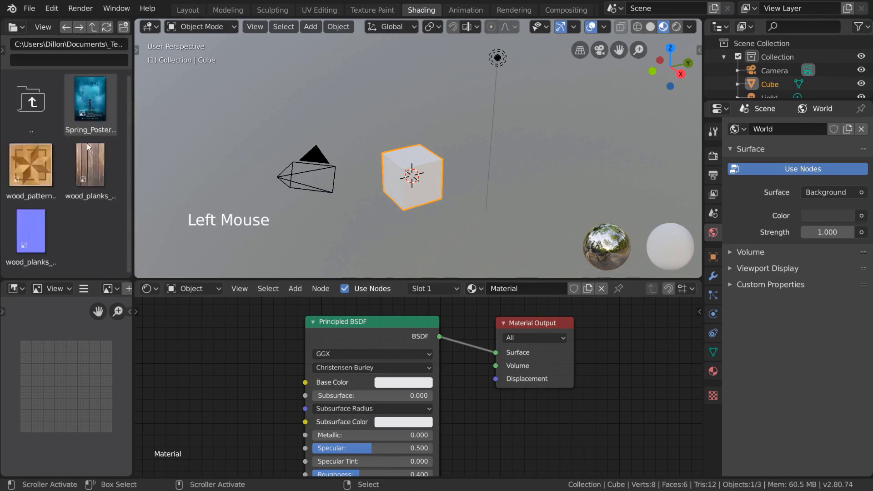
click(81, 171)
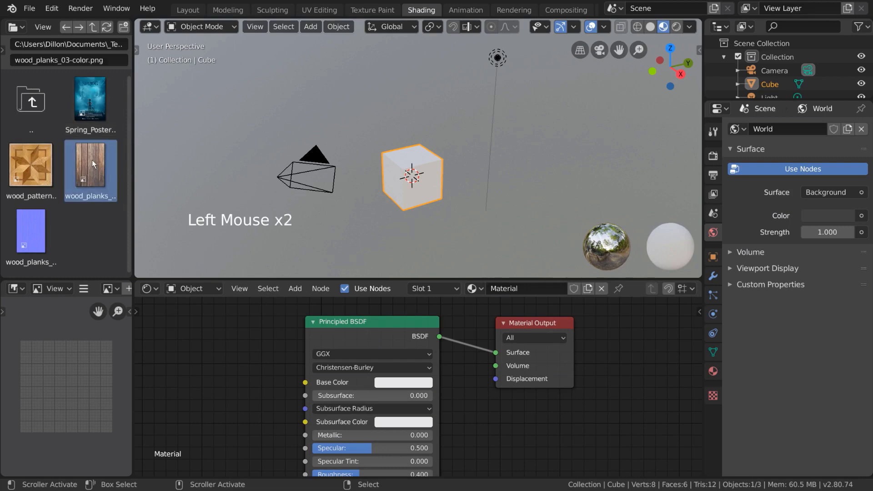
drag(92, 160, 175, 367)
middle_drag(397, 342, 492, 317)
drag(353, 357, 394, 359)
click(333, 361)
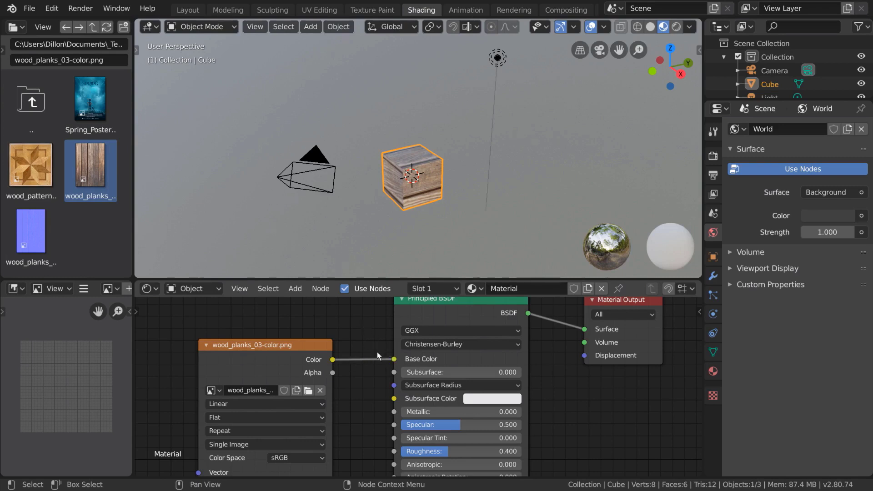
Disconnect the wood planks image from Base Color and relink it to the Principled BSDF with Make Links.
drag(393, 360, 384, 363)
click(317, 359)
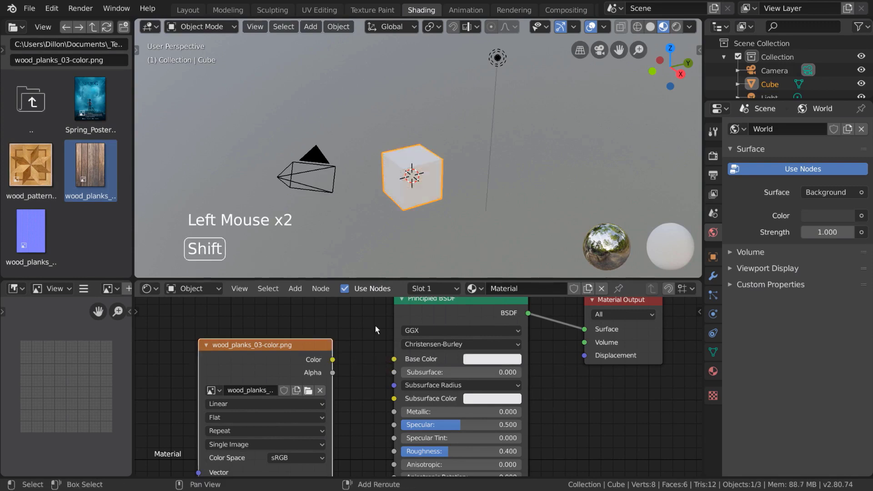
shift+click(405, 313)
click(321, 289)
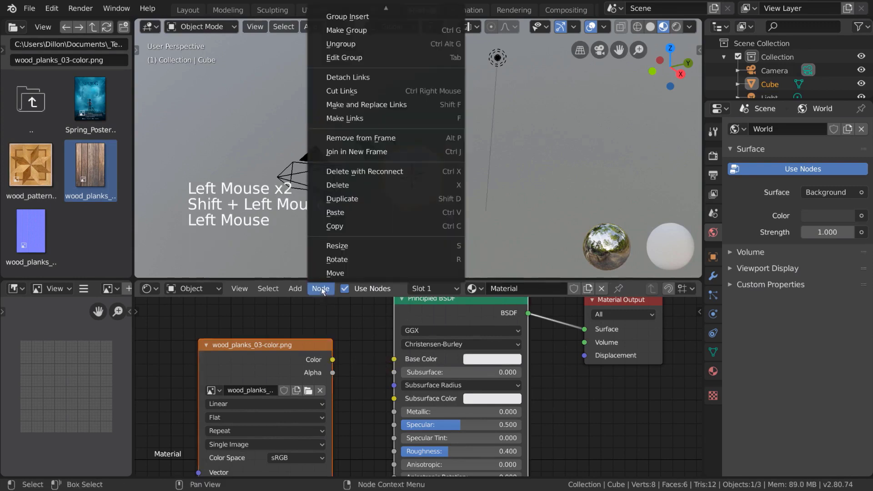
click(414, 119)
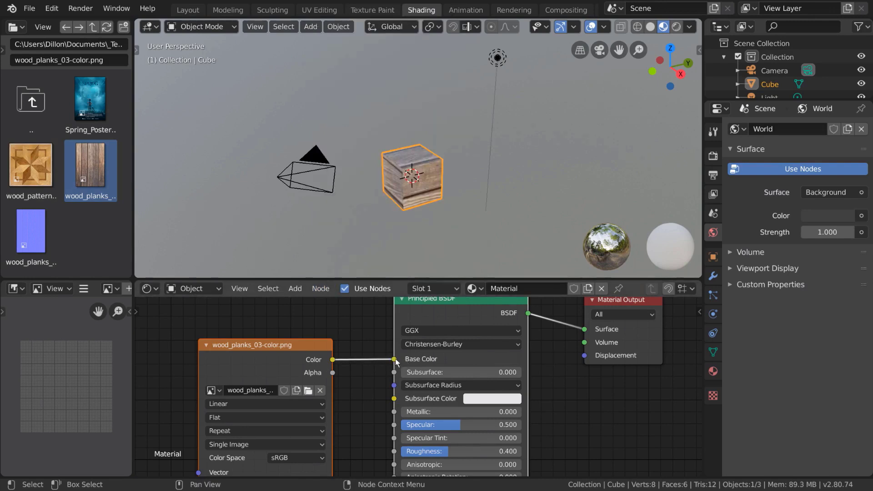
Break the Base Color link once more and rejoin the selected image texture and Principled BSDF nodes.
drag(405, 359, 367, 358)
double_click(327, 354)
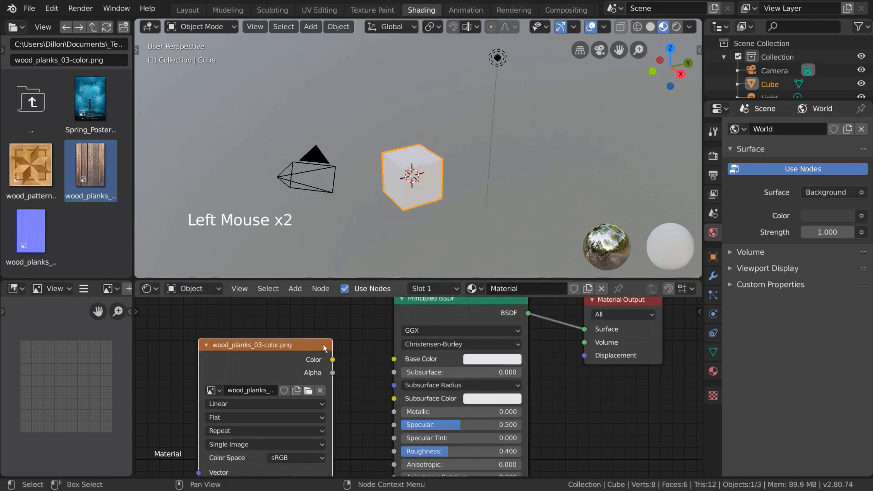
shift+click(402, 308)
key(f)
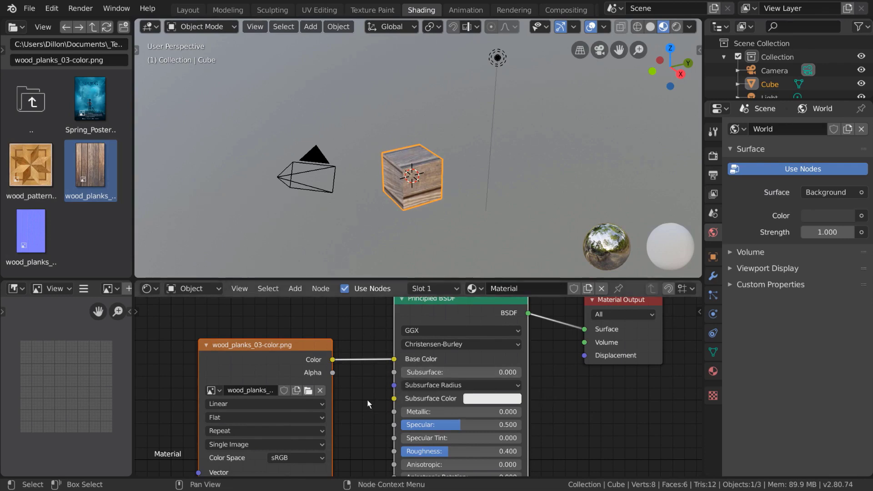
scroll(368, 404, down, 7)
middle_drag(368, 404, 331, 325)
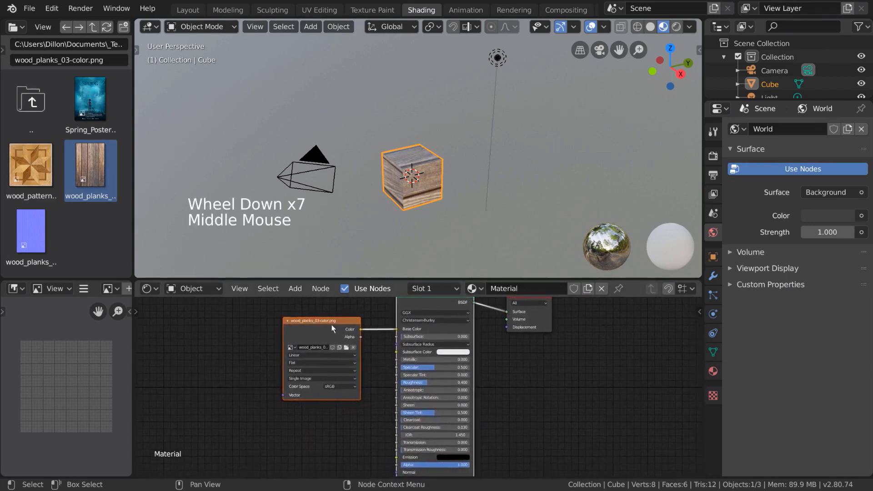
click(301, 290)
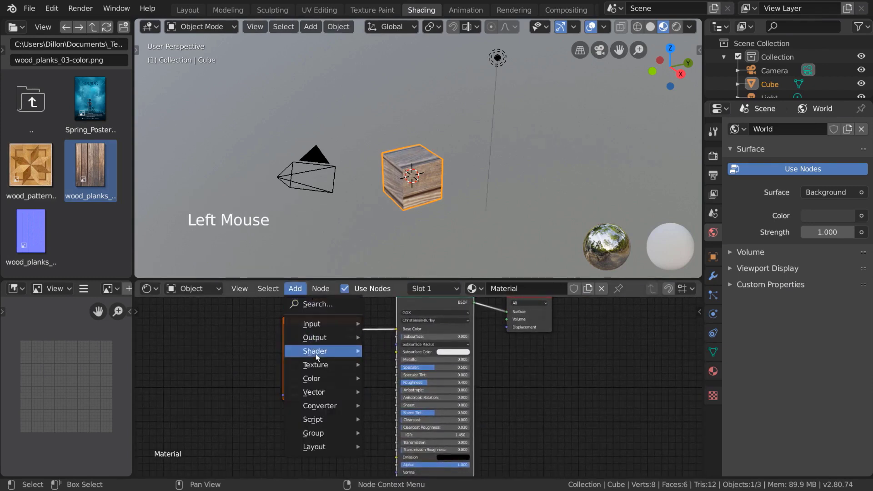
mouse_move(318, 367)
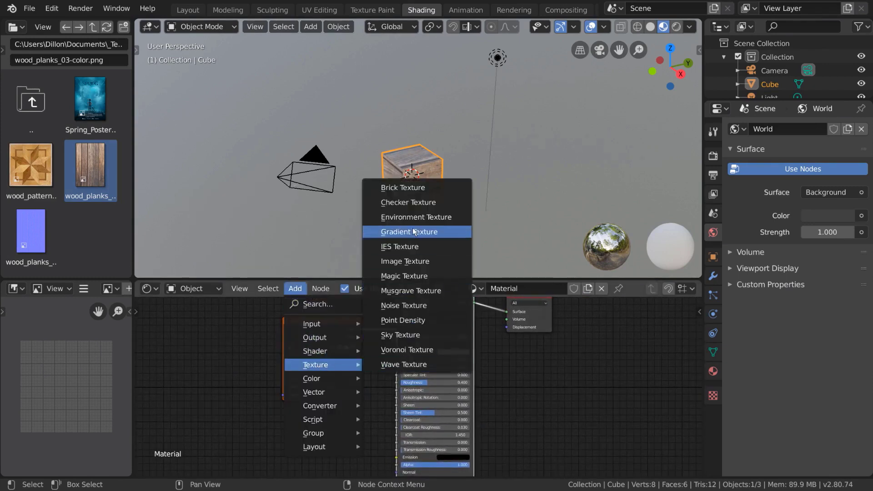
click(449, 232)
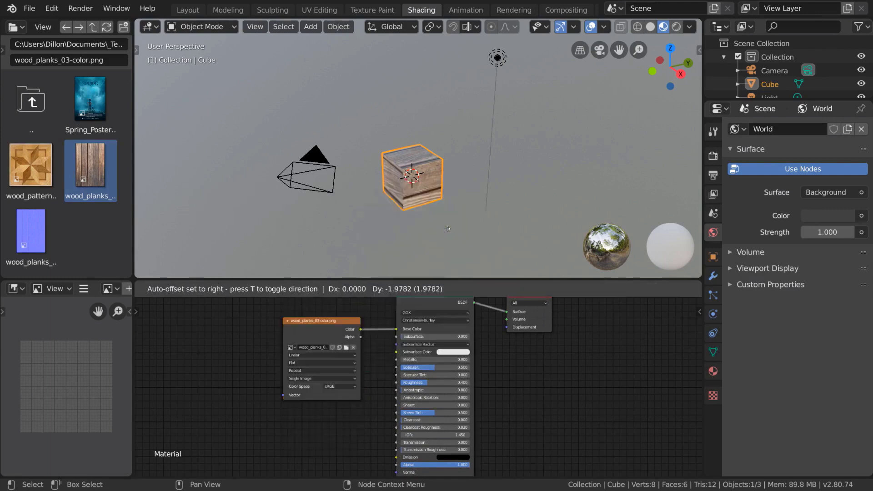
right_click(224, 353)
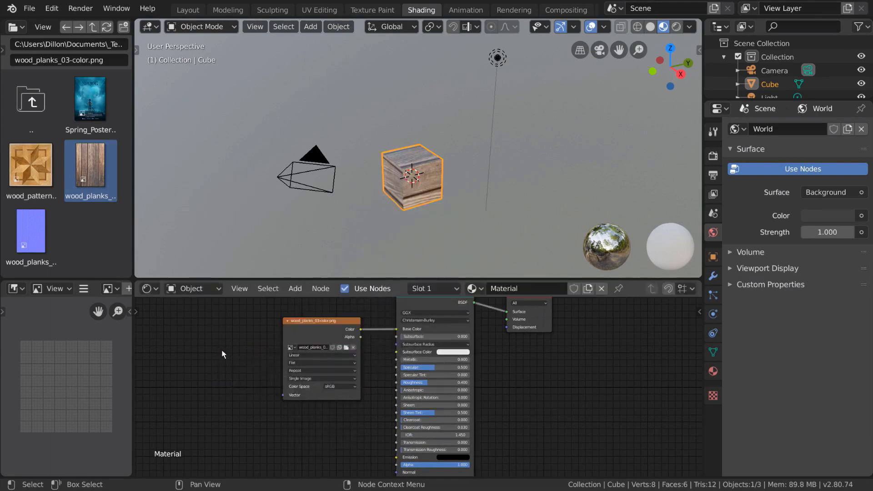
Add a Gradient Texture node and place it just below the wood planks image node.
key(shift+a)
mouse_move(209, 395)
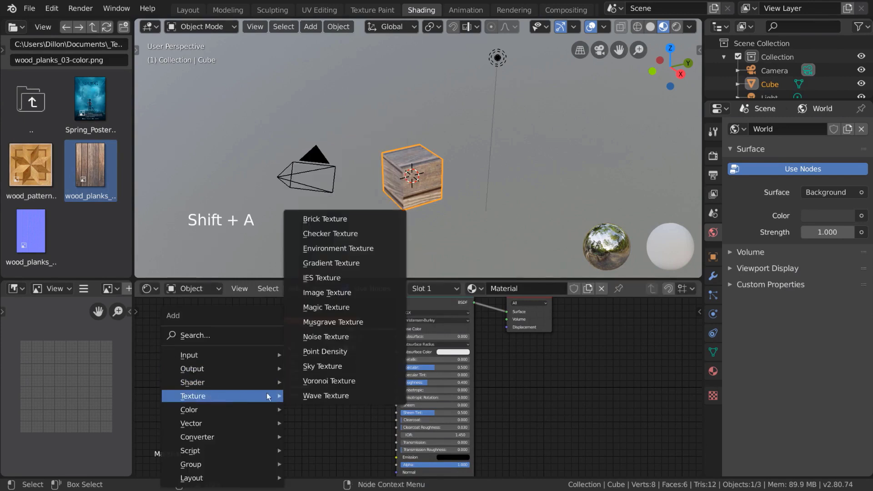
click(359, 263)
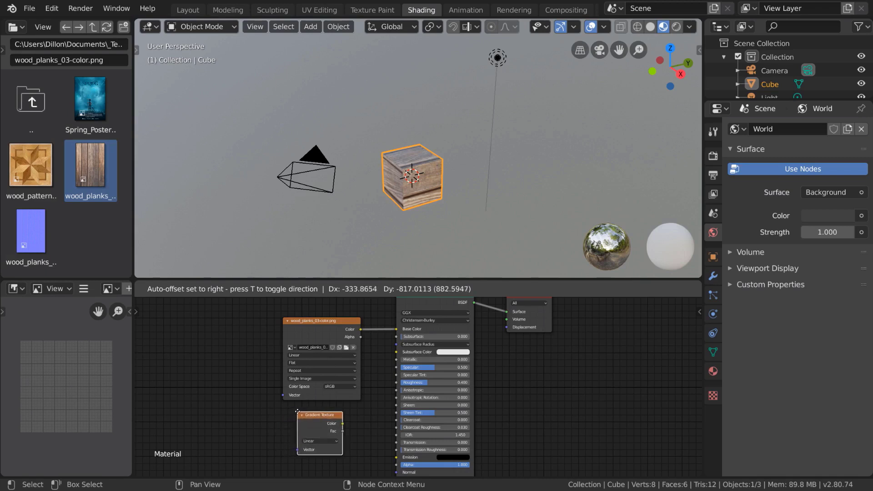
click(298, 412)
Move the Base Color link from the wood planks image's Color output to the Gradient Texture's Color output.
middle_drag(521, 412, 483, 411)
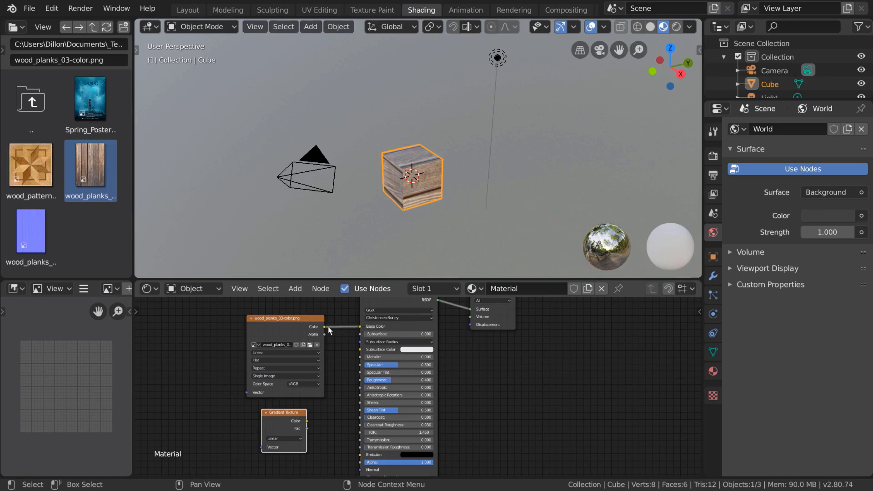
key(ctrl)
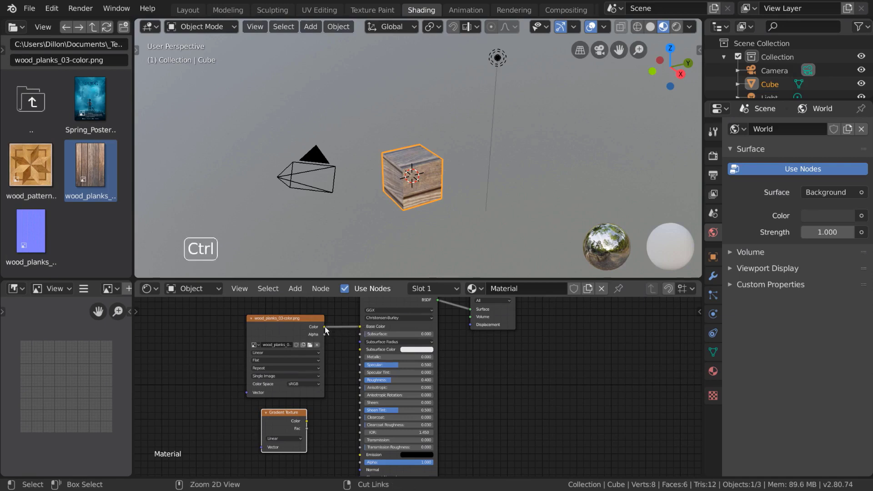
mouse_move(324, 327)
ctrl+mouse_down()
mouse_move(333, 345)
mouse_move(308, 423)
mouse_move(335, 329)
mouse_move(326, 329)
ctrl+mouse_up()
key(ctrl)
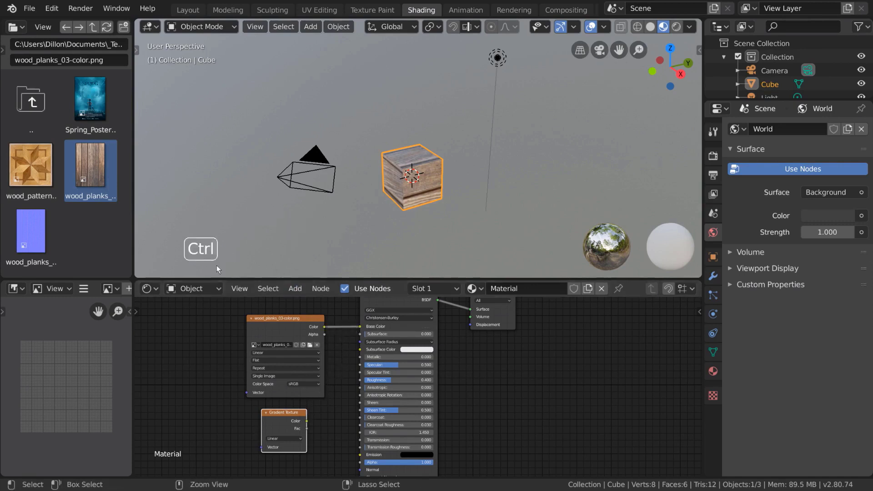
ctrl+drag(319, 327, 310, 427)
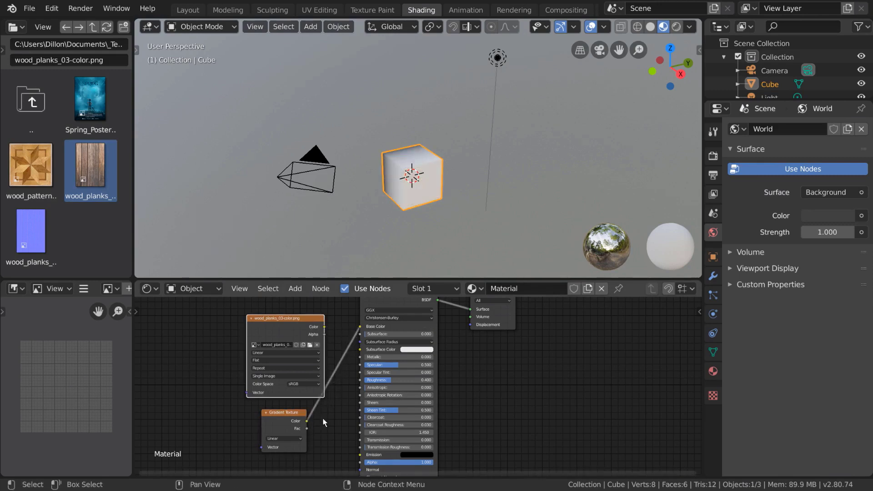
Reconnect the wood planks image's Color output to the Principled BSDF's Base Color.
key(ctrl)
mouse_move(308, 421)
ctrl+mouse_down()
mouse_move(337, 399)
mouse_move(346, 377)
mouse_move(327, 328)
mouse_move(361, 326)
mouse_move(308, 422)
ctrl+mouse_up()
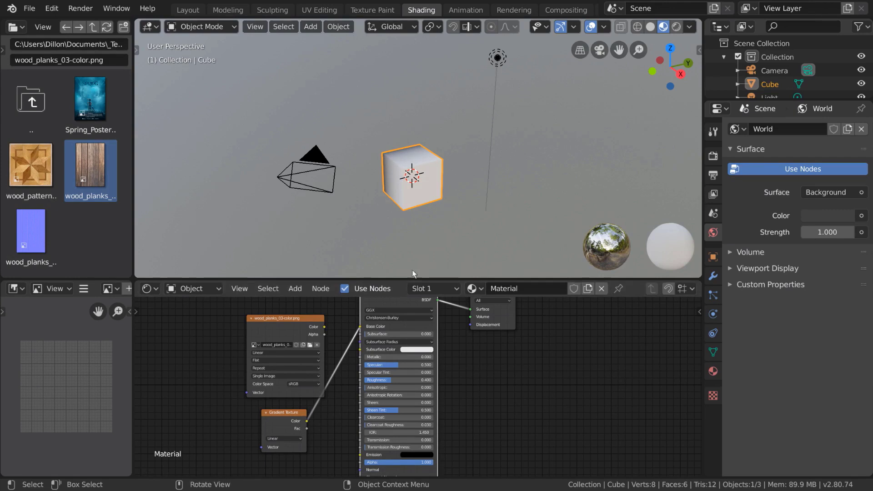
drag(324, 327, 362, 325)
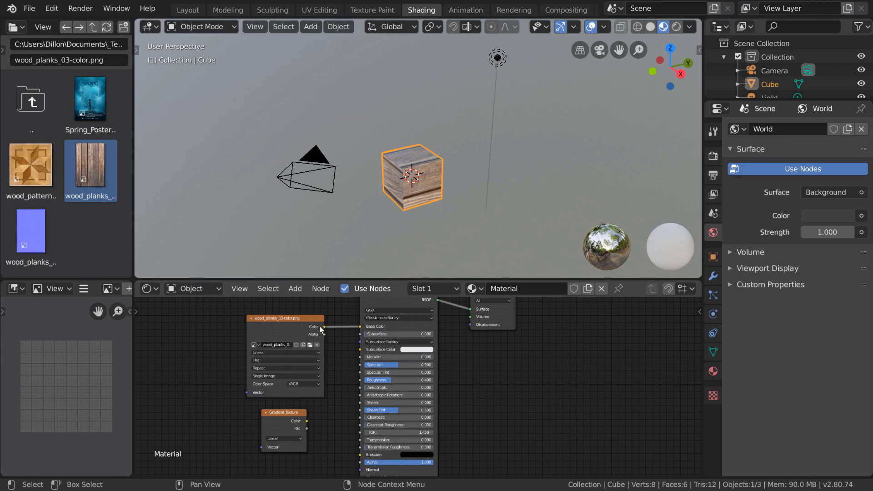
Insert a Mix color node between the wood planks image and the Principled BSDF, and connect the Gradient Texture's Color to Color2.
click(297, 289)
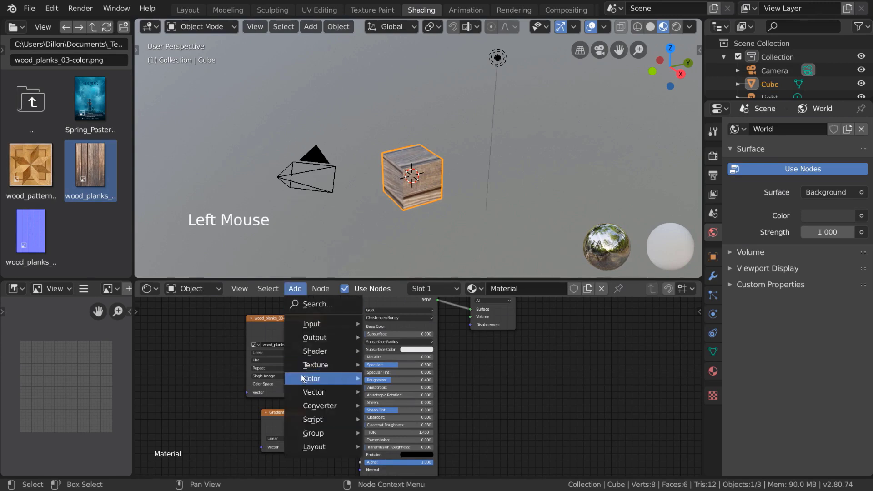
mouse_move(307, 381)
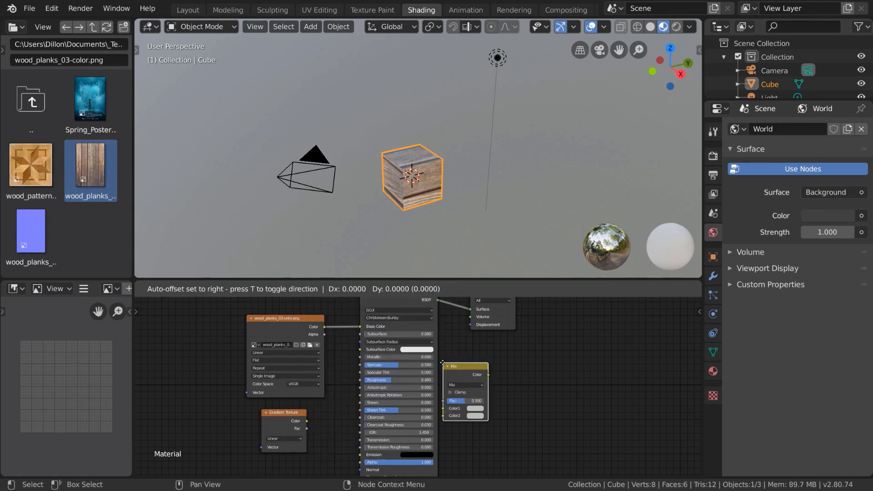
drag(443, 363, 351, 315)
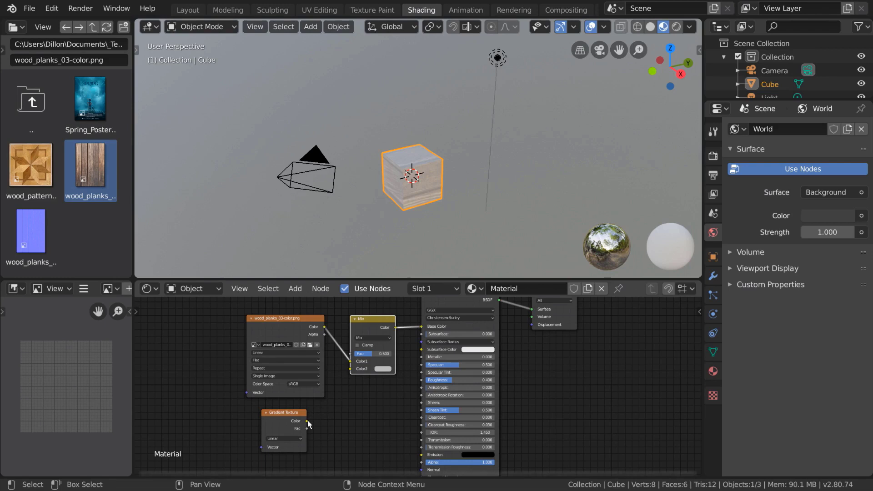
drag(307, 422, 350, 370)
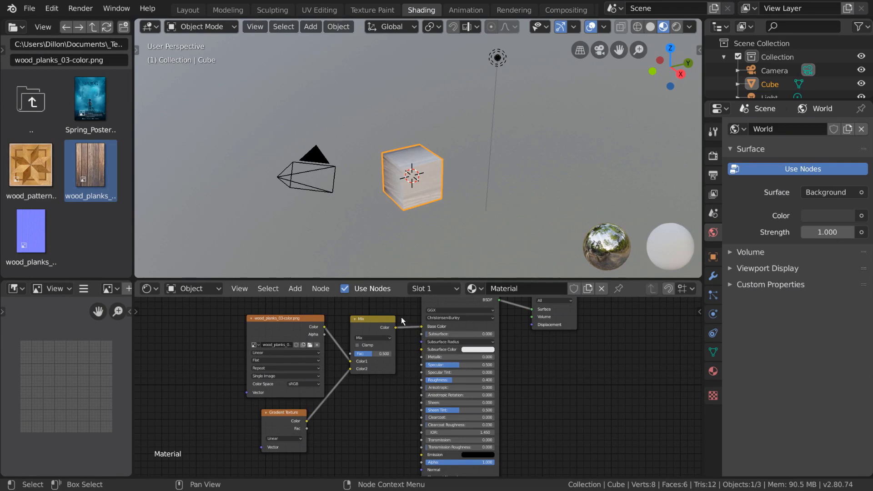
Mute the Mix node with Toggle Node Mute and unmute it again.
click(386, 320)
right_click(386, 321)
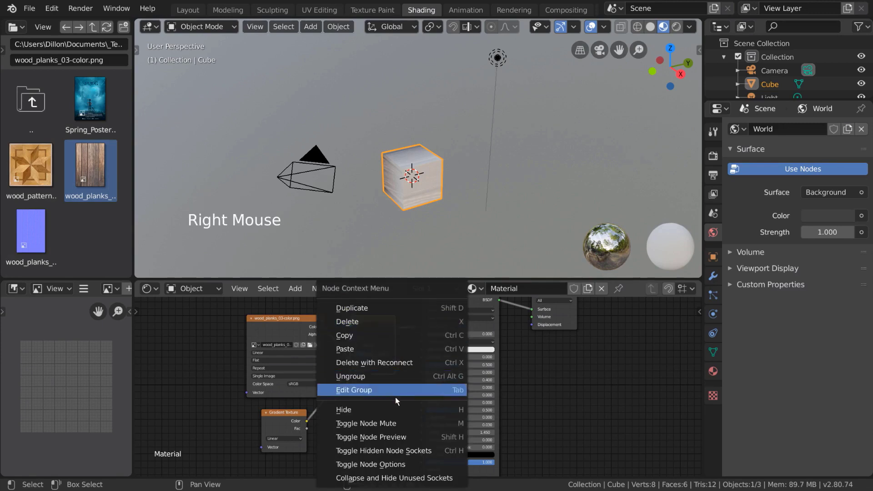
click(400, 423)
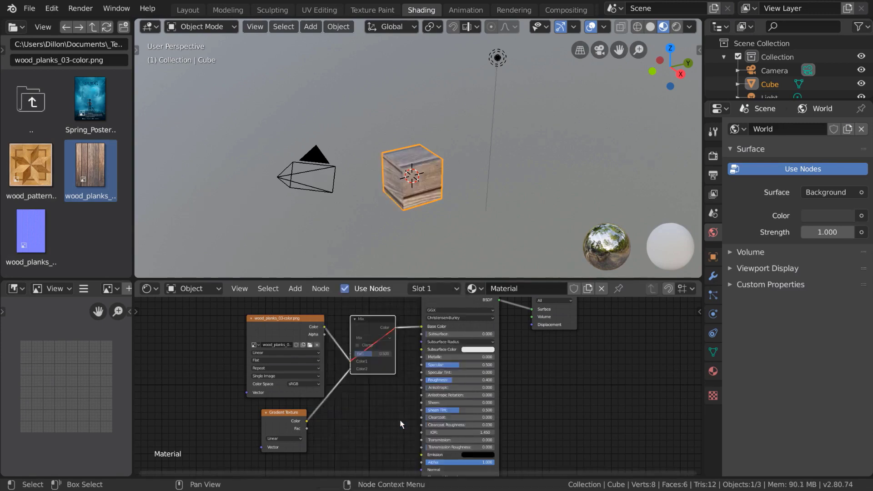
right_click(392, 320)
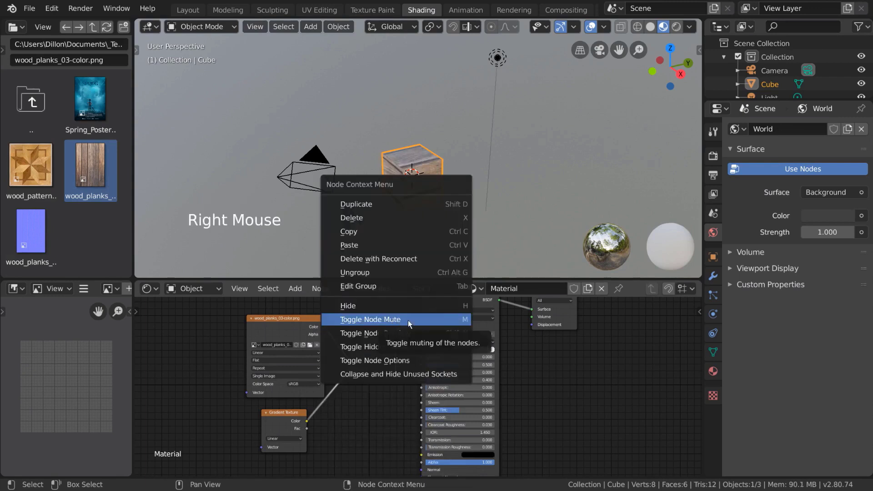
click(440, 318)
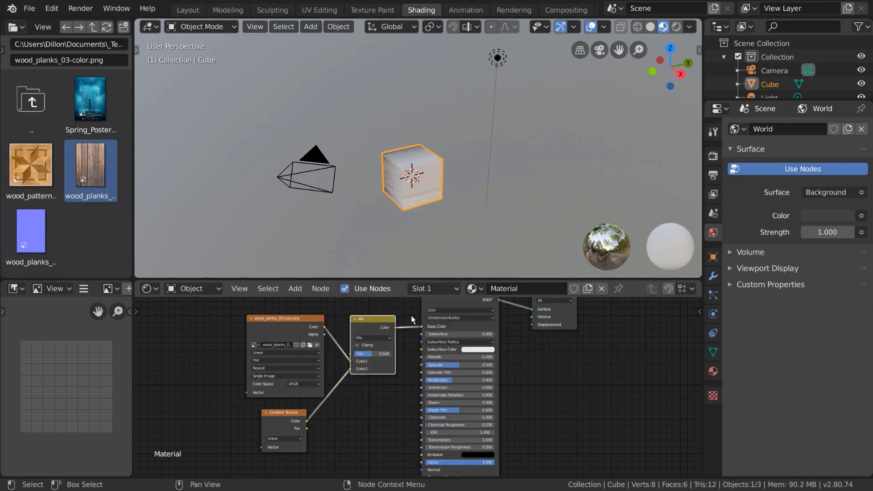
Toggle the Mix node's mute several times to compare the cube's texture, leaving the node muted.
key(m)
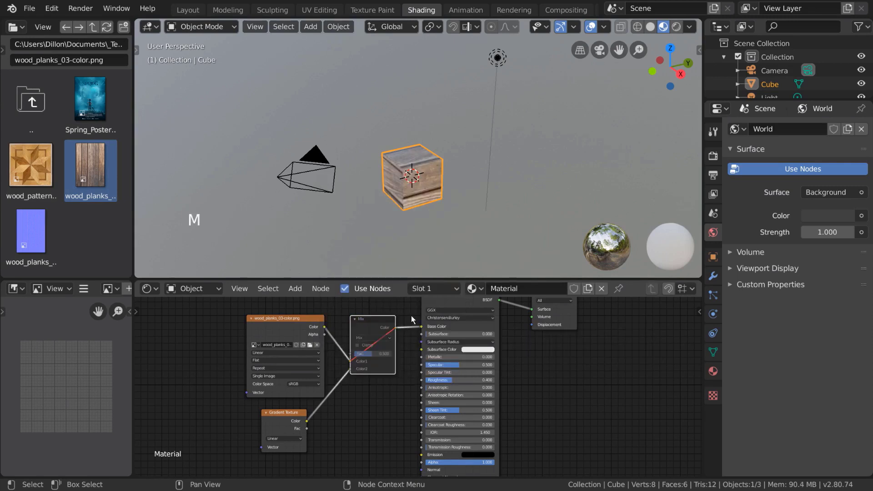
key(m)
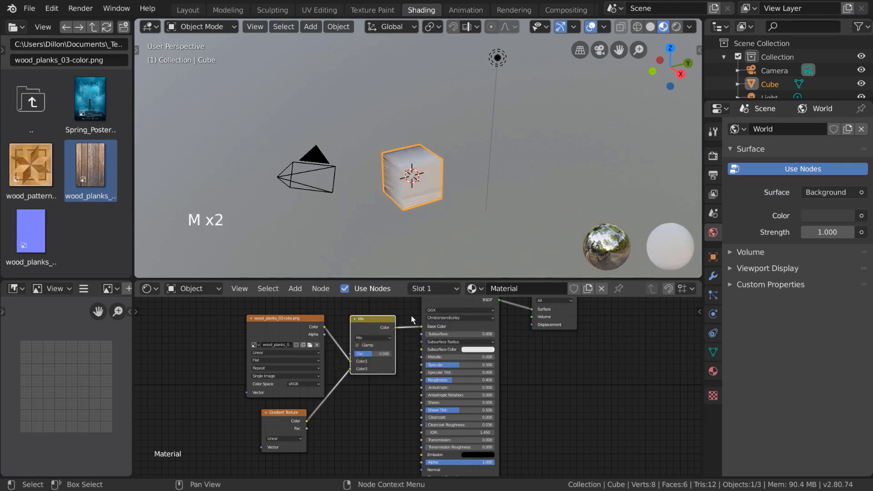
key(m)
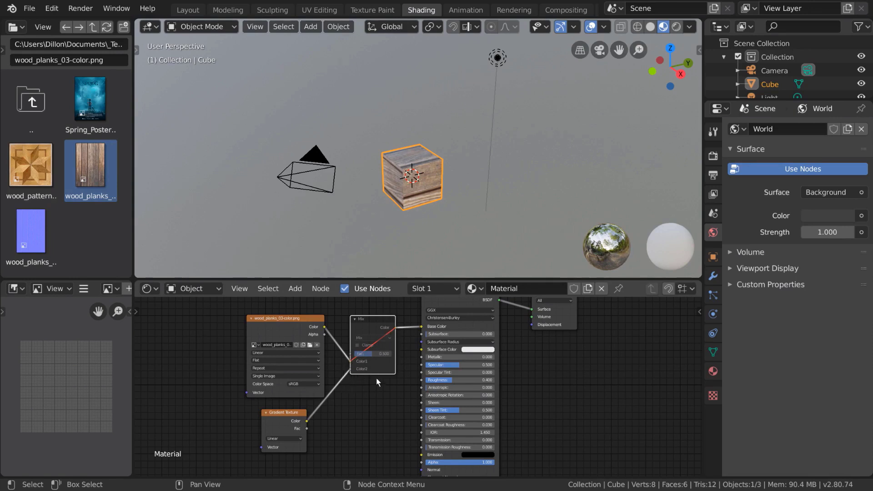
key(m)
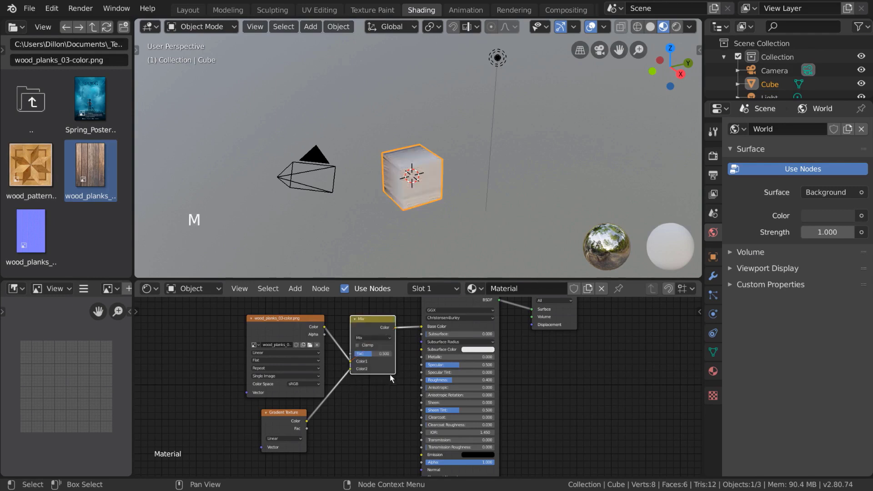
key(m)
key(m)
key(m)
key(m)
key(m)
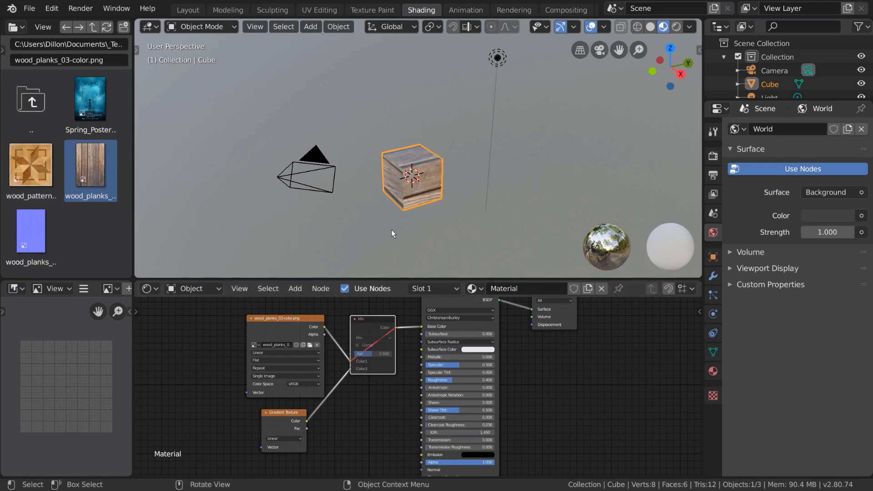
Delete the Mix node, relink the wood planks Color to Base Color, and undo both changes.
click(386, 323)
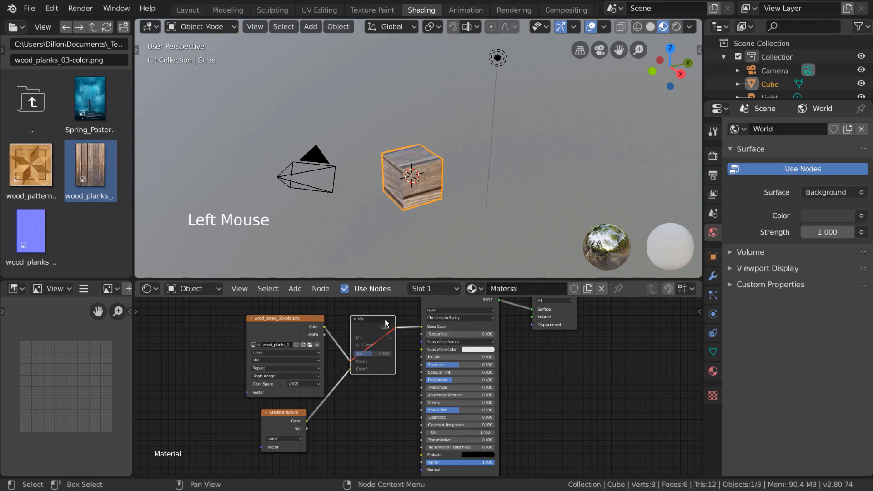
key(Delete)
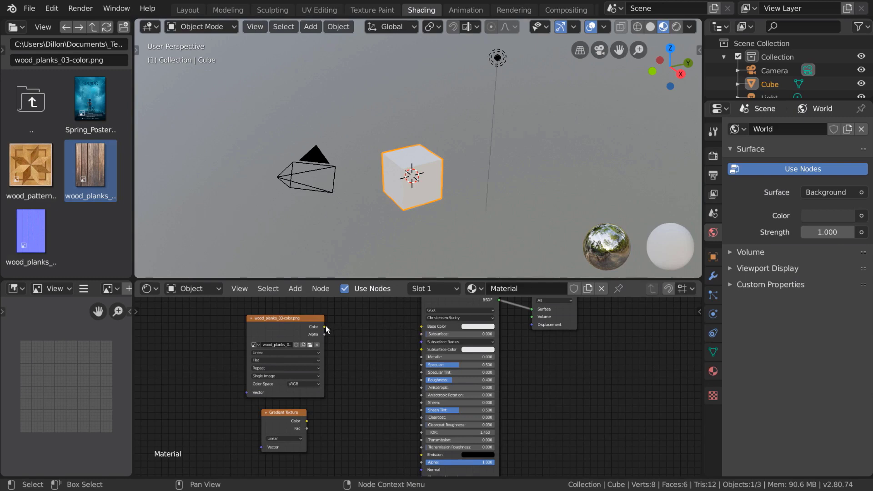
drag(325, 326, 413, 326)
key(ctrl+z)
key(ctrl+z)
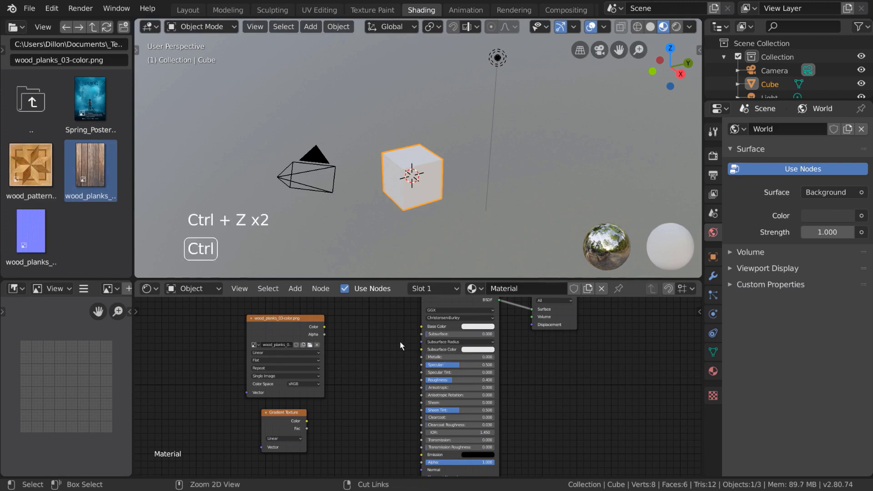
key(ctrl+z)
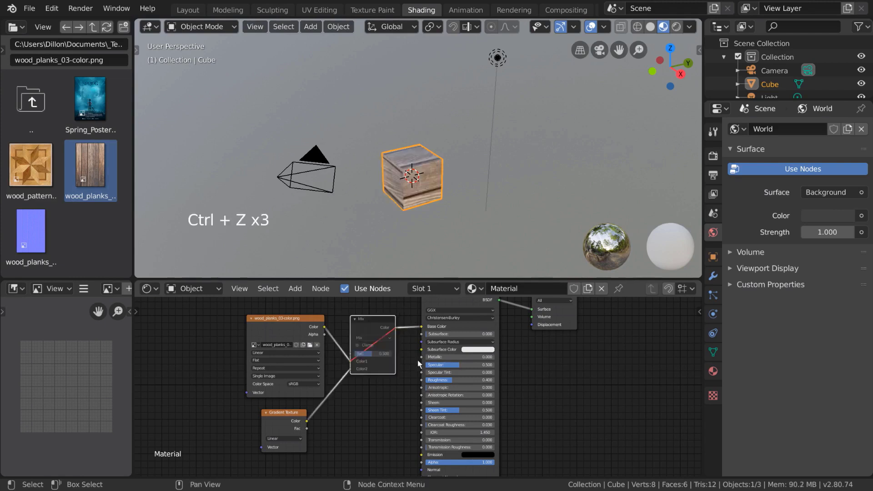
Remove the Mix node using Delete with Reconnect and undo the removal, doing this twice.
right_click(378, 318)
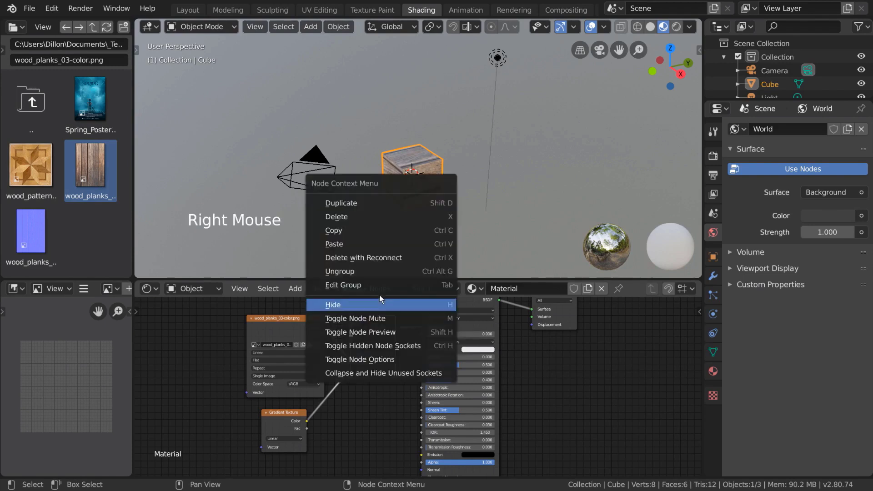
click(424, 258)
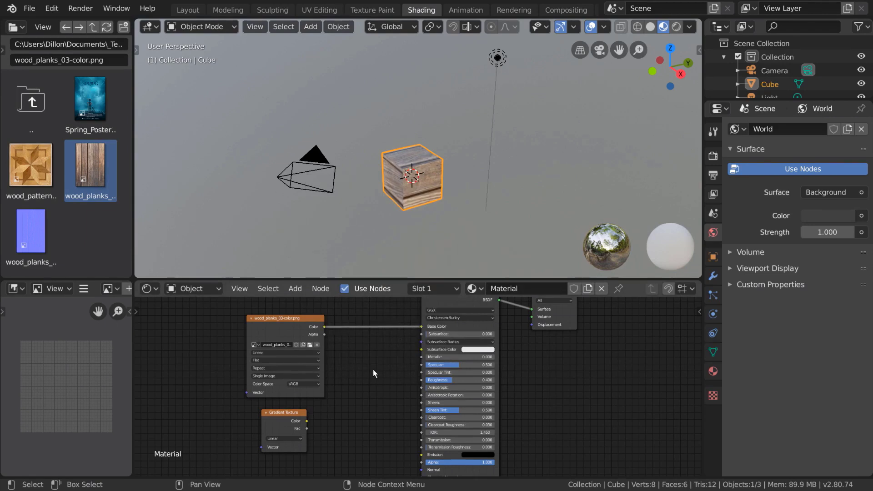
key(ctrl+z)
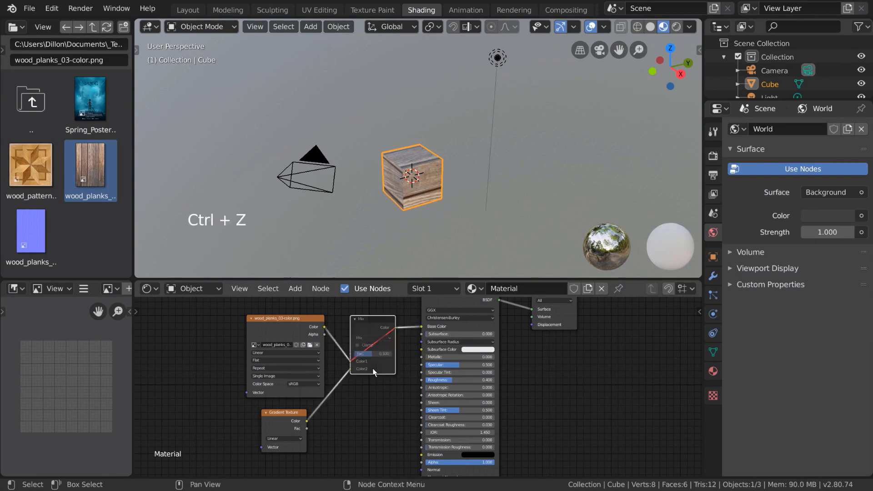
key(ctrl+x)
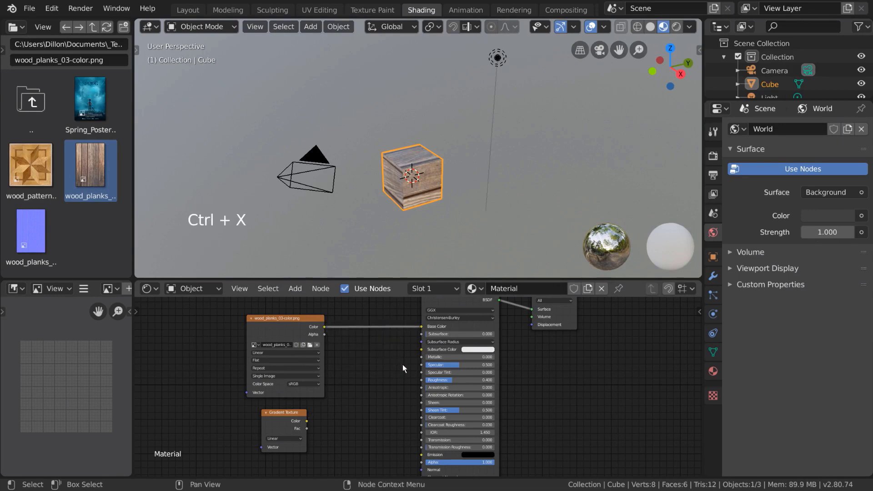
key(ctrl+z)
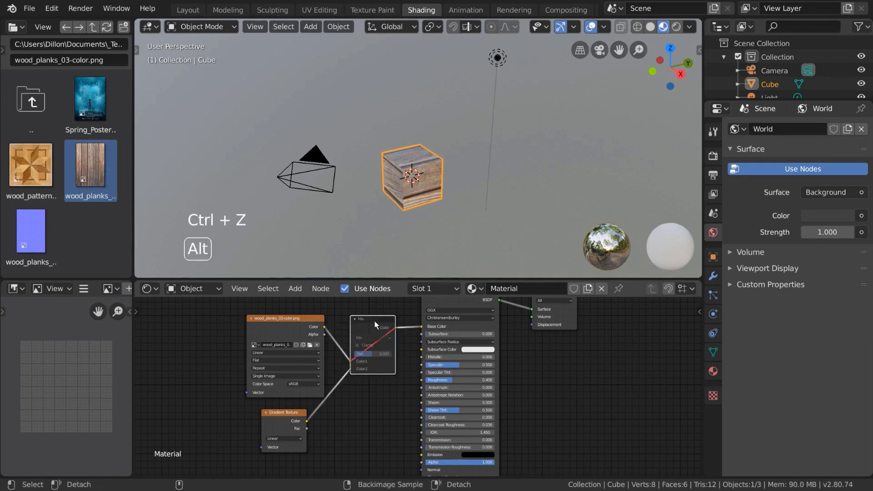
Detach the Mix node from its links so the wood planks texture feeds Base Color directly, and delete the node.
alt+drag(376, 325, 558, 354)
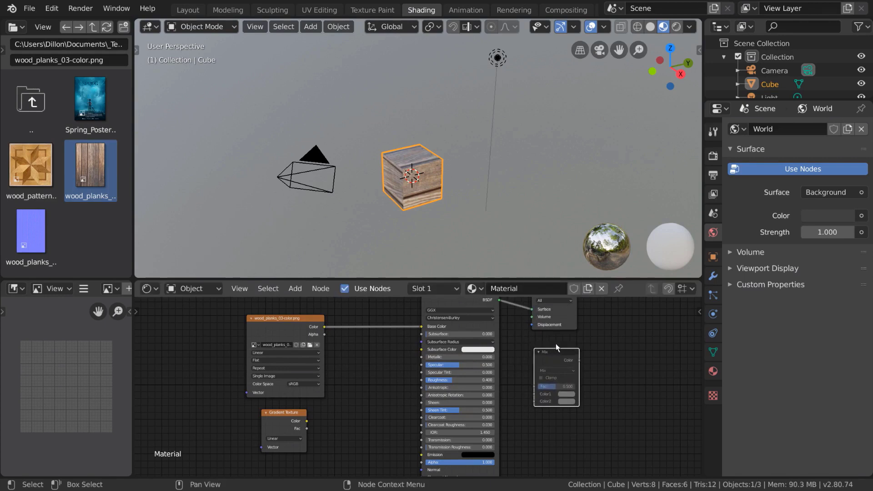
key(Delete)
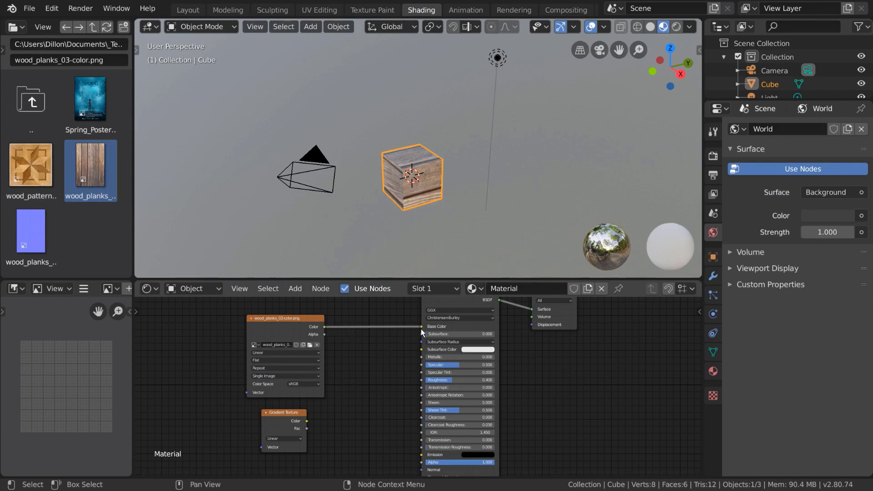
Unlink the wood planks Color from Base Color, undo it, and cut the same link with the Links Cut tool.
drag(421, 328, 389, 318)
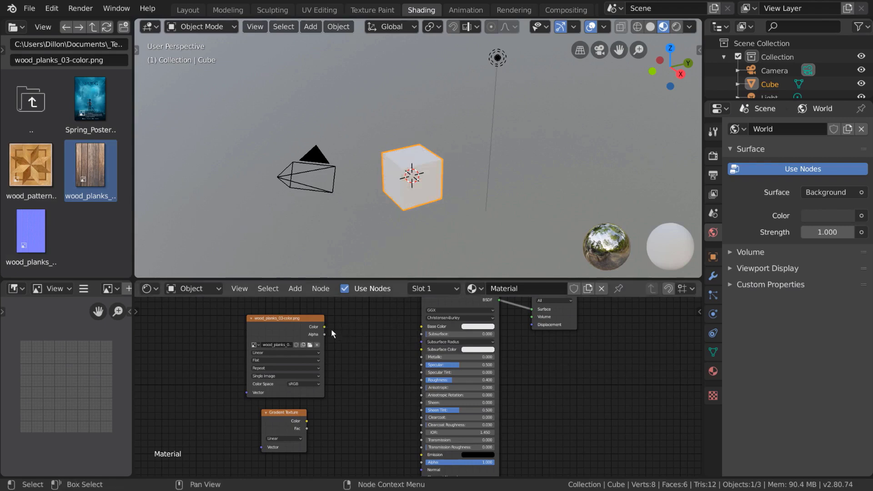
key(ctrl+z)
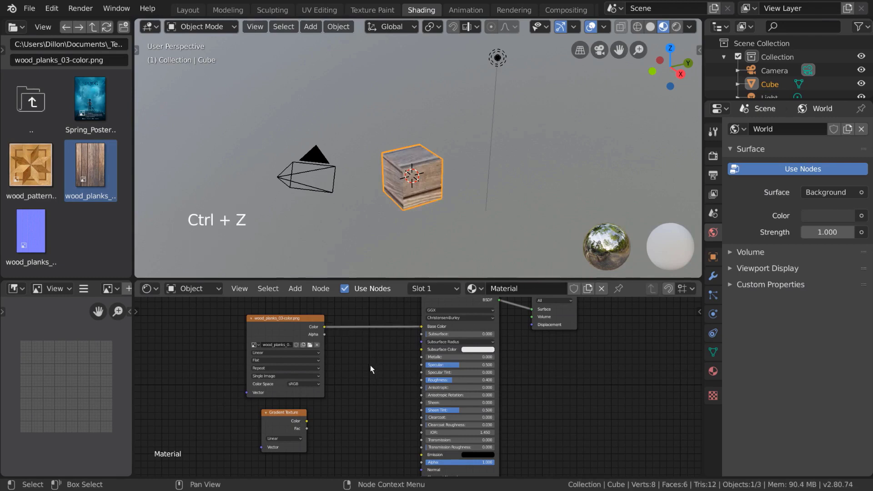
click(137, 311)
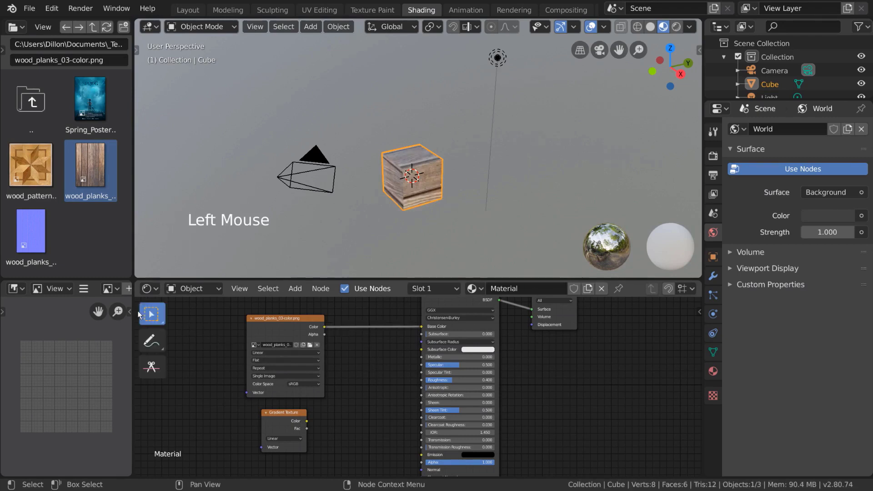
click(157, 370)
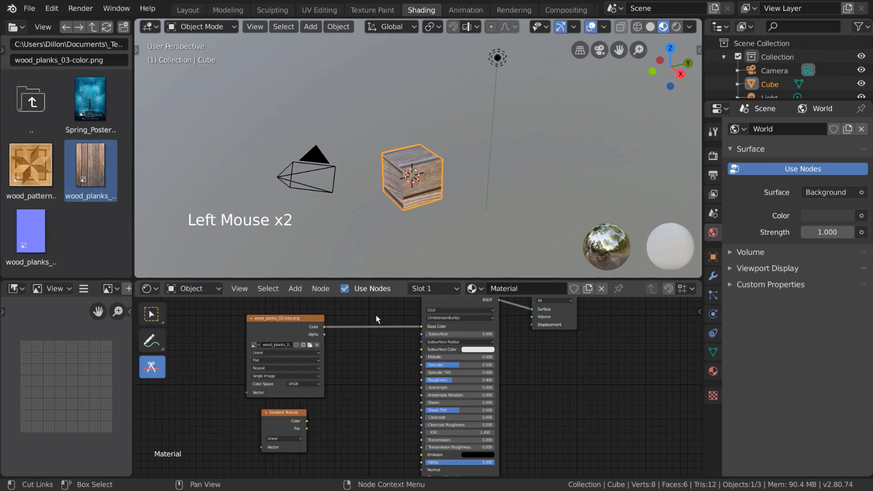
drag(377, 307, 372, 351)
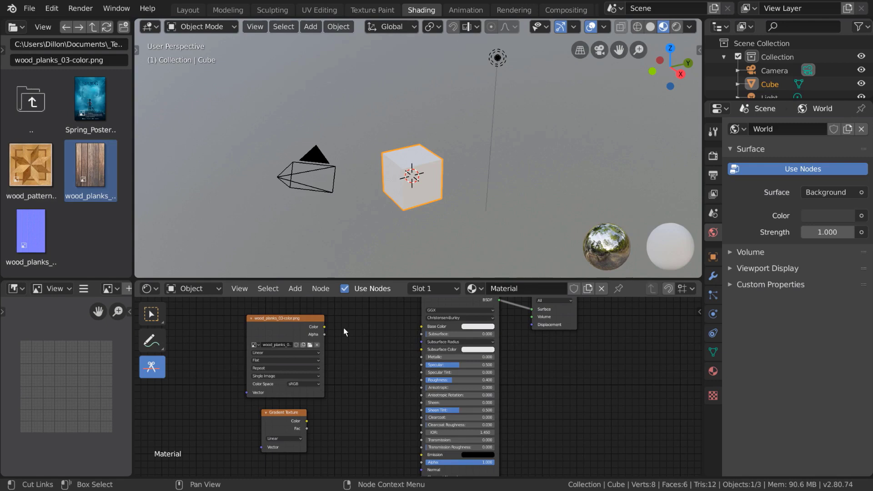
Reconnect the wood planks Color to Base Color with the Select tool active, and cut that link again with a cutting stroke.
click(151, 314)
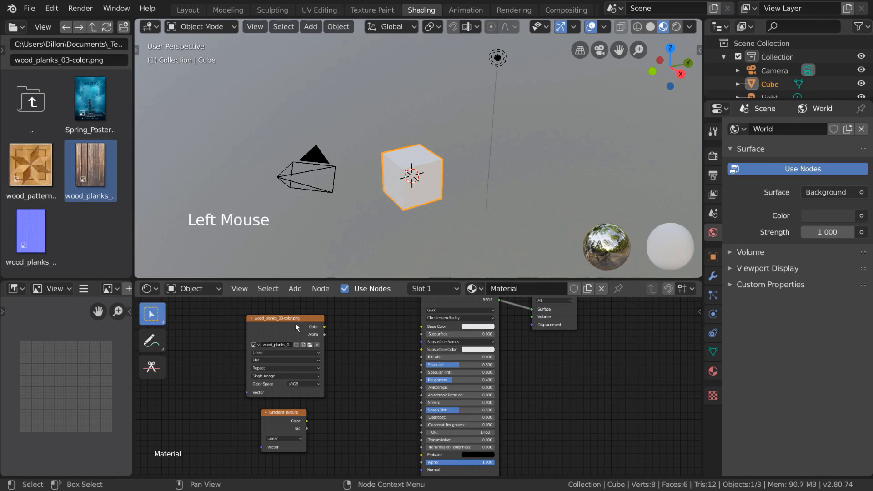
drag(325, 327, 422, 327)
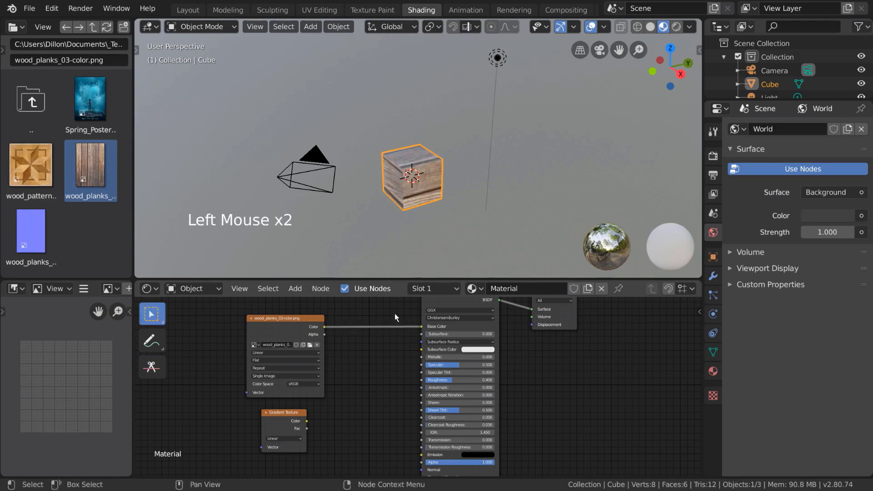
ctrl+right_drag(378, 310, 378, 342)
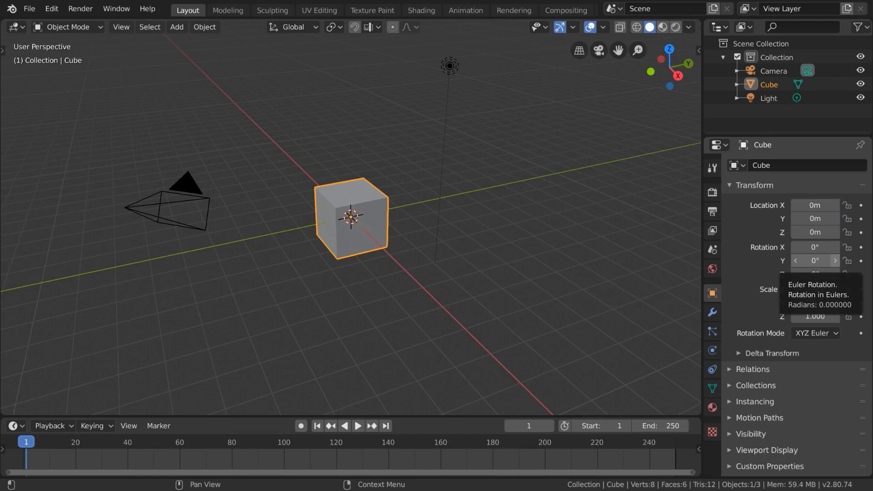
In the Shading workspace, add wood_planks_03-color.png from the _Textures folder as an image node and link its Color to Base Color.
click(416, 10)
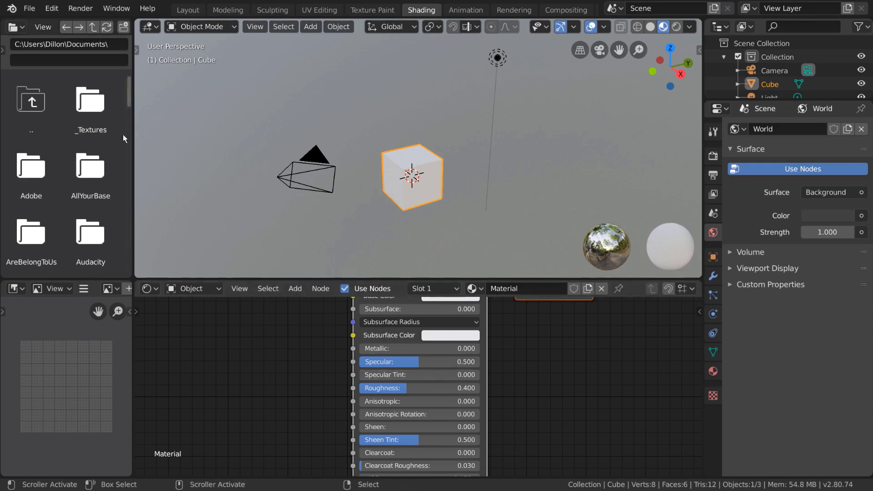
click(108, 117)
click(102, 152)
click(94, 173)
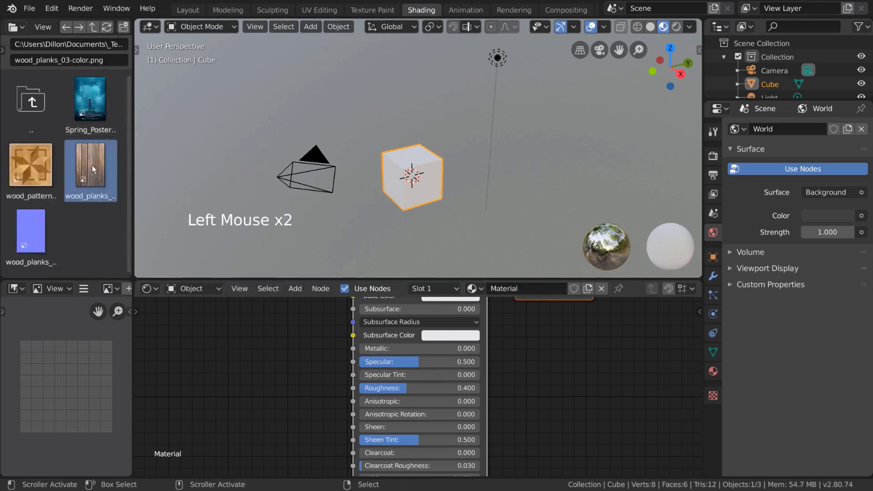
drag(92, 165, 207, 355)
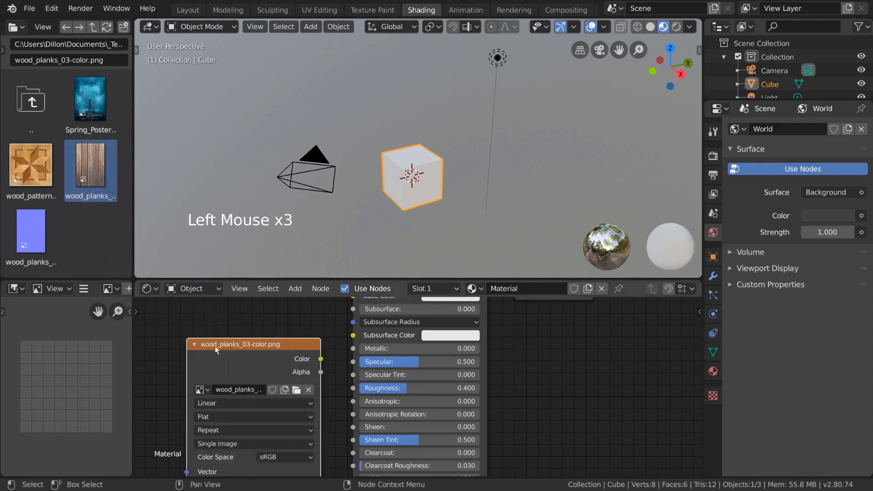
middle_drag(260, 358, 265, 401)
drag(289, 393, 359, 339)
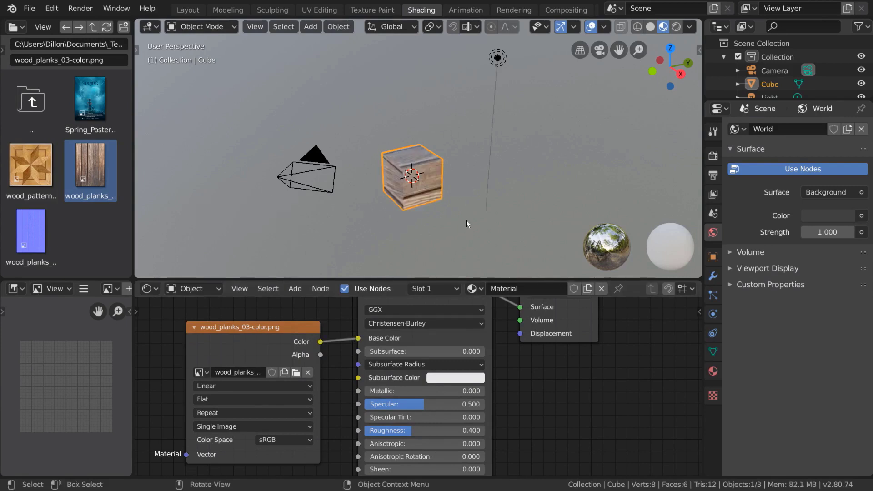
Put the cube in Edit Mode and display its full UV layout over the wood planks image in a UV Editor.
key(Tab)
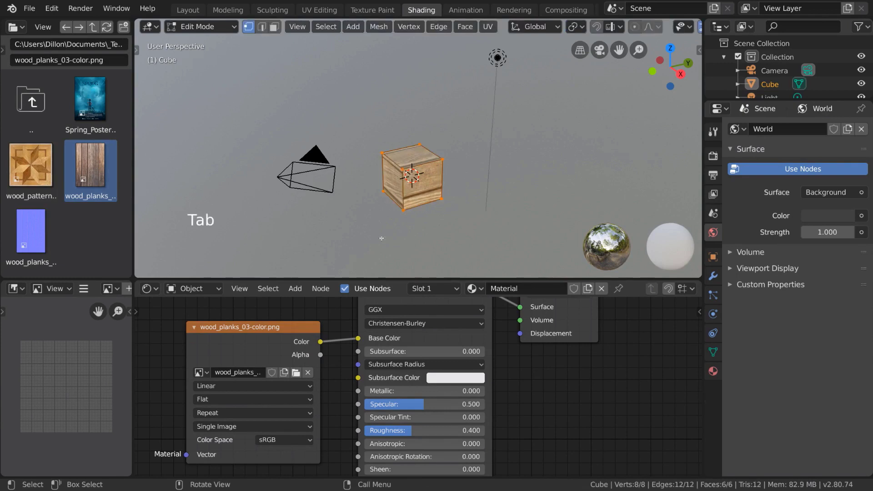
click(16, 288)
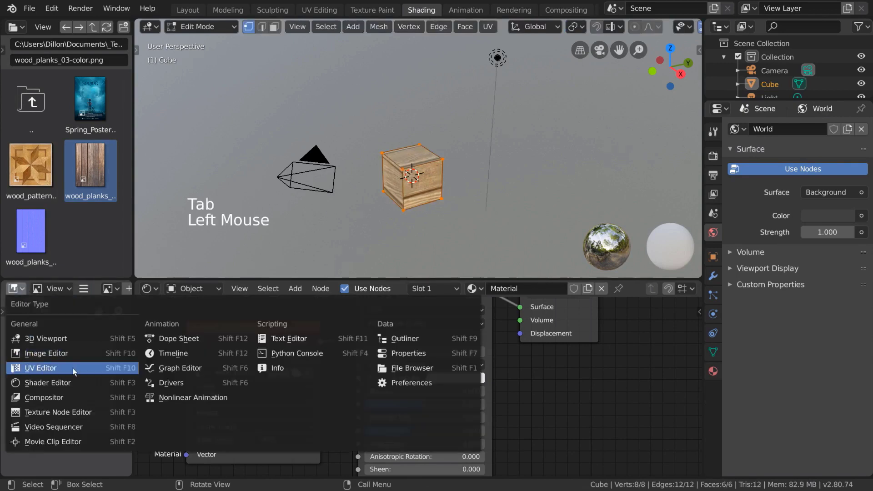
click(100, 369)
scroll(101, 372, down, 4)
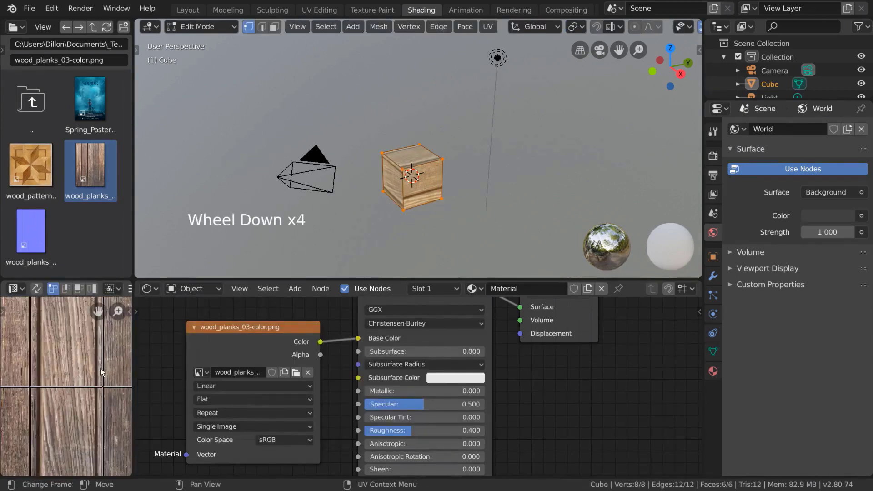
scroll(100, 370, down, 7)
key(a)
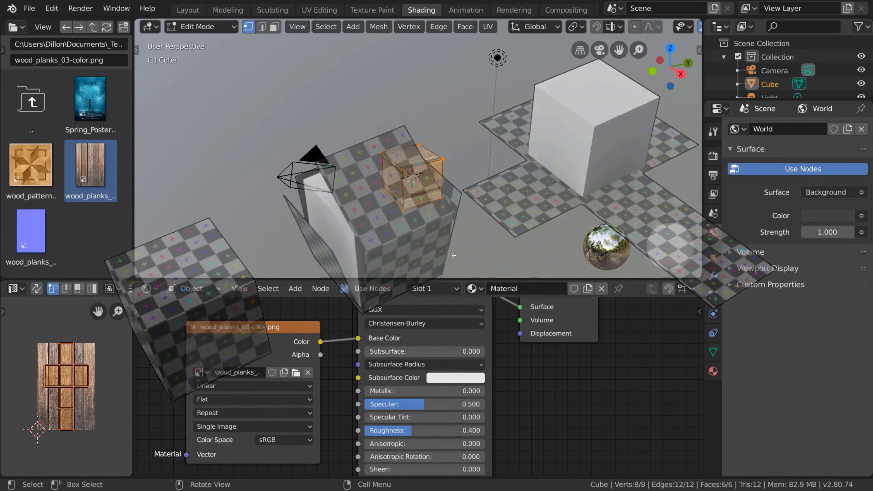
key(Tab)
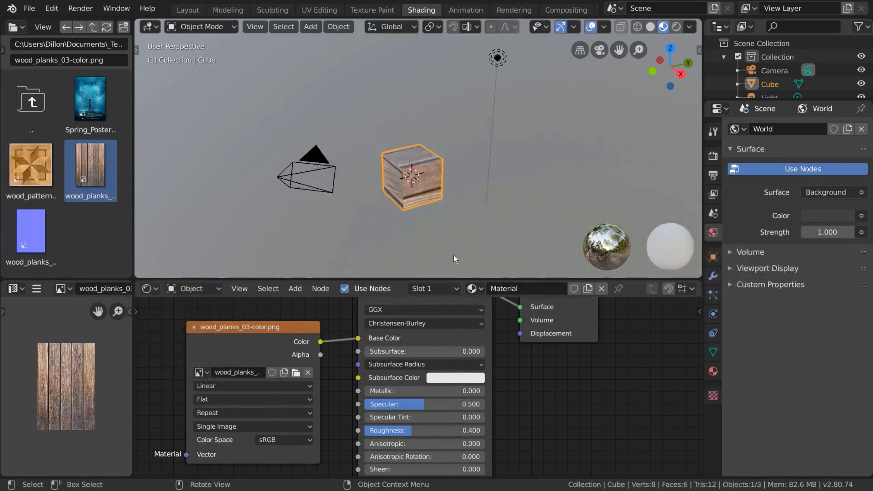
key(Tab)
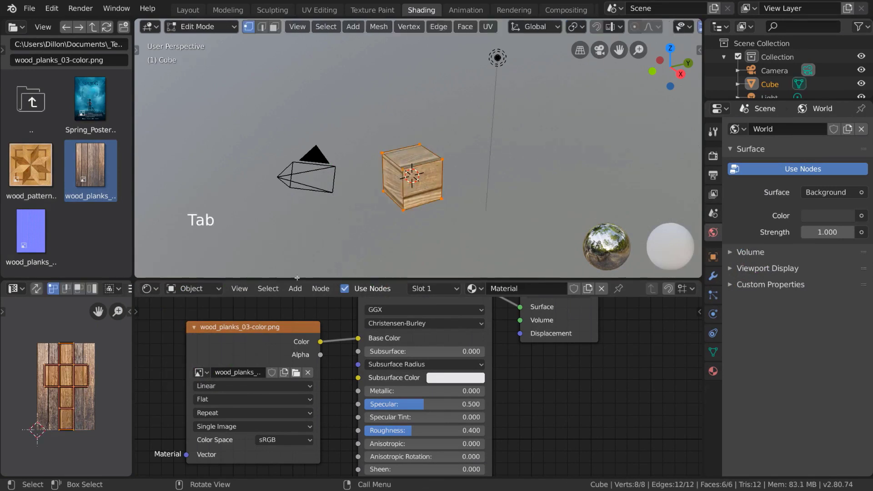
Scale up the cube's UV layout to repeat the wood planks texture, and undo the scaling.
key(s)
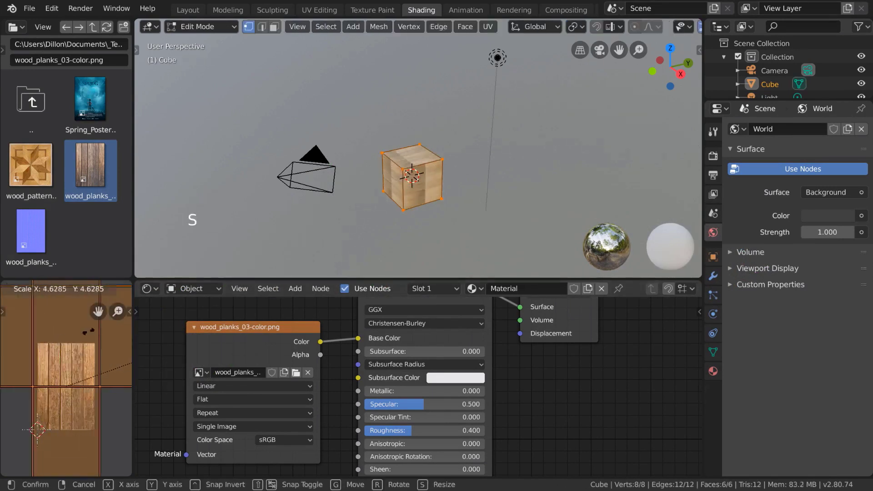
click(95, 421)
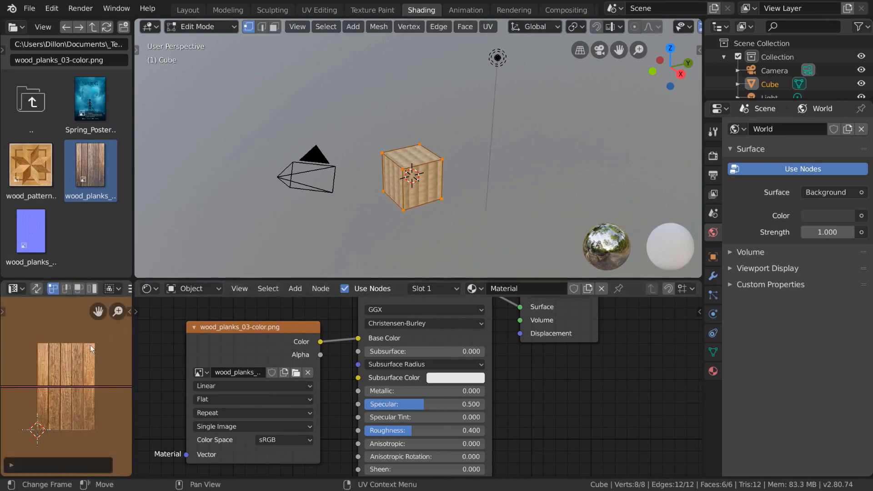
key(ctrl+z)
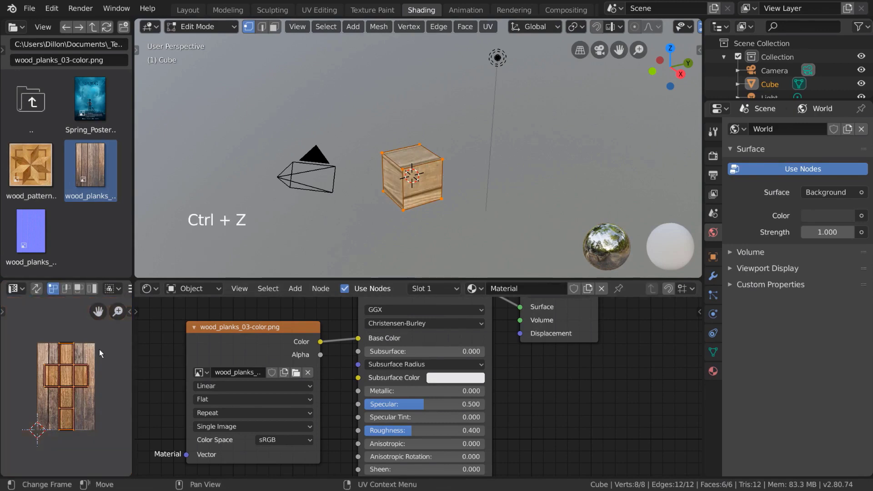
key(s)
right_click(118, 322)
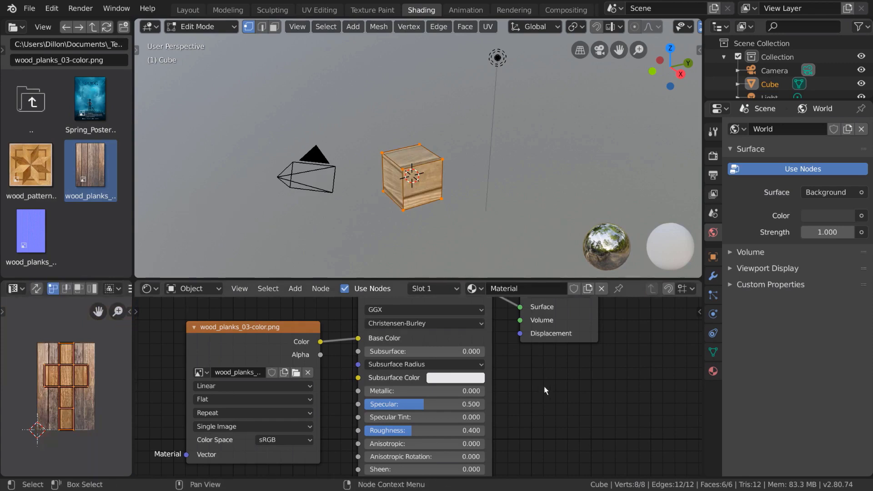
Return the cube to Object Mode and link the wood planks Color output to the Principled BSDF's Alpha input as well.
key(Tab)
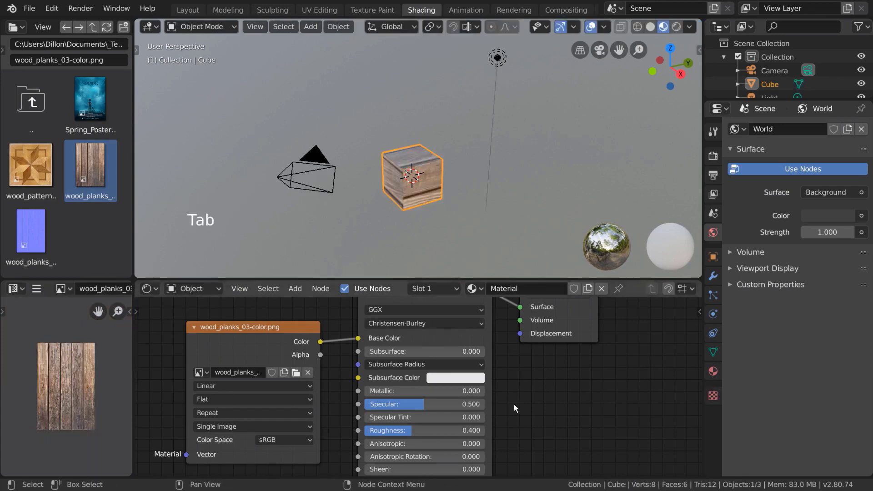
middle_drag(515, 409, 518, 473)
scroll(514, 413, down, 3)
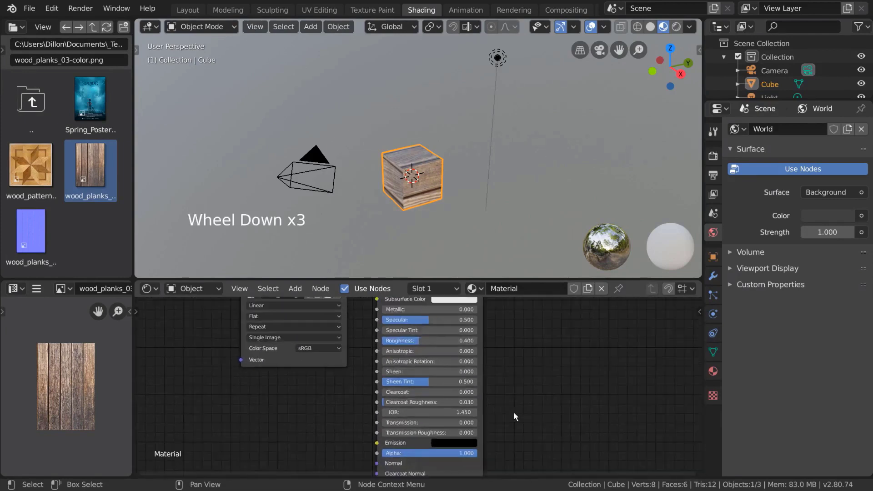
scroll(514, 413, down, 3)
middle_drag(513, 410, 500, 395)
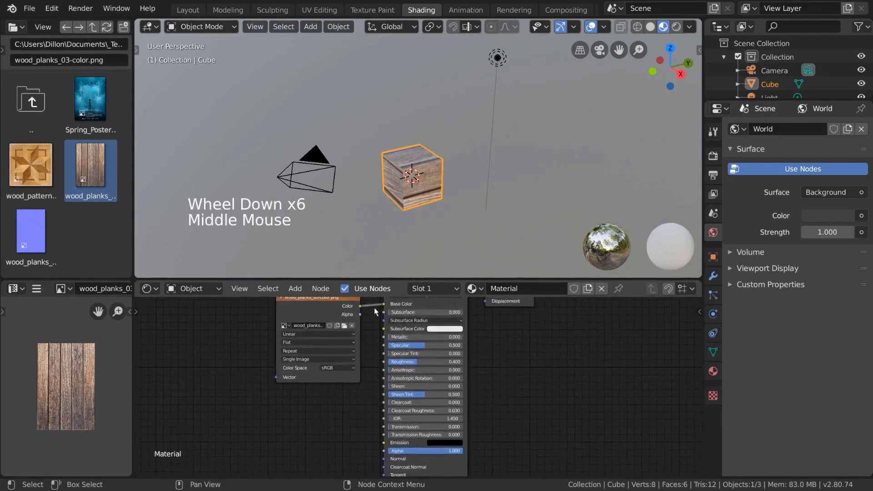
drag(361, 306, 381, 451)
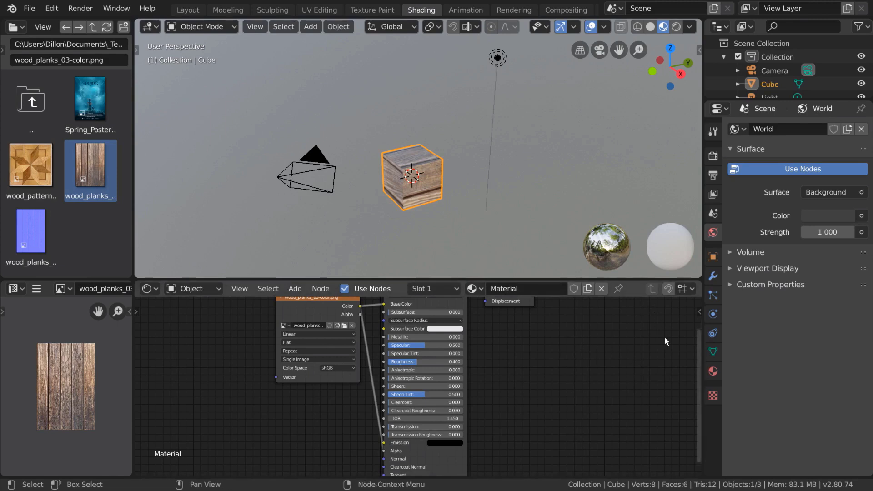
In the cube's material settings, set the Blend Mode to Alpha Hashed.
click(715, 379)
scroll(758, 365, down, 20)
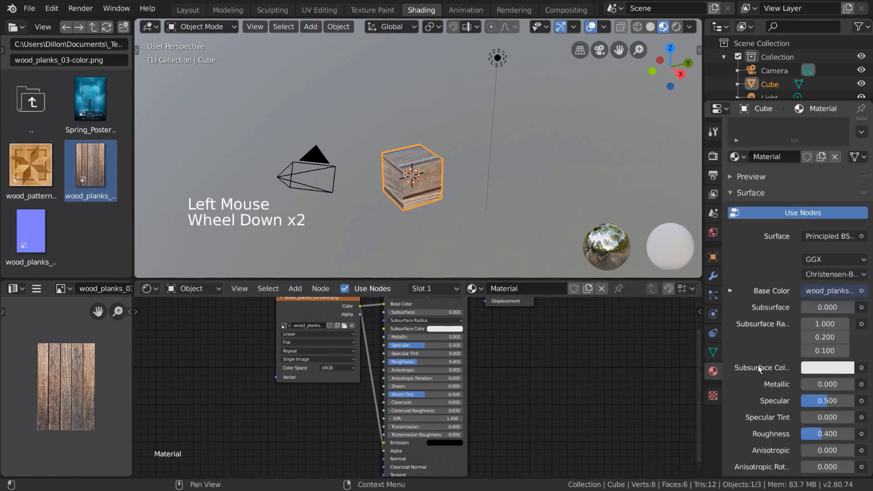
scroll(771, 355, down, 8)
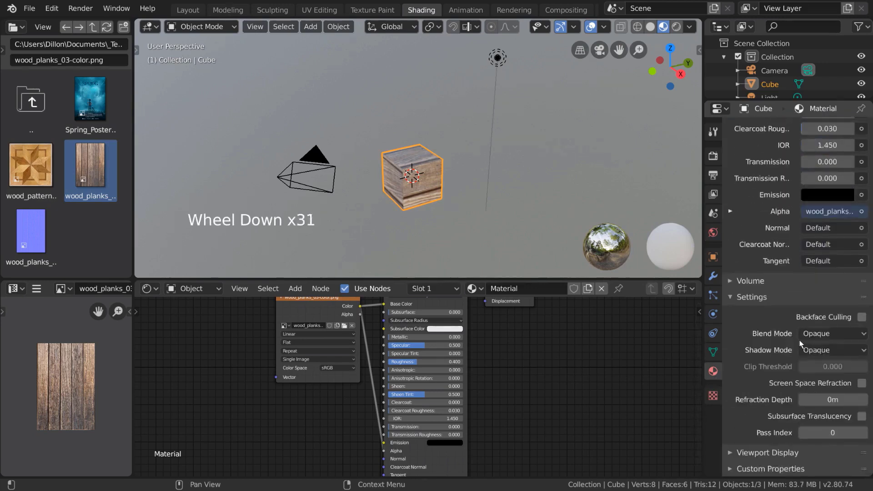
click(845, 333)
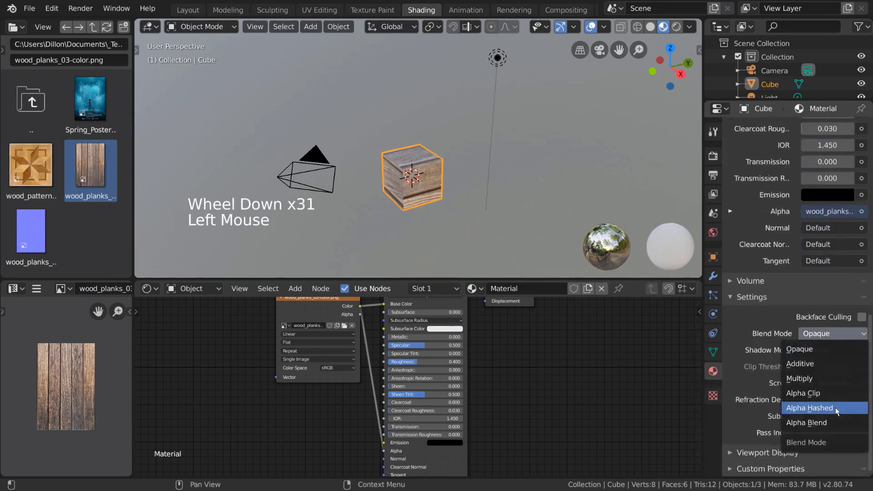
click(858, 408)
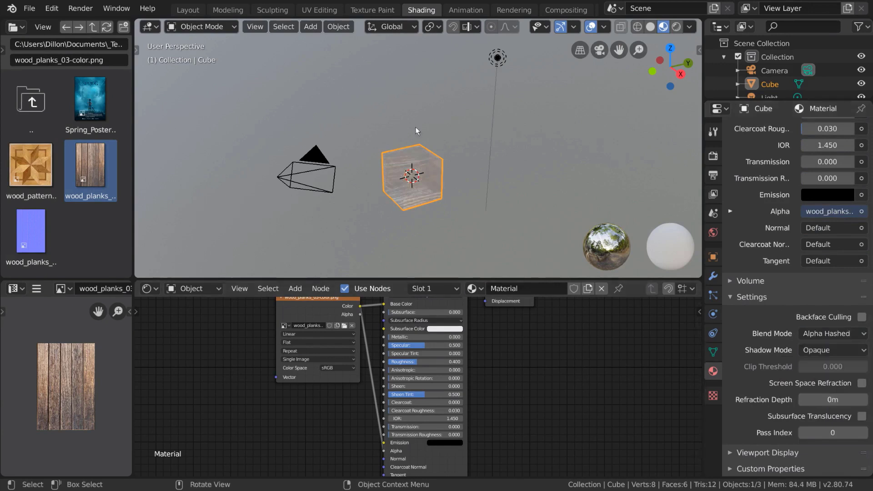
Change the material's Blend Mode to Alpha Blend and inspect the cube's transparency up close.
click(854, 334)
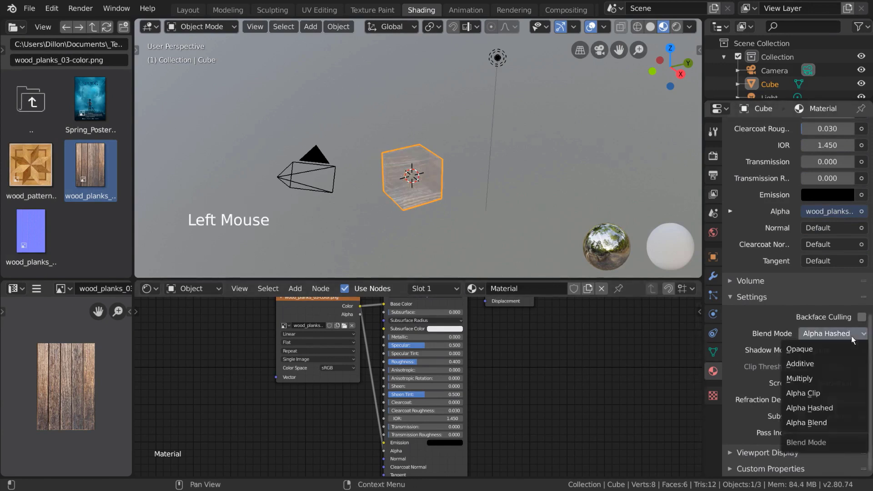
click(849, 422)
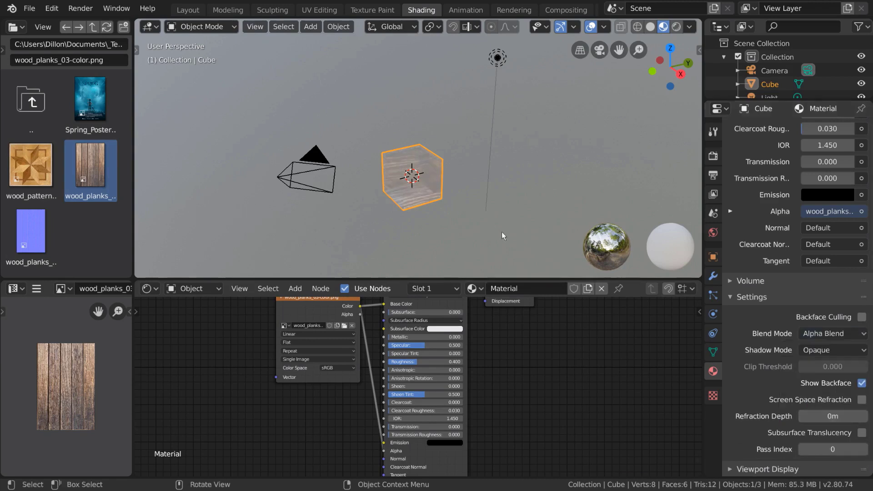
scroll(434, 217, up, 6)
shift+middle_drag(443, 221, 525, 198)
scroll(457, 193, down, 3)
mouse_move(457, 193)
shift+middle_down()
mouse_move(455, 204)
mouse_move(448, 197)
shift+middle_up()
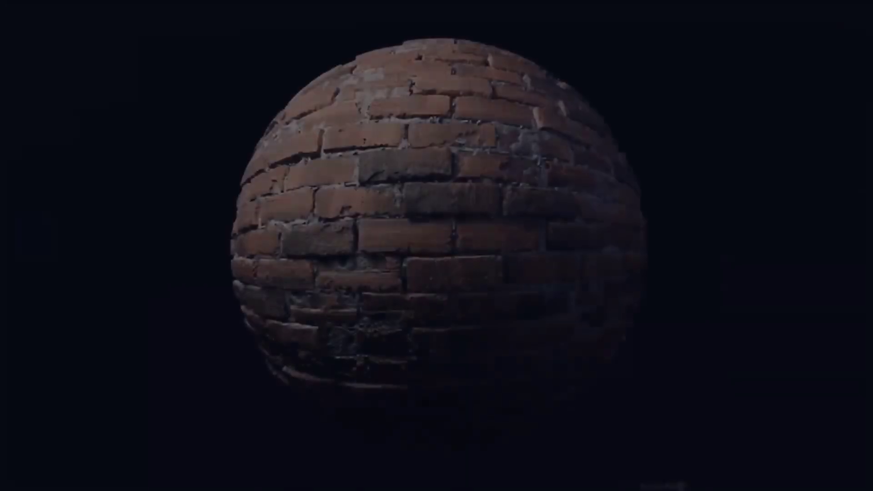
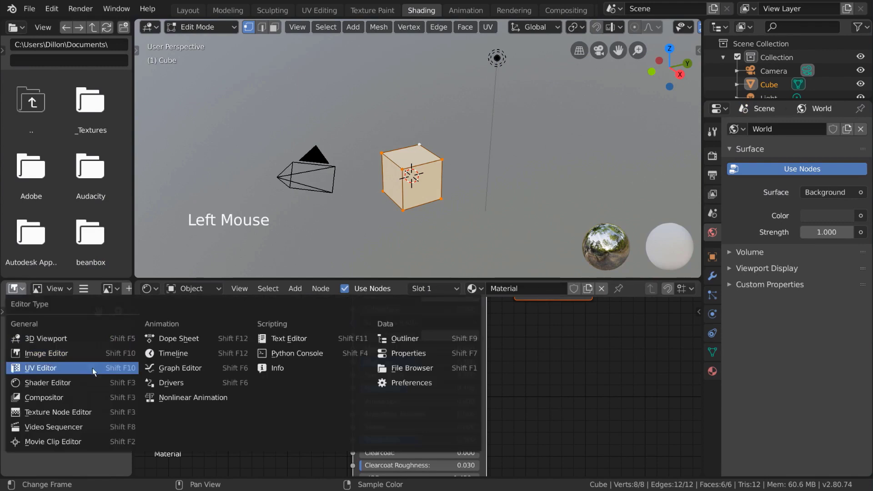
Change the image editor area below the file browser to a UV Editor and look through its header options.
click(51, 368)
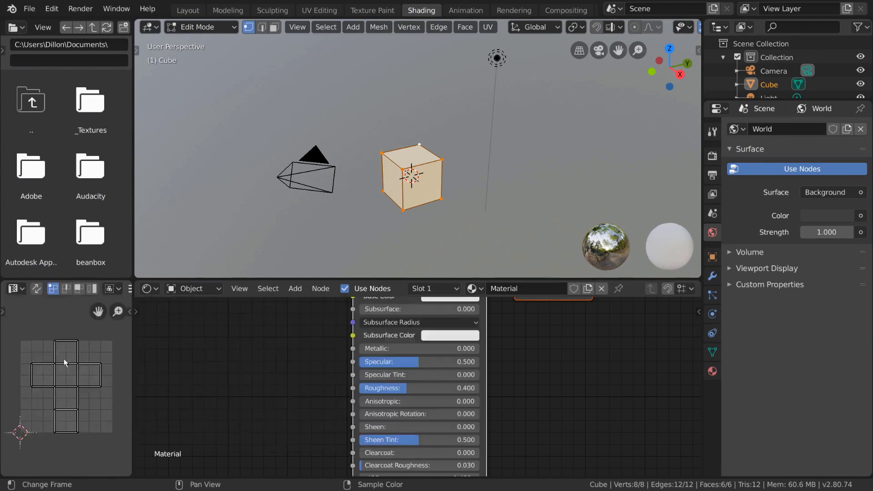
scroll(84, 291, down, 14)
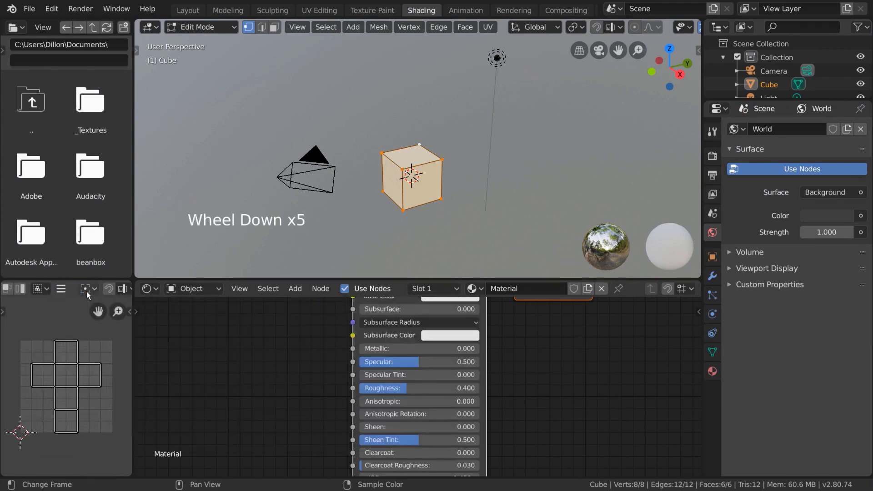
scroll(83, 292, down, 1)
click(51, 290)
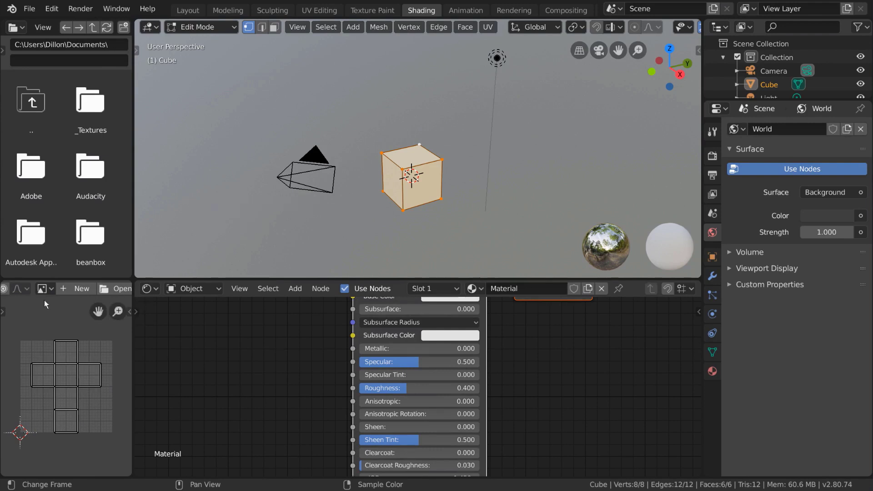
scroll(87, 291, up, 16)
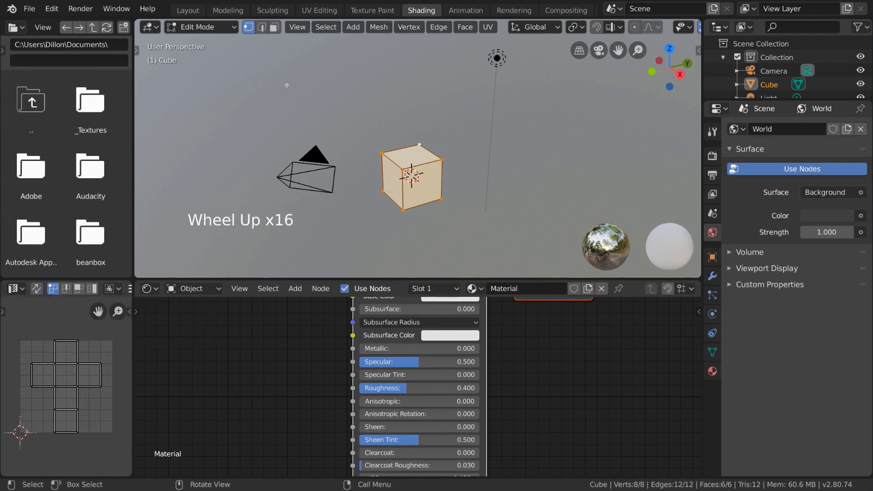
Visit the UV Editing workspace, return to Shading, and put the cube in Edit Mode with its whole UV layout selected.
click(320, 11)
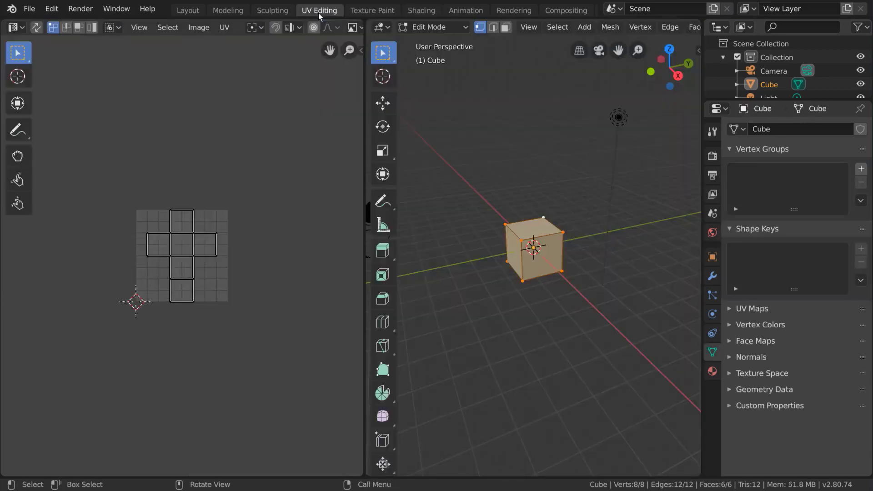
click(419, 12)
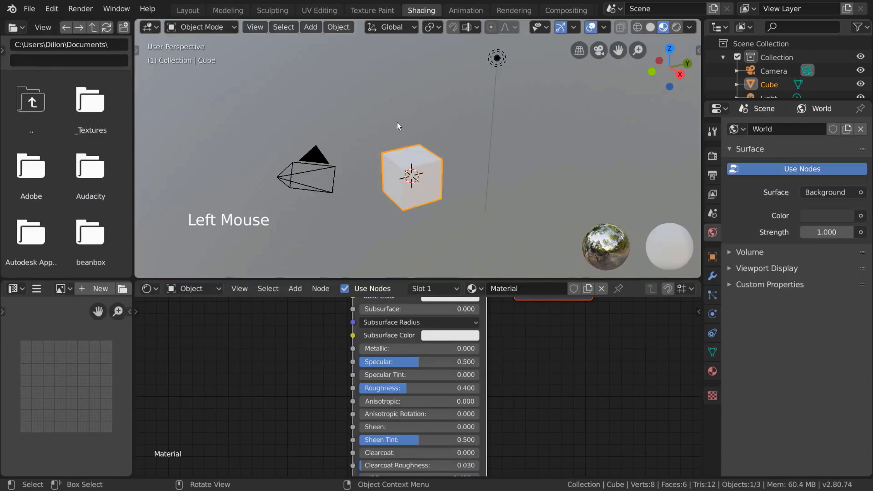
key(Tab)
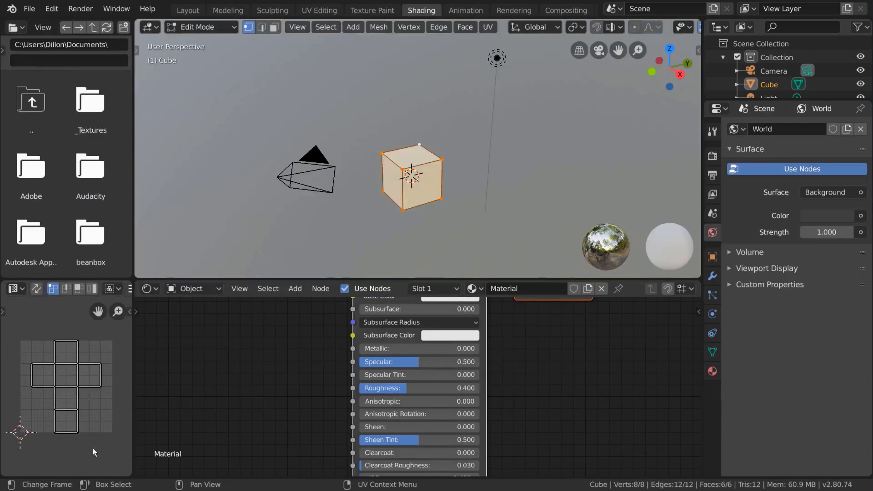
key(a)
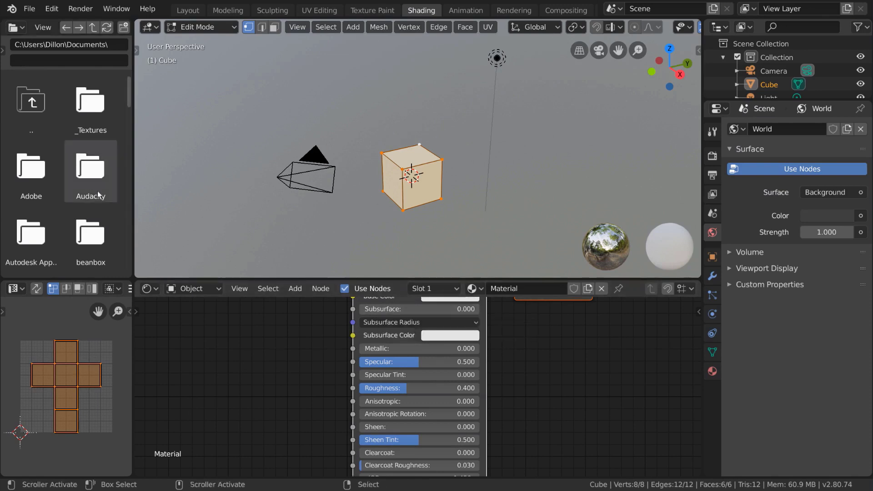
Add wood_planks_03-color.png from the _Textures folder as an image texture node and position it beside the Principled BSDF.
click(94, 103)
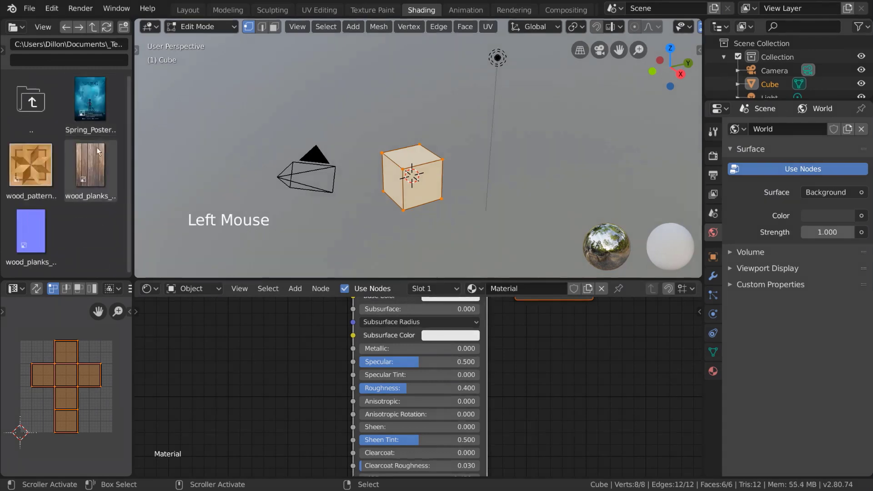
double_click(93, 164)
drag(102, 165, 185, 341)
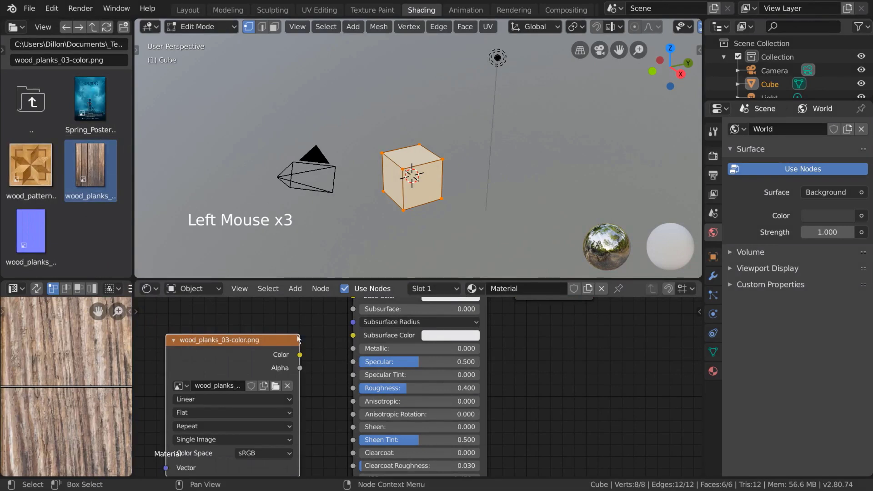
middle_drag(226, 340, 261, 356)
scroll(92, 357, down, 1)
scroll(92, 357, down, 11)
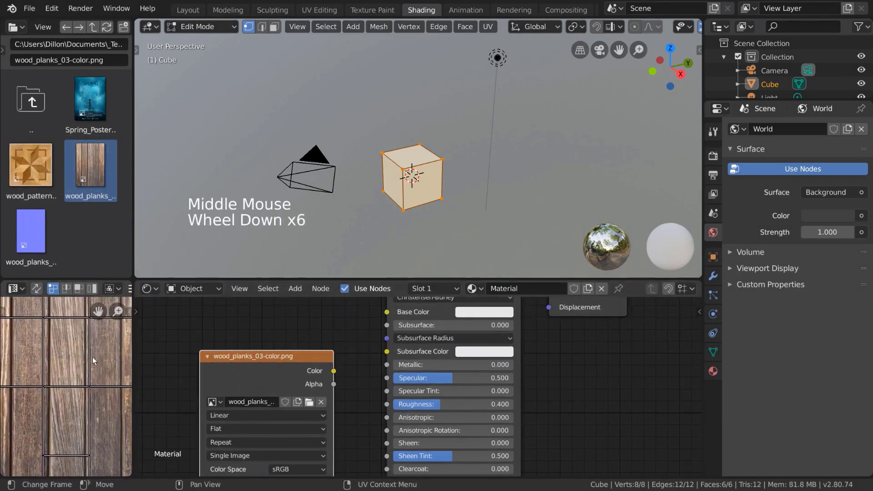
click(310, 372)
drag(310, 372, 297, 318)
middle_drag(352, 328, 356, 356)
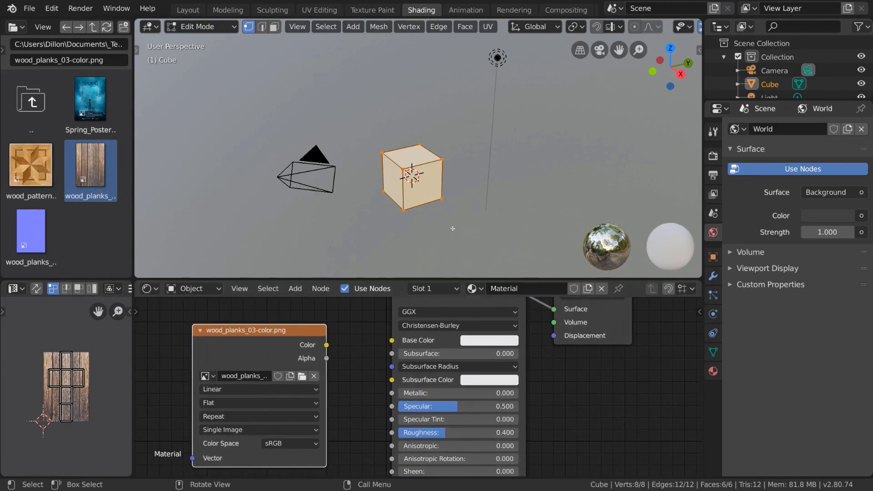
Link the wood planks Color output to the Principled BSDF's Base Color and set the viewport shading to Look Dev.
click(327, 345)
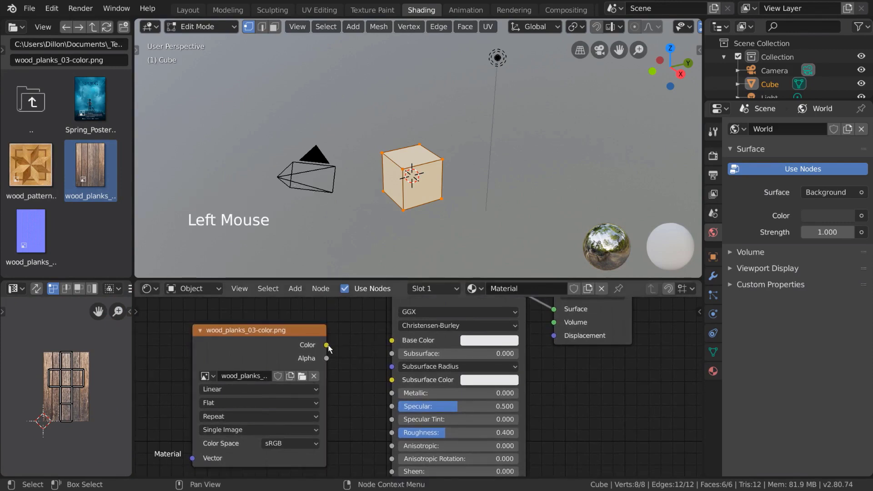
drag(328, 345, 396, 340)
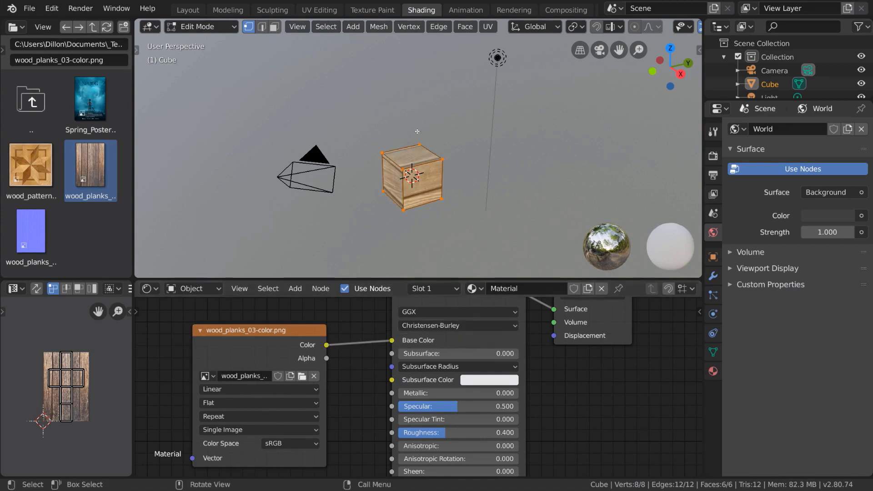
key(z)
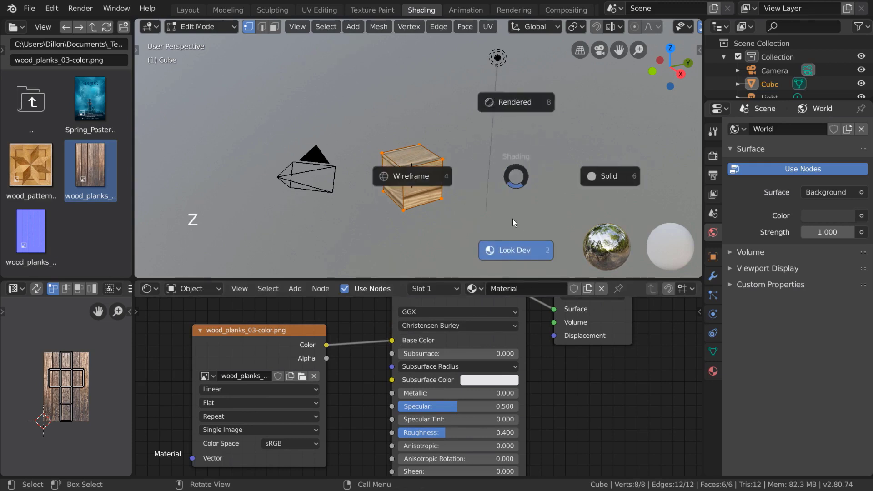
click(518, 262)
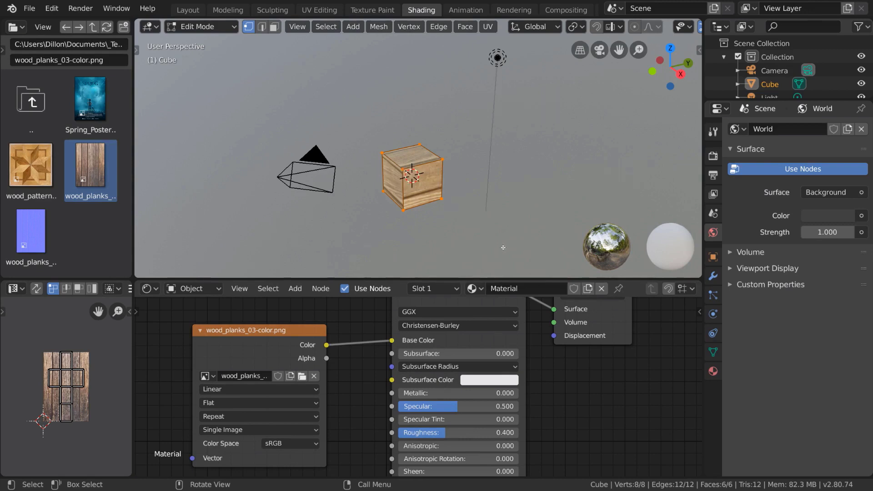
Switch the UV selection from vertex to face mode and select the centre face of the cube's UV layout.
click(63, 374)
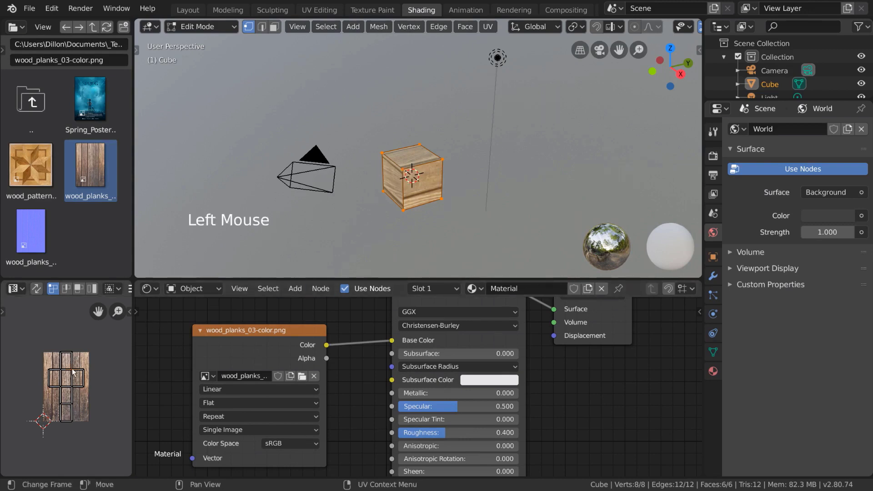
shift+click(63, 375)
shift+click(64, 387)
shift+click(71, 390)
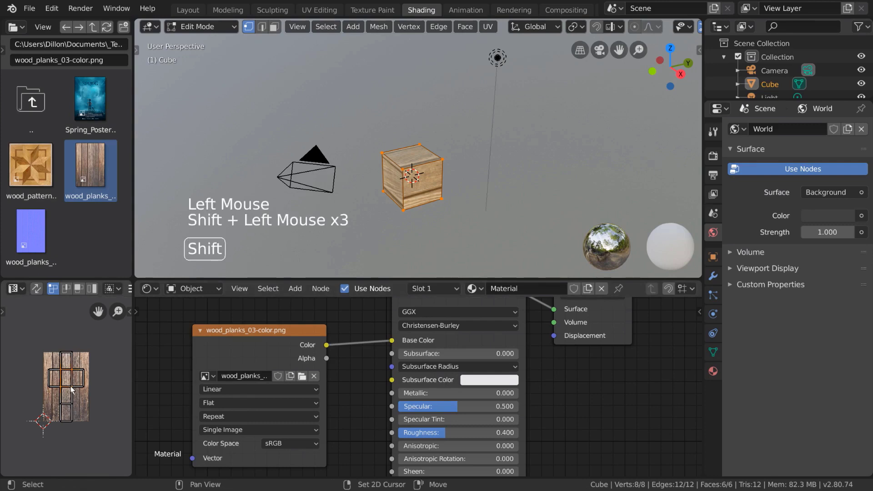
click(68, 289)
click(79, 290)
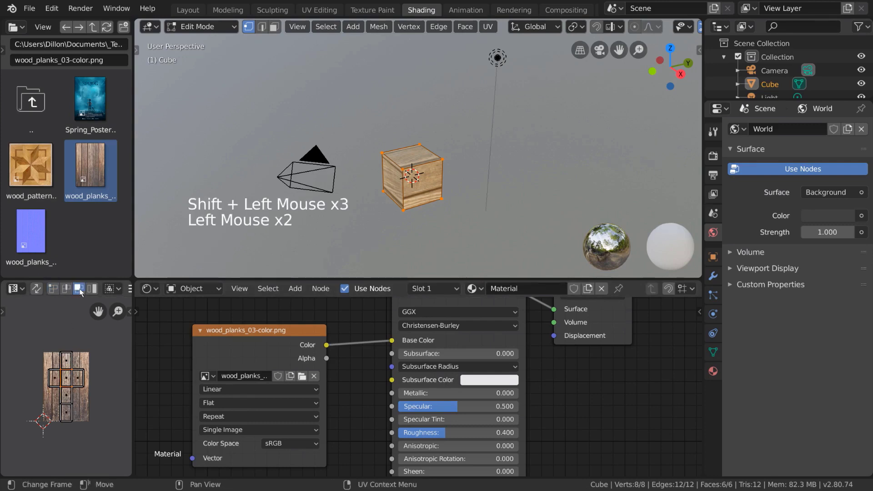
click(66, 363)
click(67, 379)
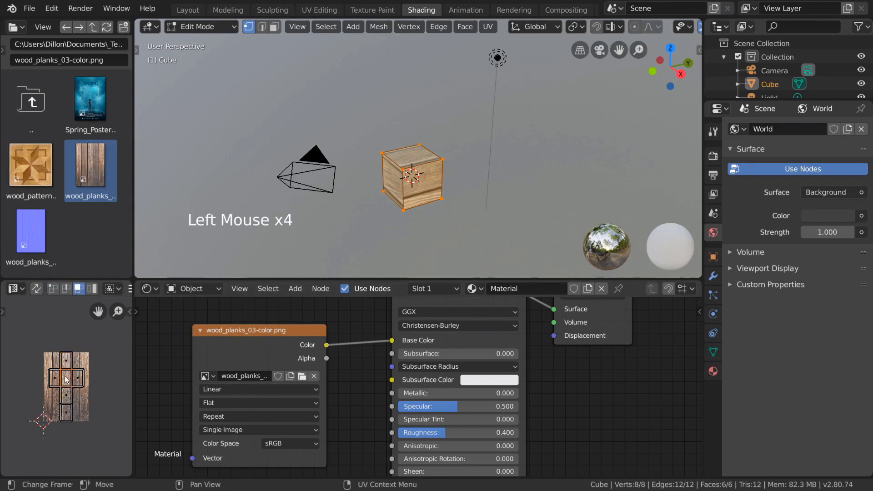
click(67, 387)
click(67, 383)
Try moving, scaling and rotating the selected centre UV face.
key(g)
click(95, 378)
key(s)
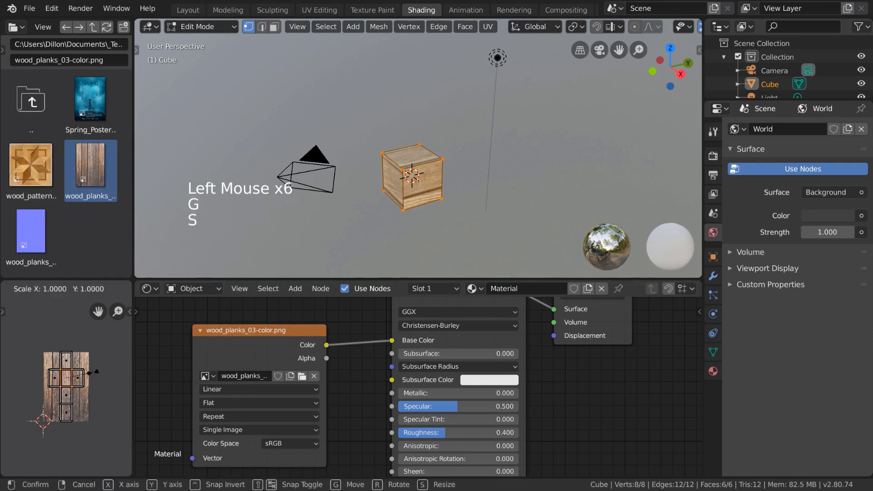
click(105, 367)
key(r)
right_click(108, 375)
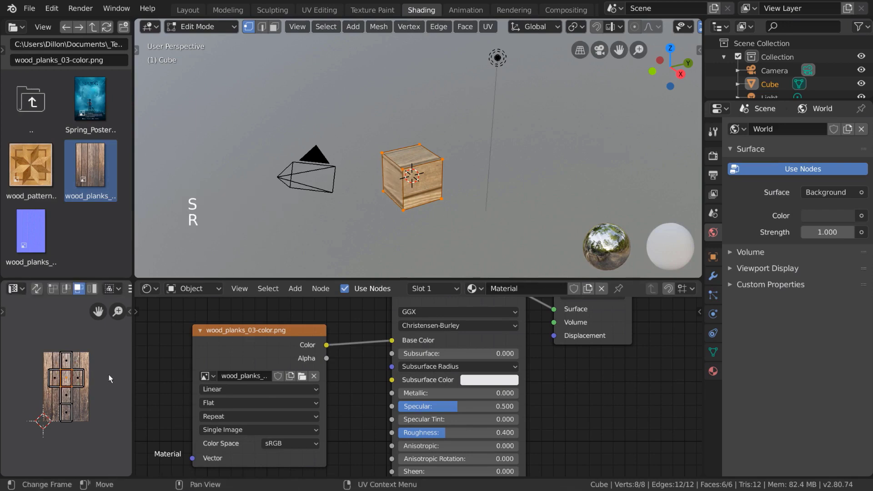
Show the UV Editor's tools, activate the Transform tool, and try rotating the centre UV face with its gizmo.
scroll(103, 378, up, 3)
scroll(92, 374, down, 1)
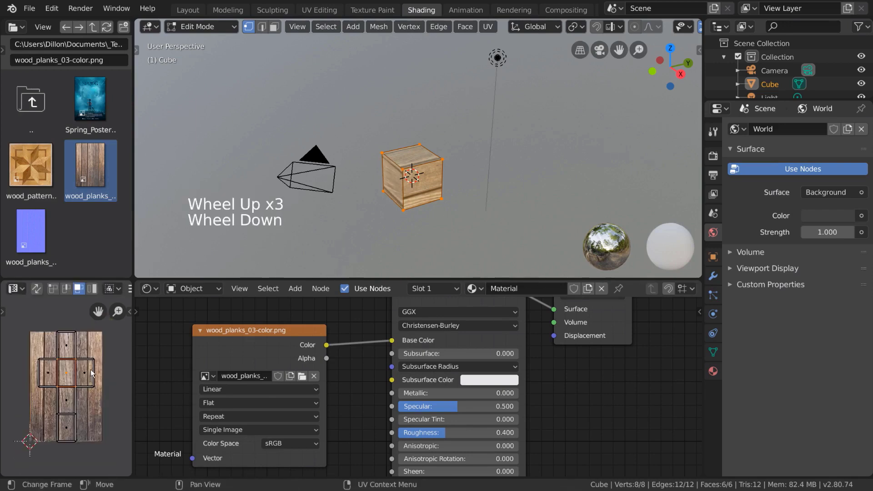
drag(5, 312, 36, 312)
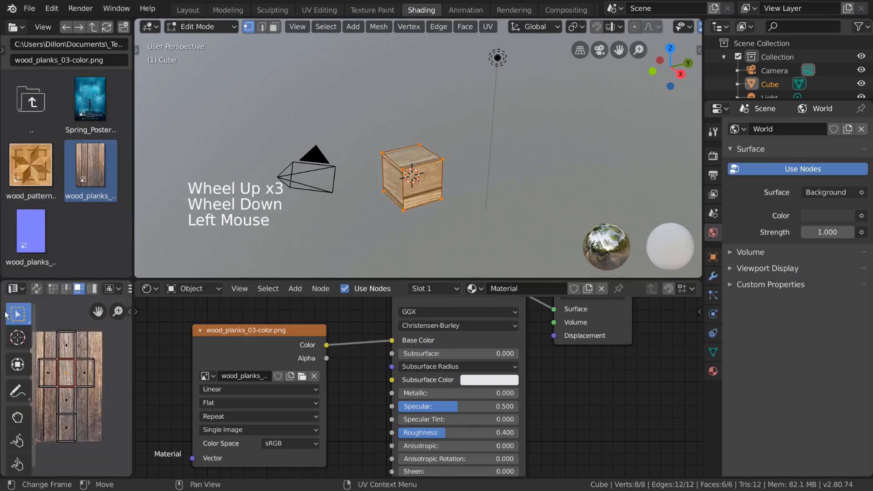
click(17, 364)
drag(67, 344, 100, 344)
right_click(89, 357)
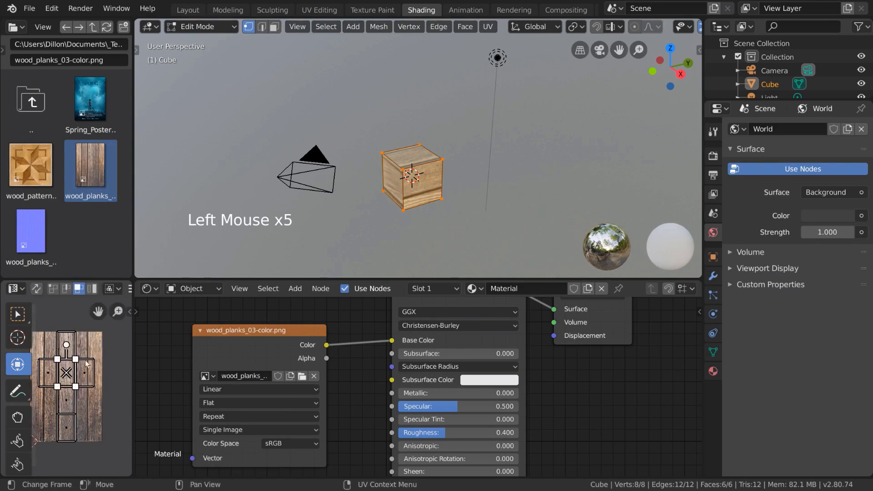
Move the UV face just below the centre one with the Transform gizmo, and undo the change.
drag(71, 372, 76, 371)
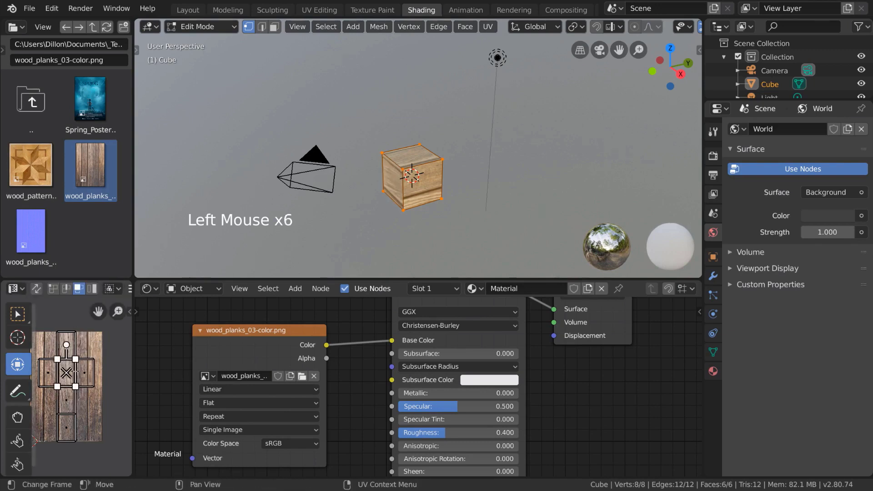
click(69, 406)
drag(68, 405, 84, 393)
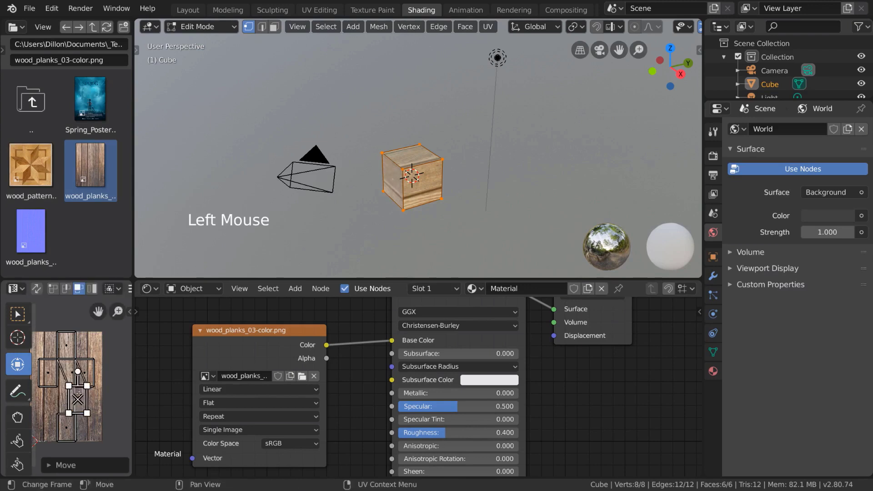
key(ctrl+z)
key(ctrl+z)
Try scaling up the whole UV layout, and return to the Select Box tool.
key(a)
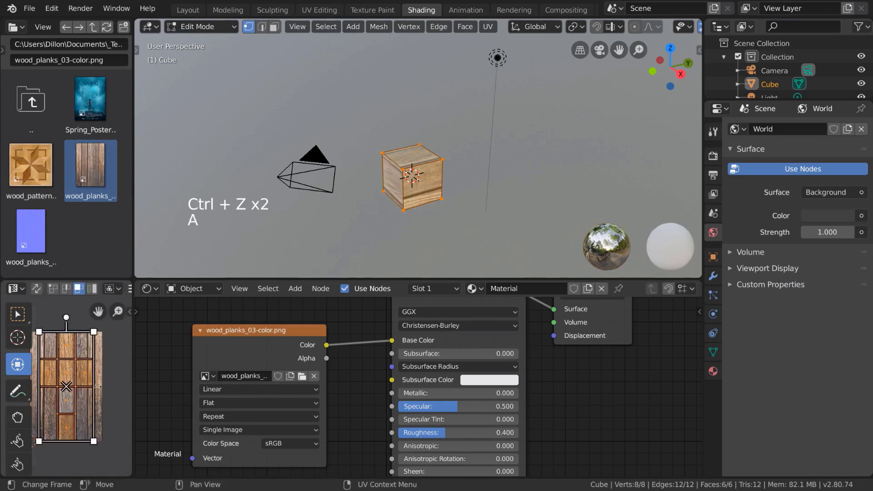
key(s)
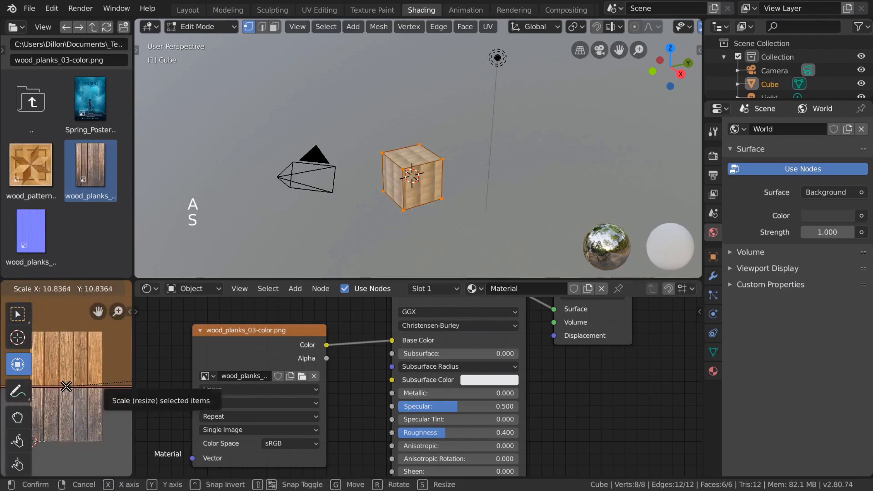
click(95, 347)
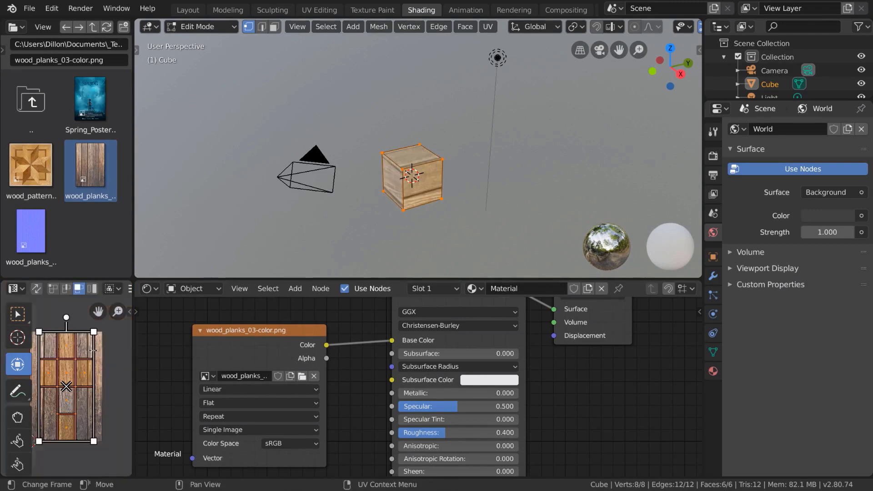
click(17, 314)
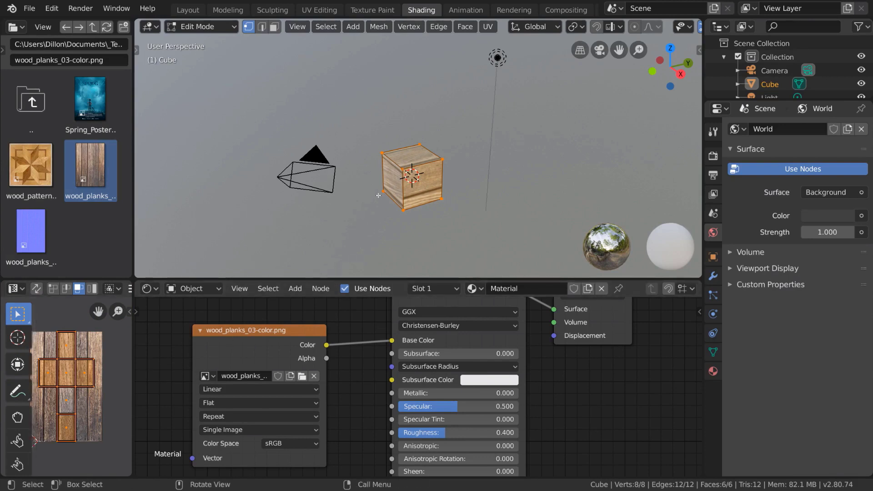
In the 3D viewport, select the corner vertices of the cube's front-right and top faces to display their UVs.
click(404, 210)
shift+click(404, 211)
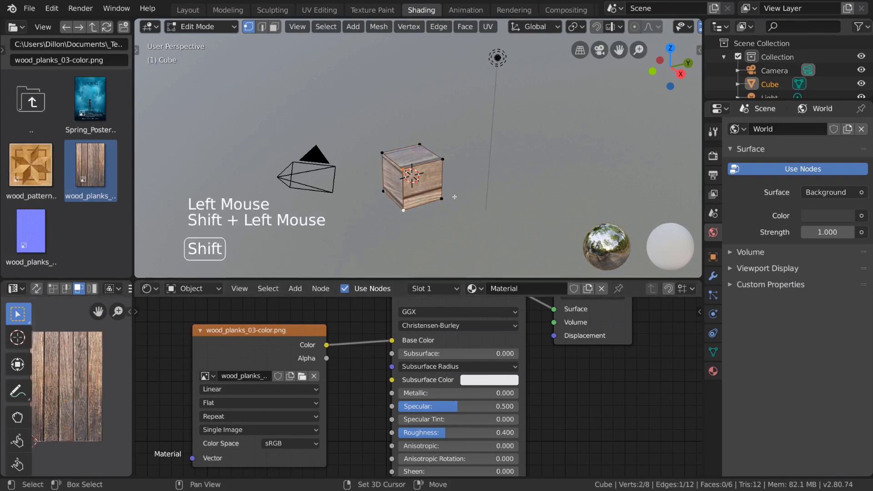
shift+click(403, 169)
shift+click(435, 151)
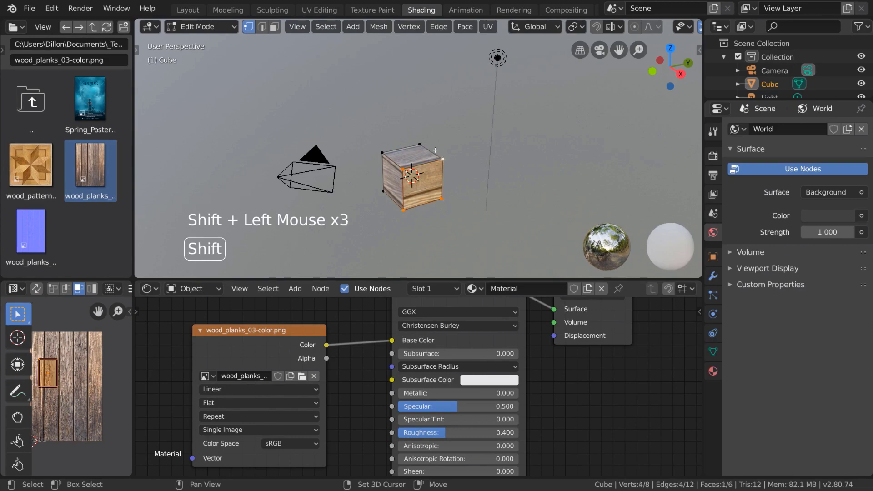
shift+click(419, 143)
shift+click(377, 150)
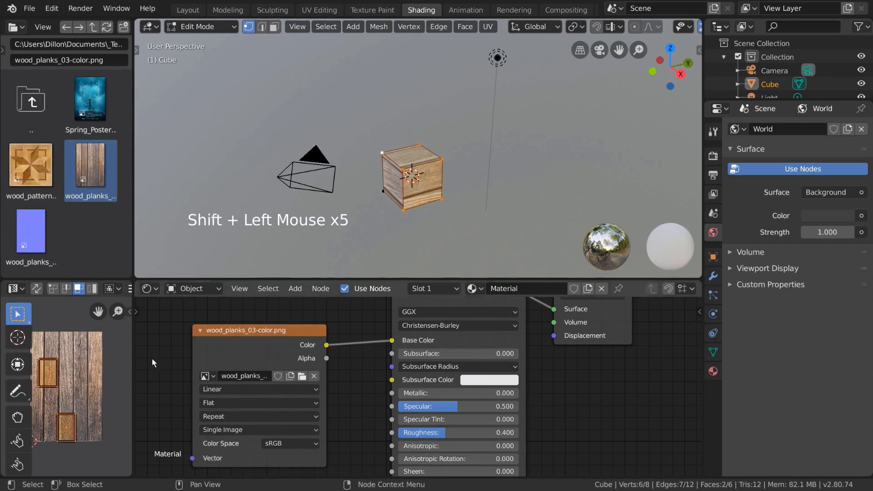
Switch the cube to face selection and select only its front-left side face to show that face's UVs.
middle_drag(72, 387, 86, 386)
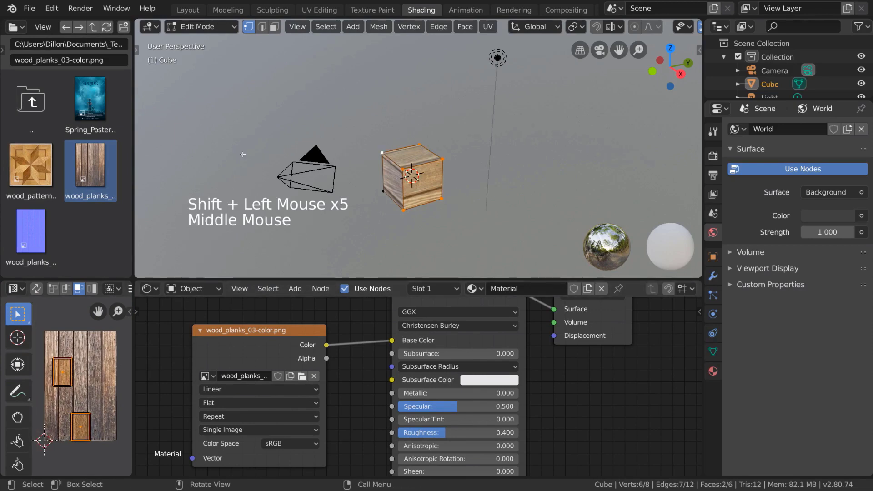
click(275, 26)
click(398, 183)
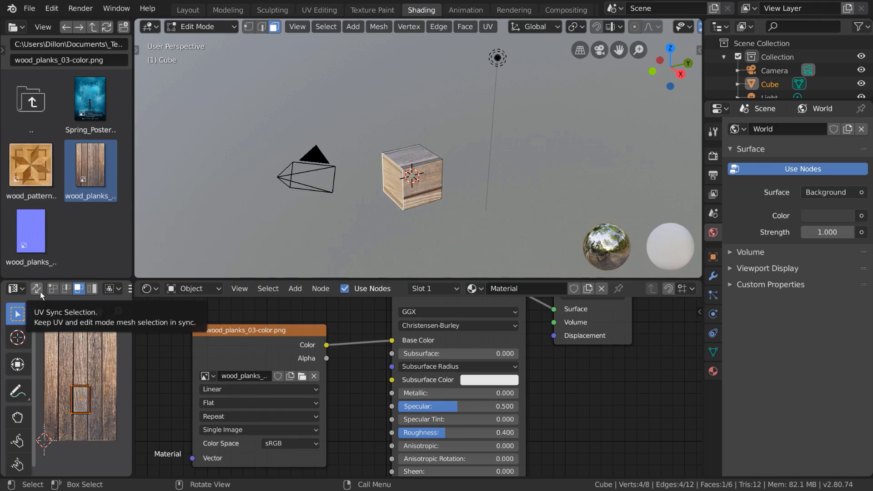
Review the UV Editor's header options and enable UV Sync Selection.
scroll(40, 291, down, 4)
scroll(40, 291, up, 4)
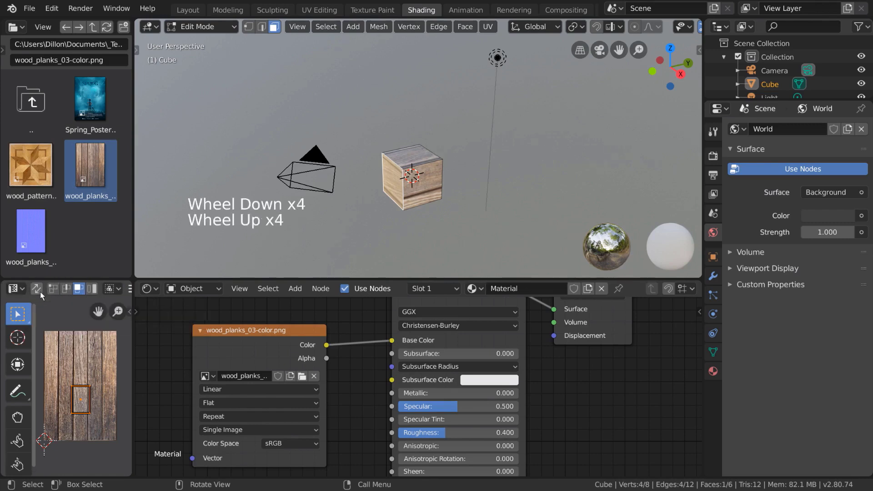
scroll(40, 291, down, 6)
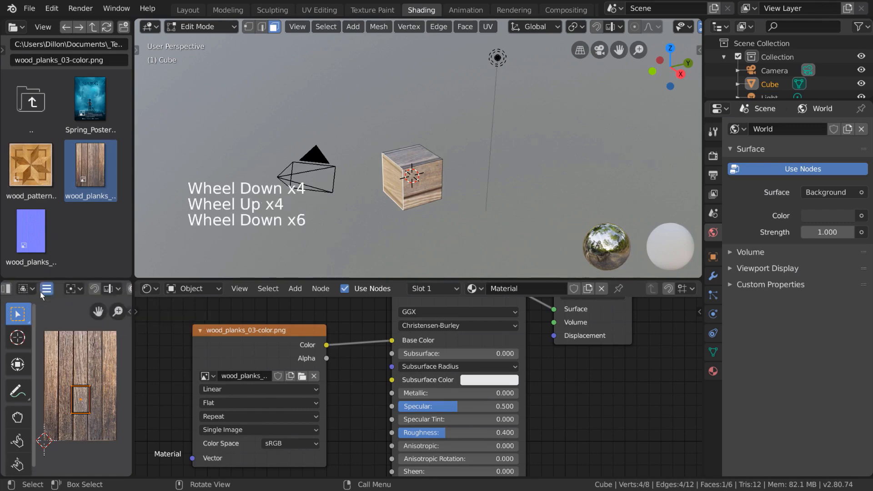
scroll(40, 291, up, 6)
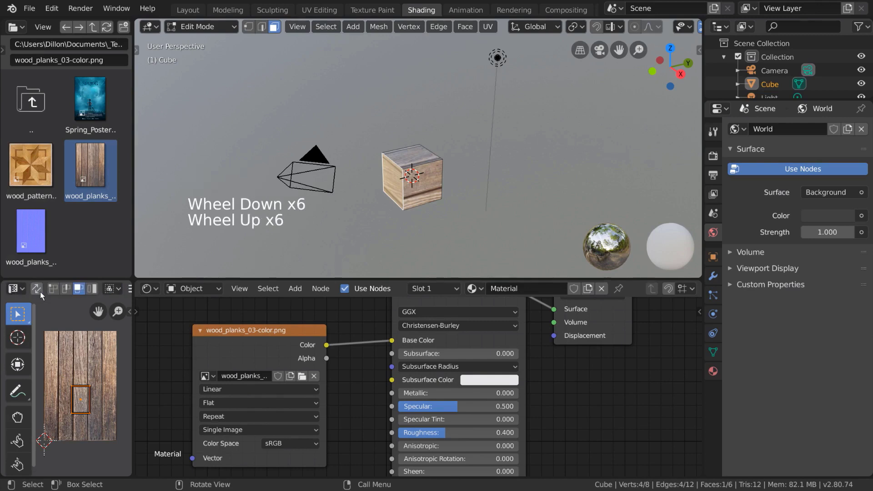
click(36, 288)
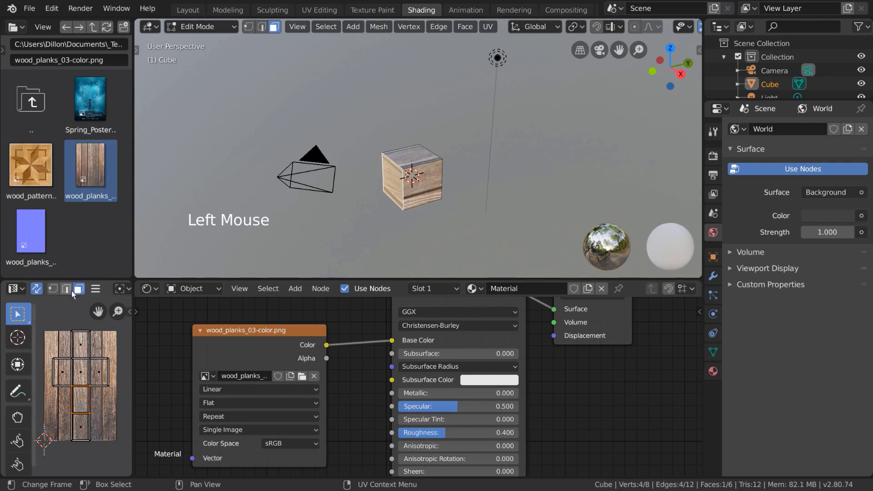
Select the UV faces of the cube's central column one at a time, and turn UV Sync Selection back off.
click(83, 348)
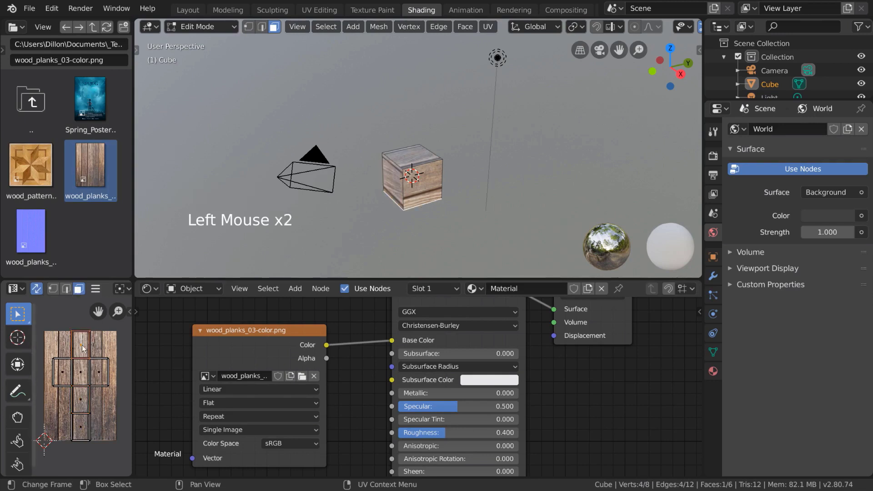
click(82, 371)
click(80, 397)
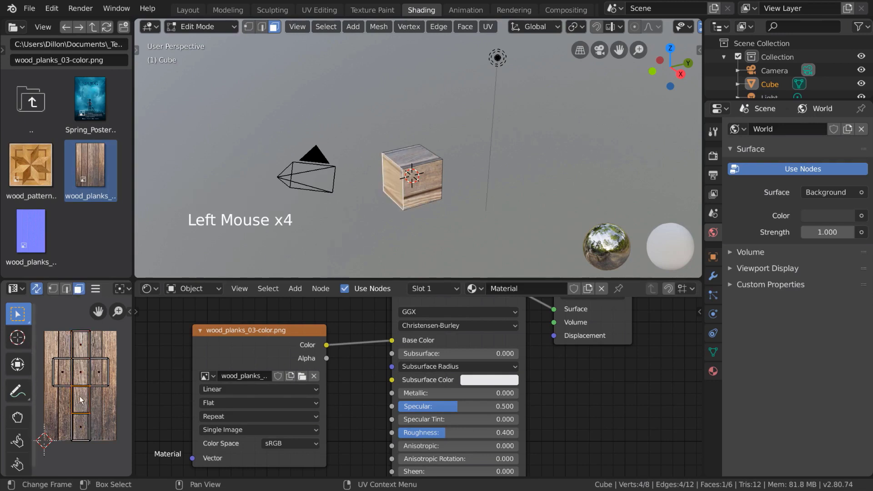
click(84, 431)
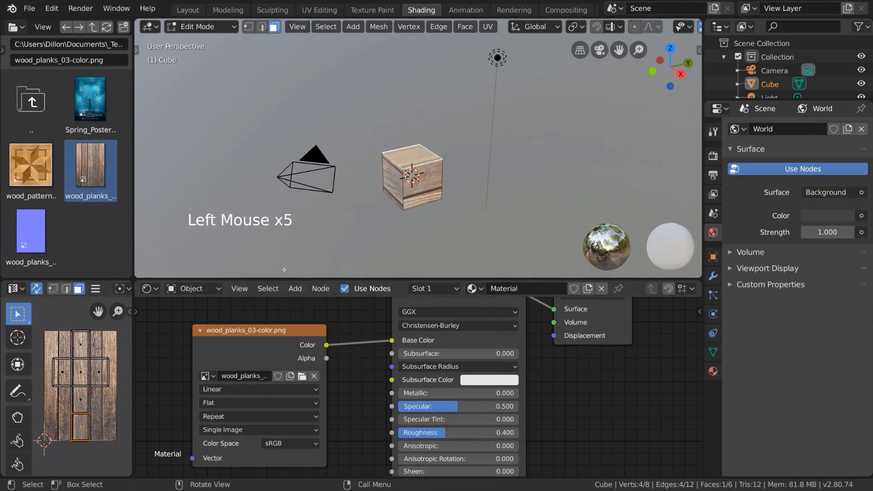
click(83, 395)
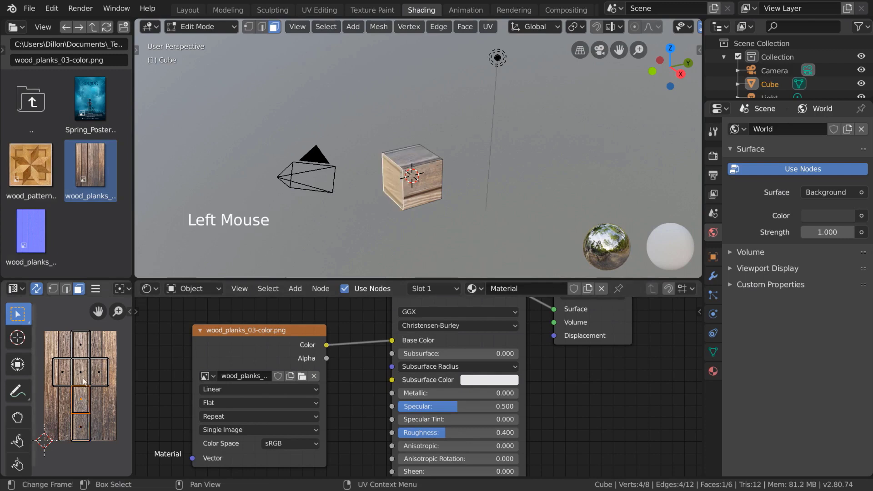
click(37, 289)
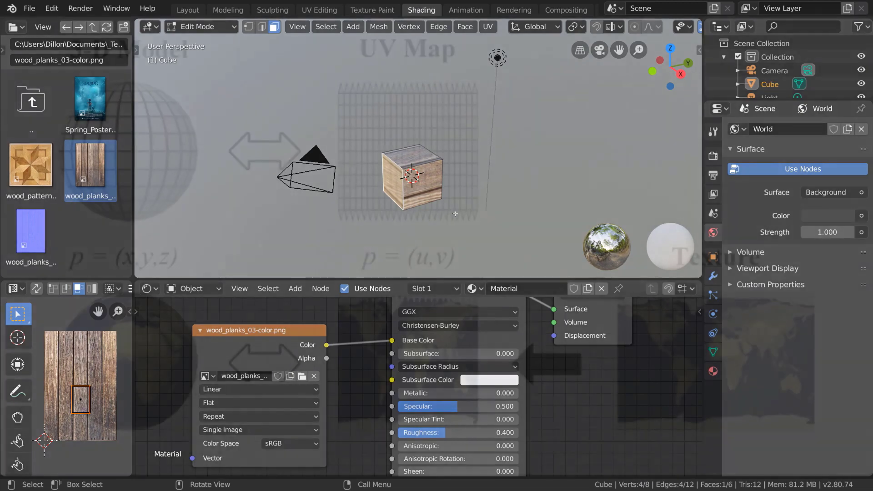
Select all the cube's faces and, facing one side nearly straight on, apply Project From View.
key(a)
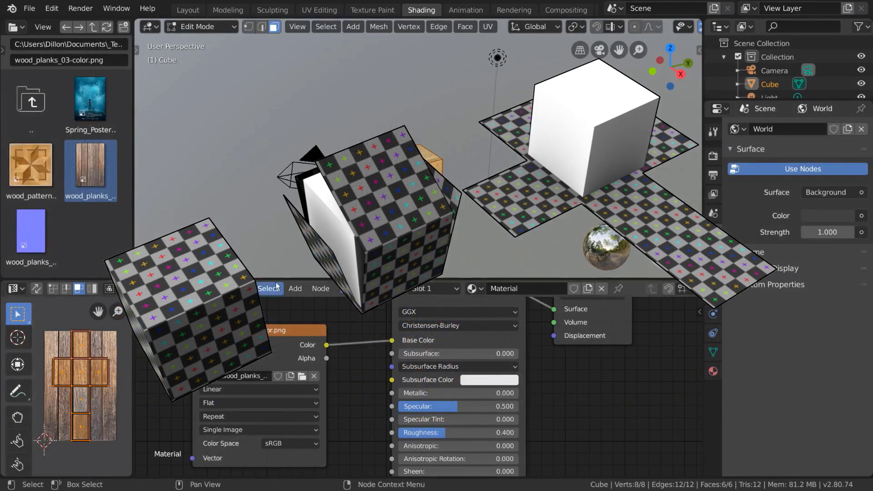
click(492, 26)
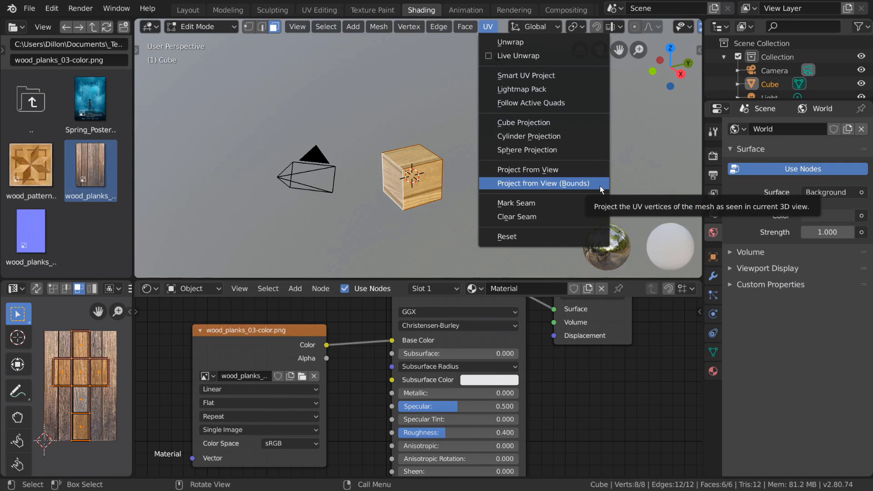
middle_drag(447, 192, 422, 168)
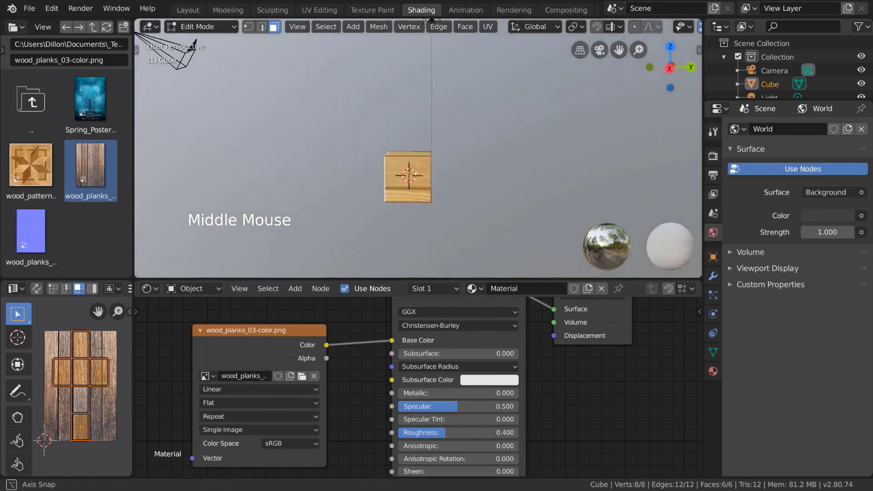
click(488, 26)
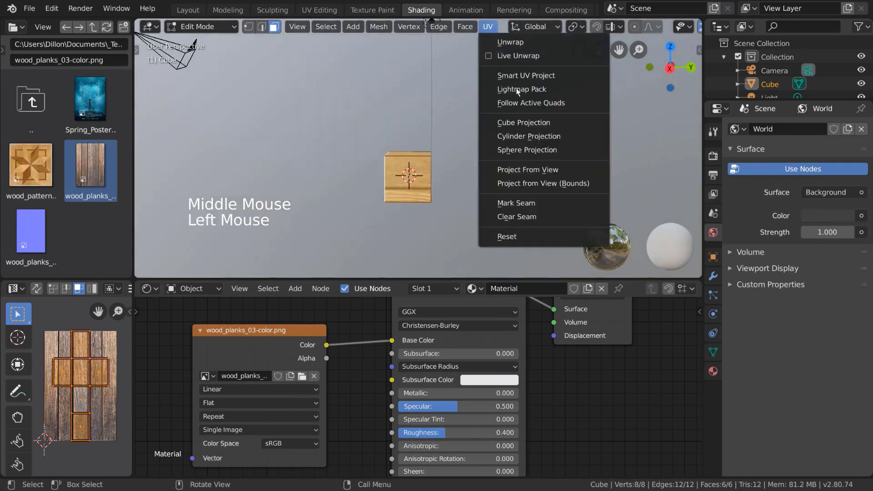
click(550, 170)
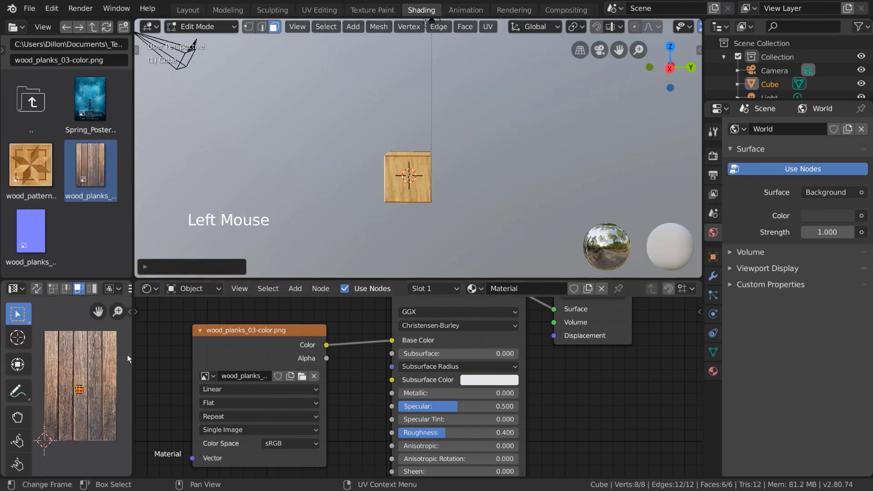
Examine the projected texture on the cube and its small UV layout on the wood planks image up close.
scroll(487, 172, up, 4)
middle_drag(487, 172, 430, 137)
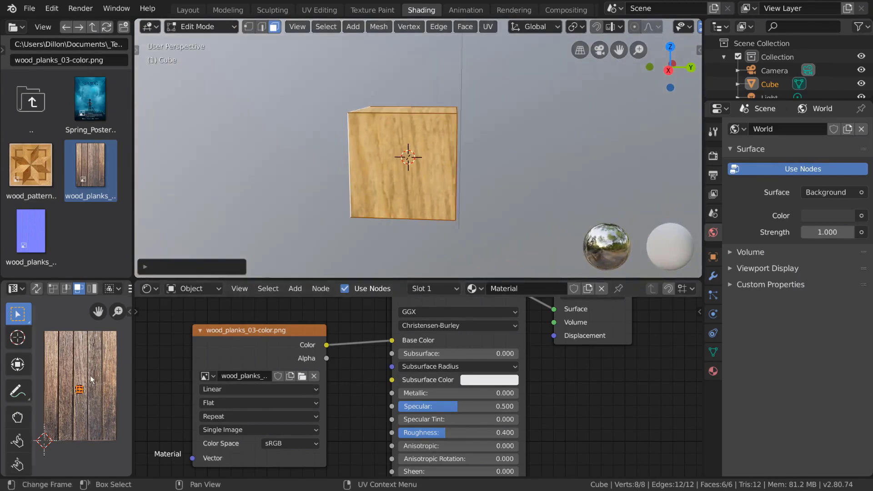
scroll(90, 381, up, 7)
scroll(81, 348, down, 1)
mouse_move(91, 381)
middle_down()
mouse_move(81, 348)
mouse_move(61, 367)
mouse_move(103, 367)
mouse_move(95, 369)
middle_up()
scroll(81, 347, up, 3)
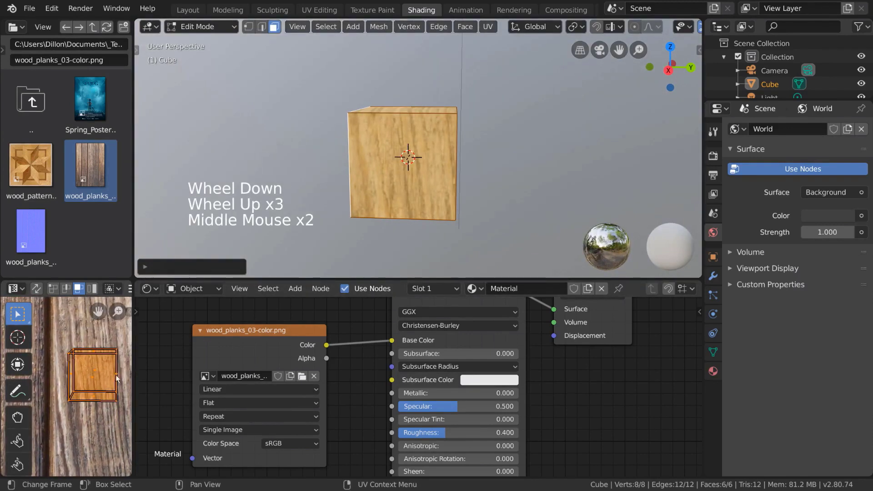
scroll(82, 382, down, 9)
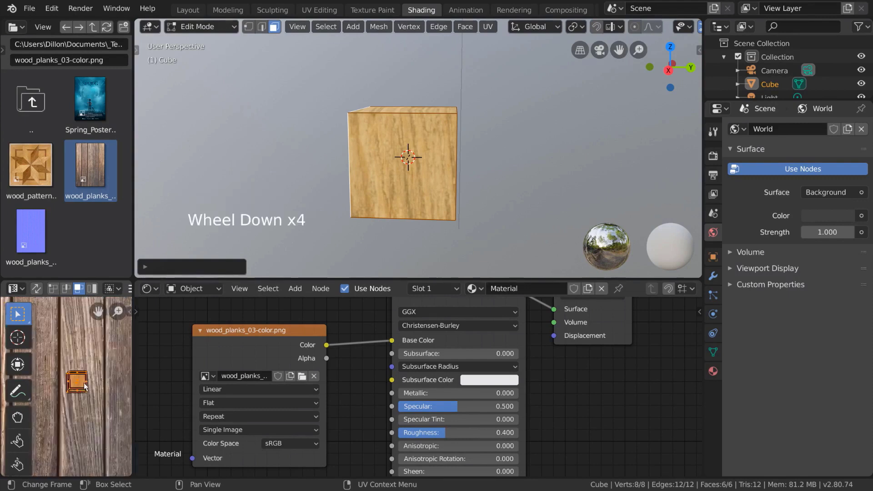
middle_drag(88, 369, 104, 373)
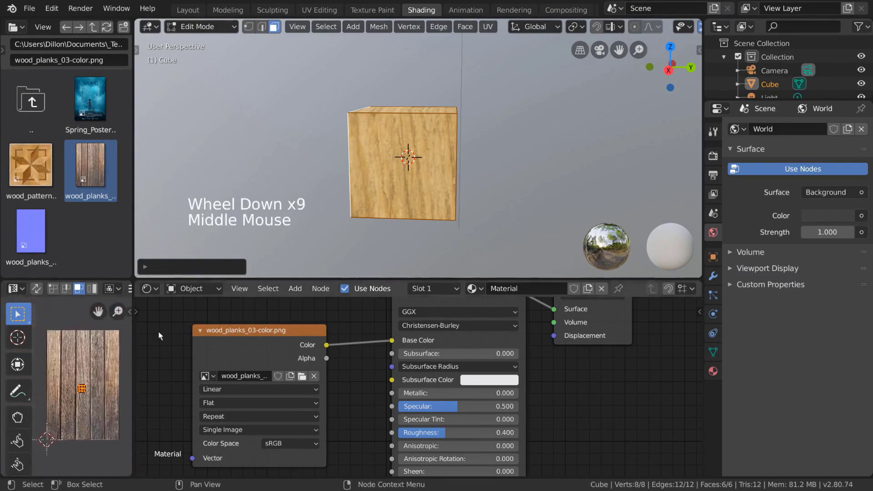
Unwrap the whole cube with all its faces selected, and reselect everything.
click(489, 29)
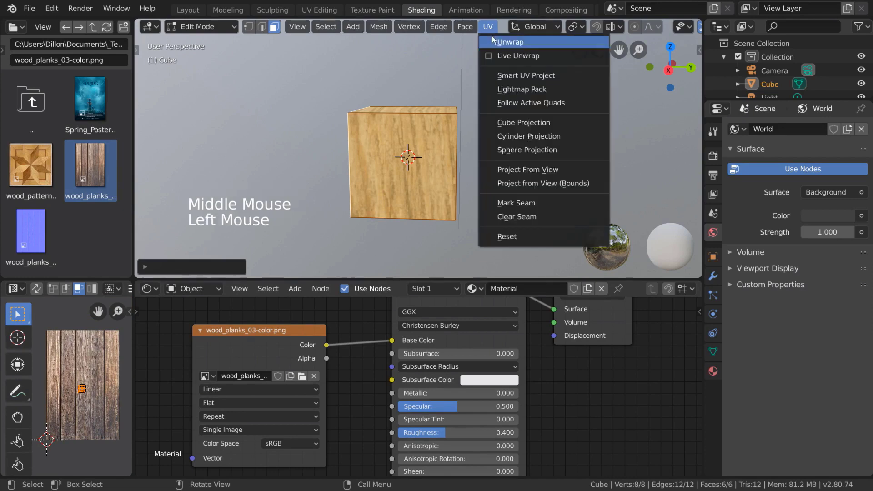
click(501, 41)
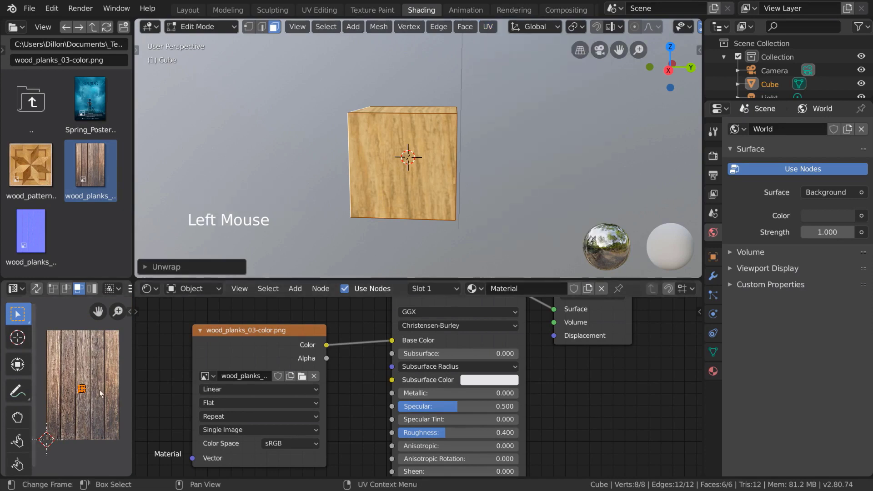
click(486, 34)
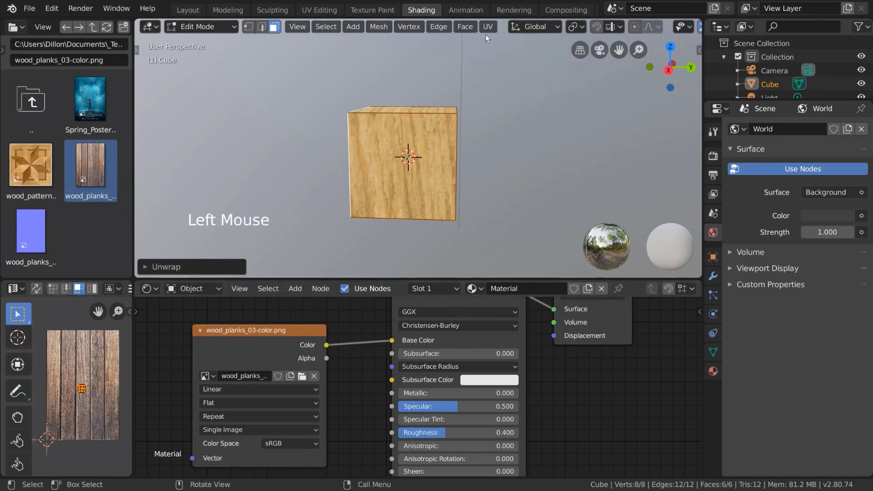
click(488, 26)
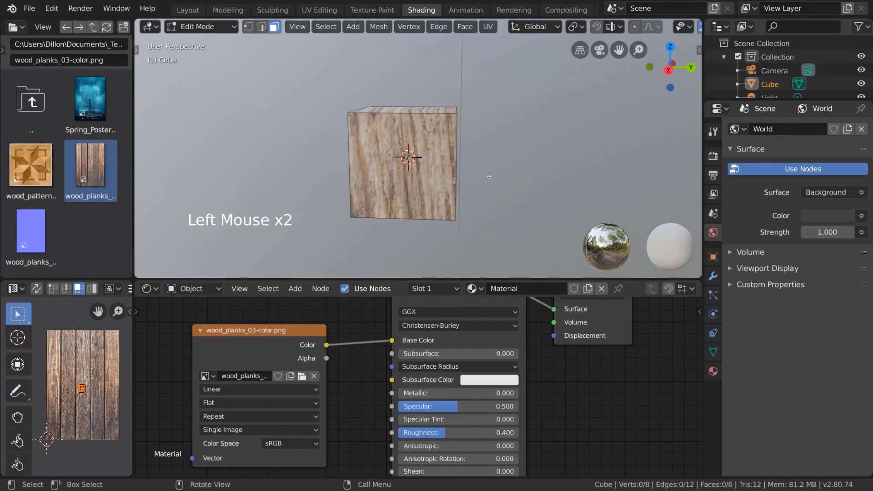
key(a)
Switch to edge selection and select the cube's four vertical edges plus the bottom edges of two opposite side faces.
mouse_move(495, 175)
middle_down()
mouse_move(525, 182)
mouse_move(491, 176)
middle_up()
middle_drag(491, 120, 492, 115)
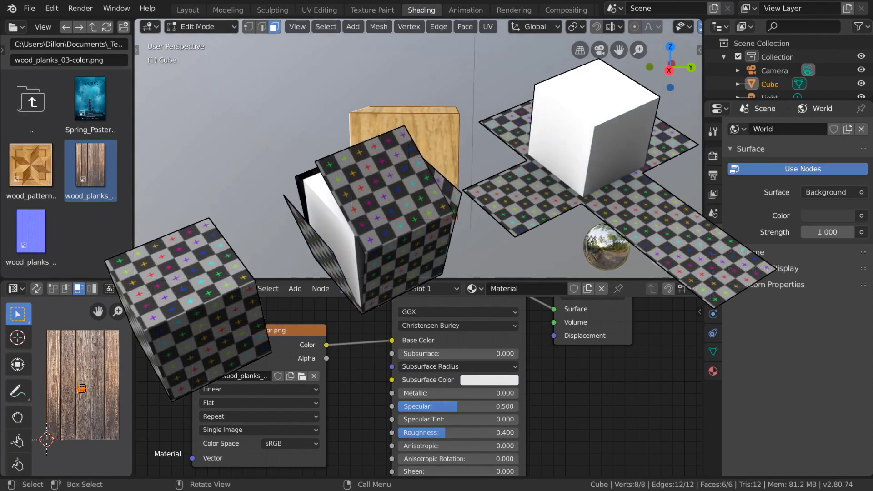
middle_drag(491, 115, 528, 126)
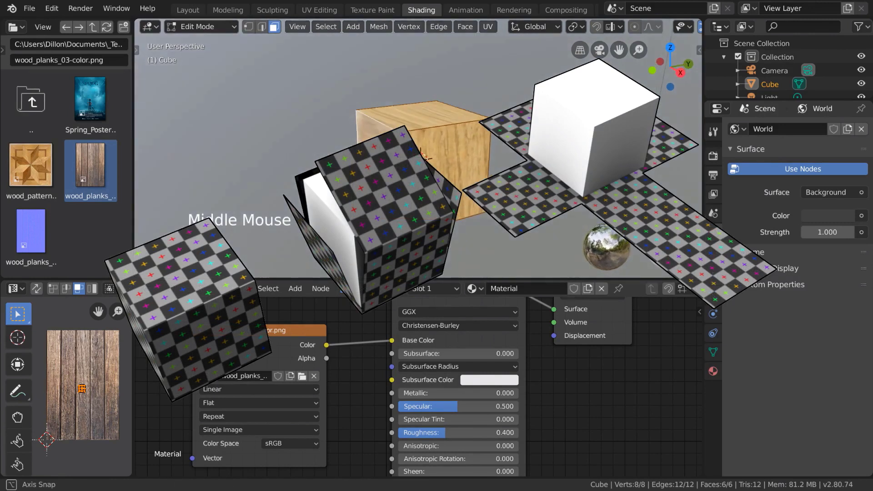
middle_drag(353, 172, 352, 157)
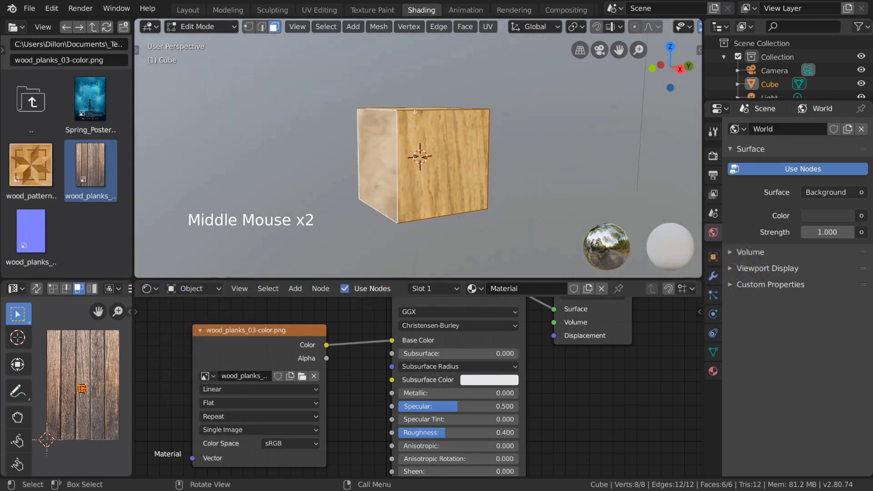
click(263, 29)
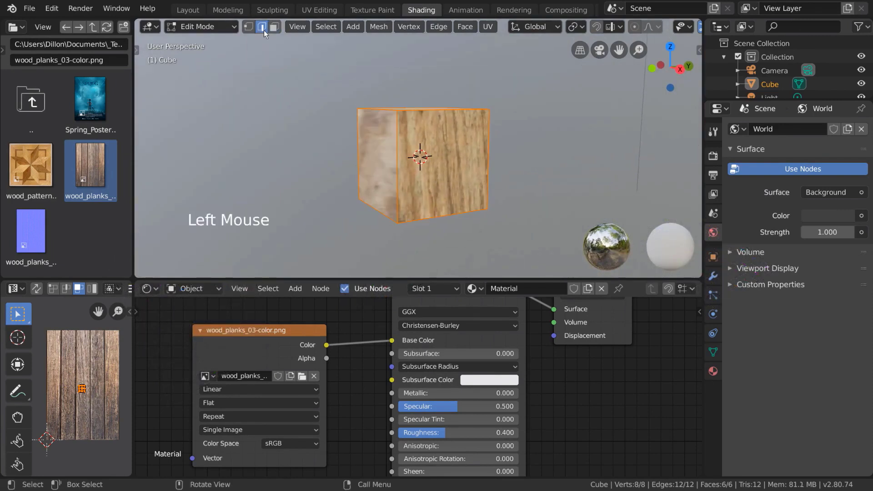
double_click(354, 139)
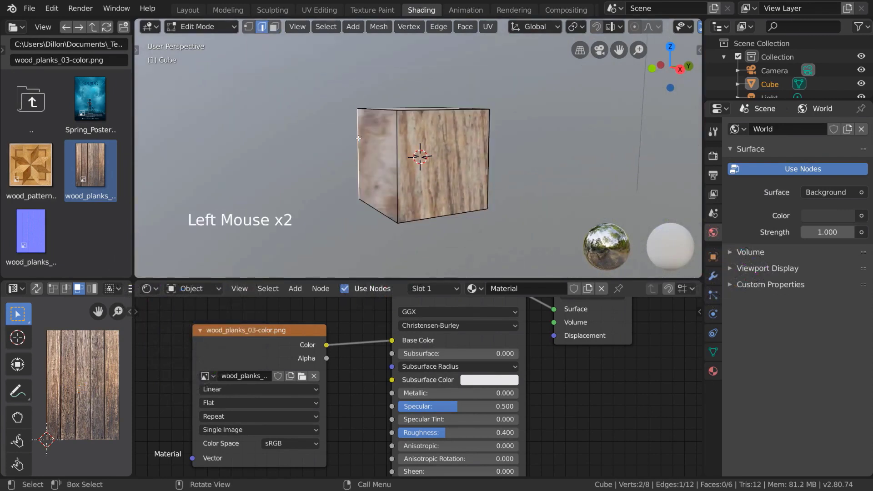
shift+click(376, 210)
shift+click(394, 176)
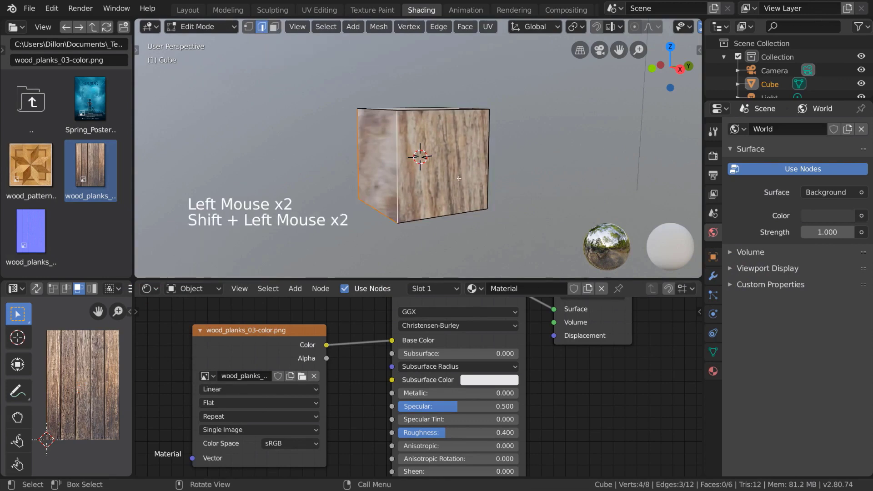
middle_drag(394, 175, 401, 172)
shift+click(402, 172)
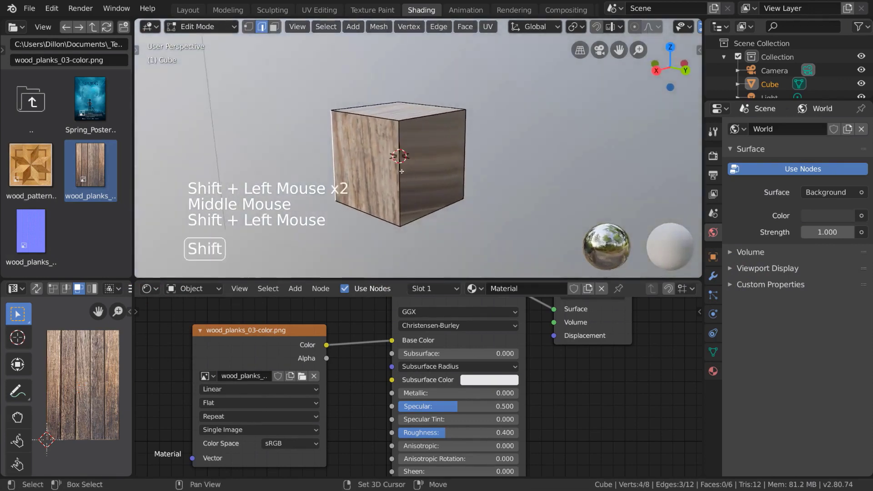
shift+click(429, 209)
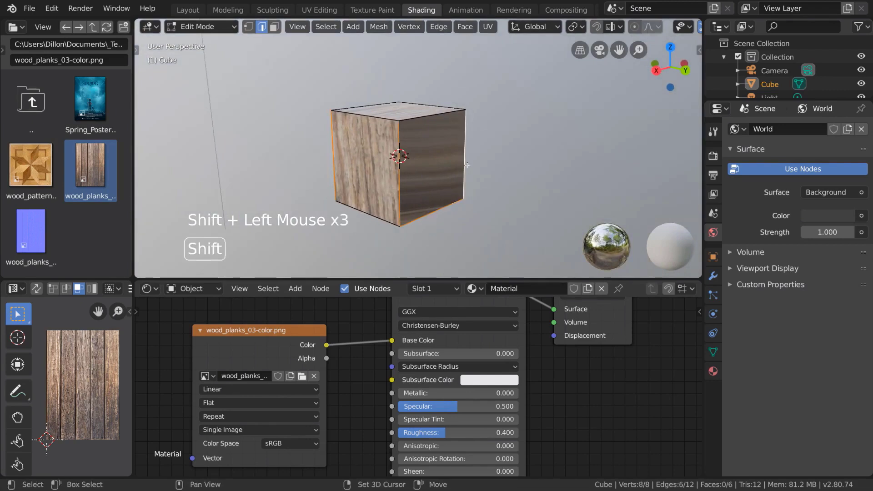
Mark the six selected cube edges as UV seams.
middle_drag(468, 165, 511, 194)
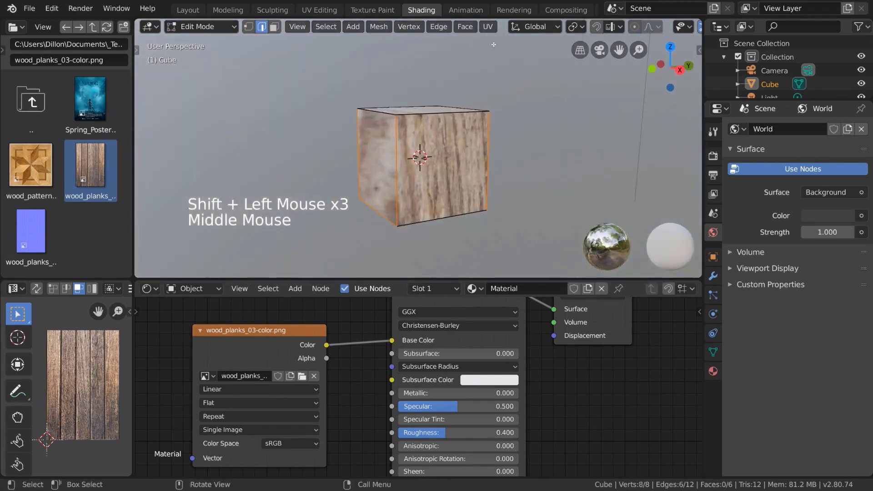
click(490, 27)
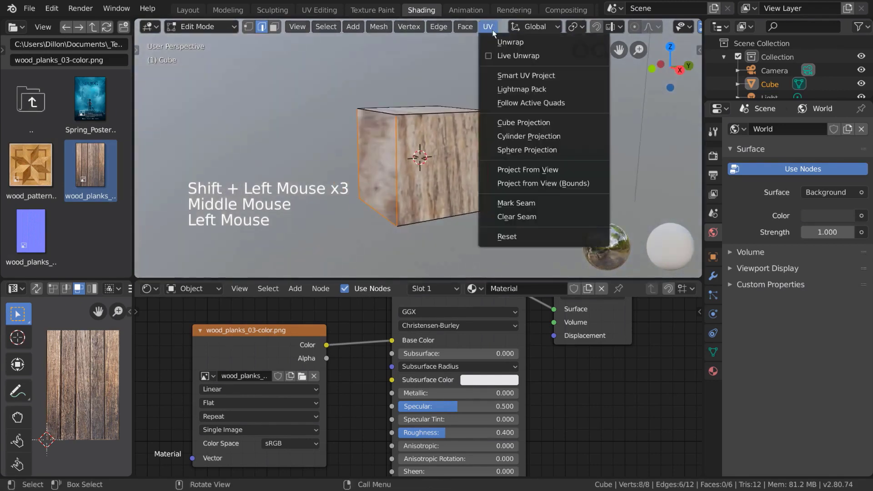
click(568, 206)
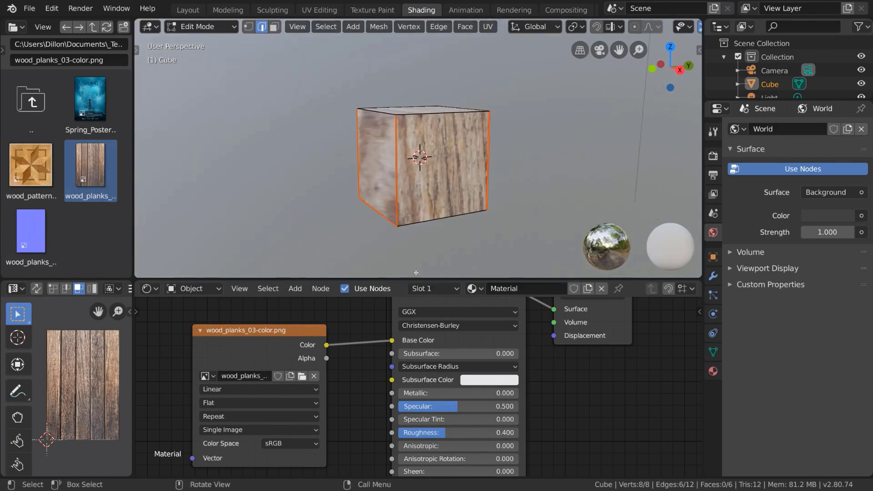
Mark the bottom edge of a side face between the two faces with seamed bottoms as an additional UV seam.
mouse_move(545, 129)
middle_down()
mouse_move(537, 128)
mouse_move(553, 129)
mouse_move(543, 126)
middle_up()
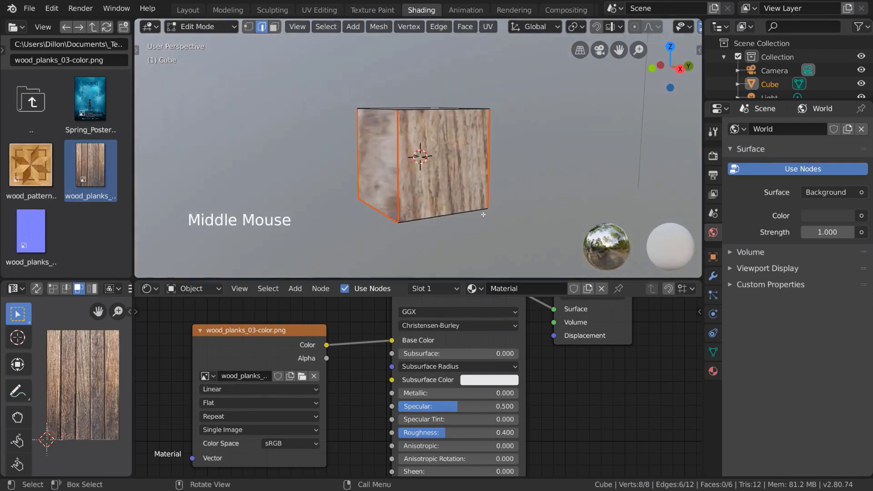
click(456, 214)
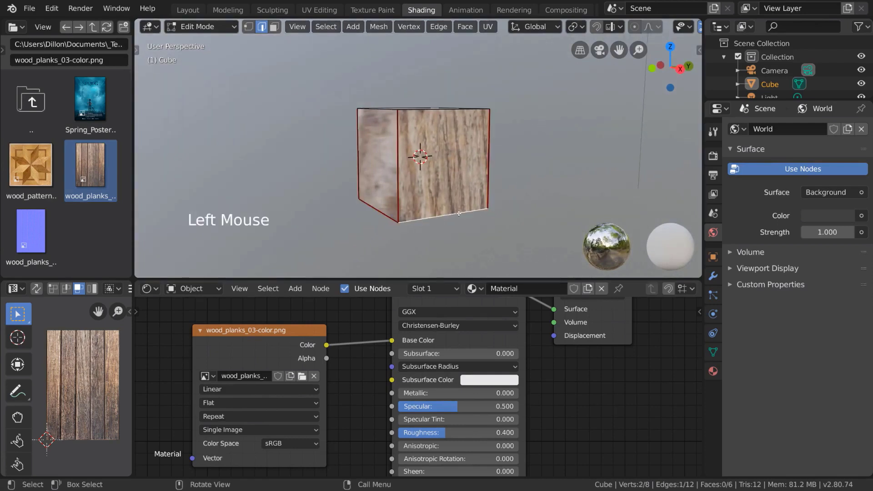
middle_drag(459, 213, 482, 118)
click(489, 26)
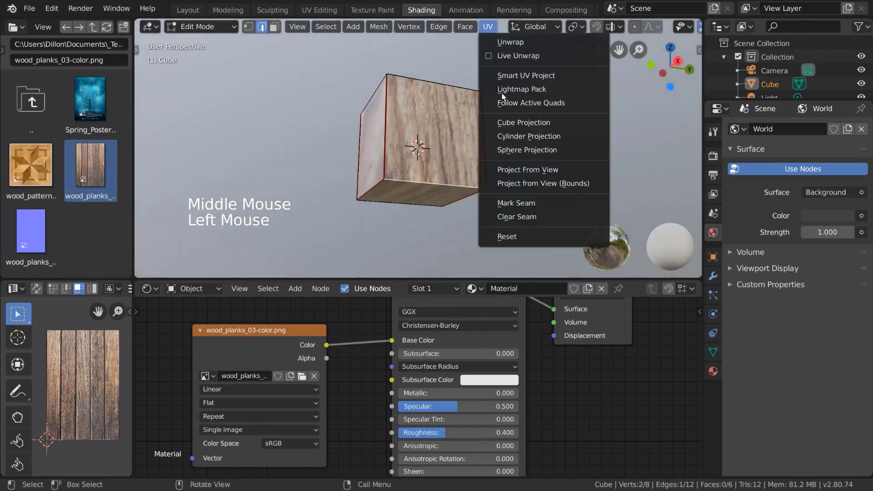
click(526, 203)
Select the whole cube and unwrap it along the marked seams.
key(a)
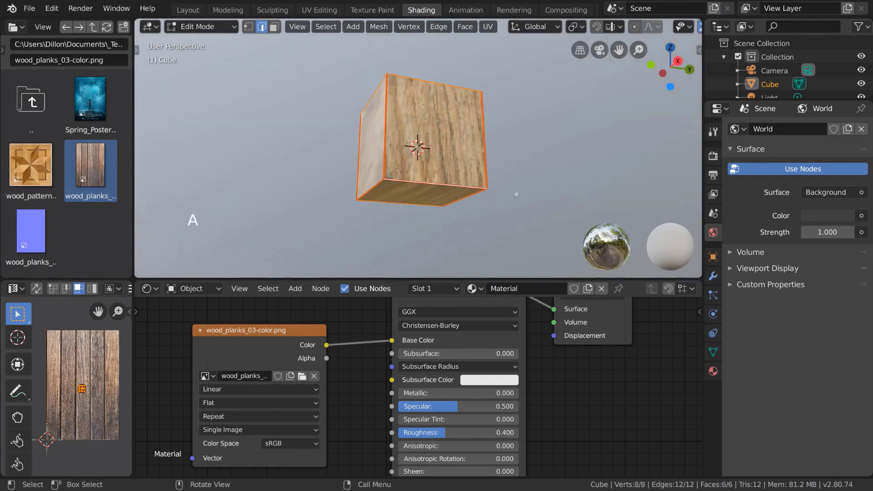
middle_drag(521, 204, 508, 155)
click(496, 29)
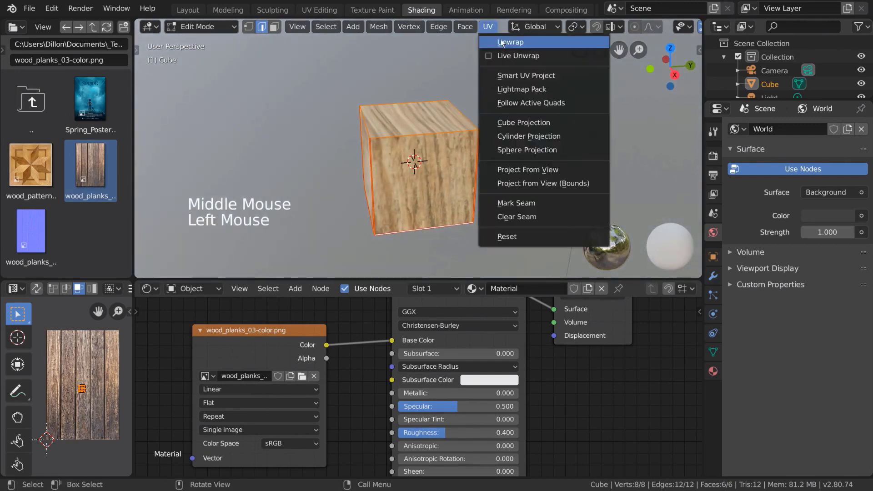
click(560, 42)
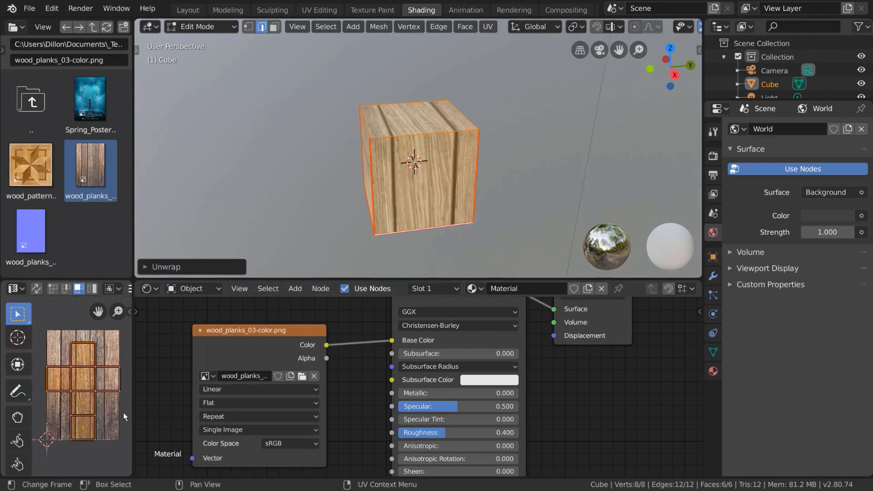
Switch to face selection and select two opposite side faces to examine where they lie in the UV layout.
middle_drag(400, 214, 418, 215)
scroll(421, 214, down, 2)
click(265, 31)
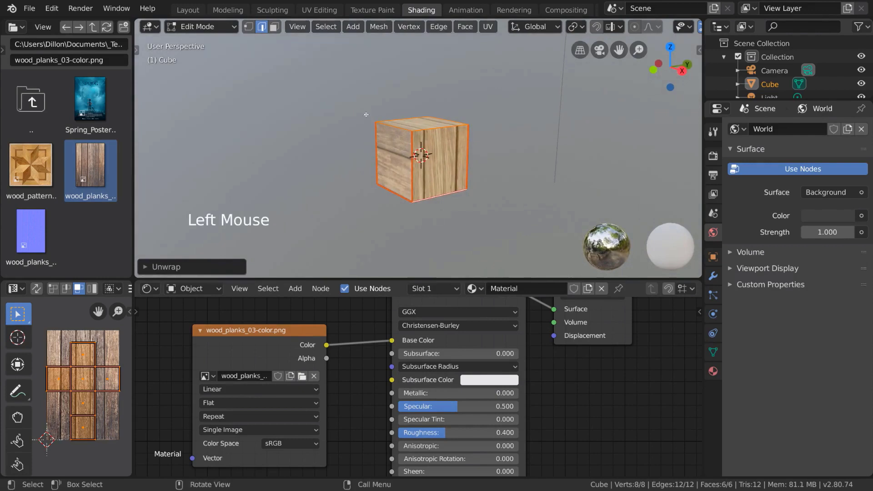
click(275, 29)
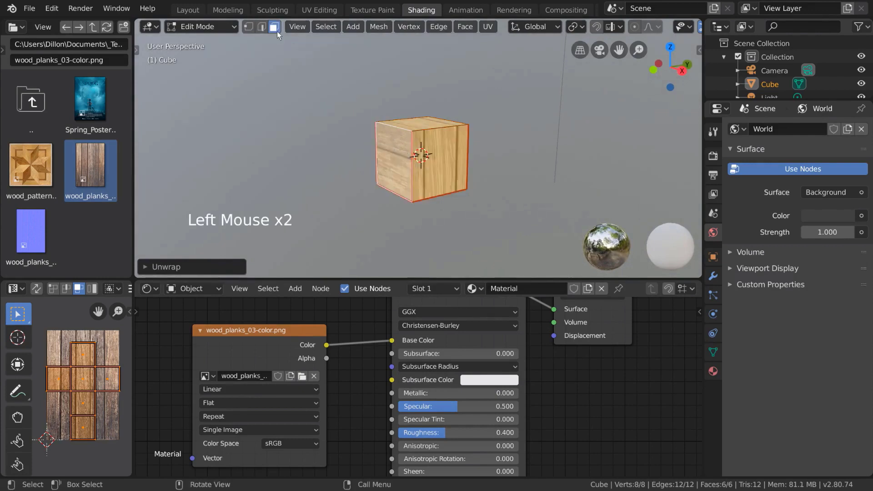
click(393, 157)
middle_drag(393, 157, 409, 132)
shift+click(435, 158)
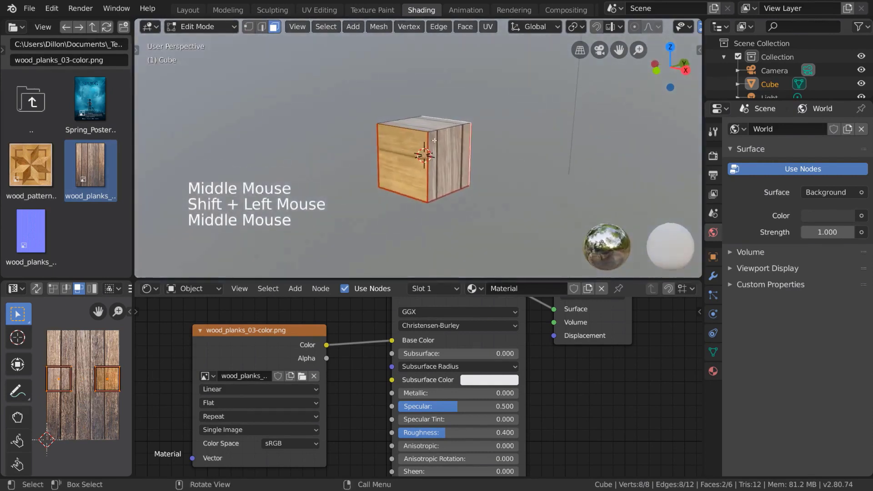
Switch to edge selection, pick out individual cube edges to review the seams, and reselect the whole cube.
click(261, 26)
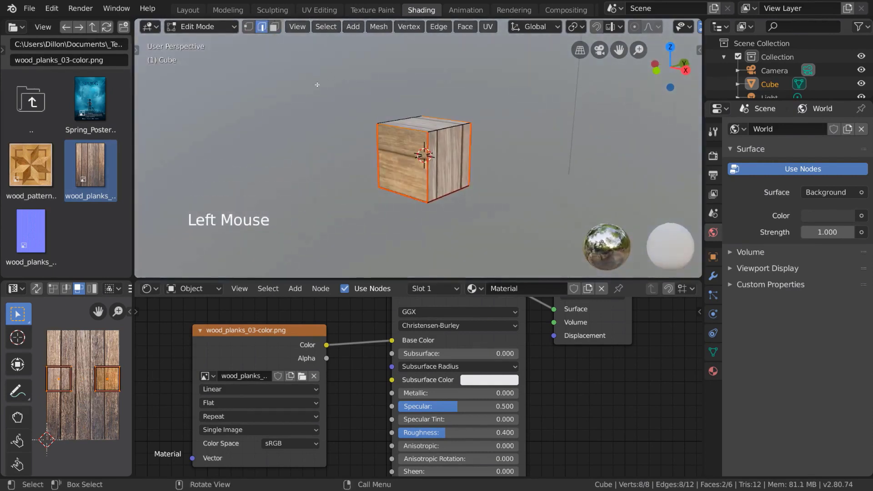
shift+click(377, 144)
middle_drag(378, 144, 438, 119)
shift+click(449, 123)
key(a)
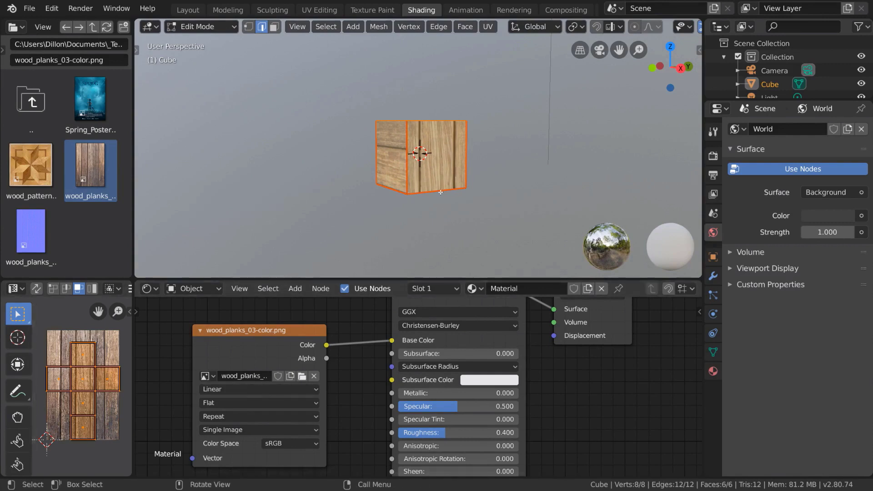
mouse_move(441, 193)
middle_down()
mouse_move(428, 164)
mouse_move(464, 206)
mouse_move(449, 190)
middle_up()
click(433, 171)
key(a)
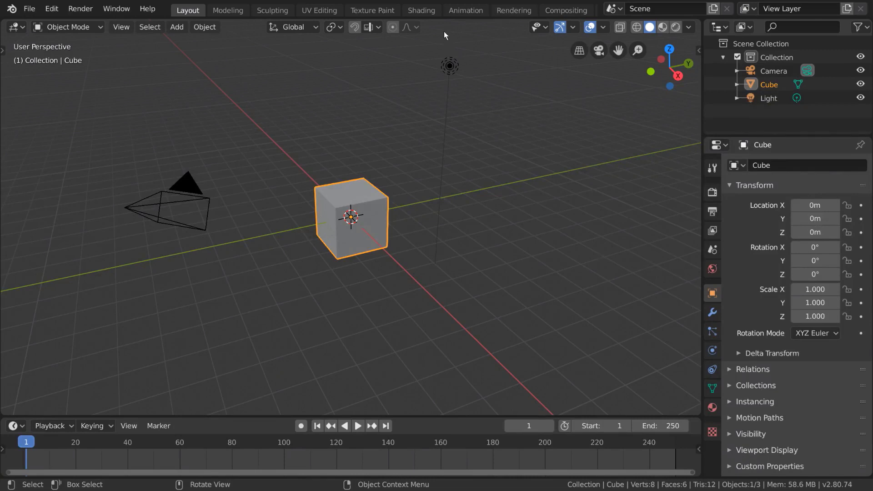
In the Shading workspace, change the cube's Musgrave texture from fBM to Multifractal and try different Scale values.
click(421, 10)
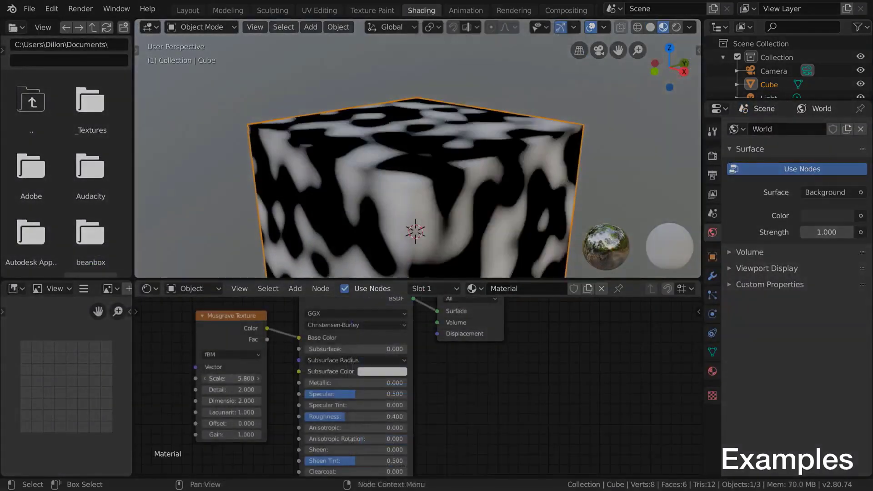
drag(232, 379, 255, 379)
click(231, 355)
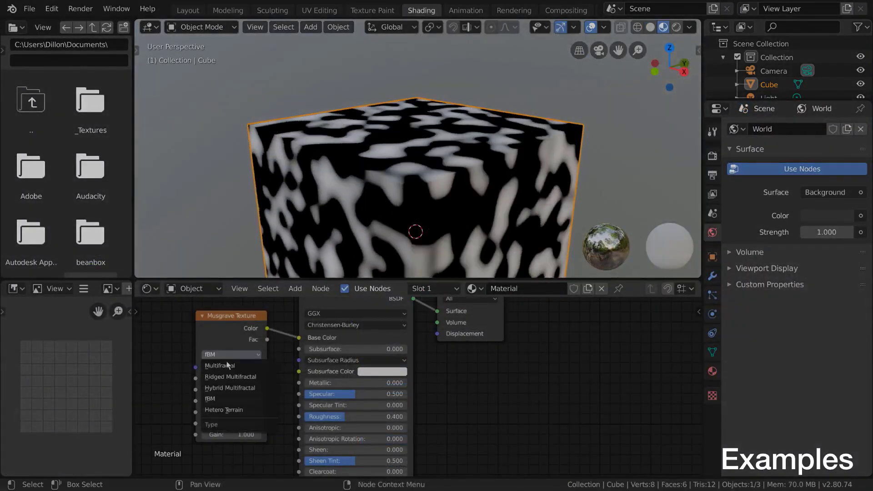
click(227, 365)
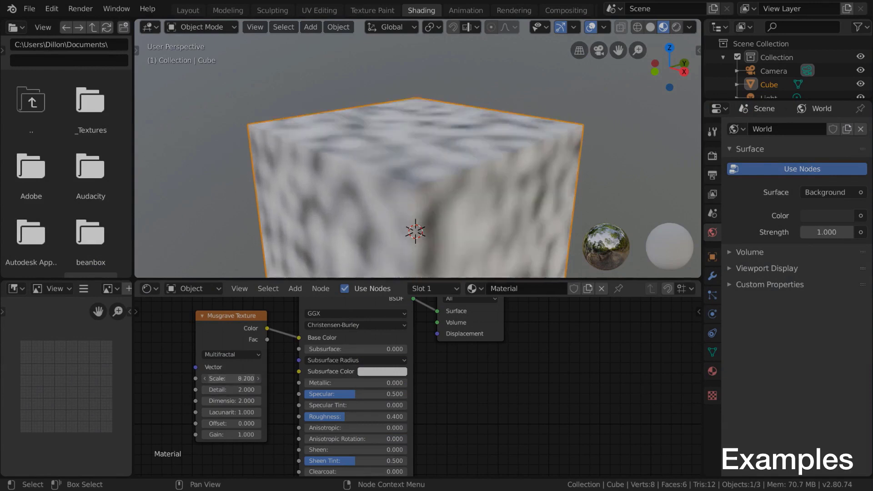
drag(245, 378, 223, 378)
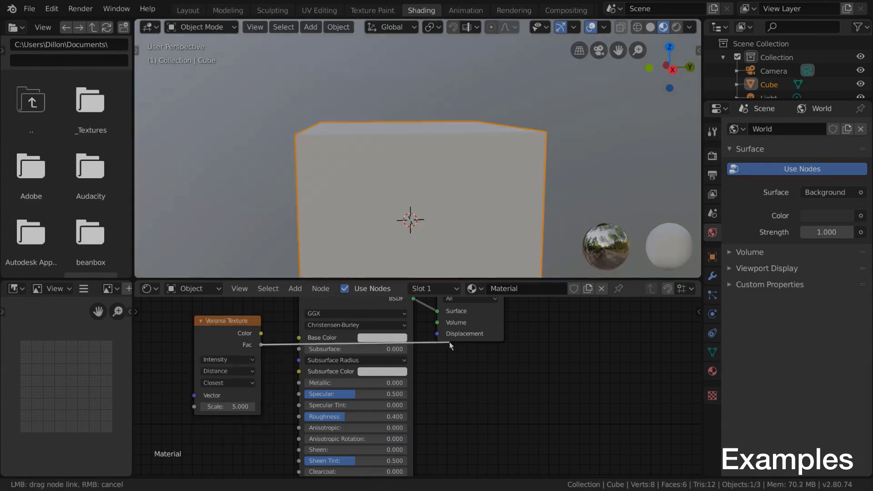
Raise the Ridged Multifractal Musgrave texture's Scale to 8.2, and then lower it.
middle_drag(506, 198, 510, 181)
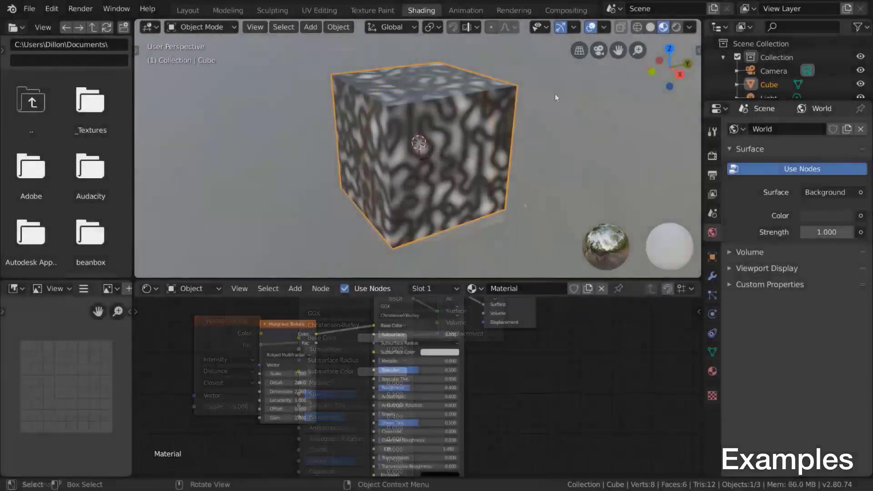
drag(287, 373, 305, 373)
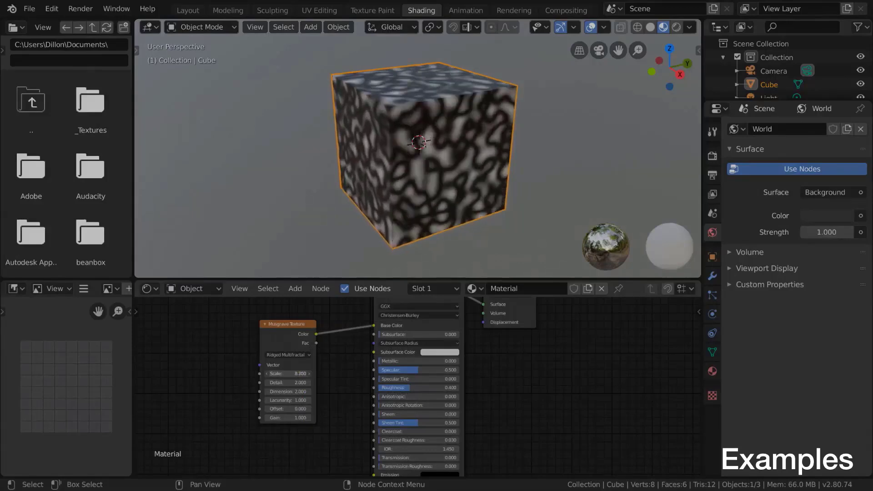
drag(299, 374, 273, 370)
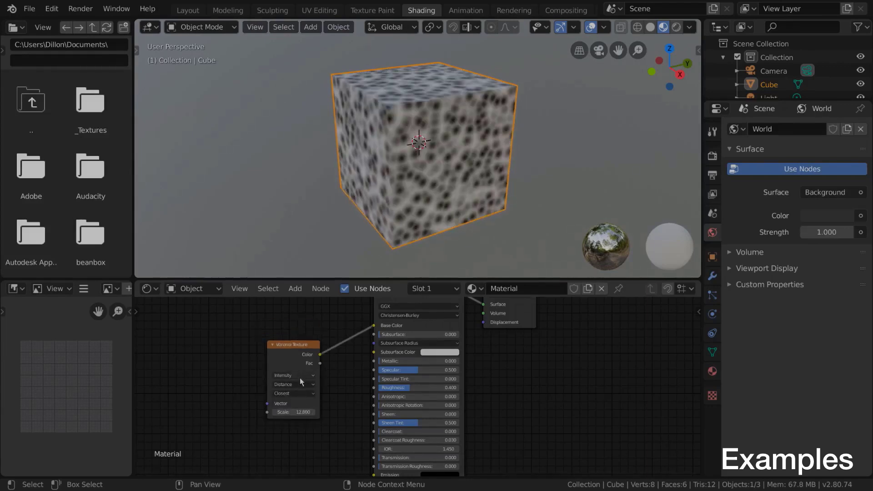
Change the example Voronoi texture's coloring from Intensity to Cells and adjust its Scale.
click(301, 375)
click(291, 398)
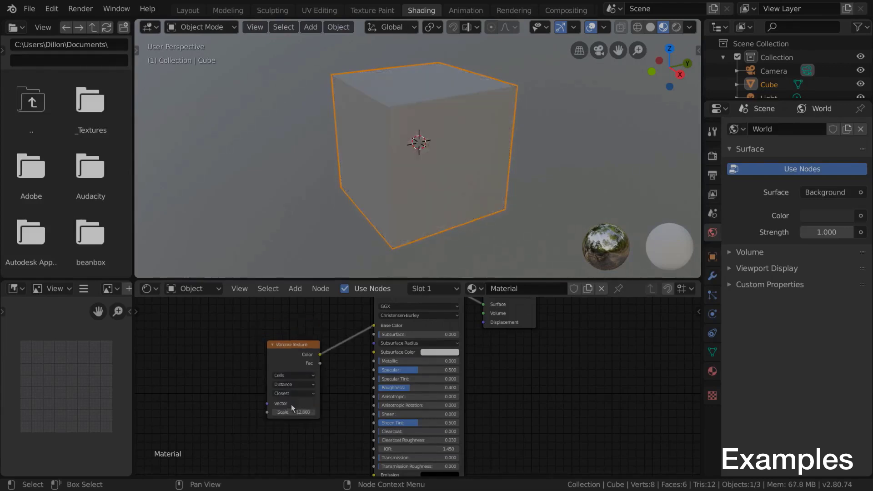
drag(293, 412, 297, 412)
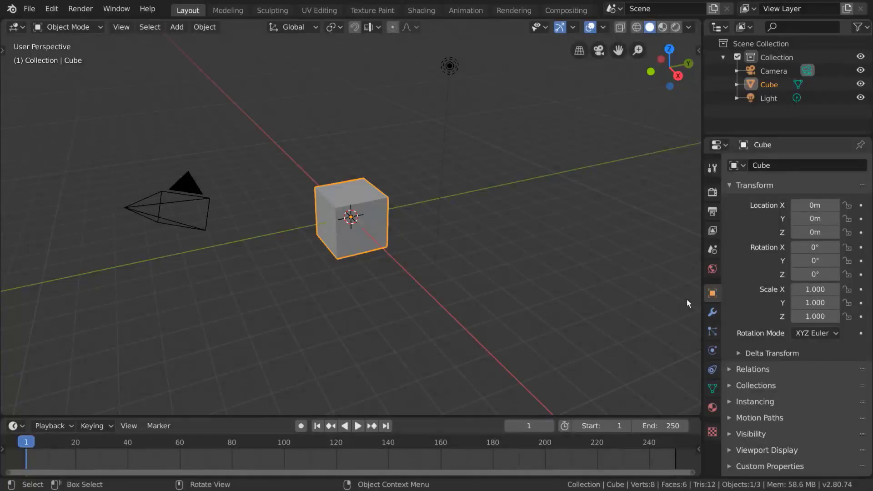
Open the Shading workspace for the default cube and add a Voronoi Texture node beside the shader's input side.
click(431, 12)
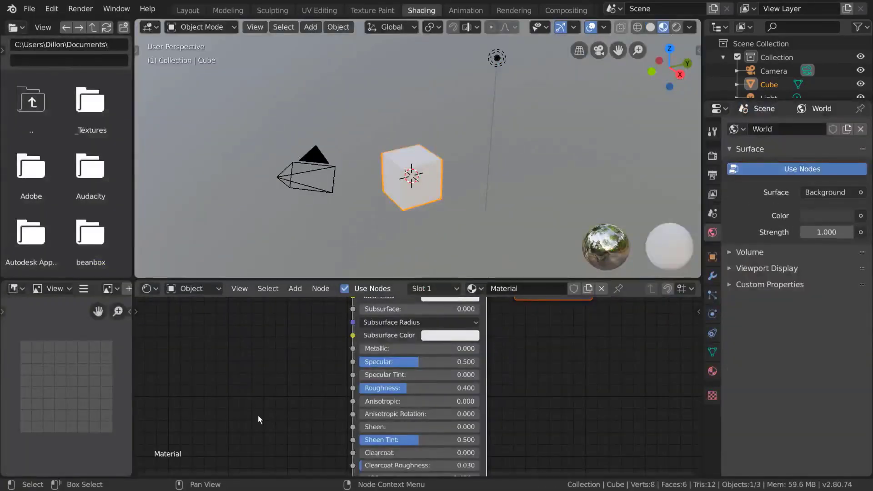
click(296, 288)
mouse_move(324, 365)
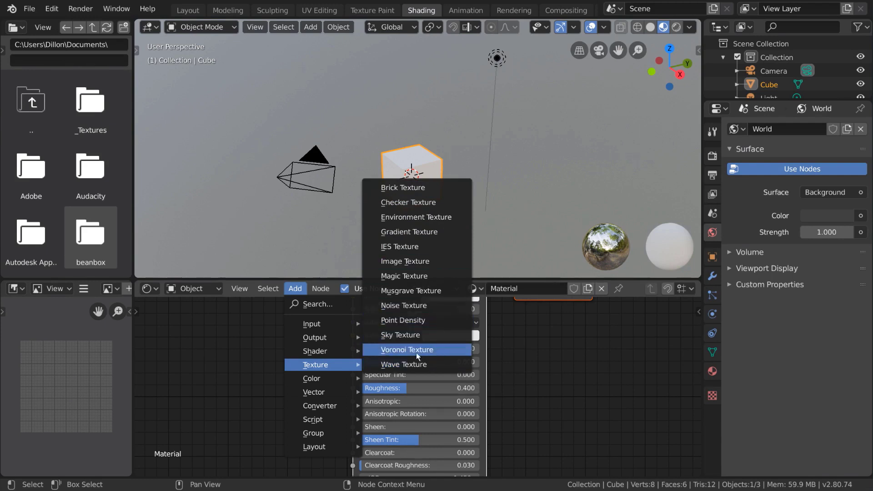
click(457, 355)
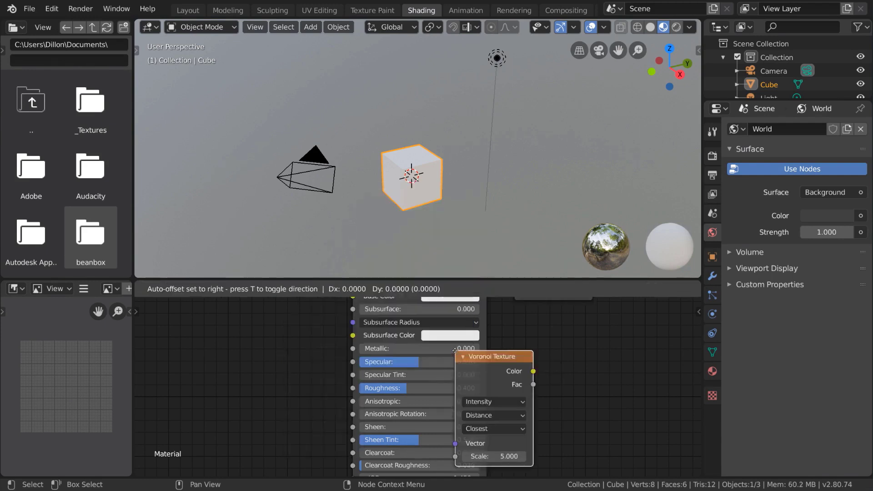
click(210, 313)
Connect the Voronoi Texture's Color output to the shader's Base Color input.
middle_drag(298, 340, 296, 382)
drag(296, 378, 312, 363)
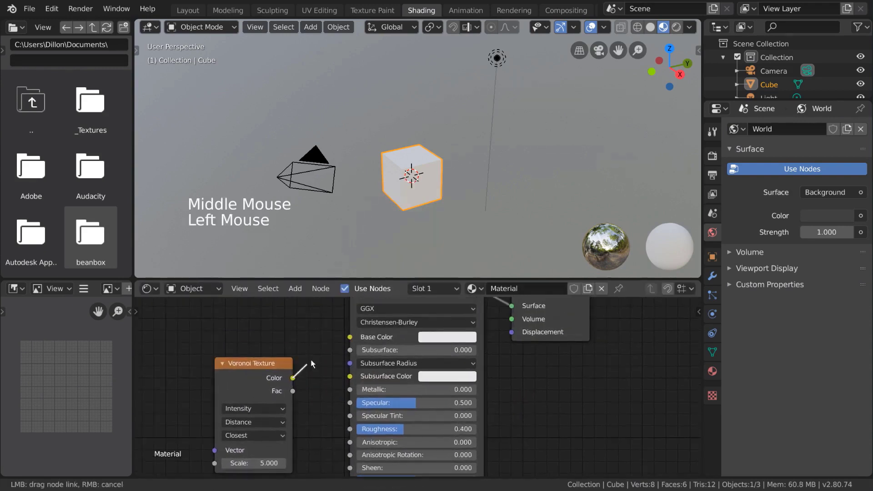
drag(344, 337, 349, 337)
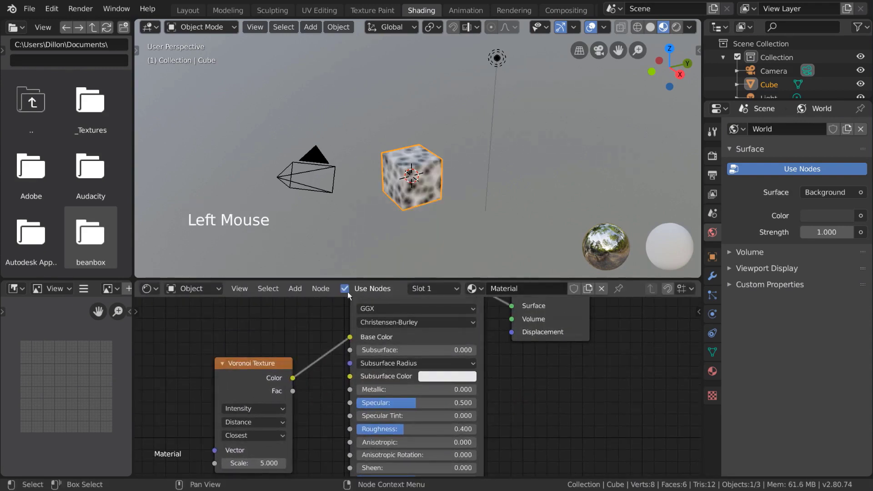
Set the Voronoi Texture's coloring to Cells.
scroll(480, 182, up, 4)
shift+middle_drag(473, 223, 483, 191)
scroll(377, 403, down, 1)
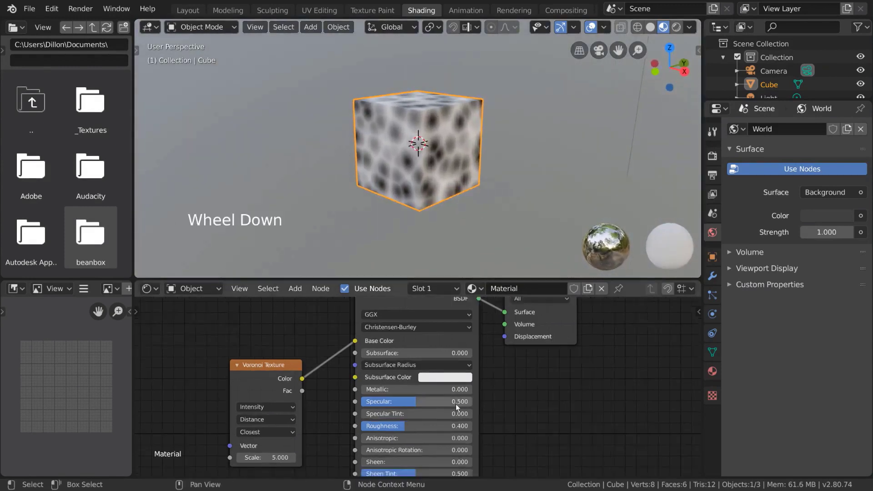
middle_drag(377, 403, 403, 377)
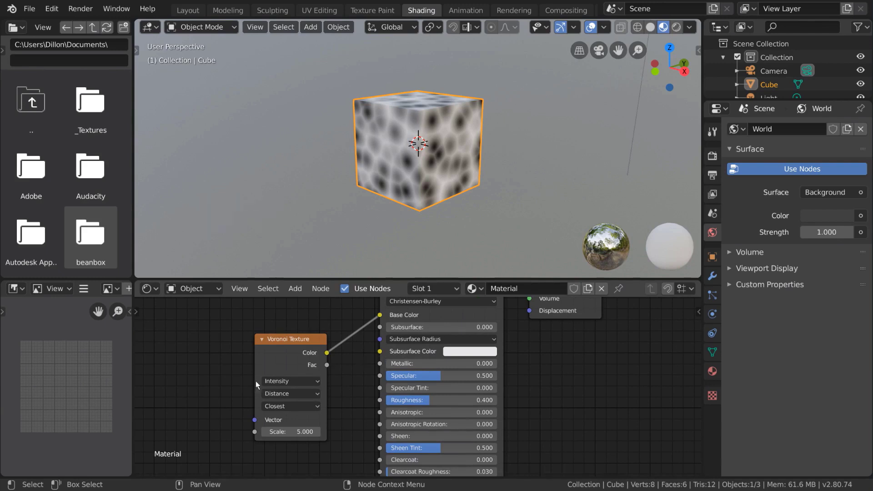
click(304, 381)
click(296, 406)
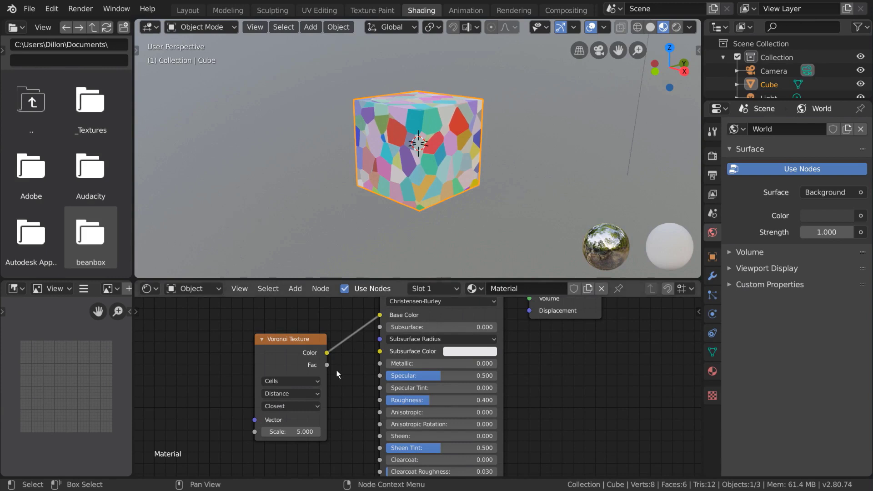
Try the Manhattan distance metric on the Voronoi Texture and switch back to Distance.
click(302, 394)
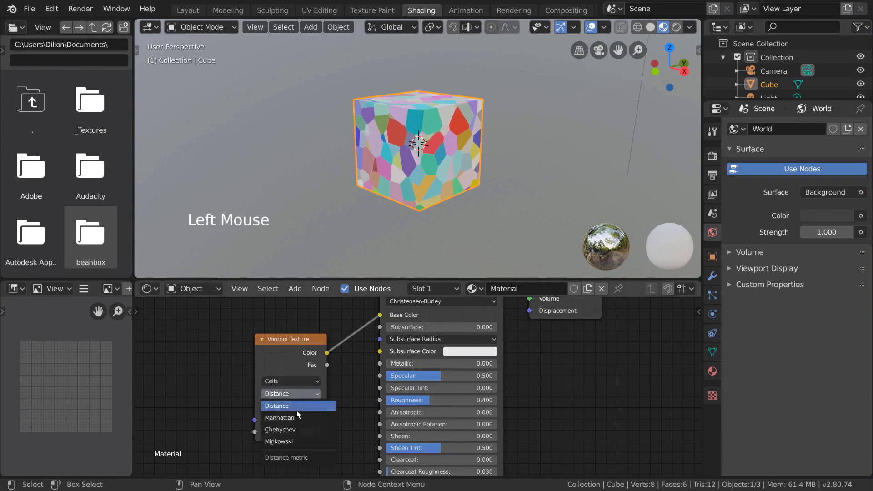
click(296, 409)
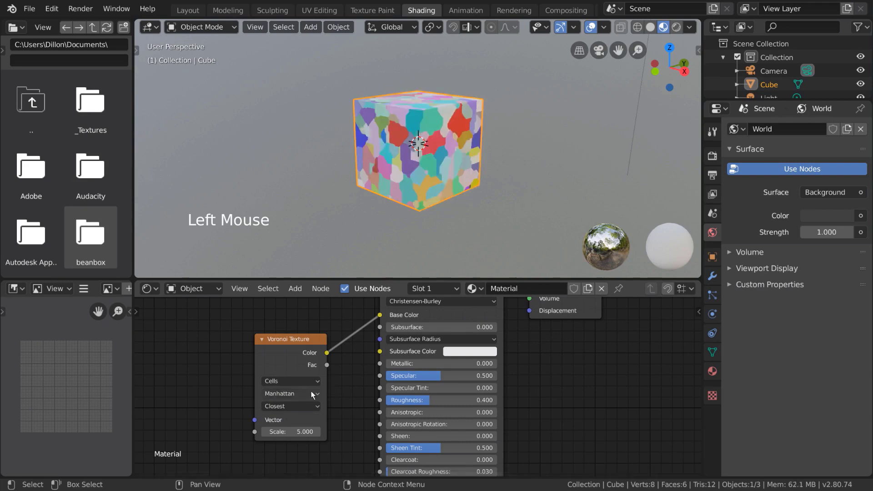
click(308, 394)
click(290, 405)
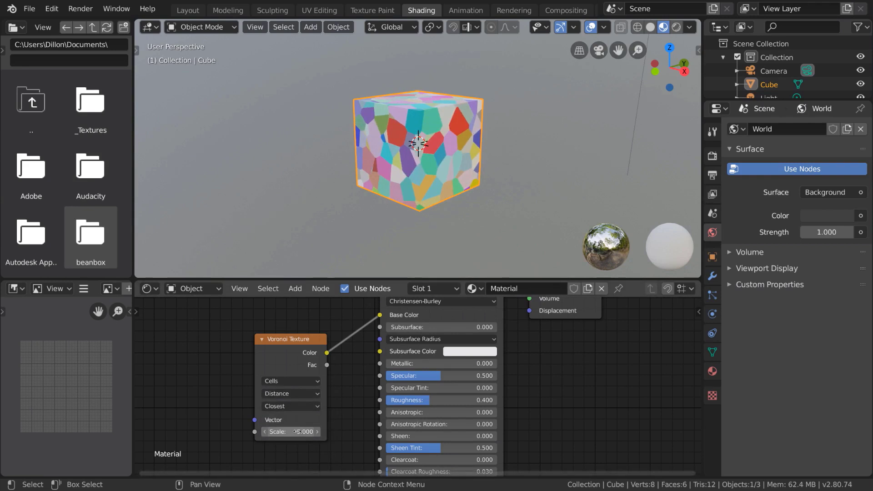
Set the Voronoi Texture's Scale to 6.7 and connect its Fac output to Base Color in place of Color.
mouse_move(296, 432)
mouse_down()
mouse_move(286, 432)
mouse_move(318, 432)
mouse_move(265, 432)
mouse_move(292, 431)
mouse_up()
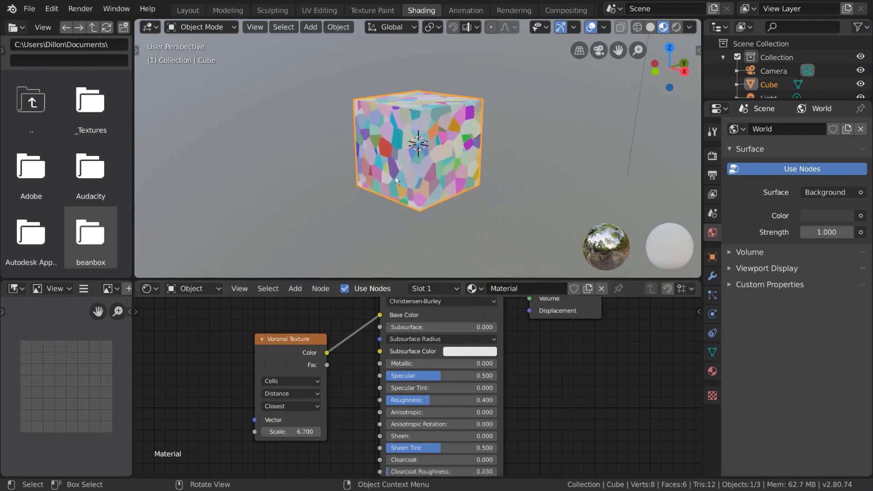
mouse_move(517, 160)
middle_down()
mouse_move(479, 184)
mouse_move(490, 147)
mouse_move(540, 173)
mouse_move(523, 173)
middle_up()
drag(329, 365, 419, 318)
middle_drag(444, 228, 433, 200)
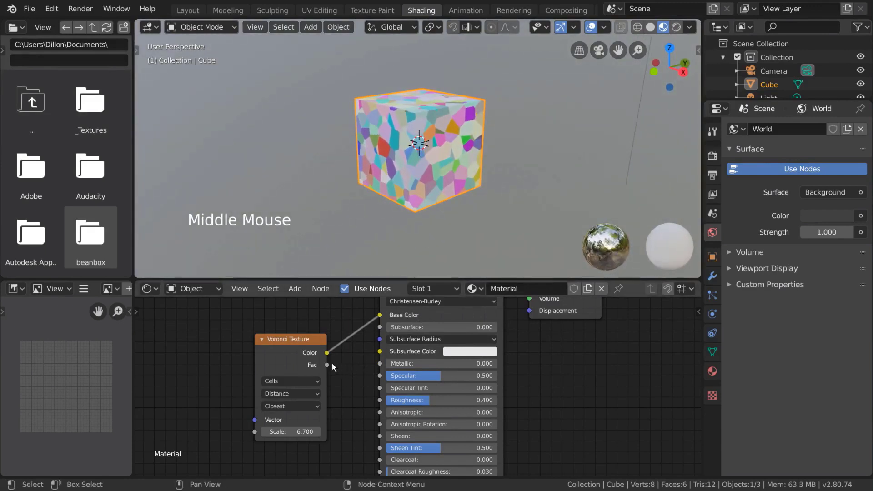
drag(328, 365, 387, 312)
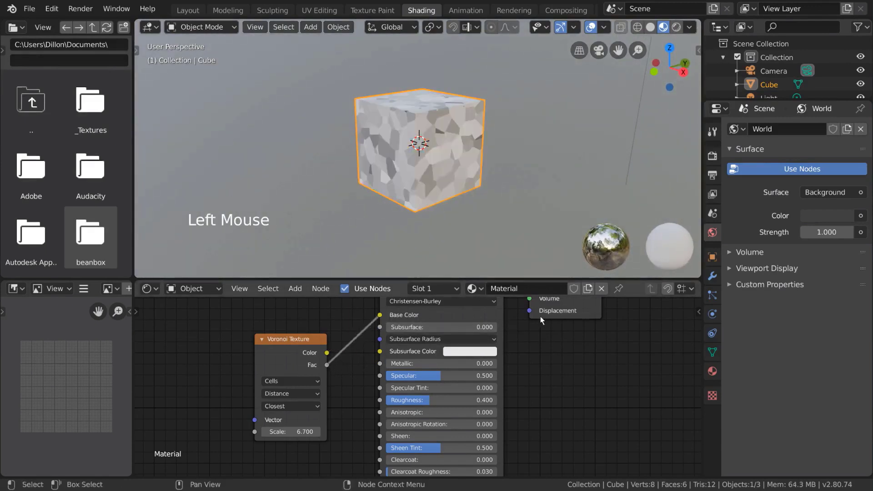
Connect the Voronoi Texture's Fac output to the shader's Roughness input and view the effect on the cube.
middle_drag(483, 194, 242, 194)
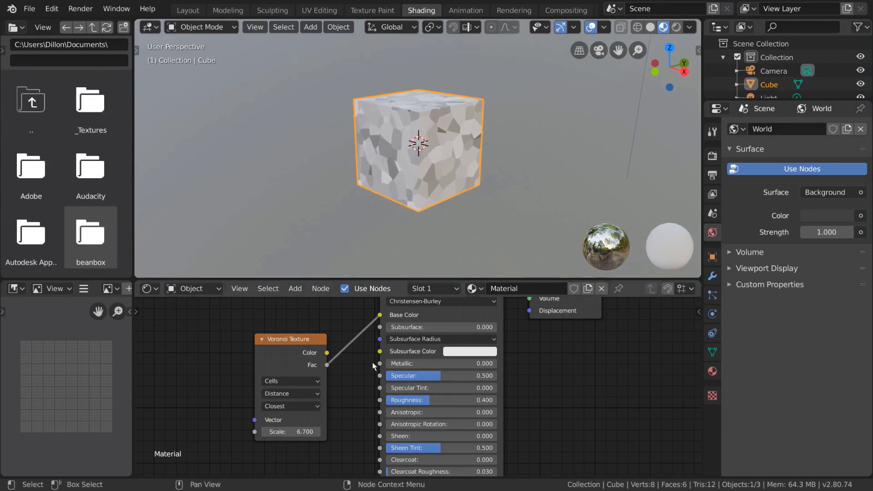
drag(332, 365, 381, 401)
middle_drag(533, 195, 460, 168)
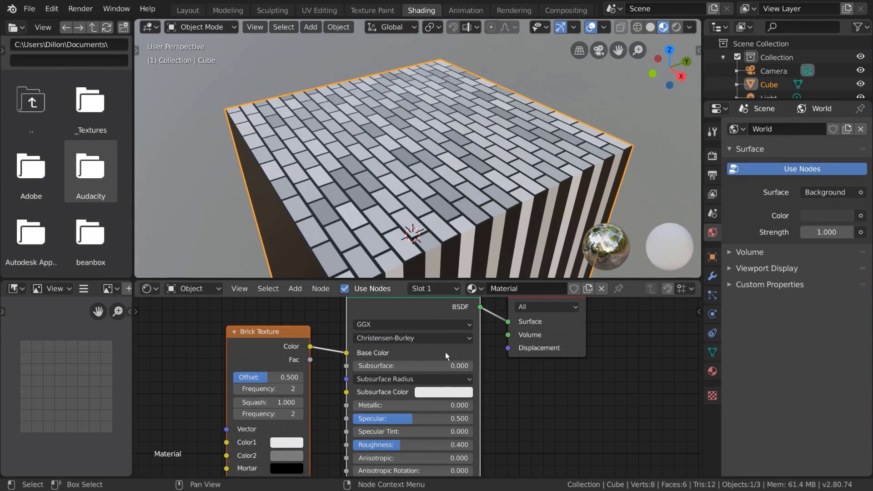
Connect the Brick Texture's Fac output to the shader's Base Color input in place of its Color output.
middle_drag(468, 195, 491, 181)
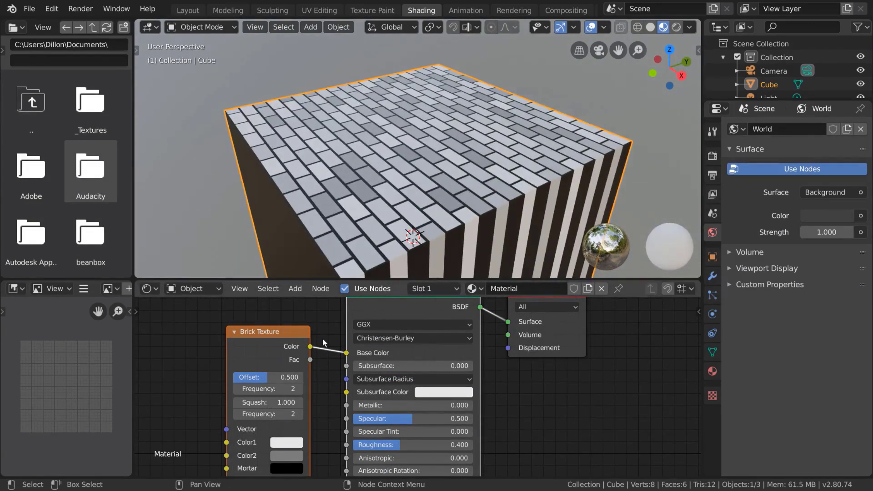
middle_drag(324, 343, 295, 342)
drag(282, 359, 317, 352)
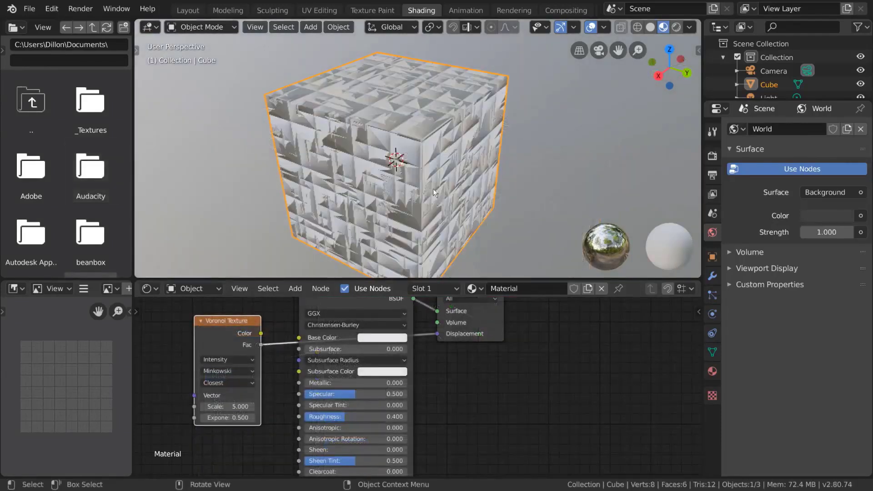
middle_drag(433, 189, 605, 190)
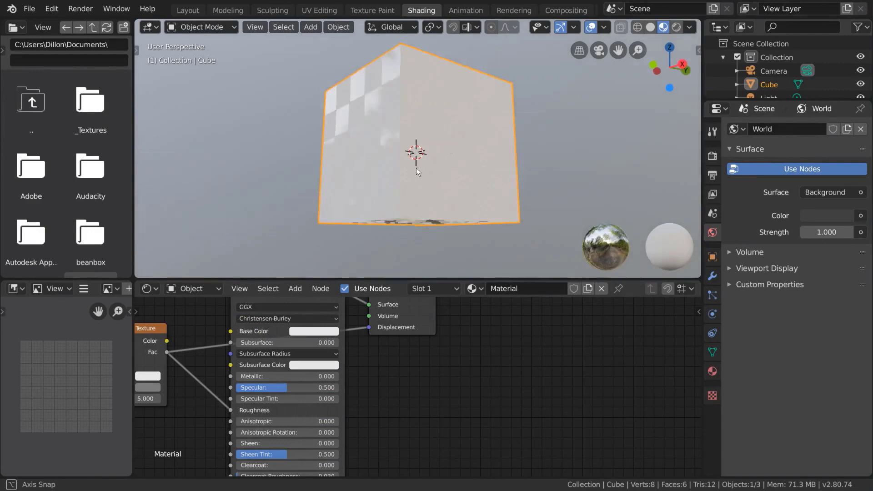
middle_drag(417, 168, 512, 175)
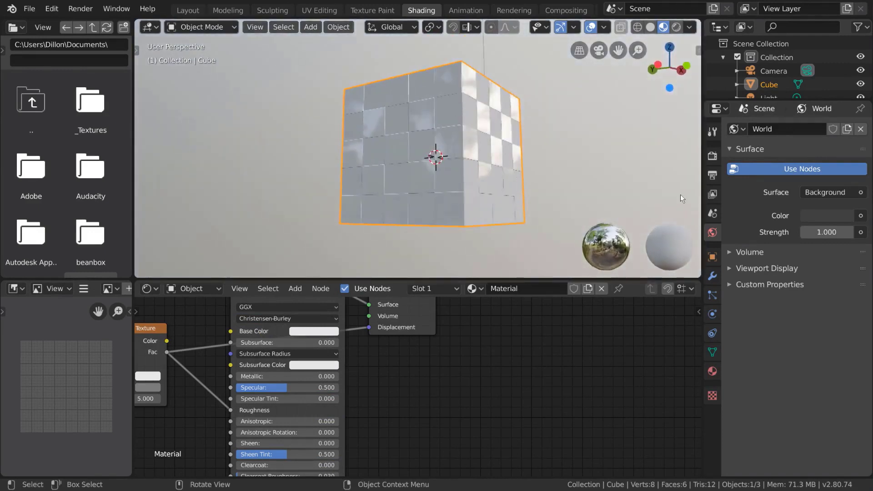